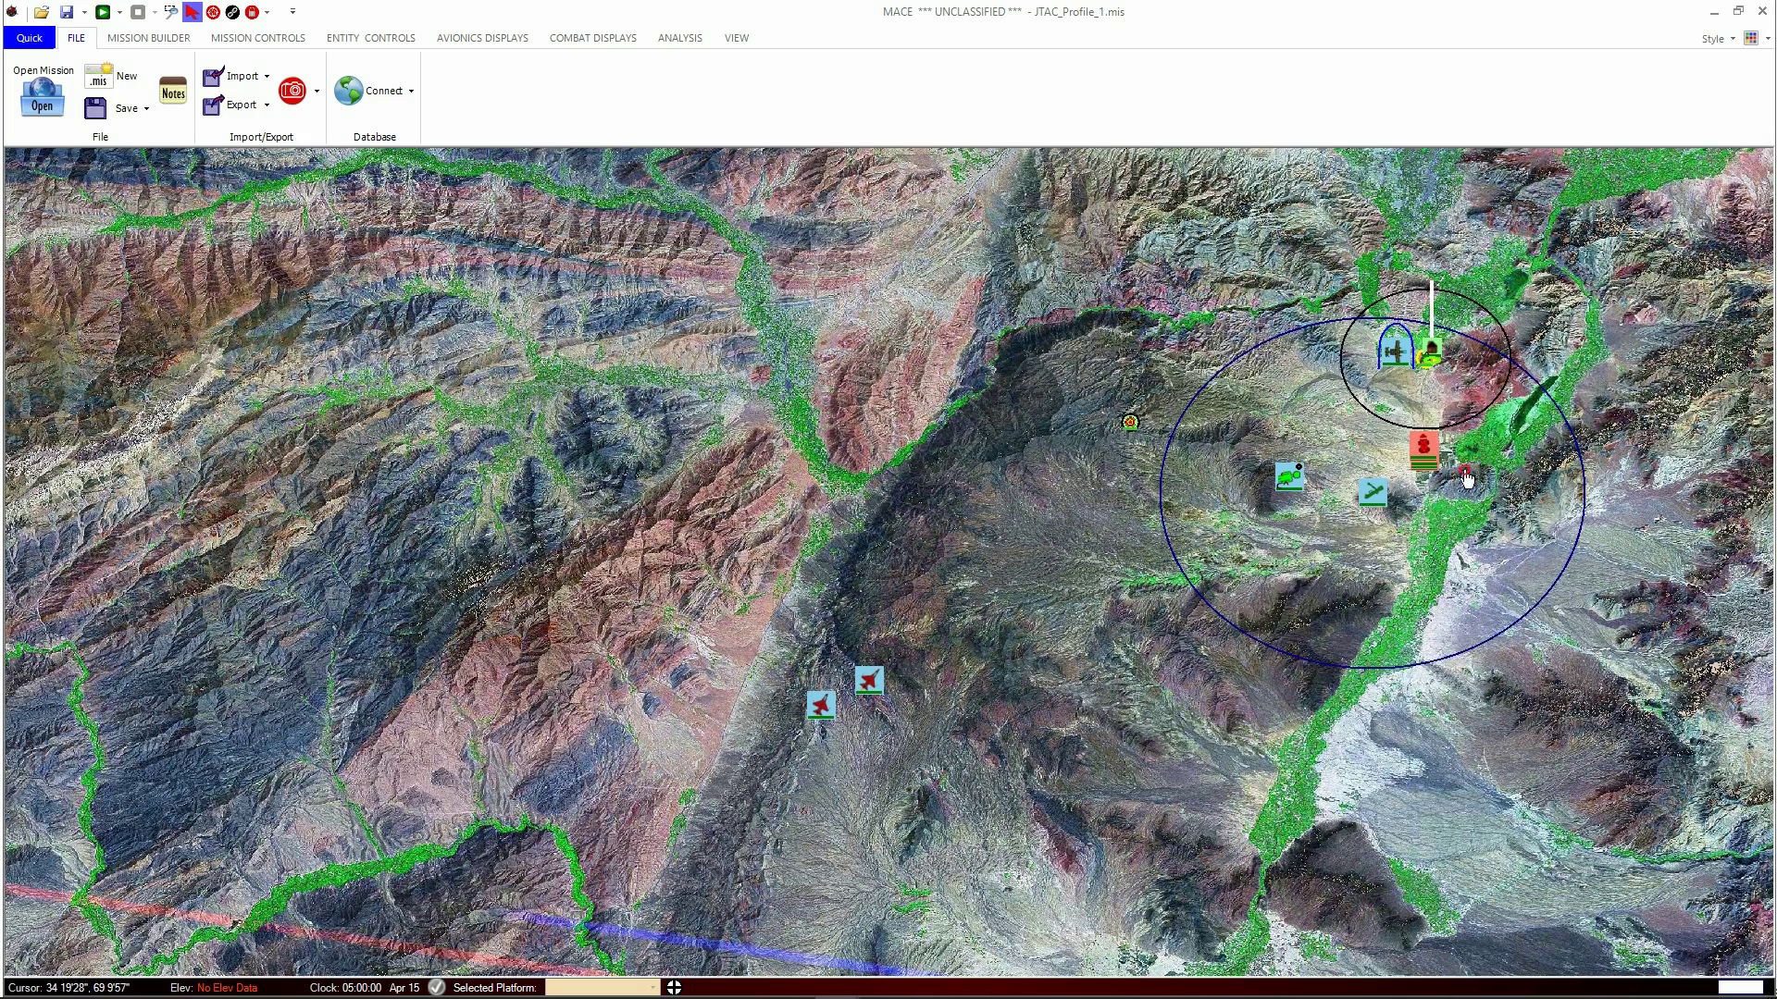
- Drag the imagery so the range rings and aircraft move toward the centre of the map
drag(1457, 474, 1305, 571)
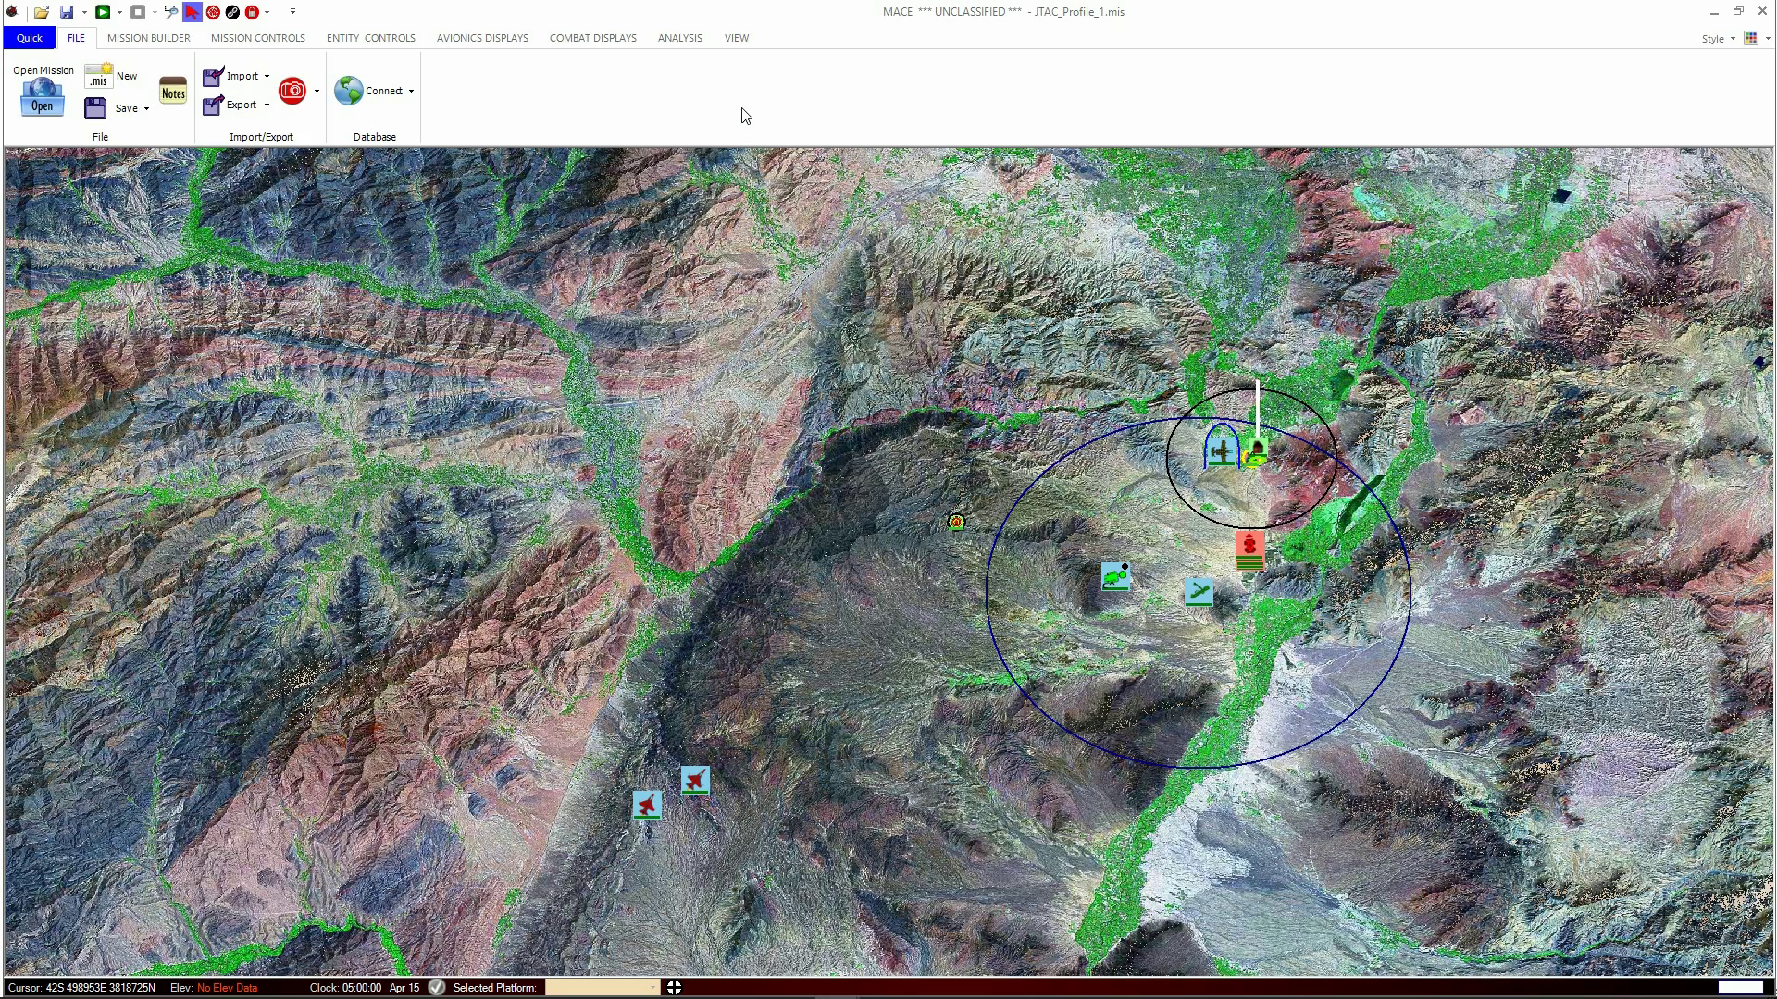
- Open VIEW > System Settings and browse every settings page through External Simulation
click(742, 41)
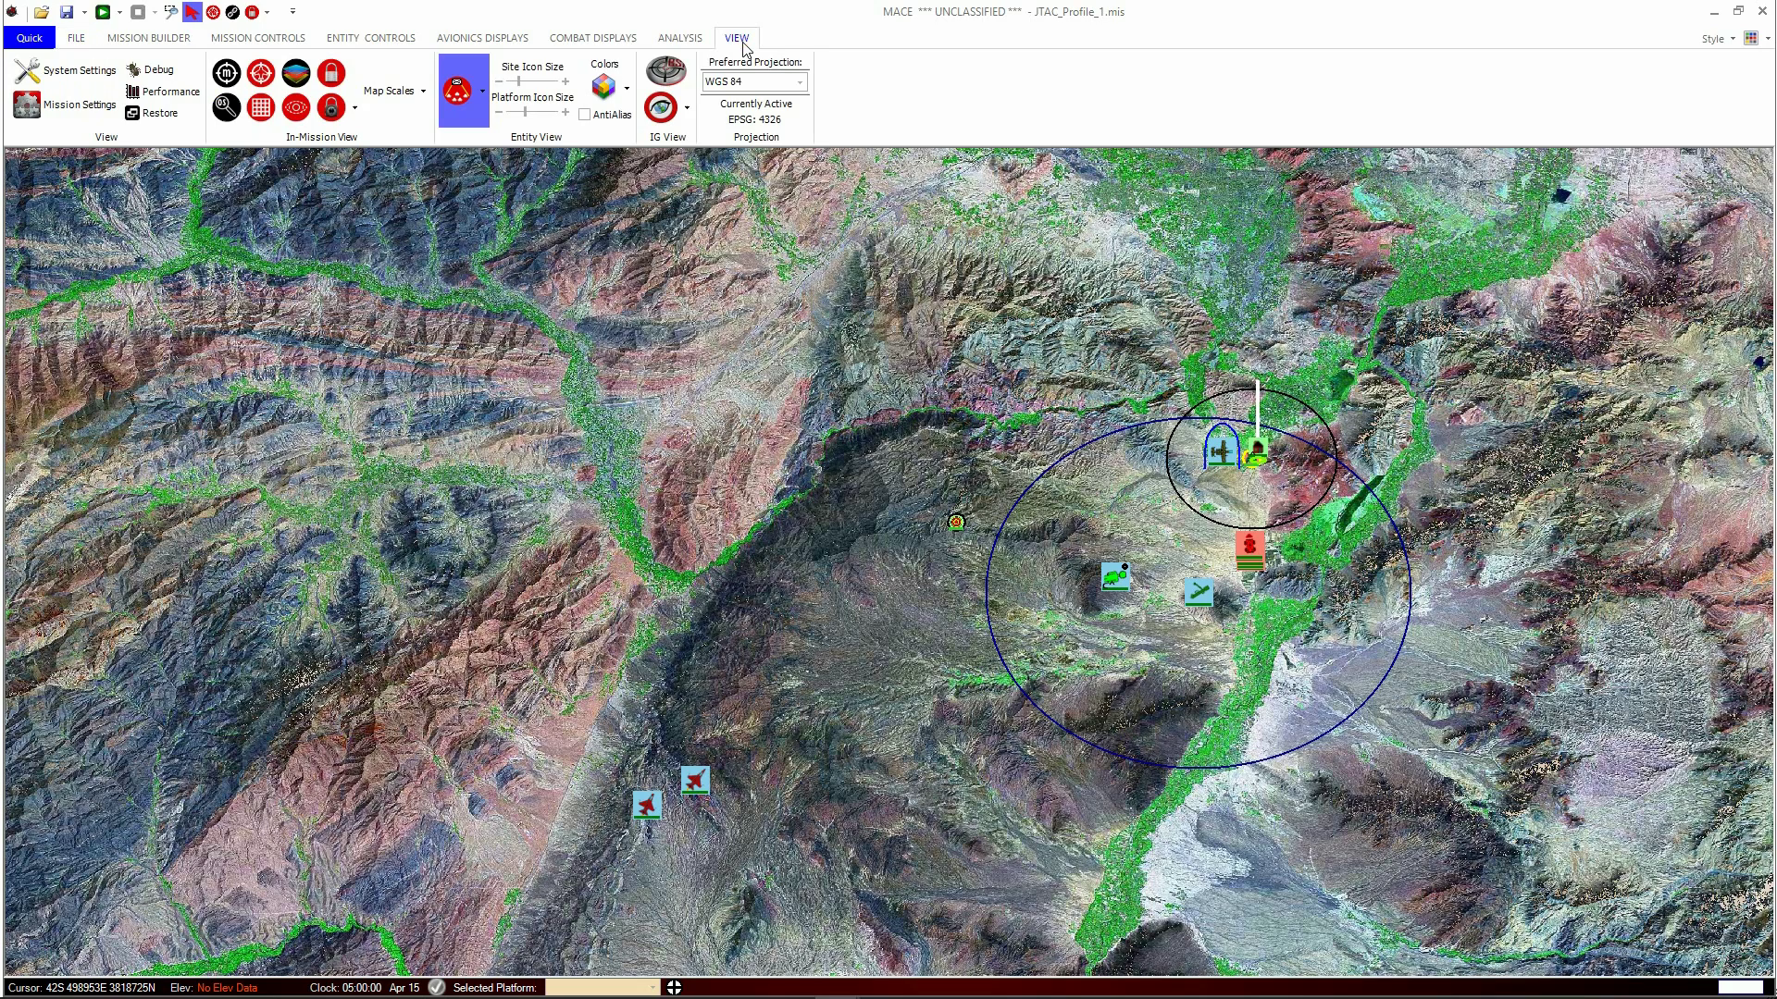
click(72, 79)
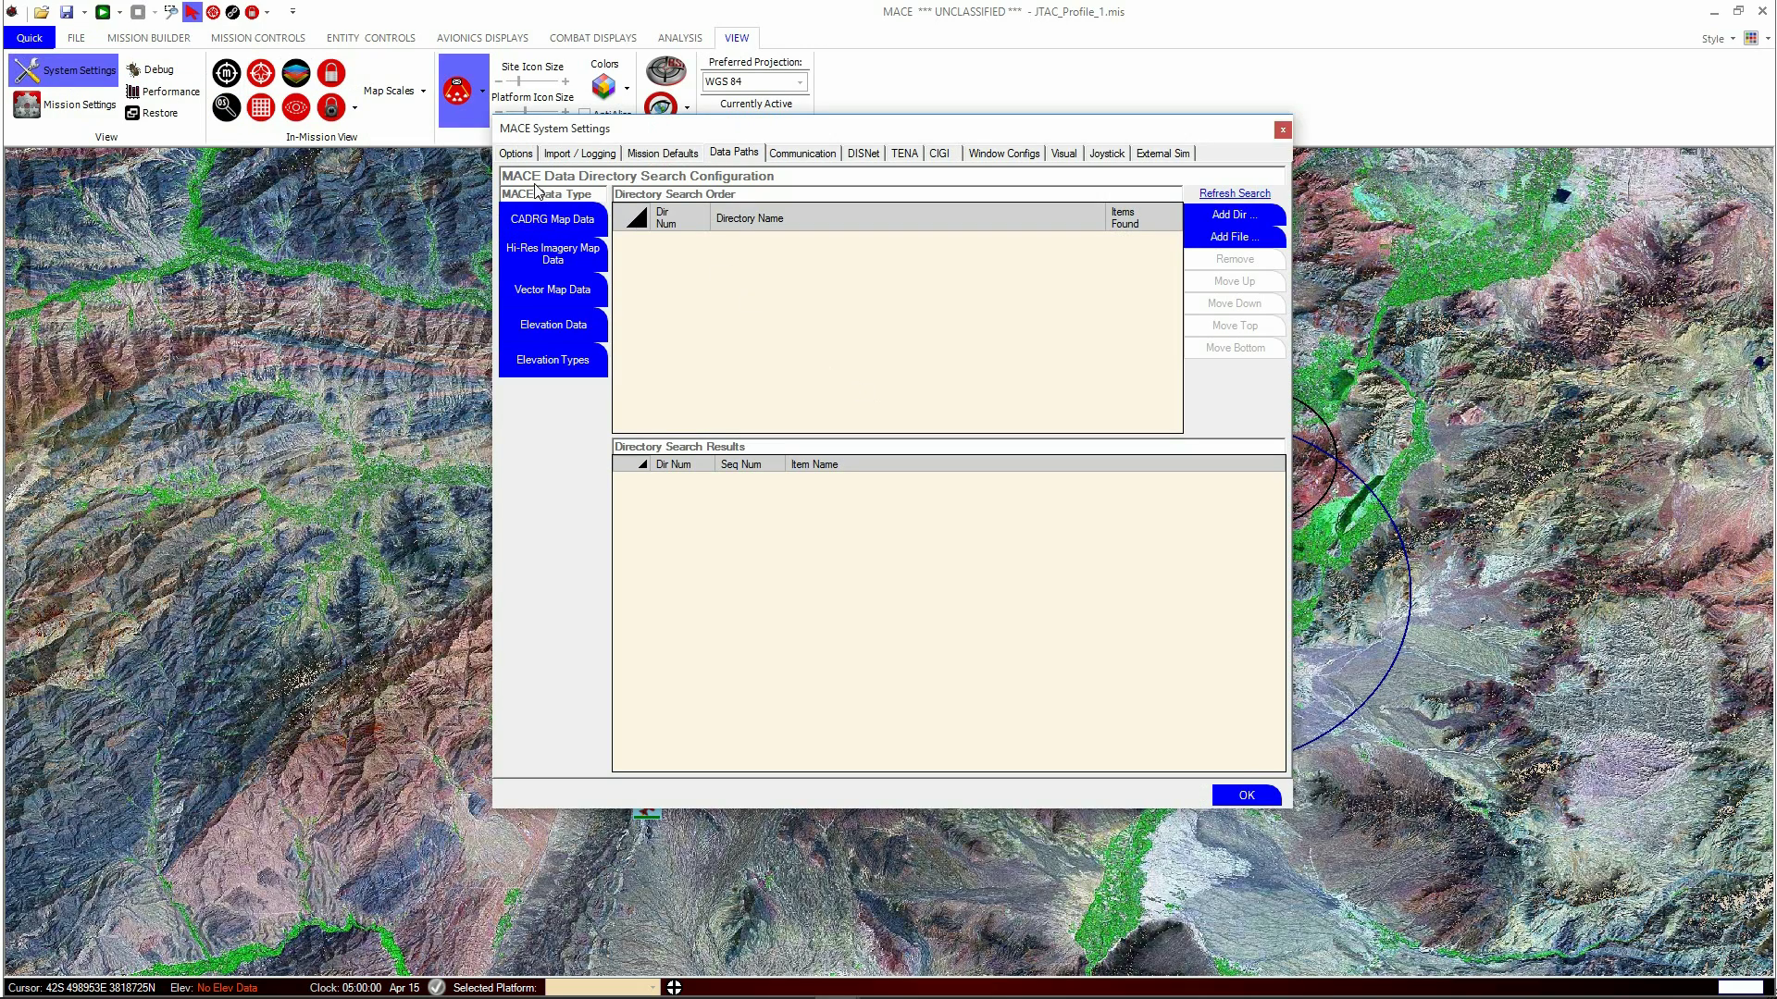
click(520, 153)
click(558, 160)
click(653, 154)
click(729, 155)
click(818, 155)
click(862, 155)
click(904, 154)
click(939, 154)
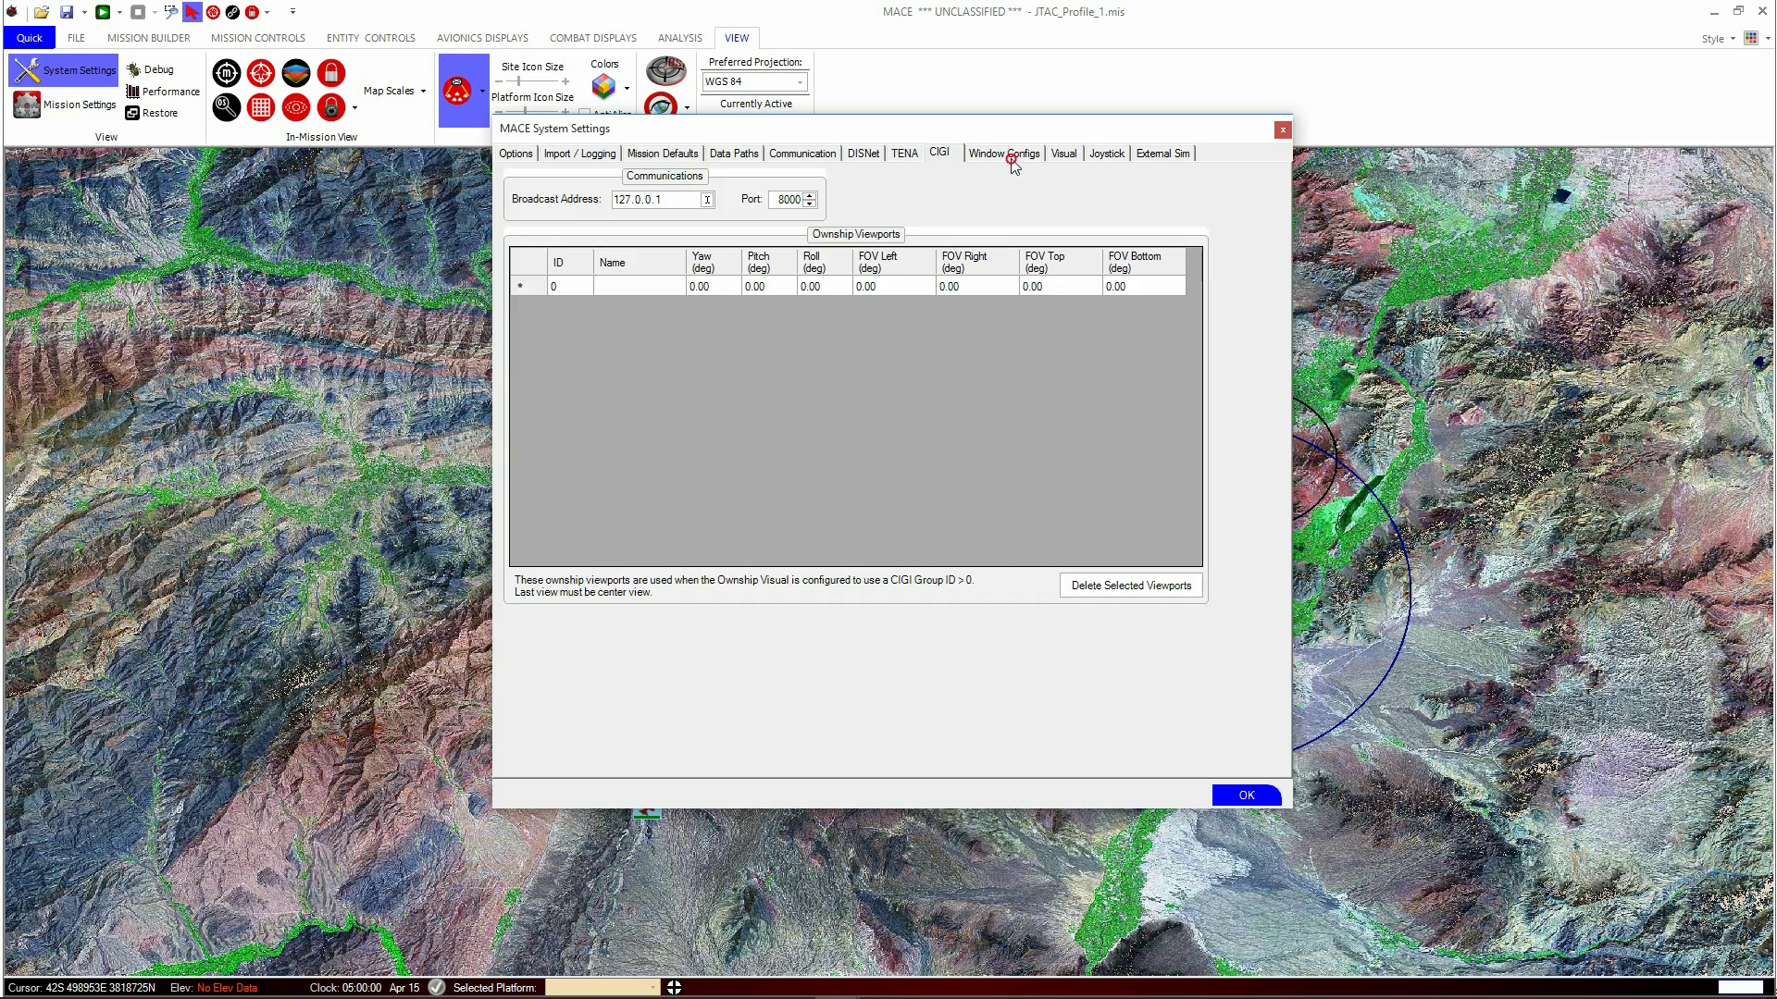
click(1004, 155)
click(1063, 154)
click(1106, 154)
click(1144, 157)
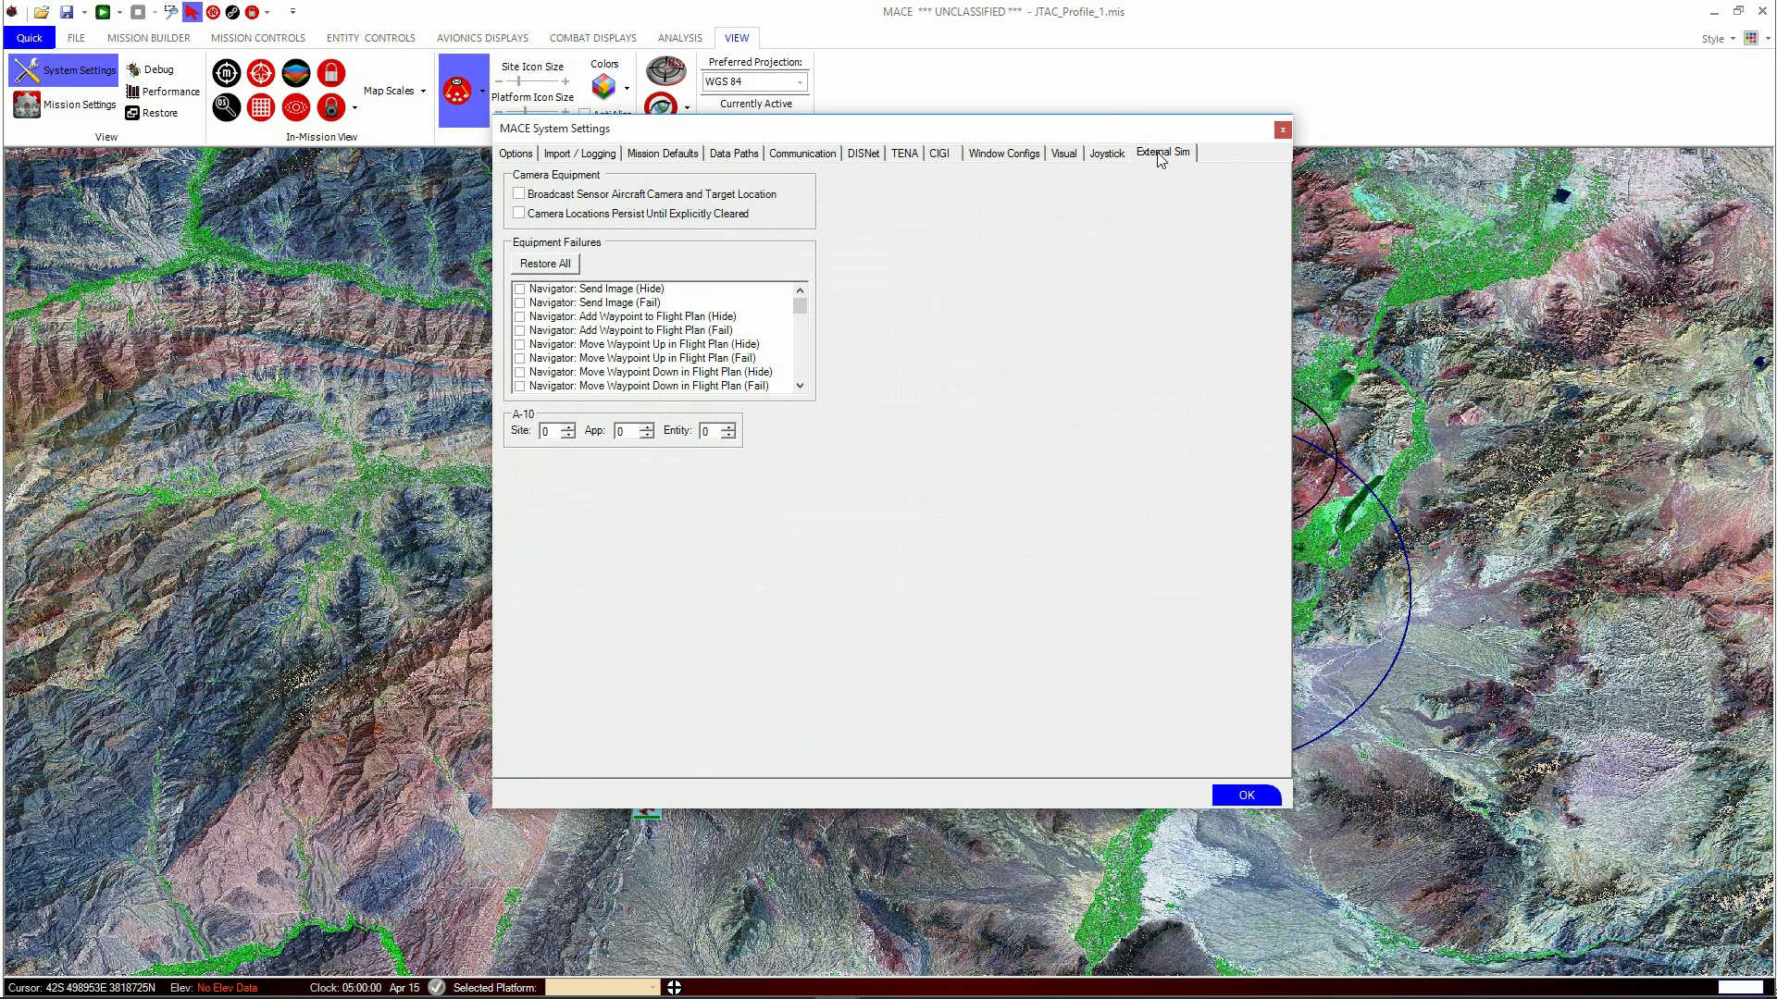
- Return to Data Paths, move the dialog right, and view the data types, ending on CADRG Map Data
click(732, 157)
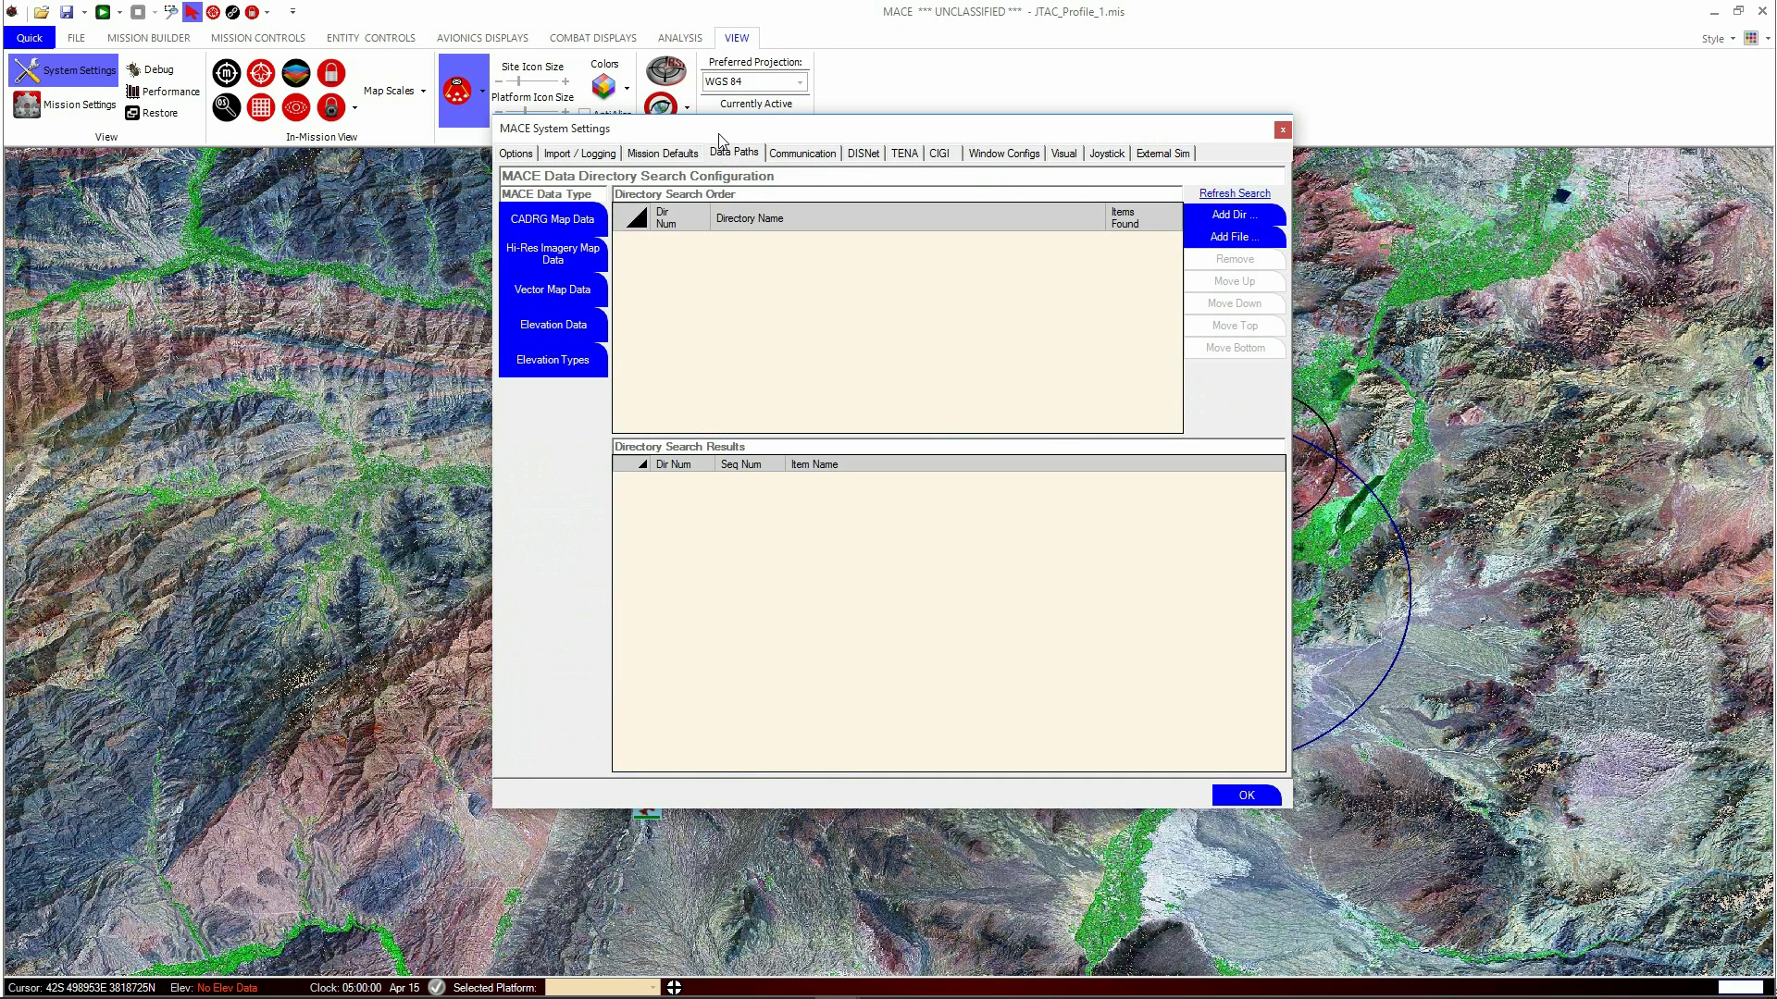
drag(731, 133, 1200, 165)
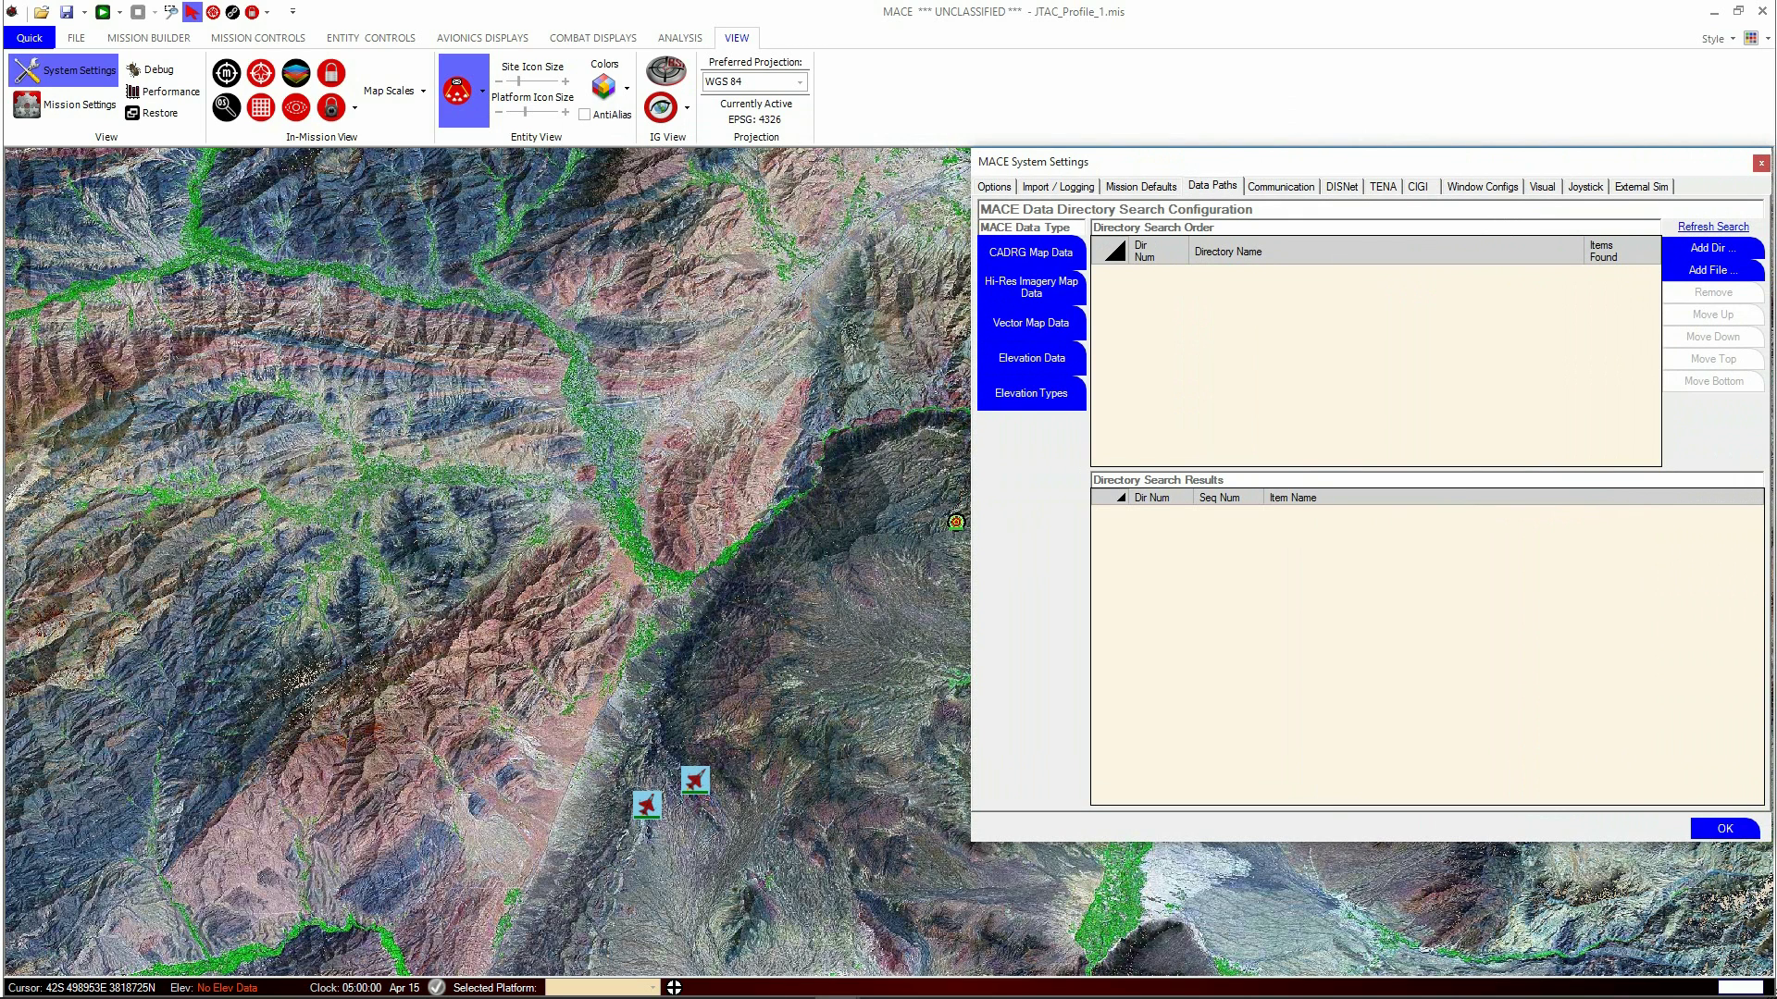
click(1046, 294)
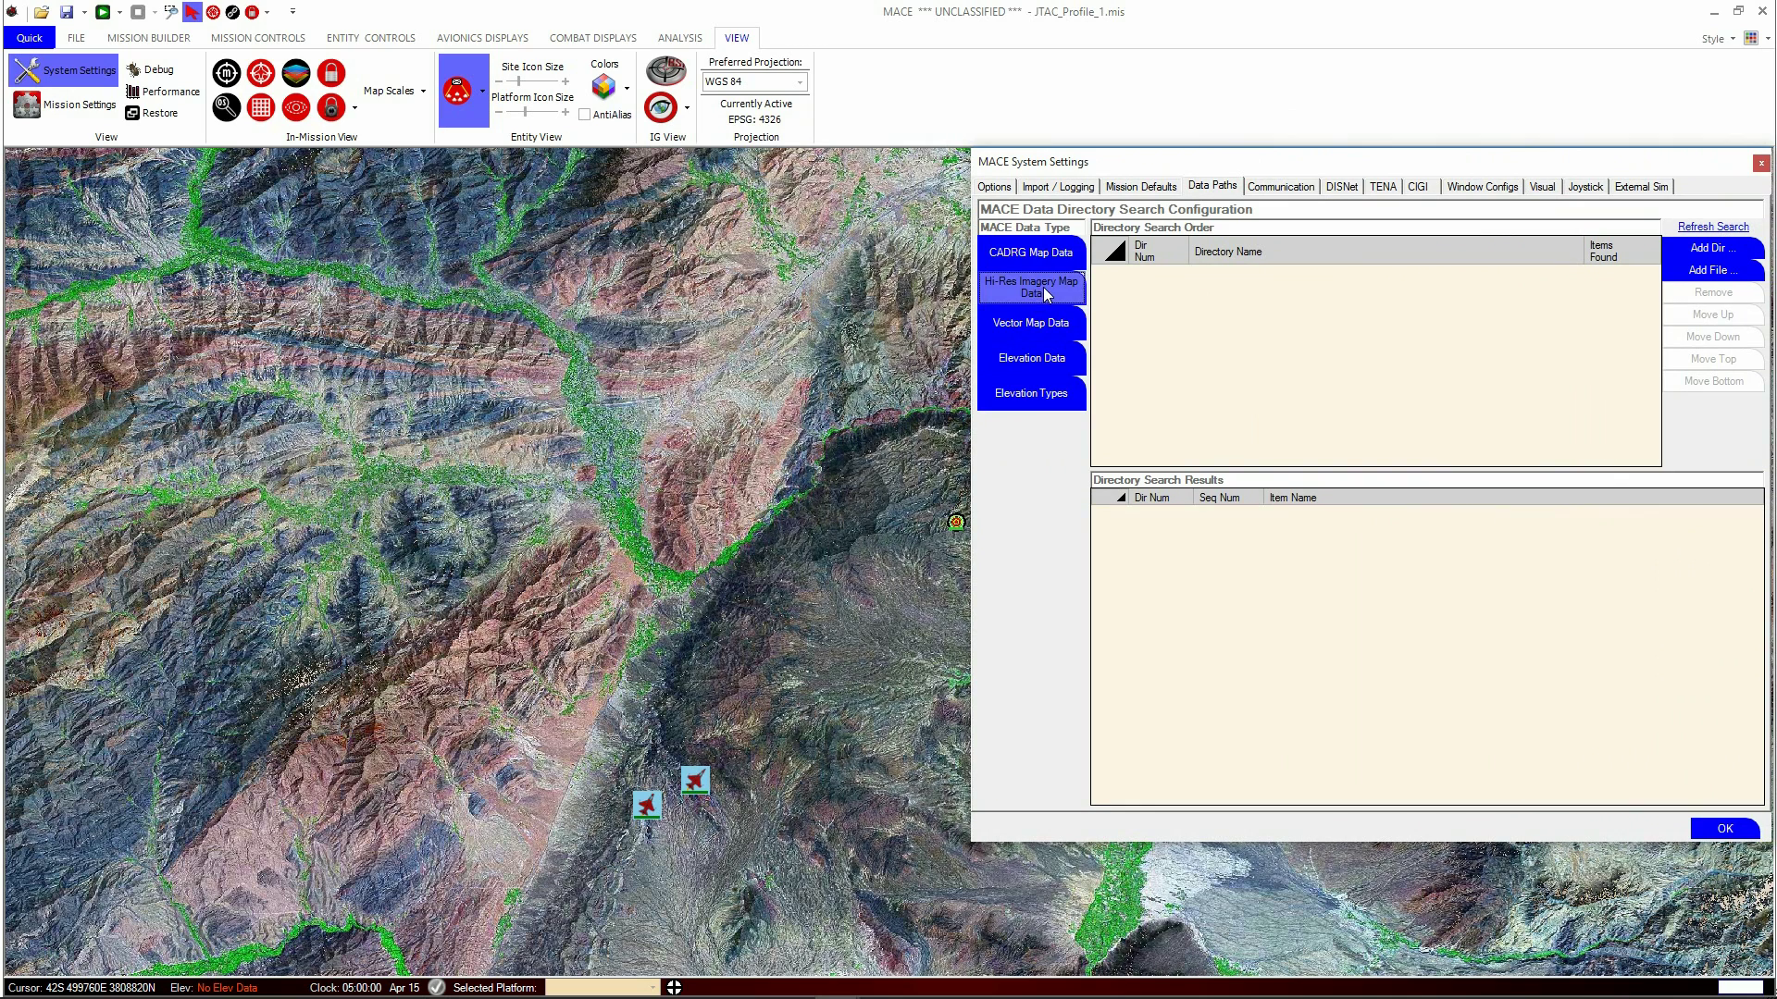
click(1047, 328)
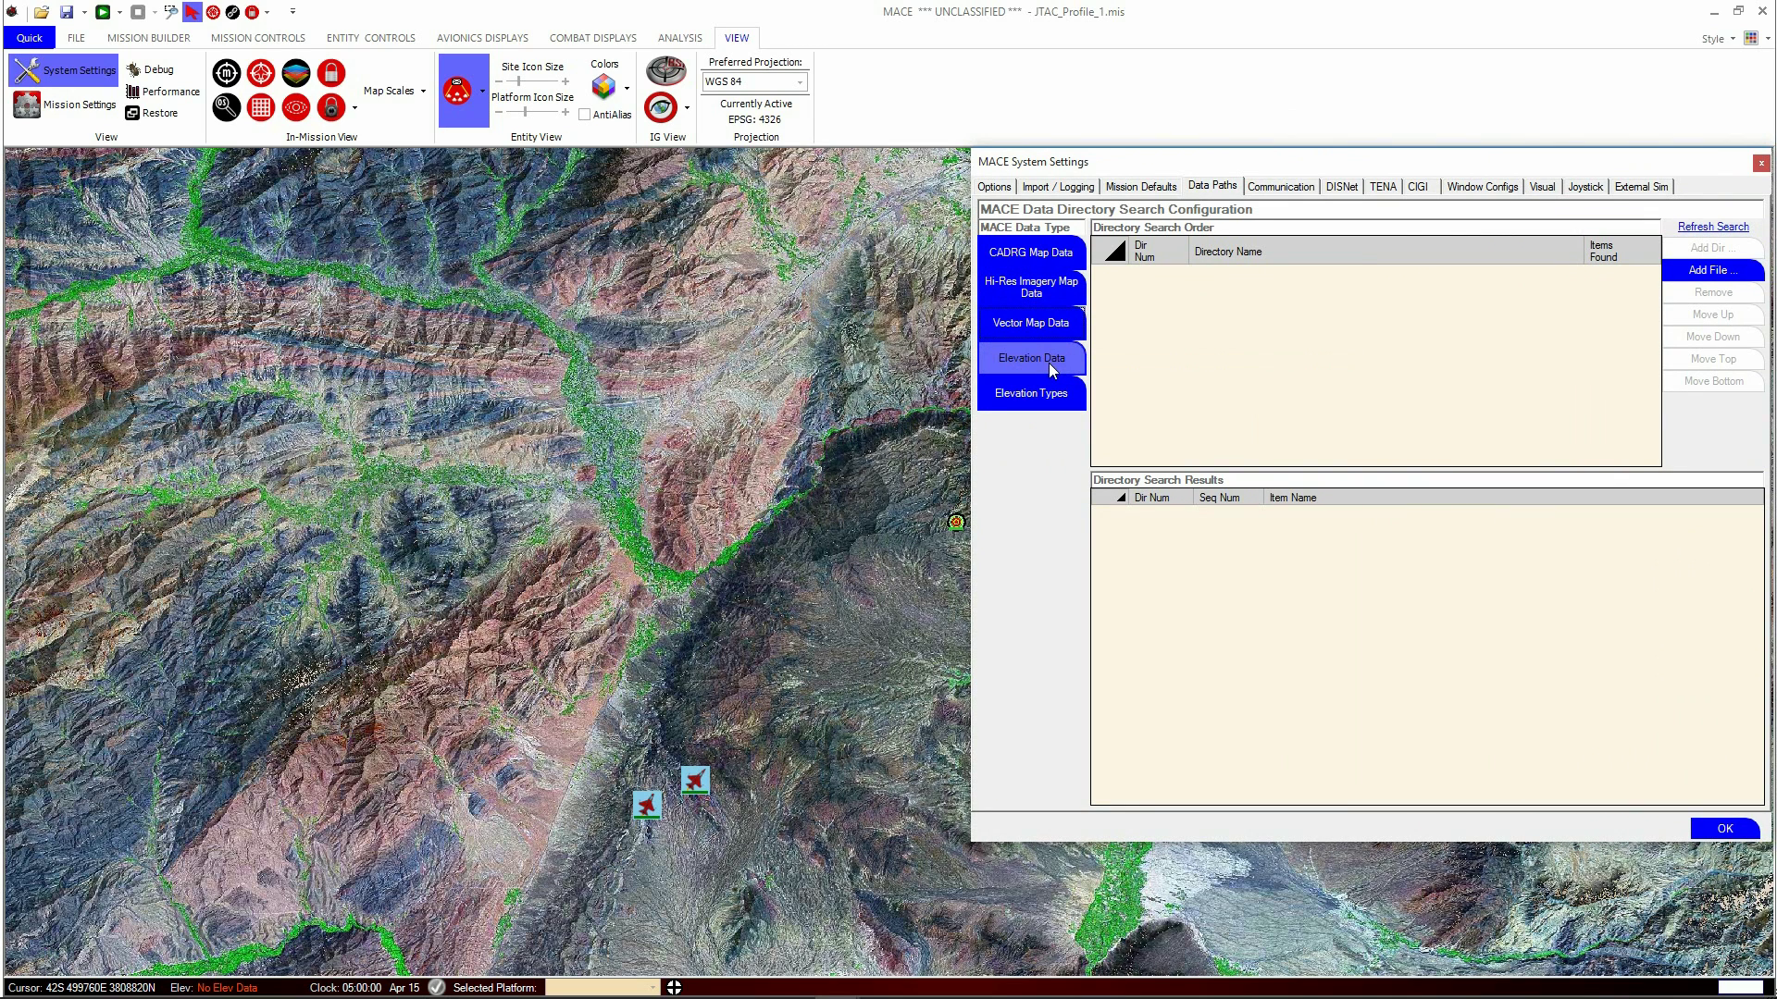
click(1052, 395)
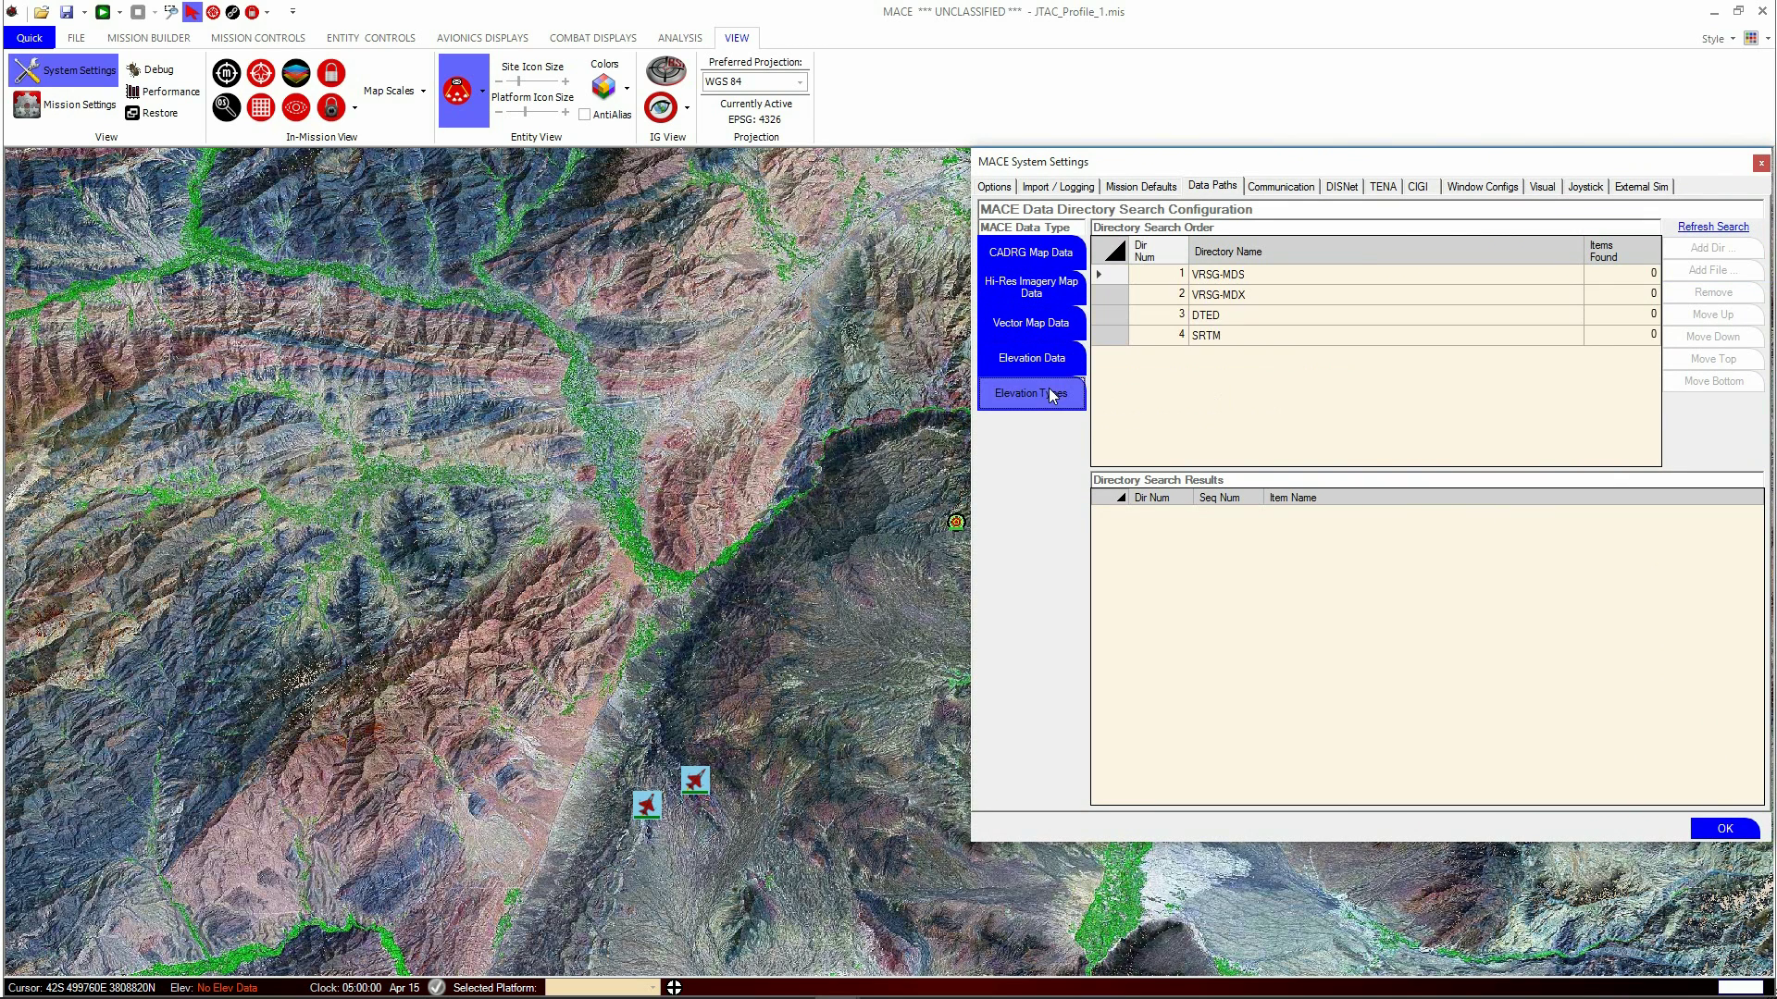
click(1047, 248)
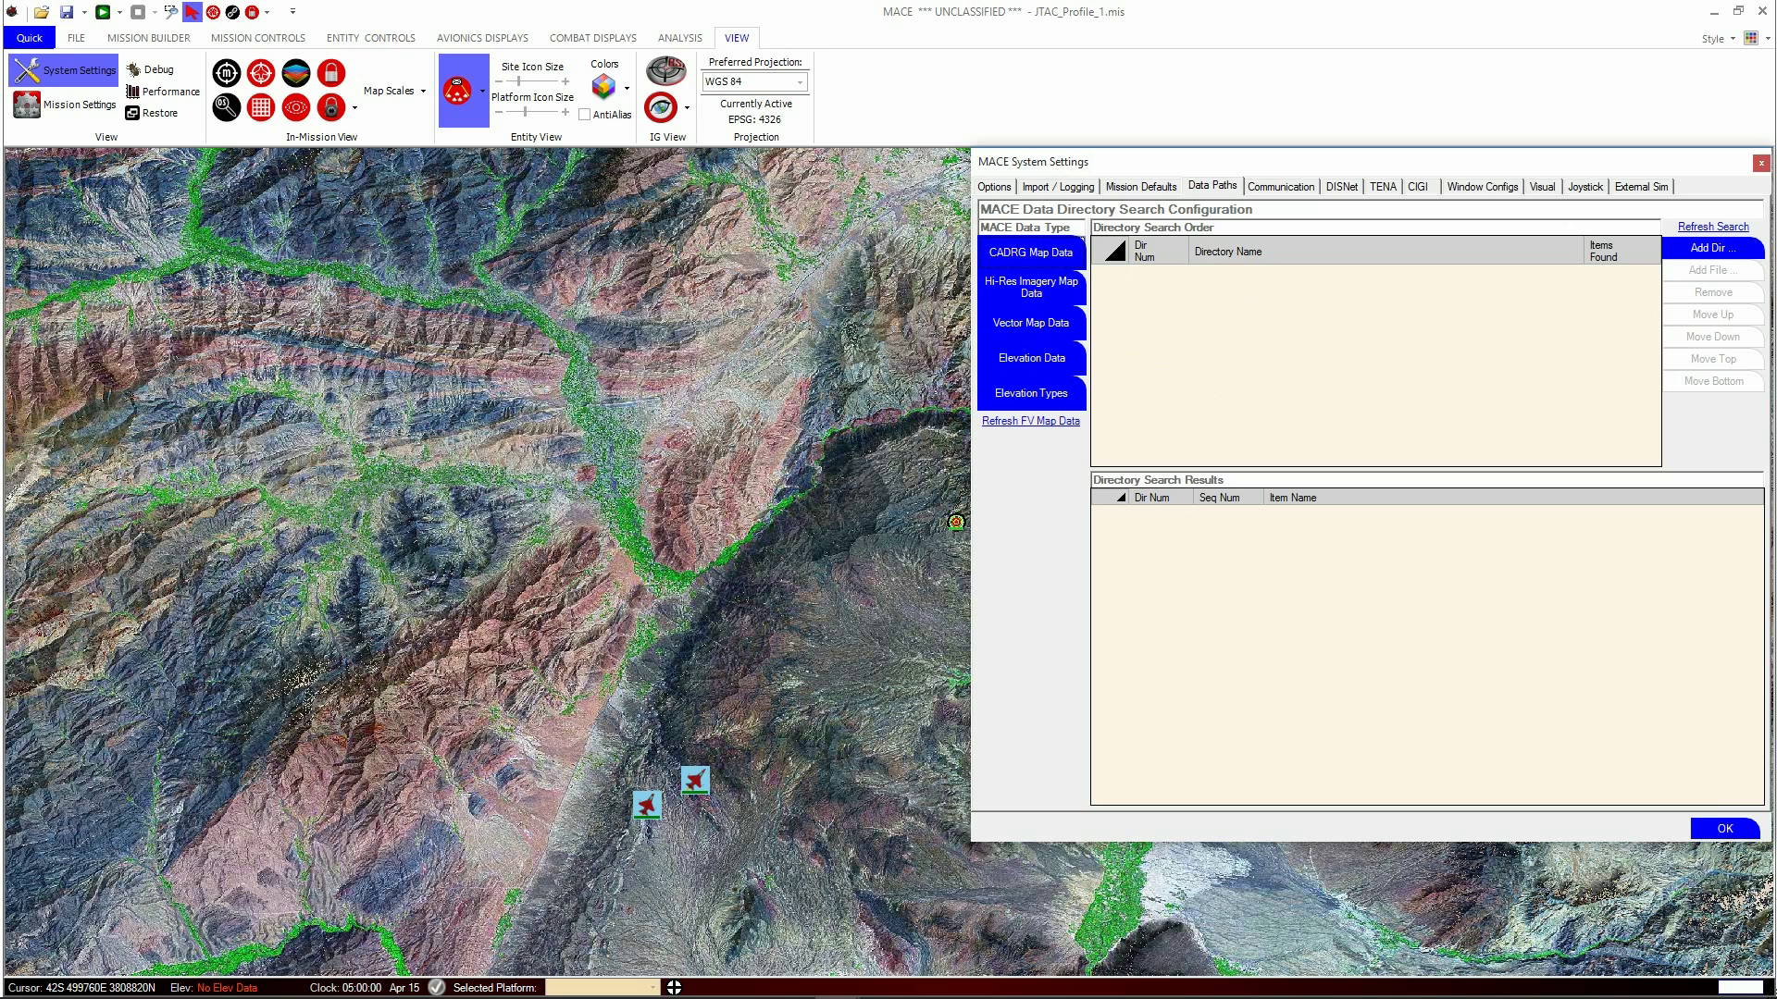
- In File Explorer, inspect the Maps and x64 Imagery folders under _Simulation Data, then close the window
key(alt+Tab)
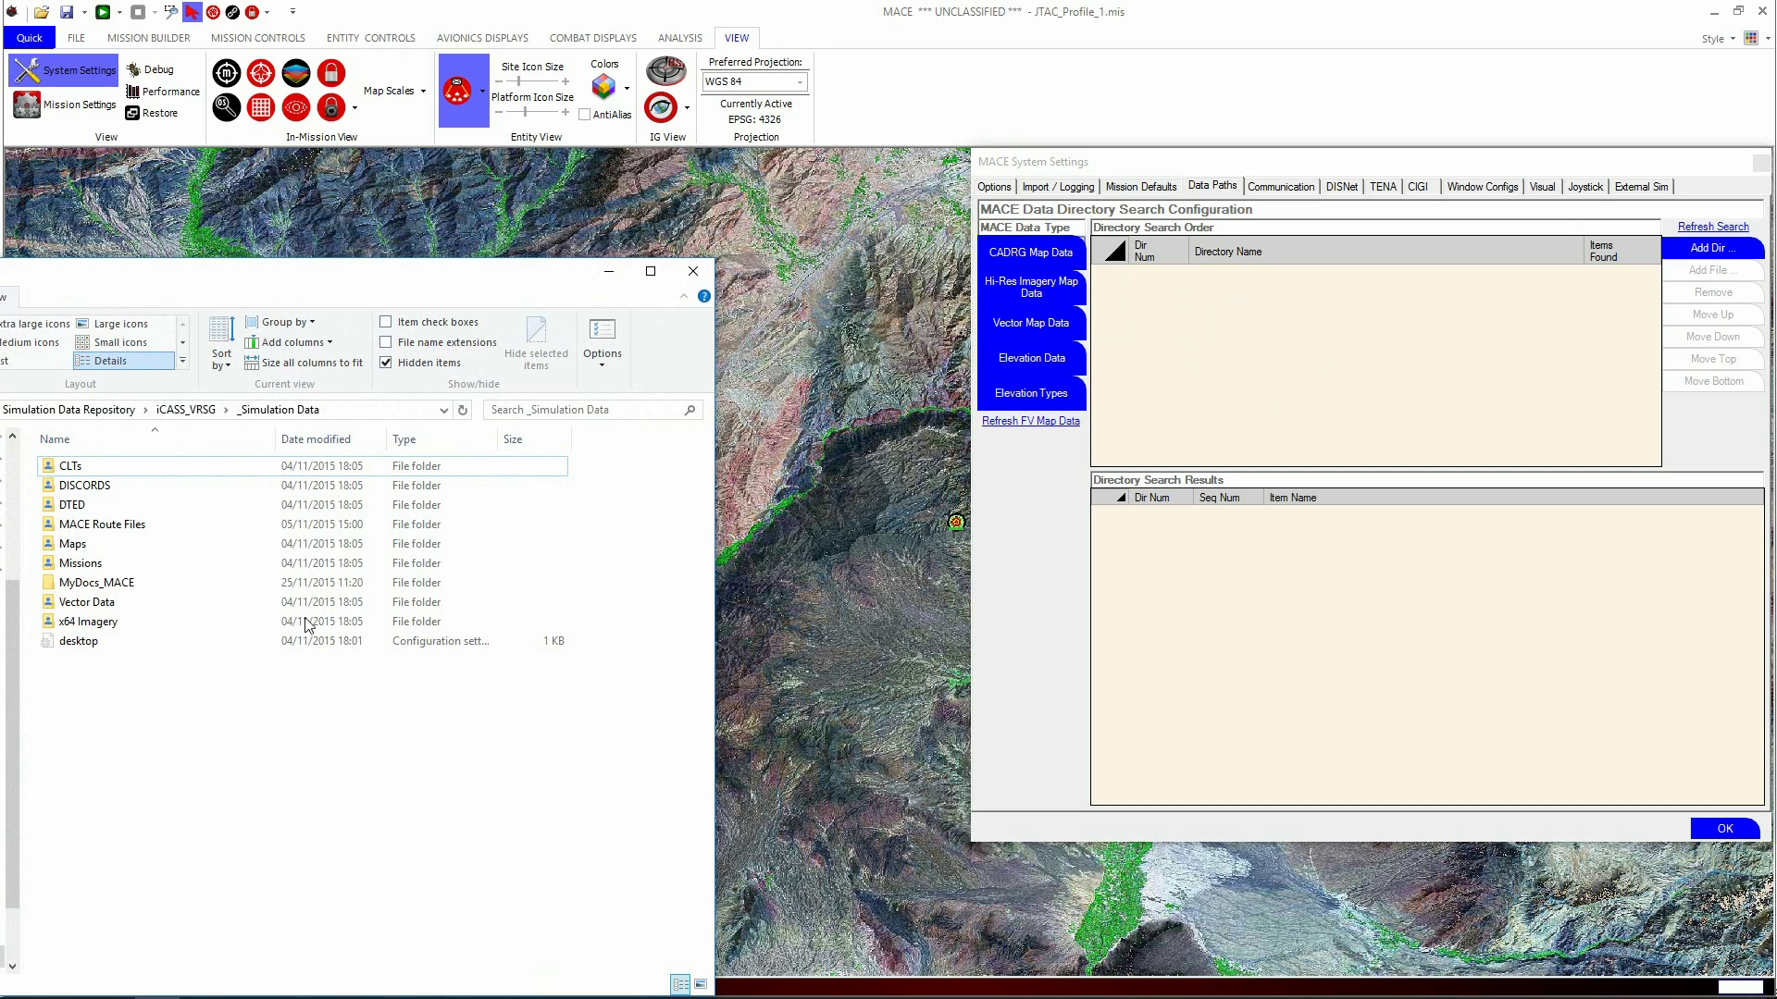
double_click(182, 546)
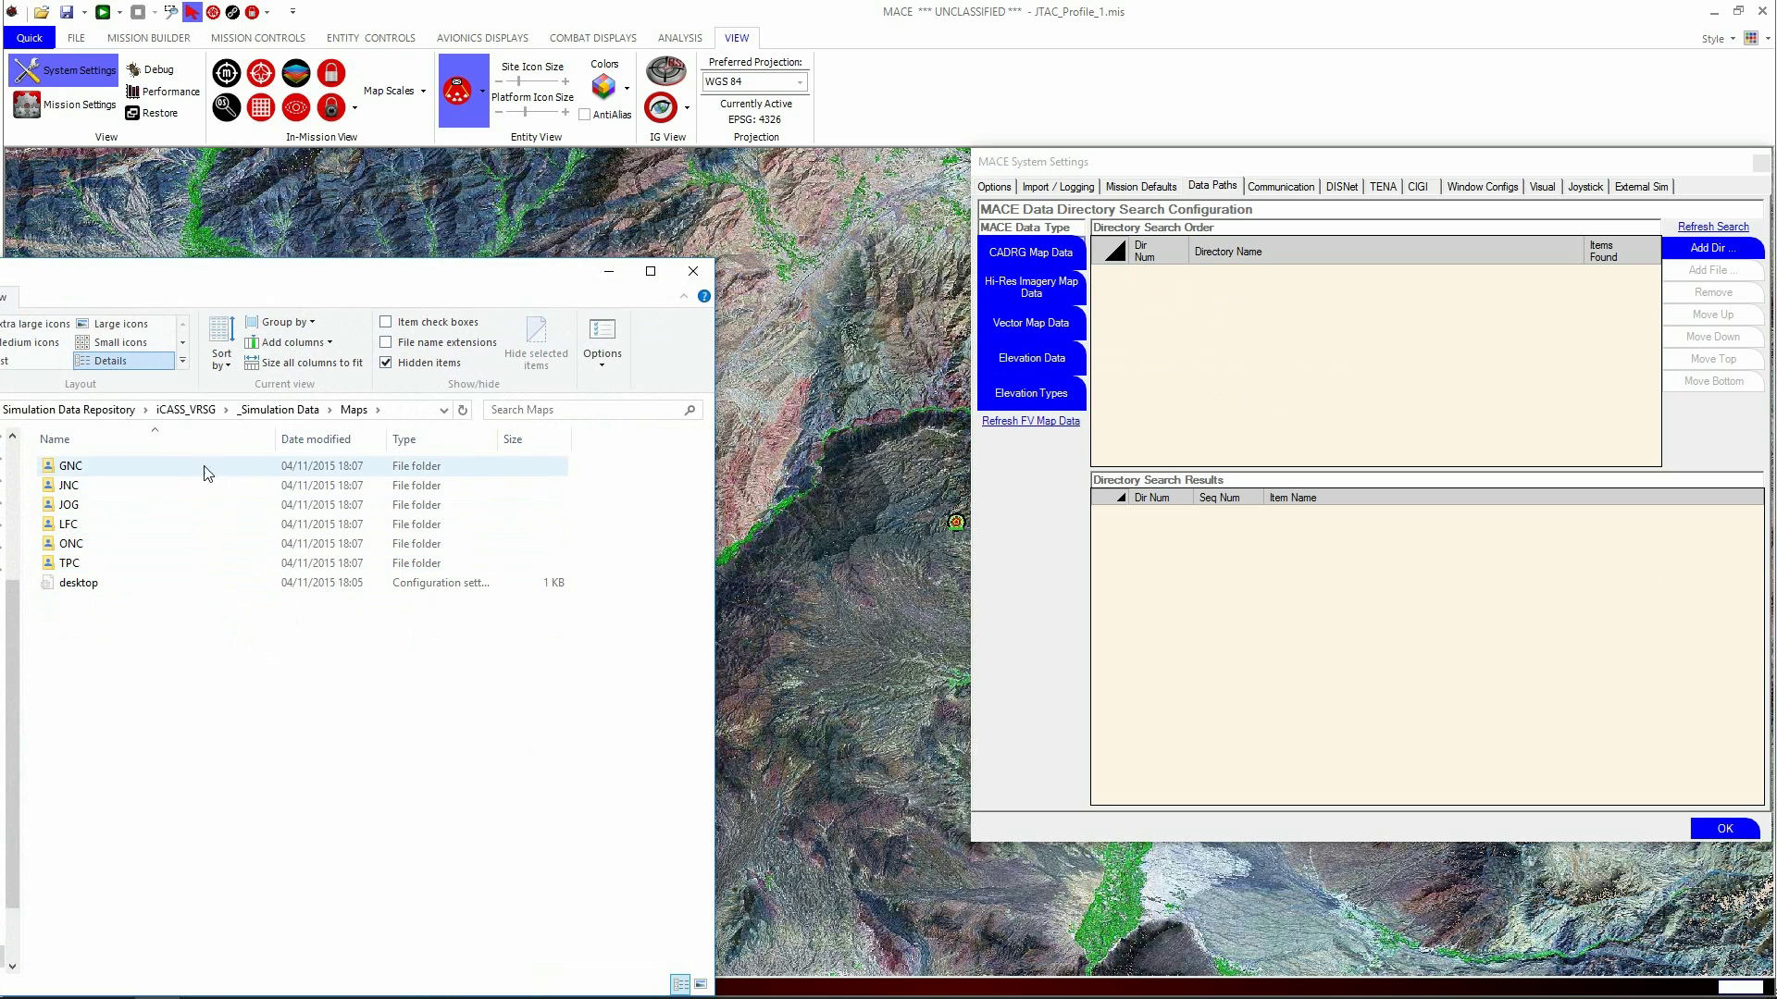
click(280, 412)
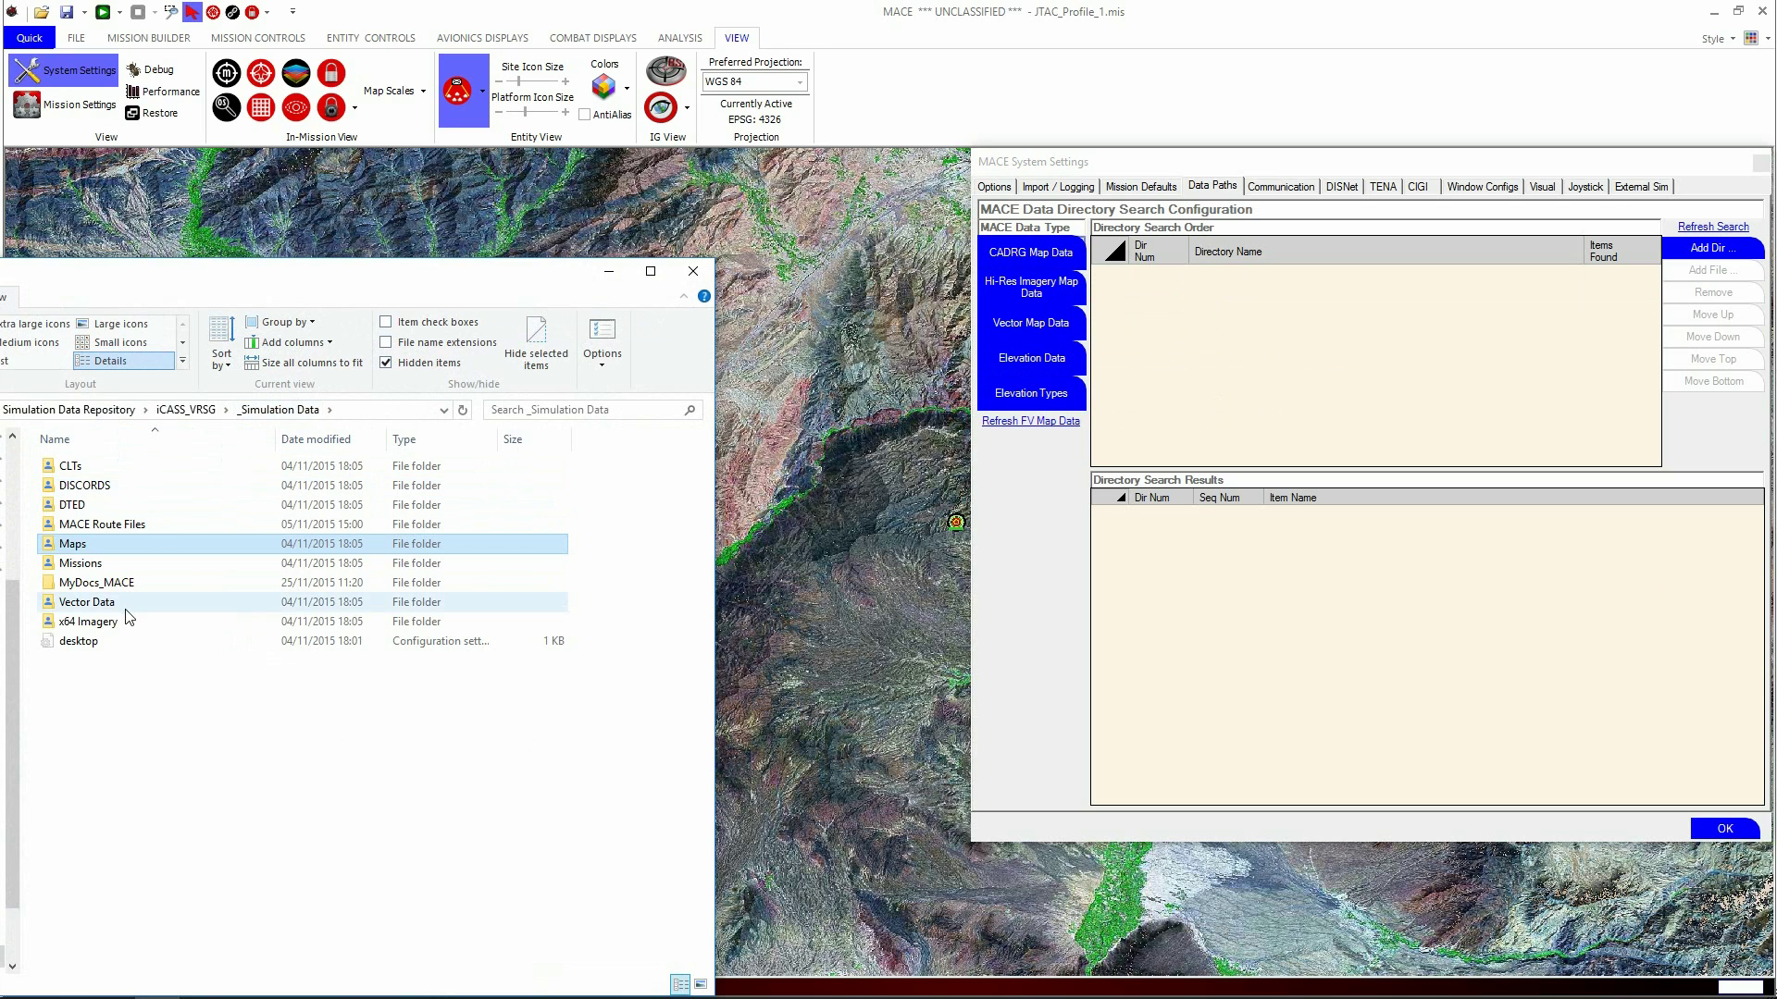
double_click(127, 618)
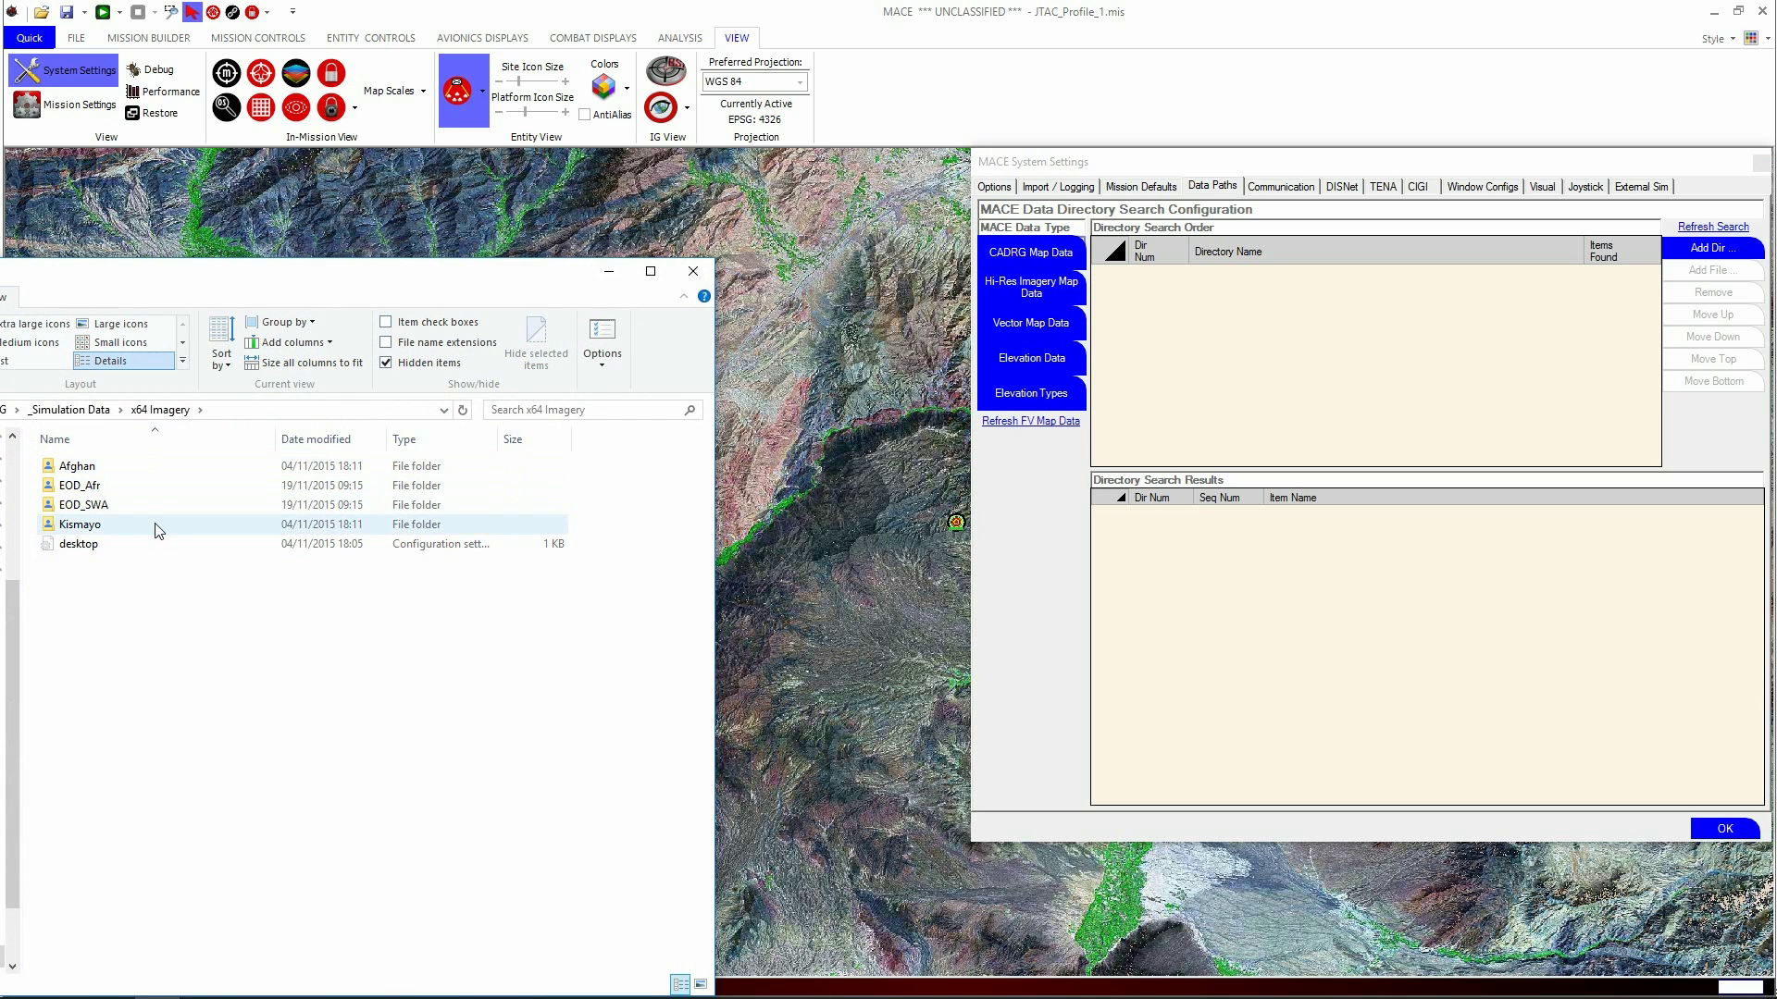
click(92, 410)
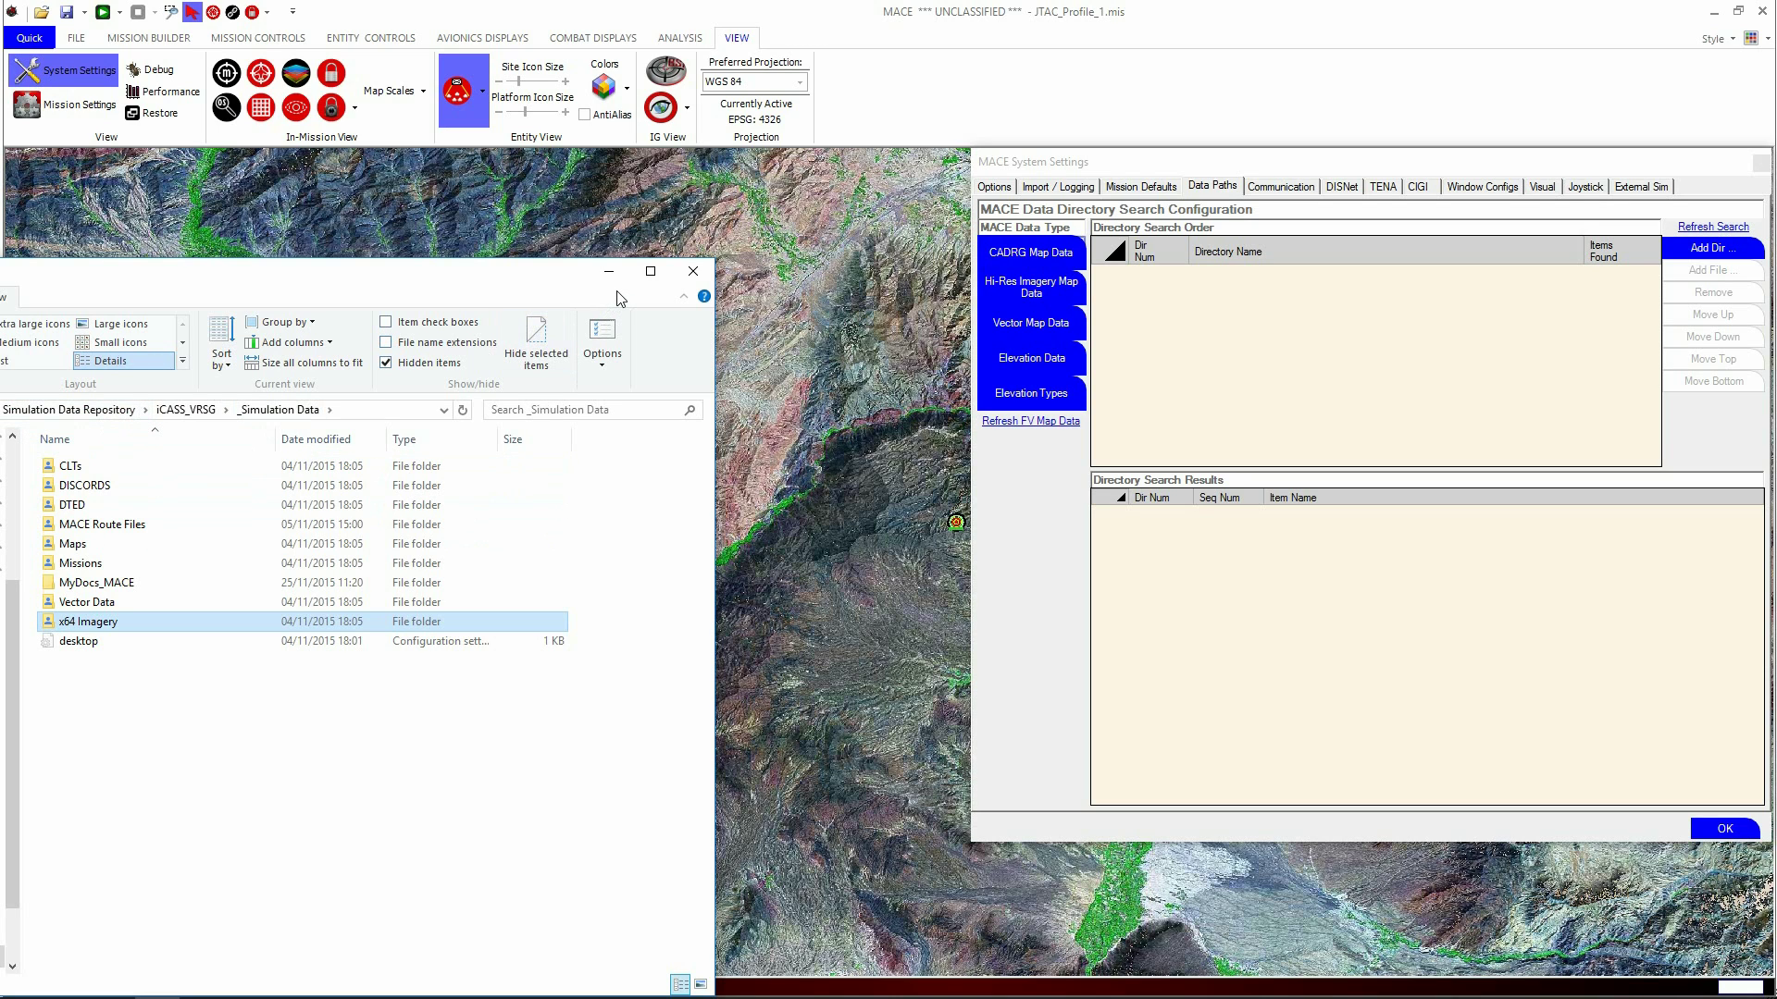
click(1043, 264)
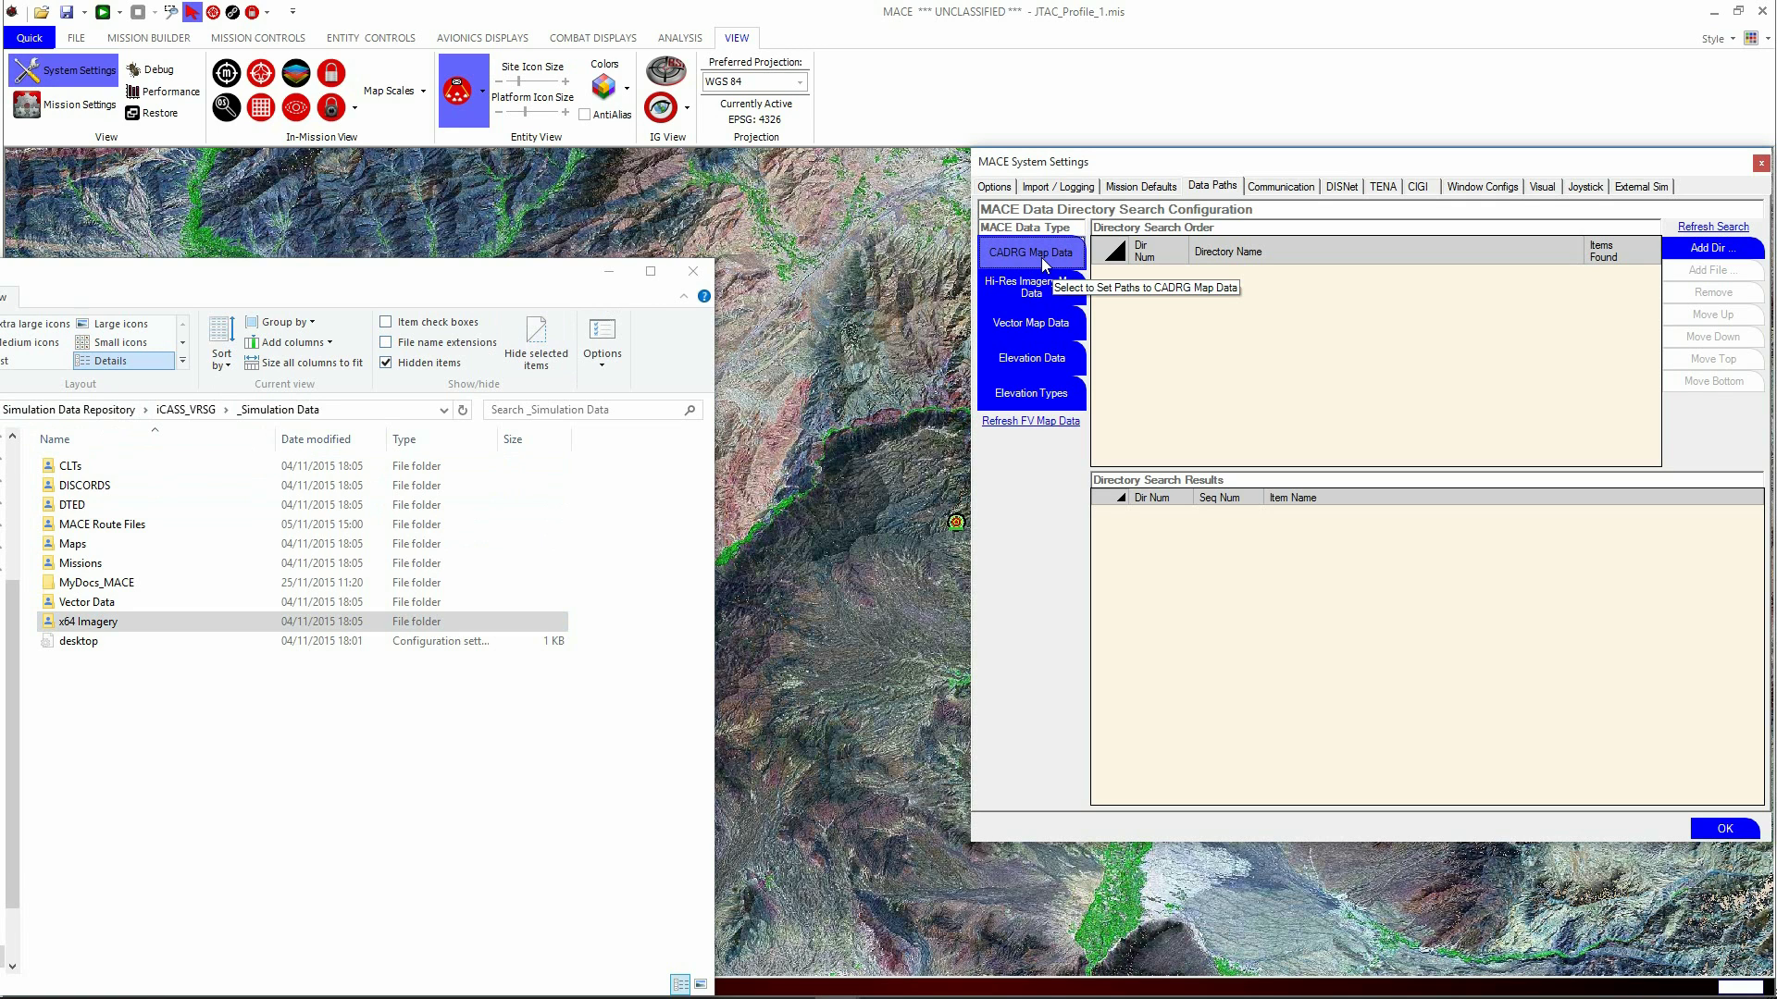
click(694, 273)
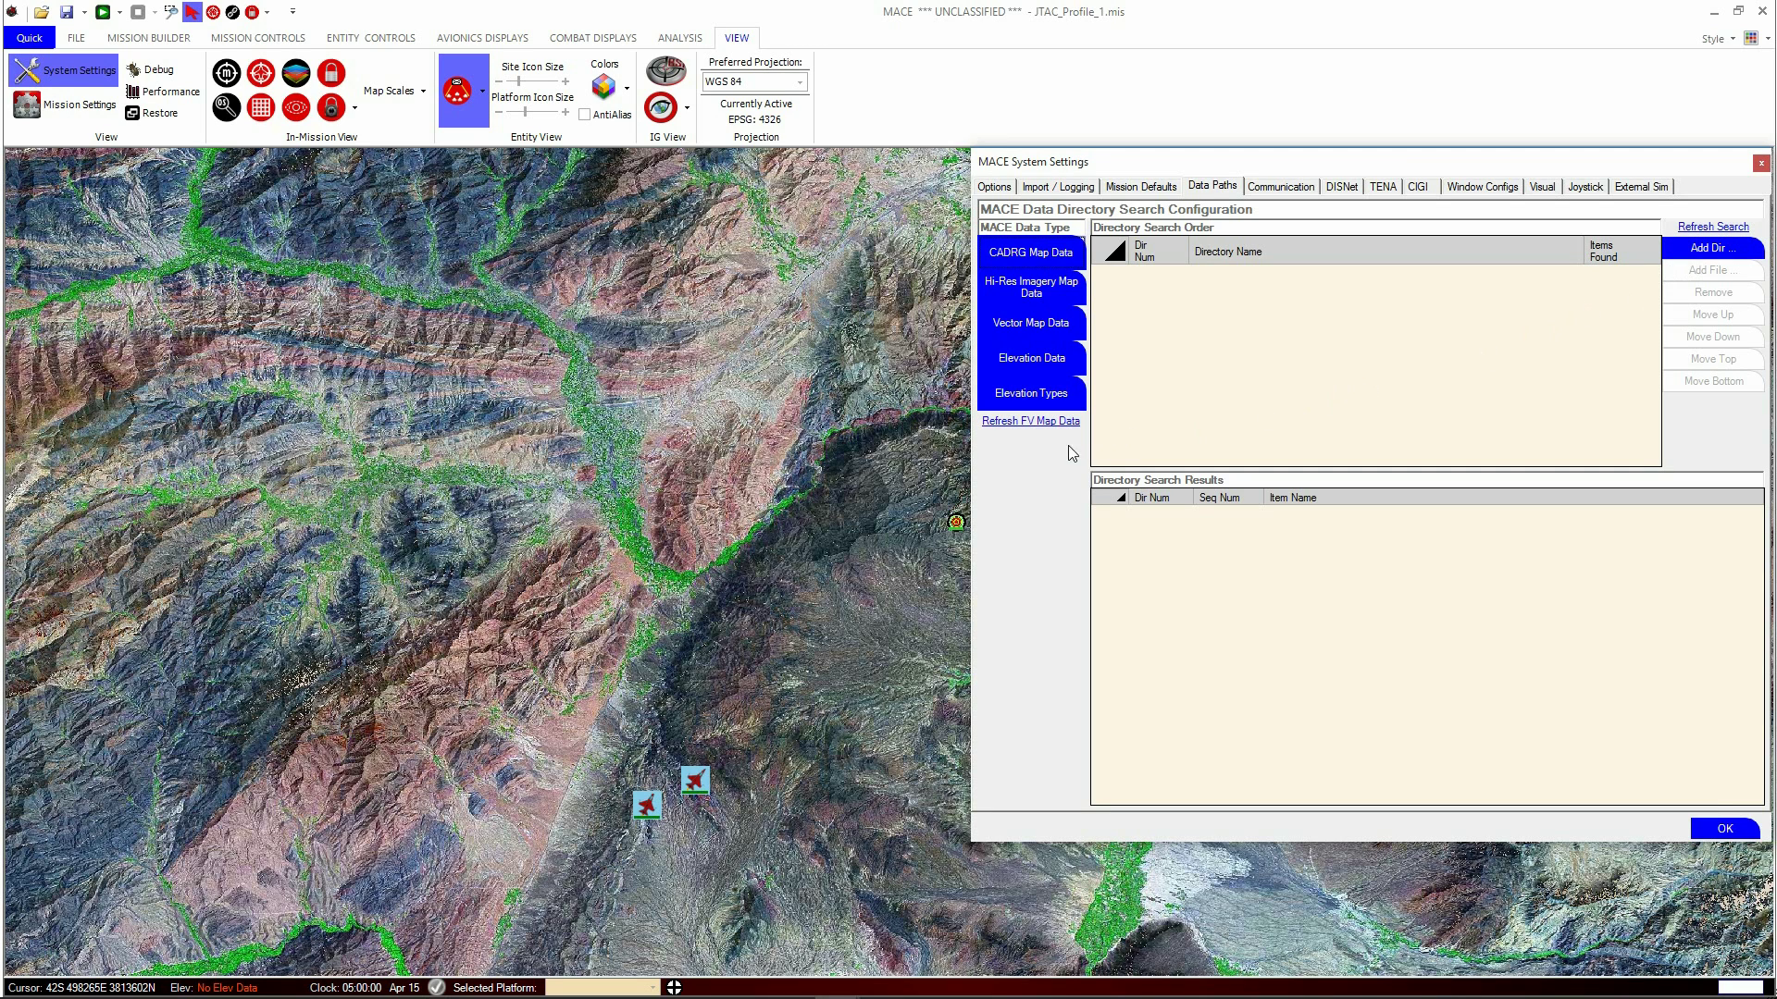
- Refresh FV map data, add the Maps folder as a CADRG directory, then view Hi-Res Imagery paths
click(1028, 423)
click(1028, 423)
click(1699, 253)
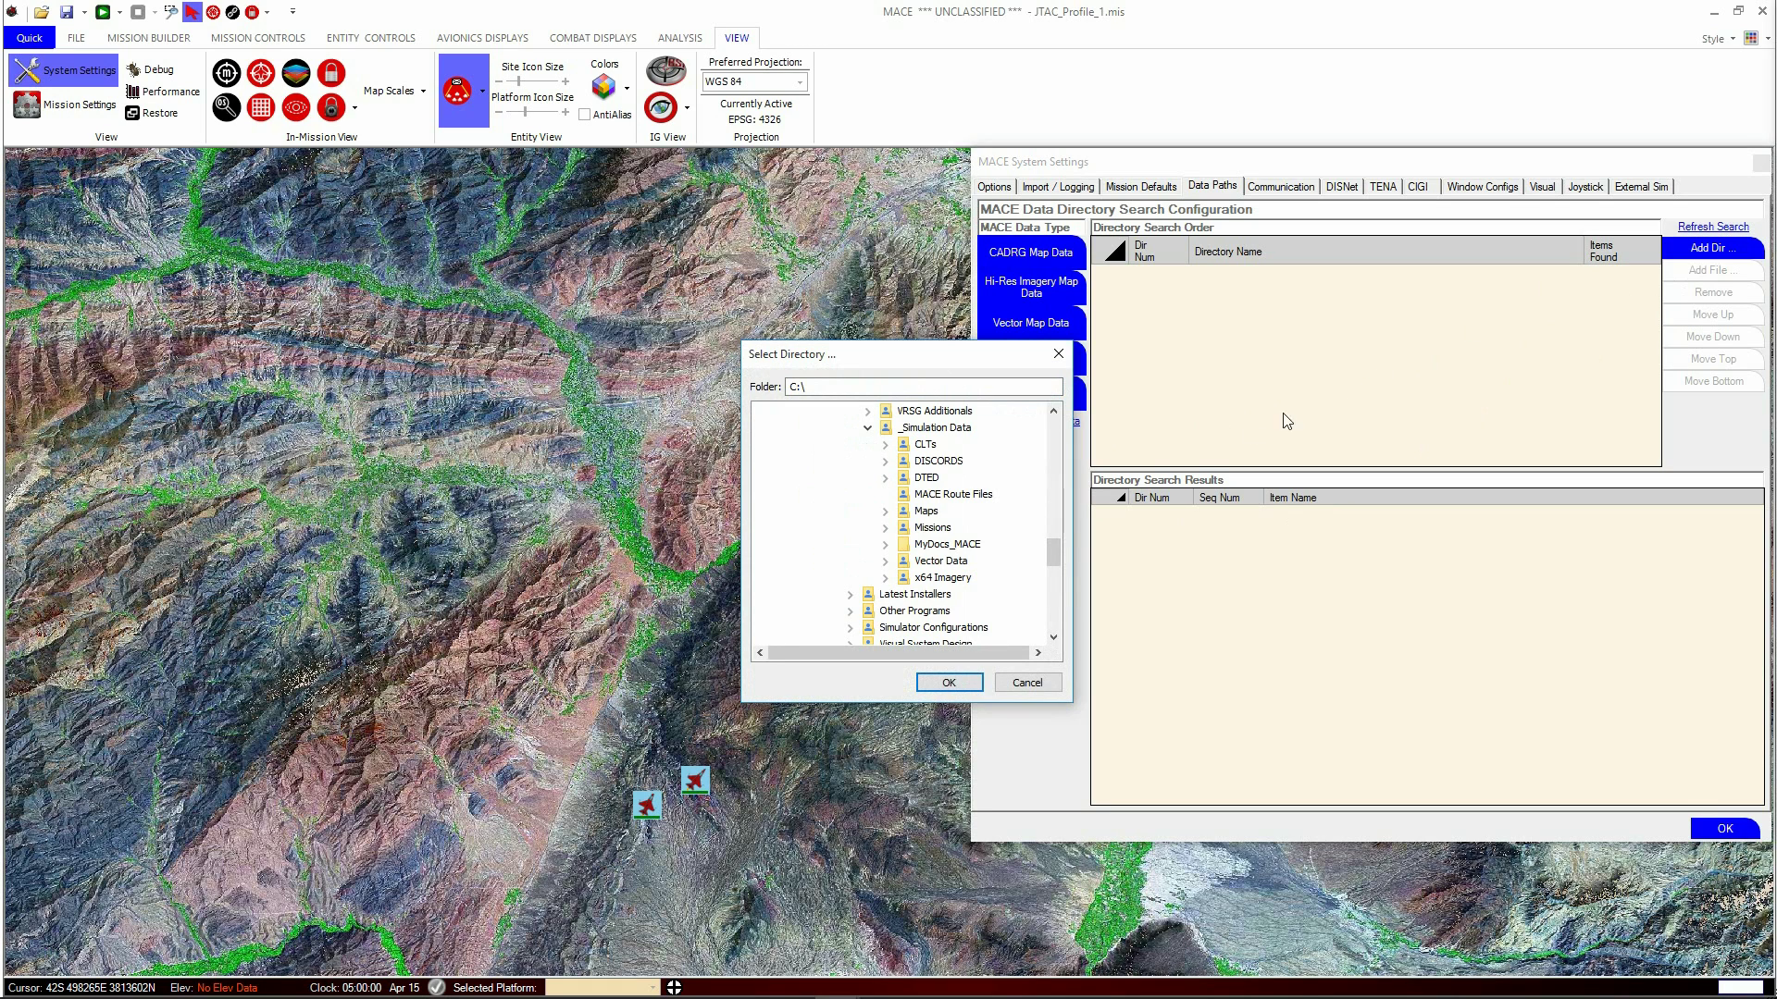
click(925, 512)
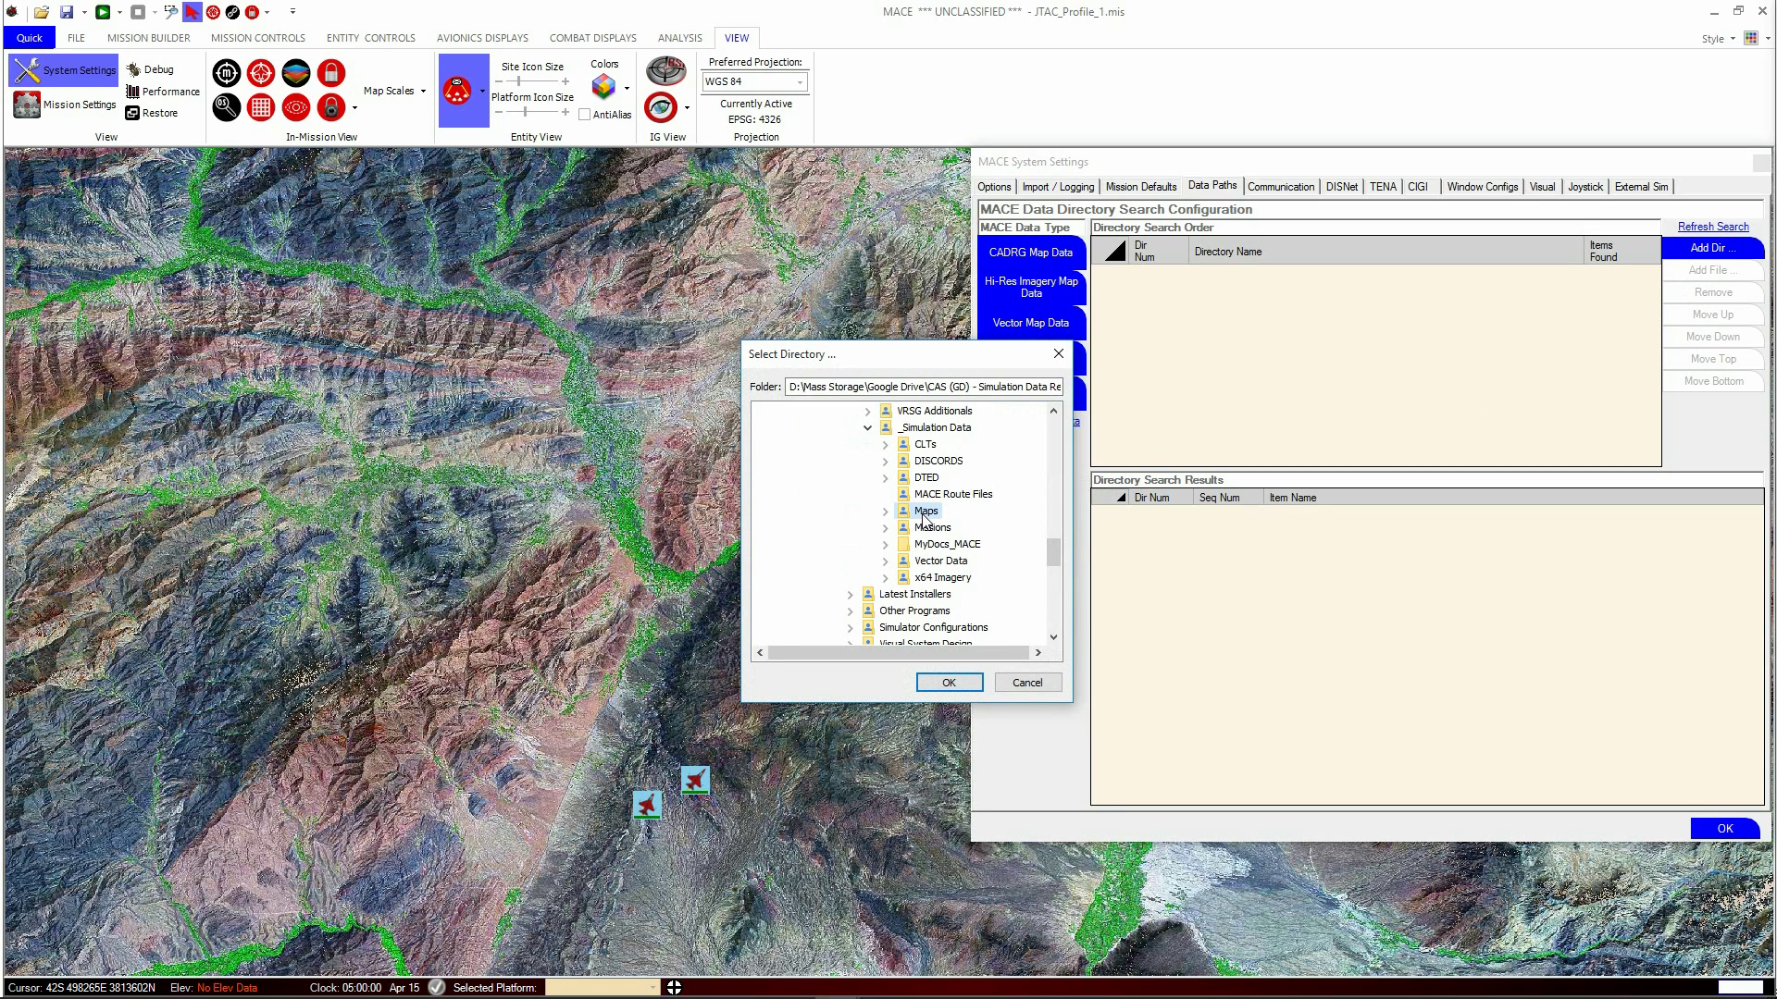
click(950, 682)
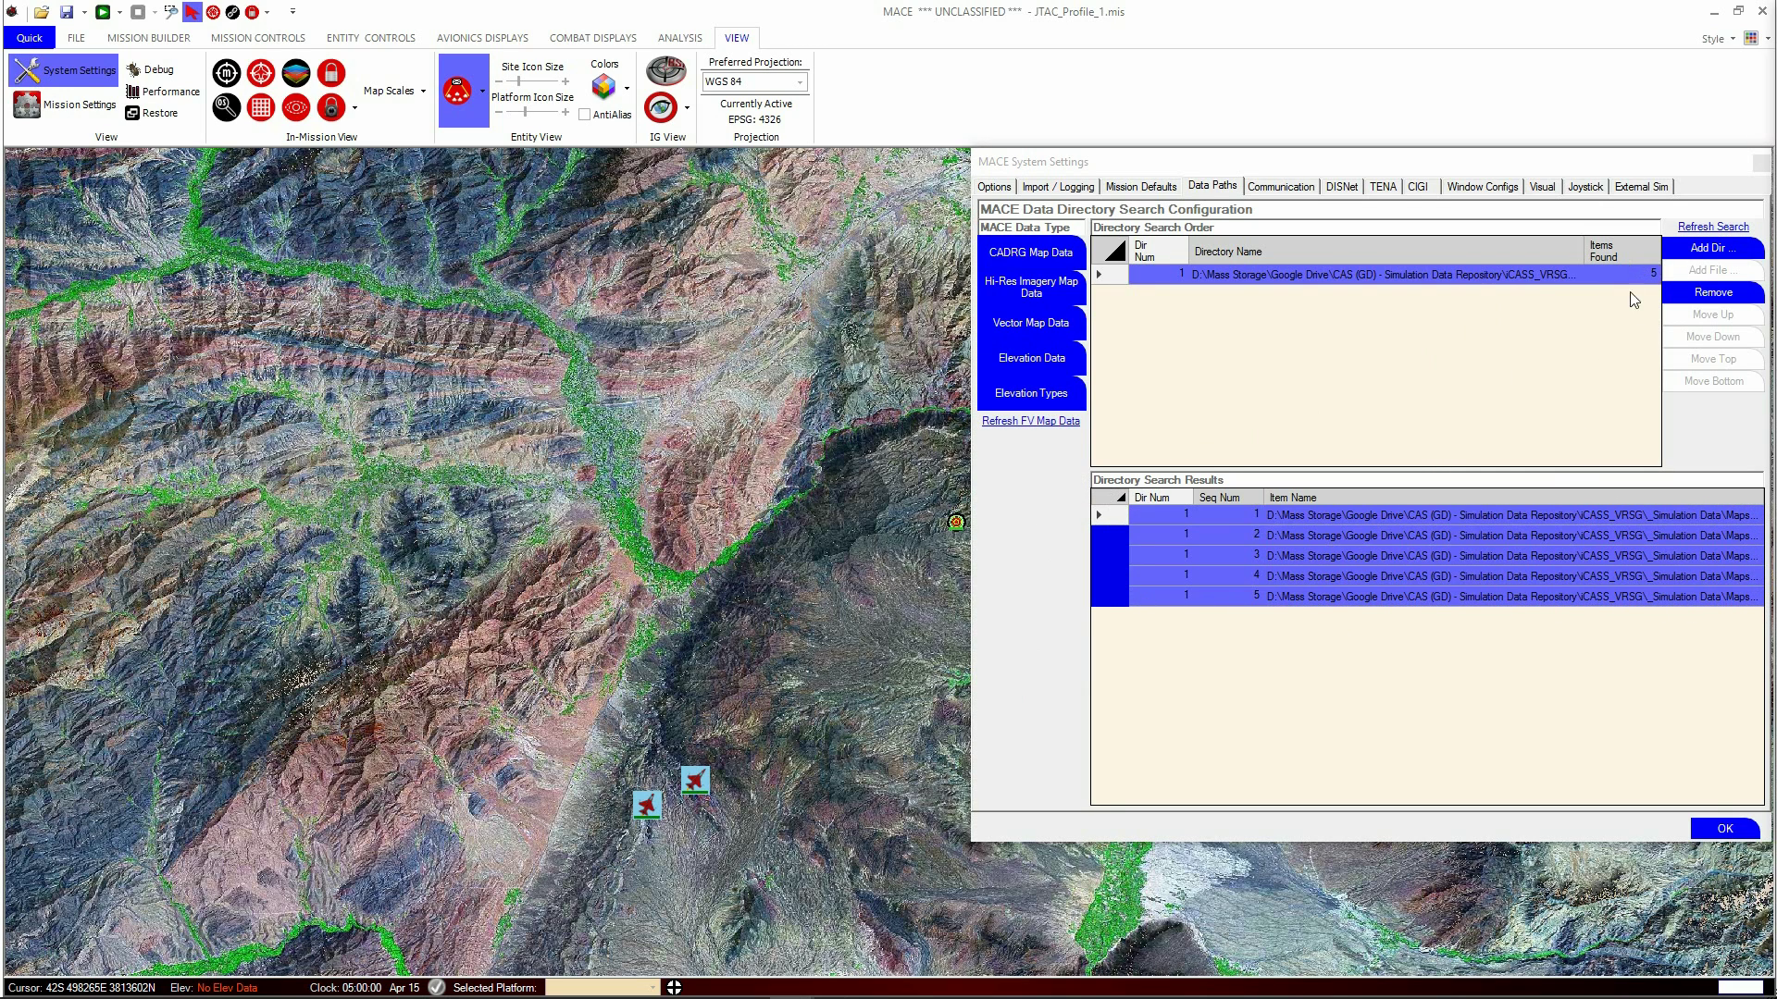
click(1010, 298)
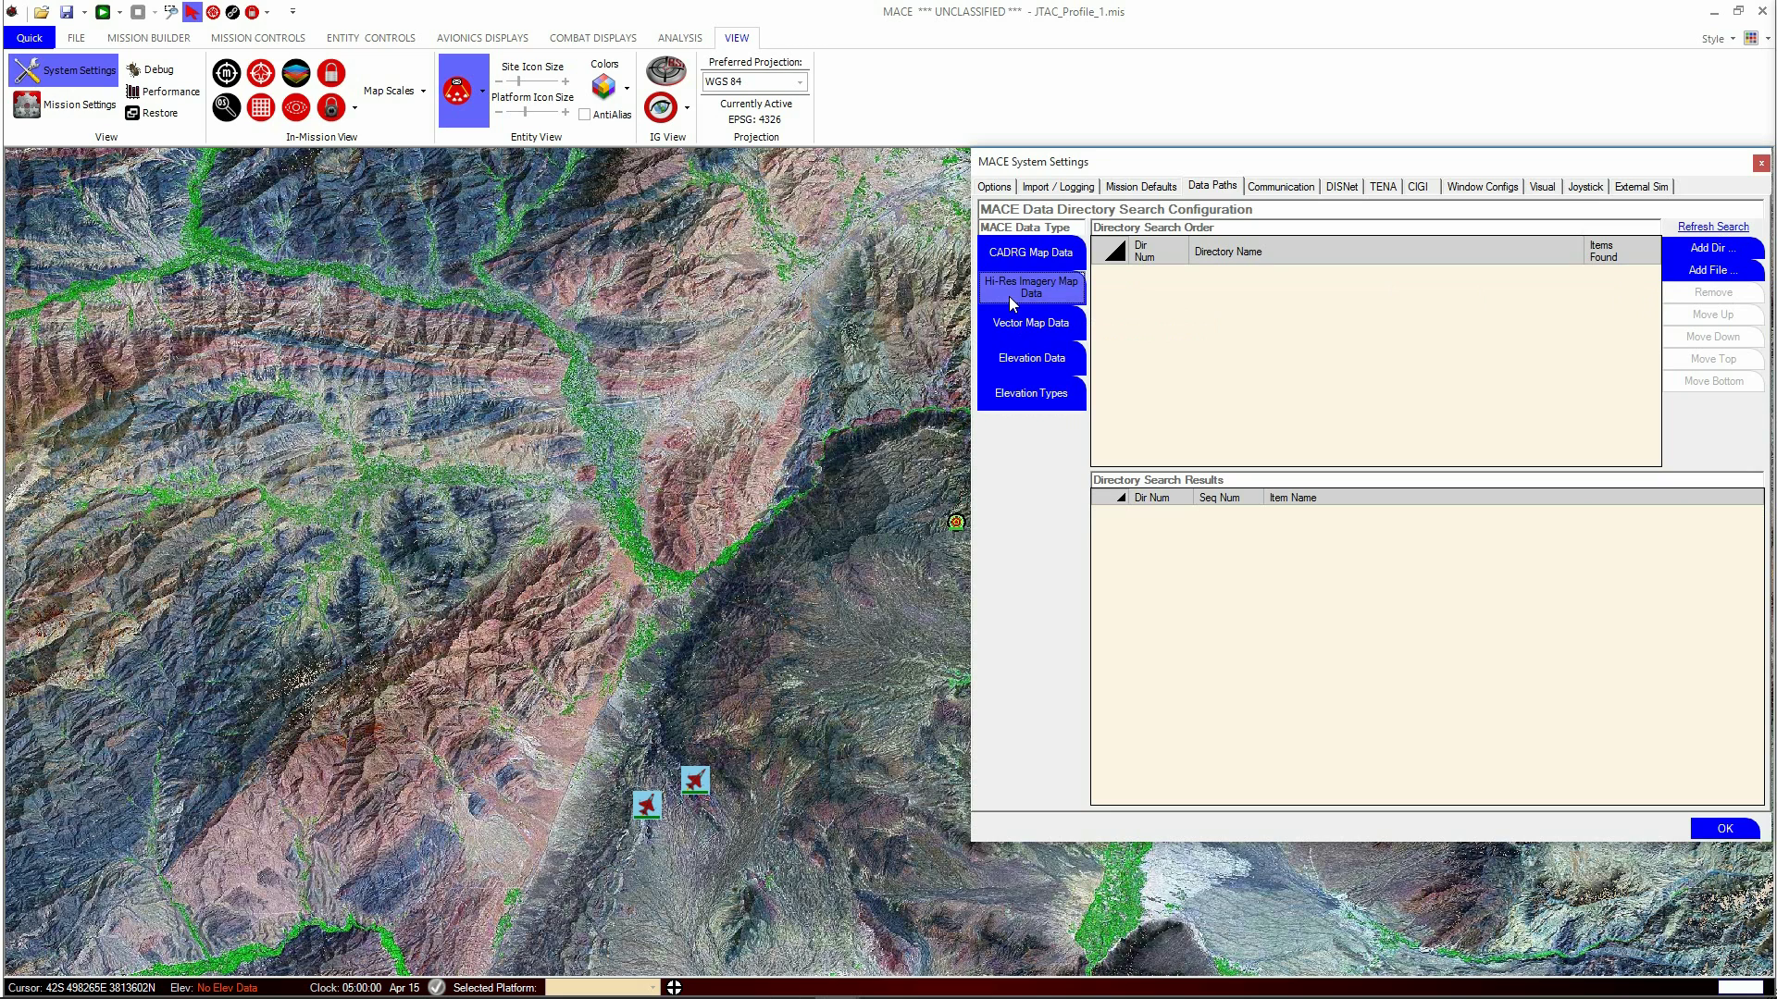
- Add the x64 Imagery folder as a hi-res imagery search directory, then show Elevation Data paths
click(1706, 250)
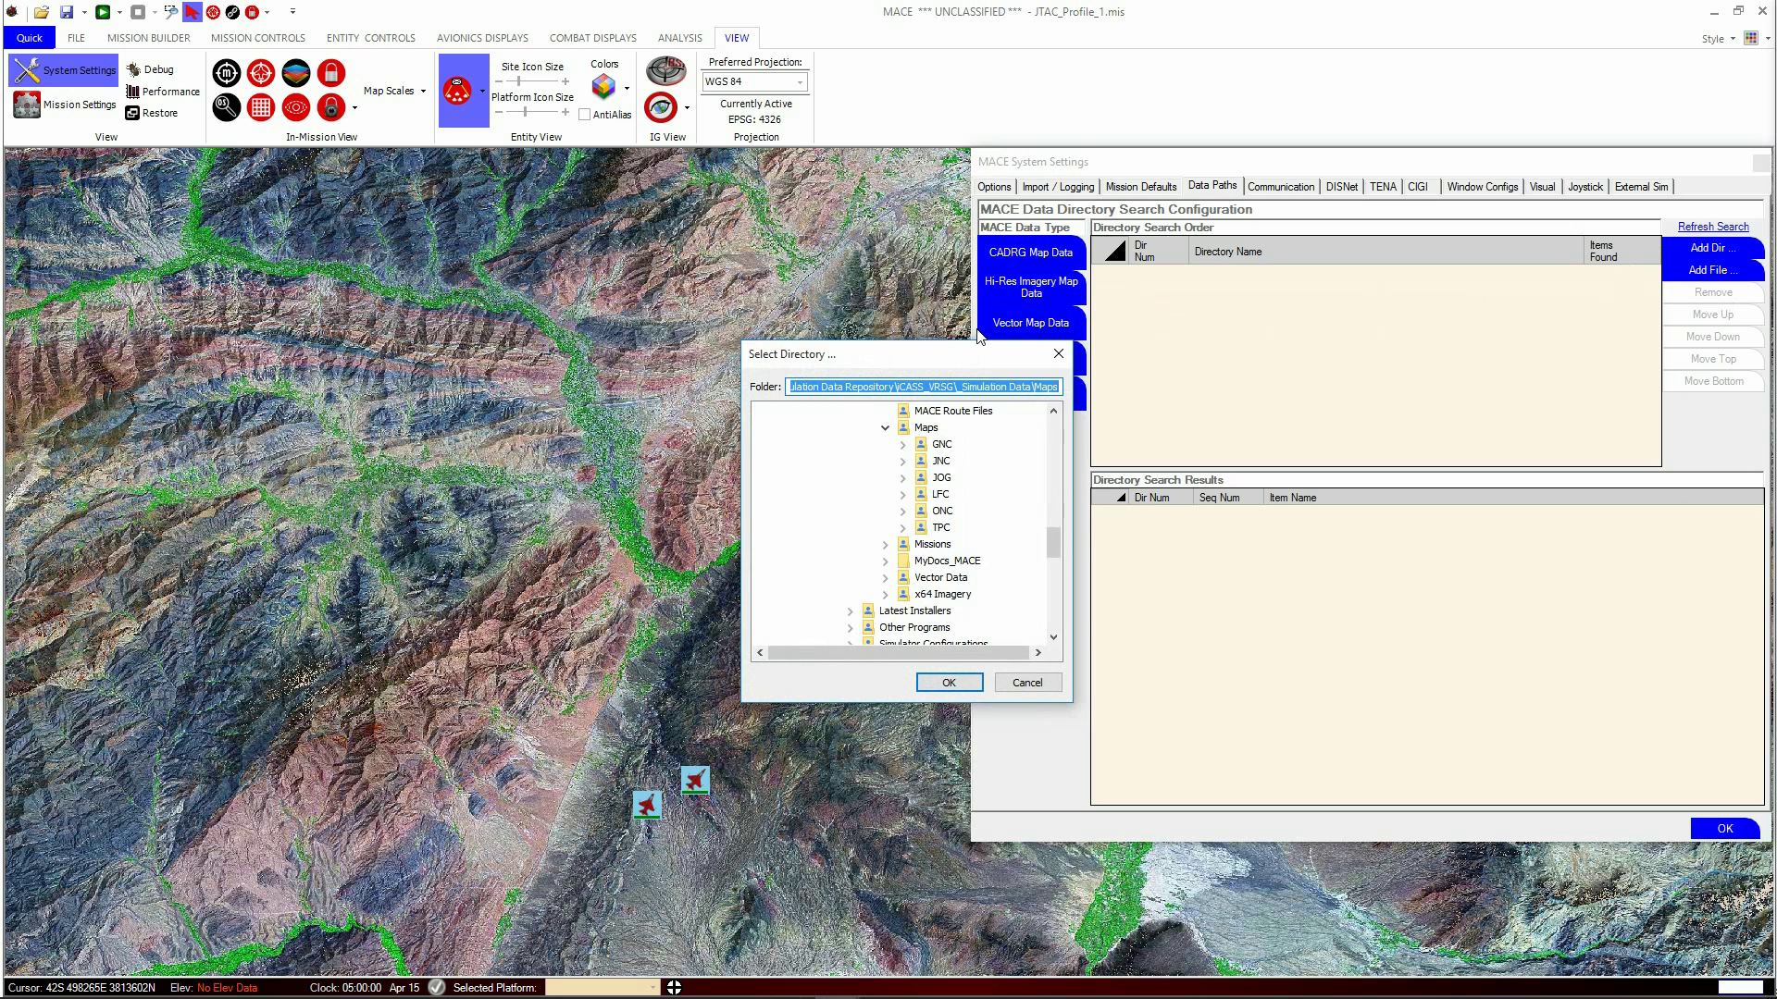
drag(940, 355, 890, 333)
drag(865, 279, 847, 255)
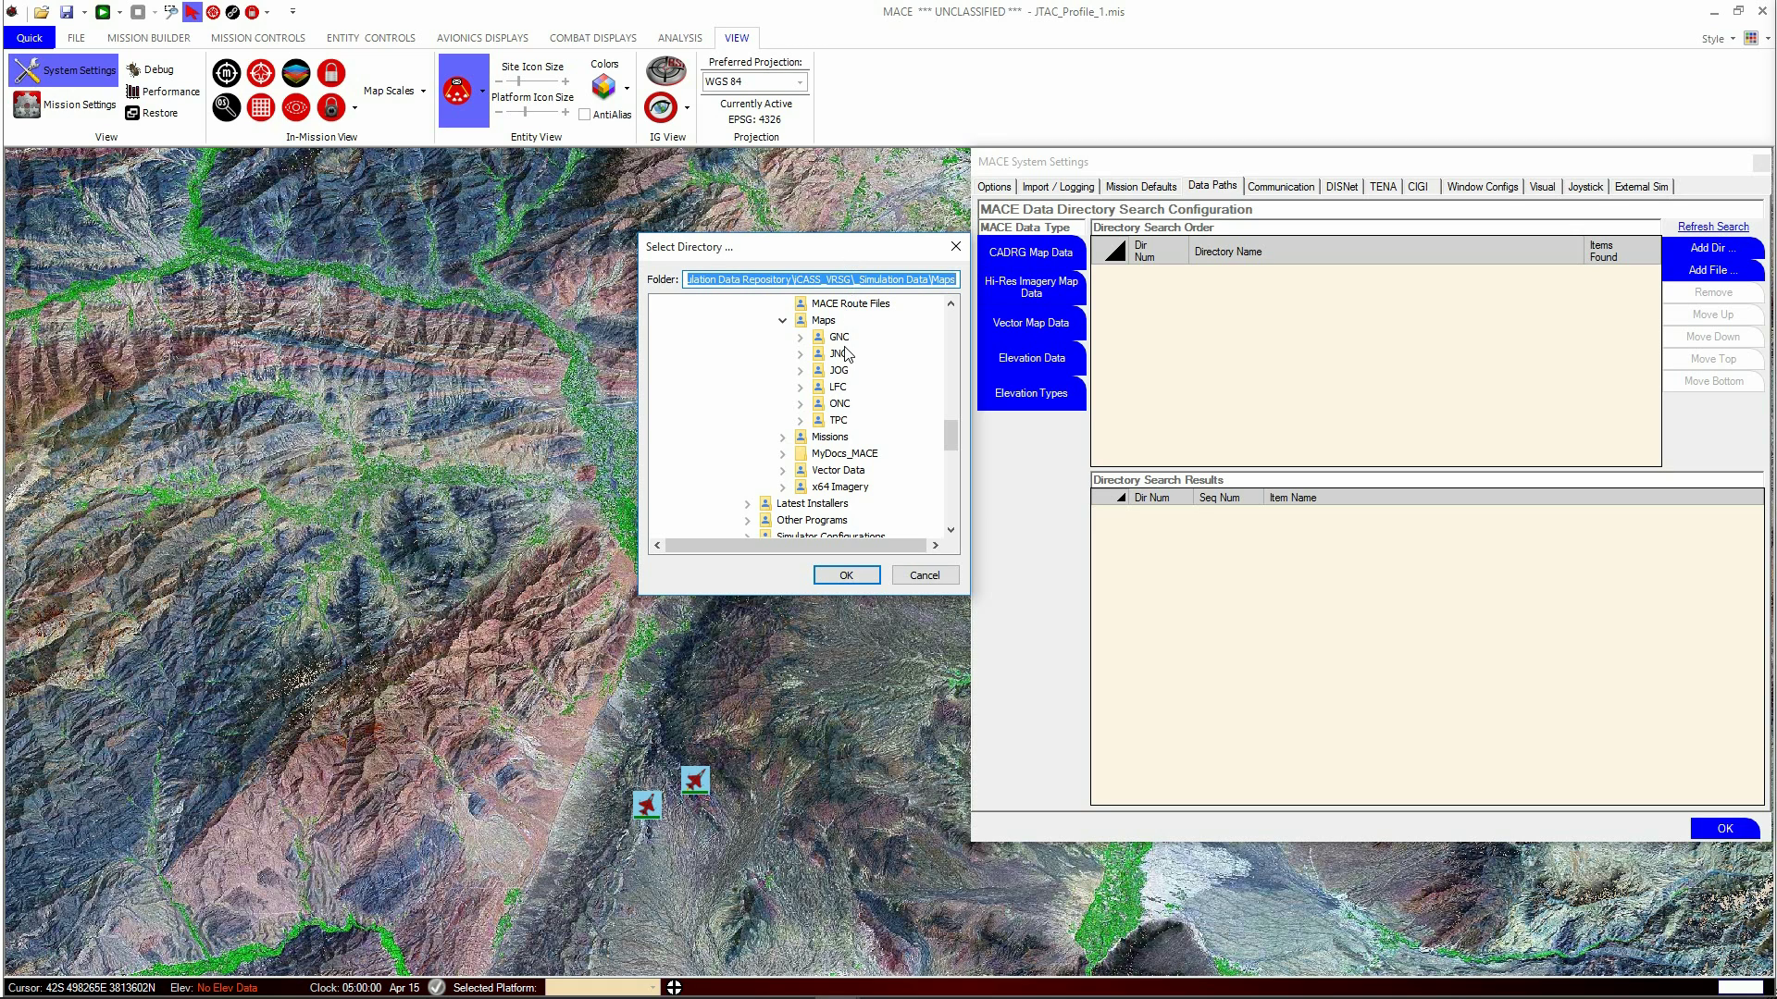
click(861, 488)
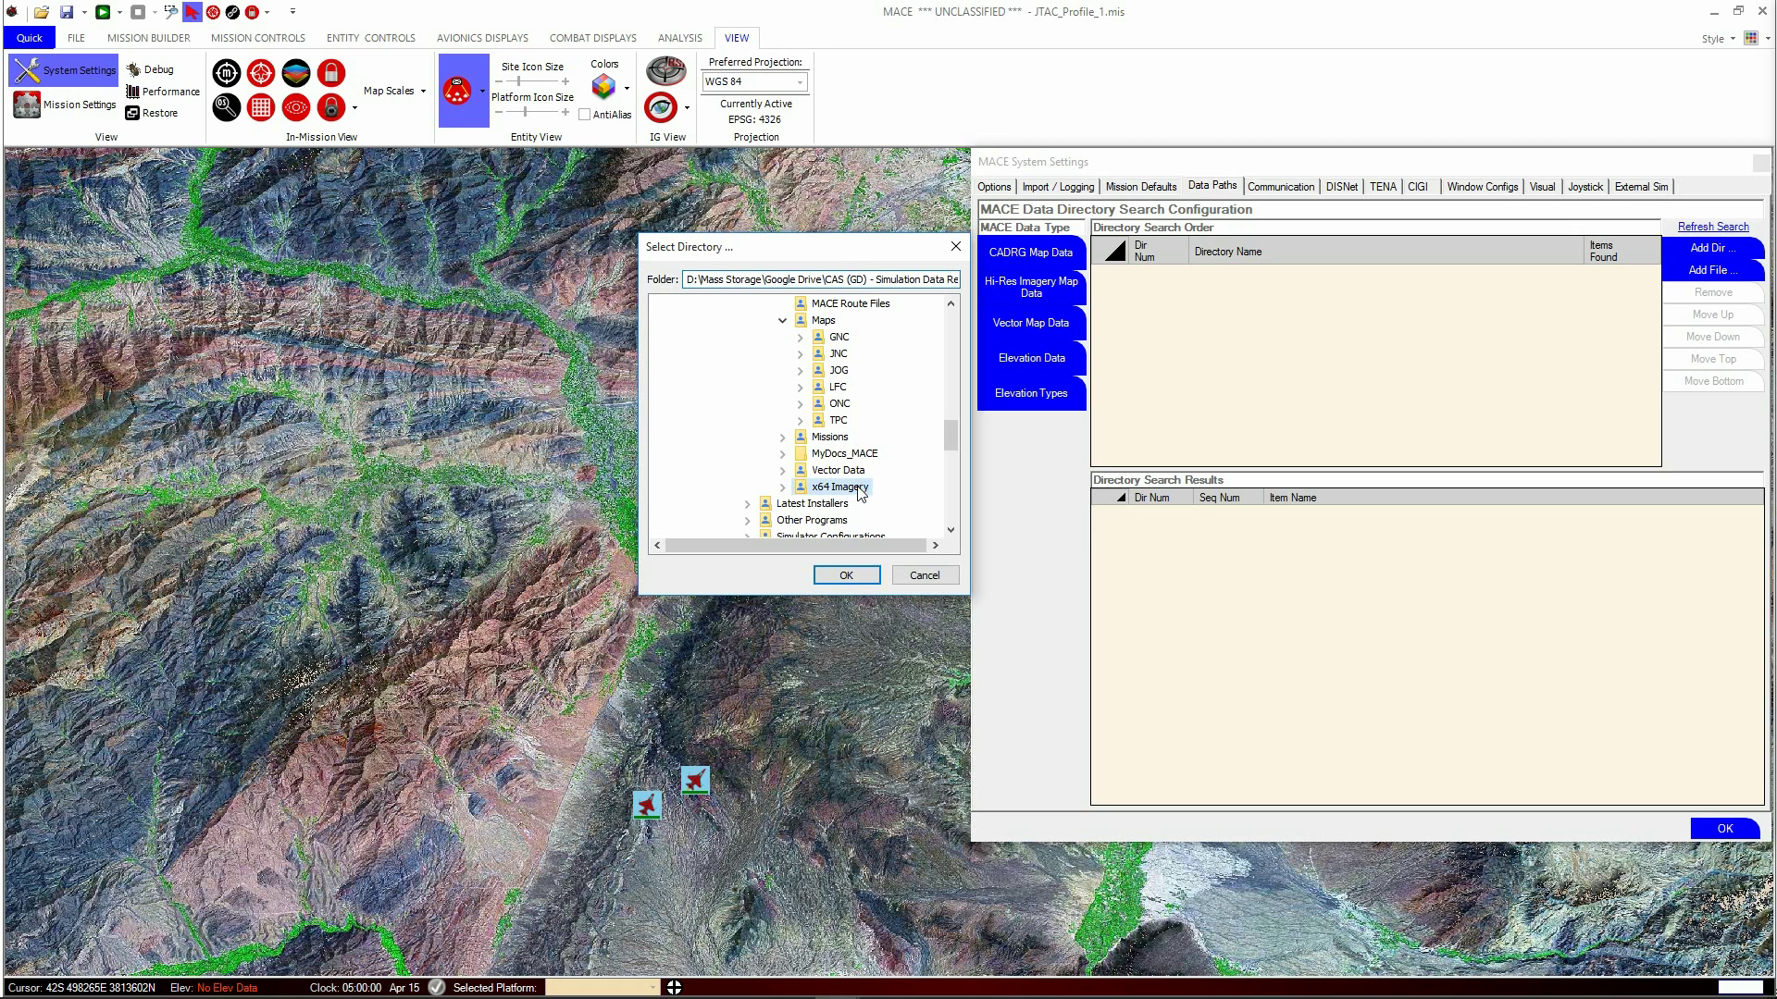
click(864, 574)
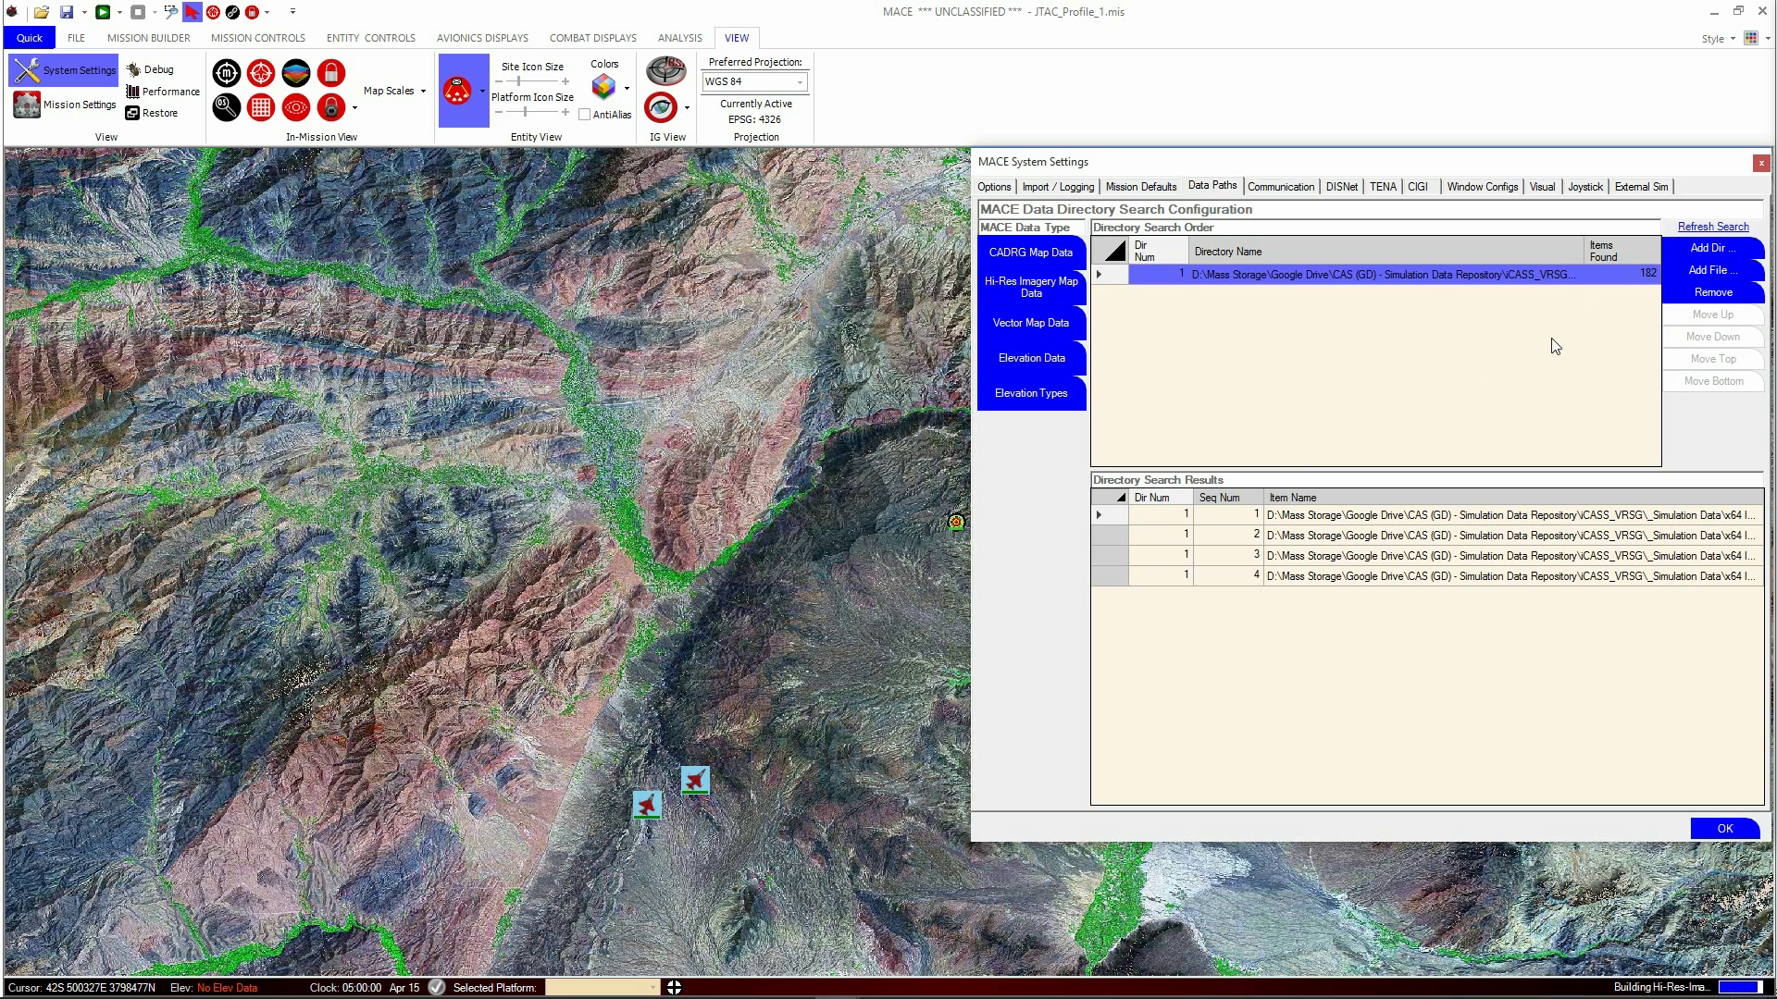
click(1061, 360)
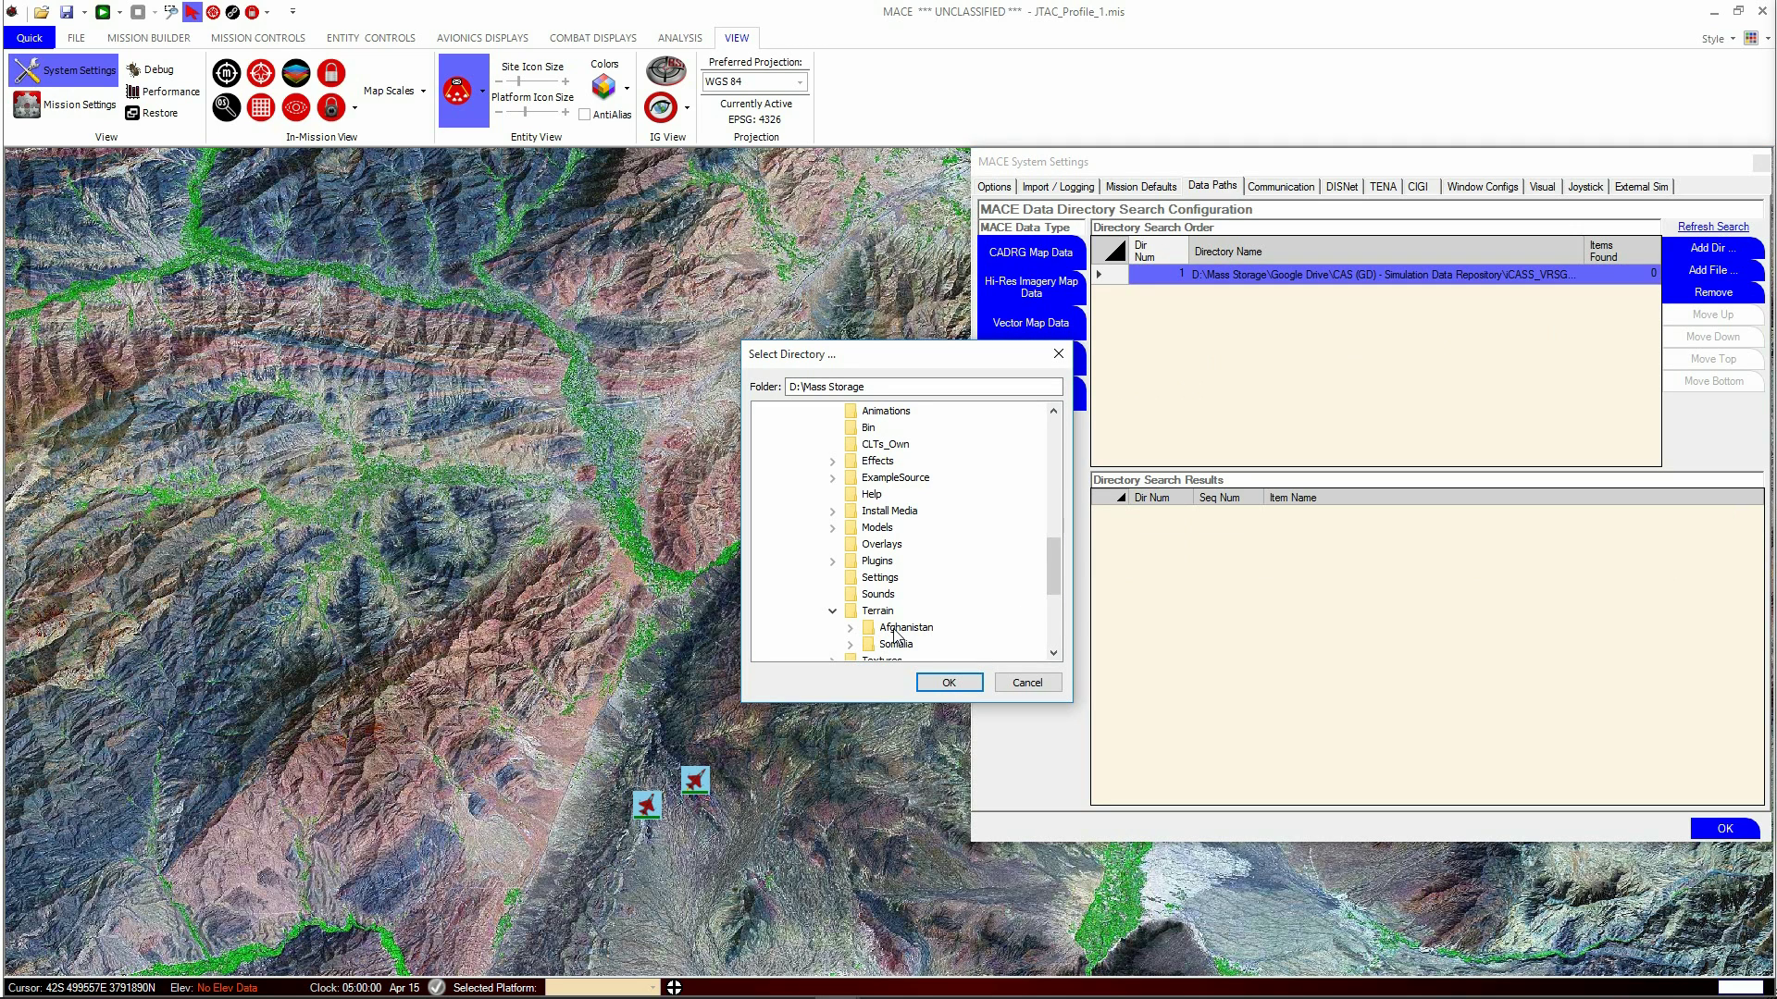
- Add D:\MetaVR\VRSG 5\Terrain\Afghanistan as an elevation path and remove the old Google Drive path
click(872, 629)
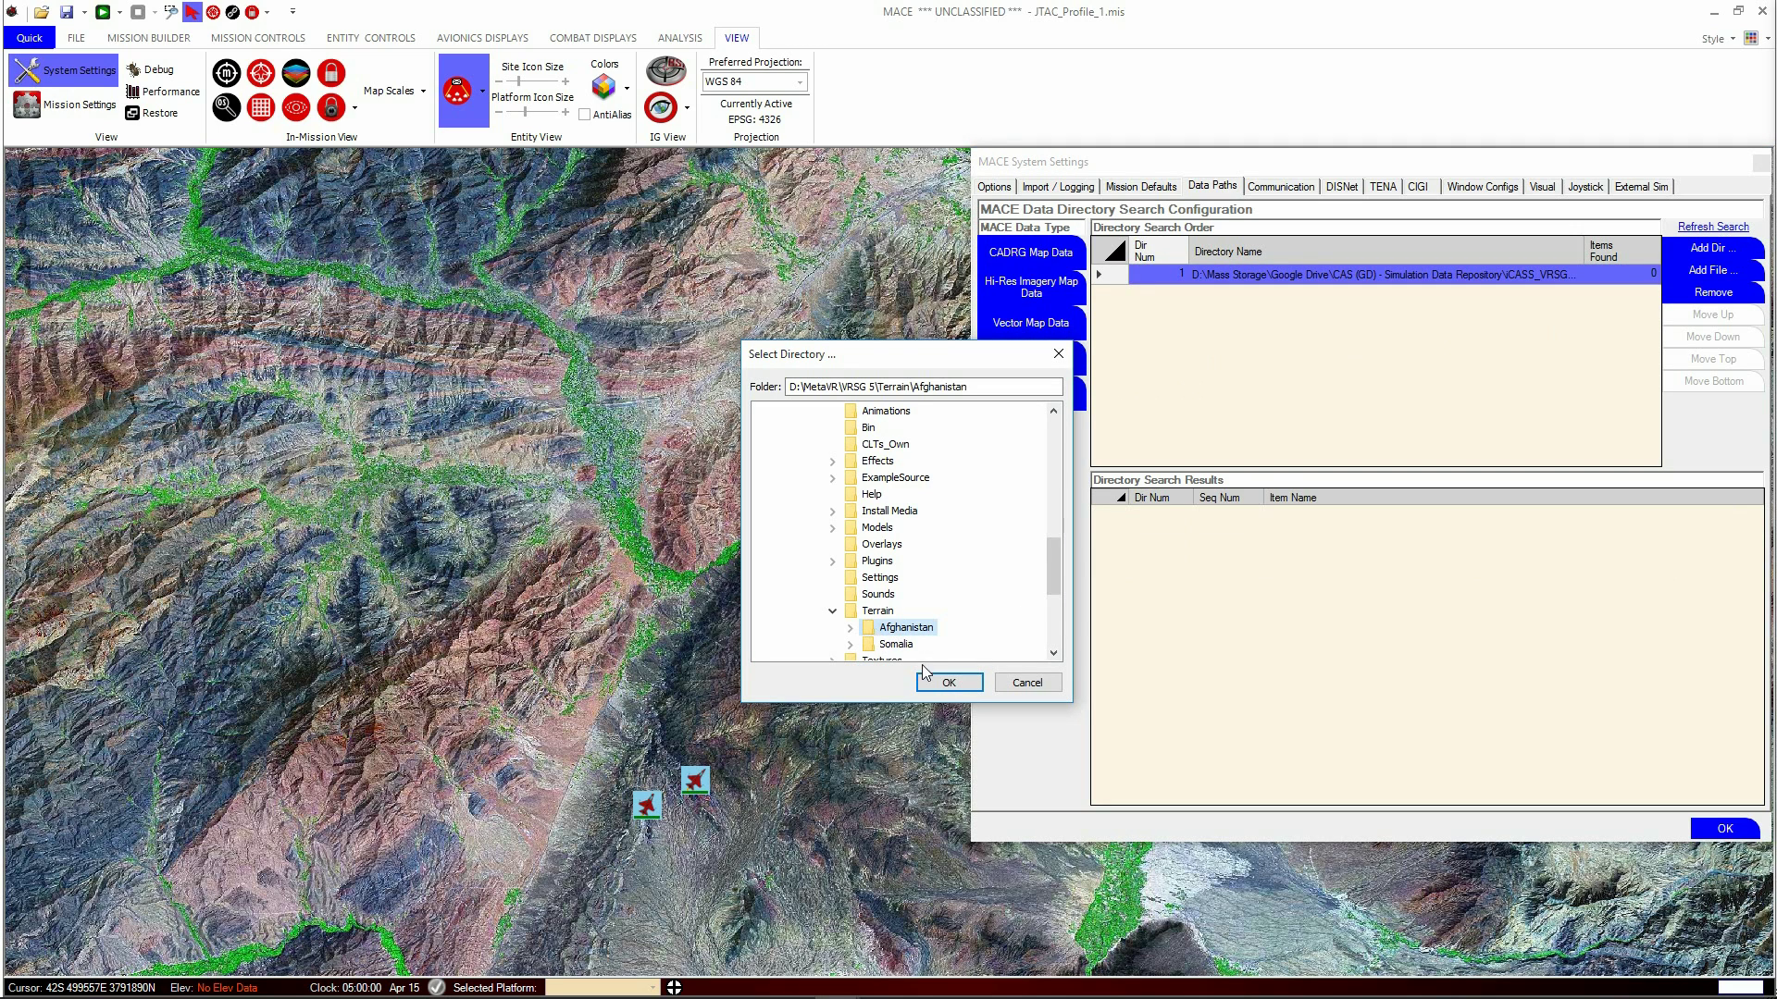
click(938, 684)
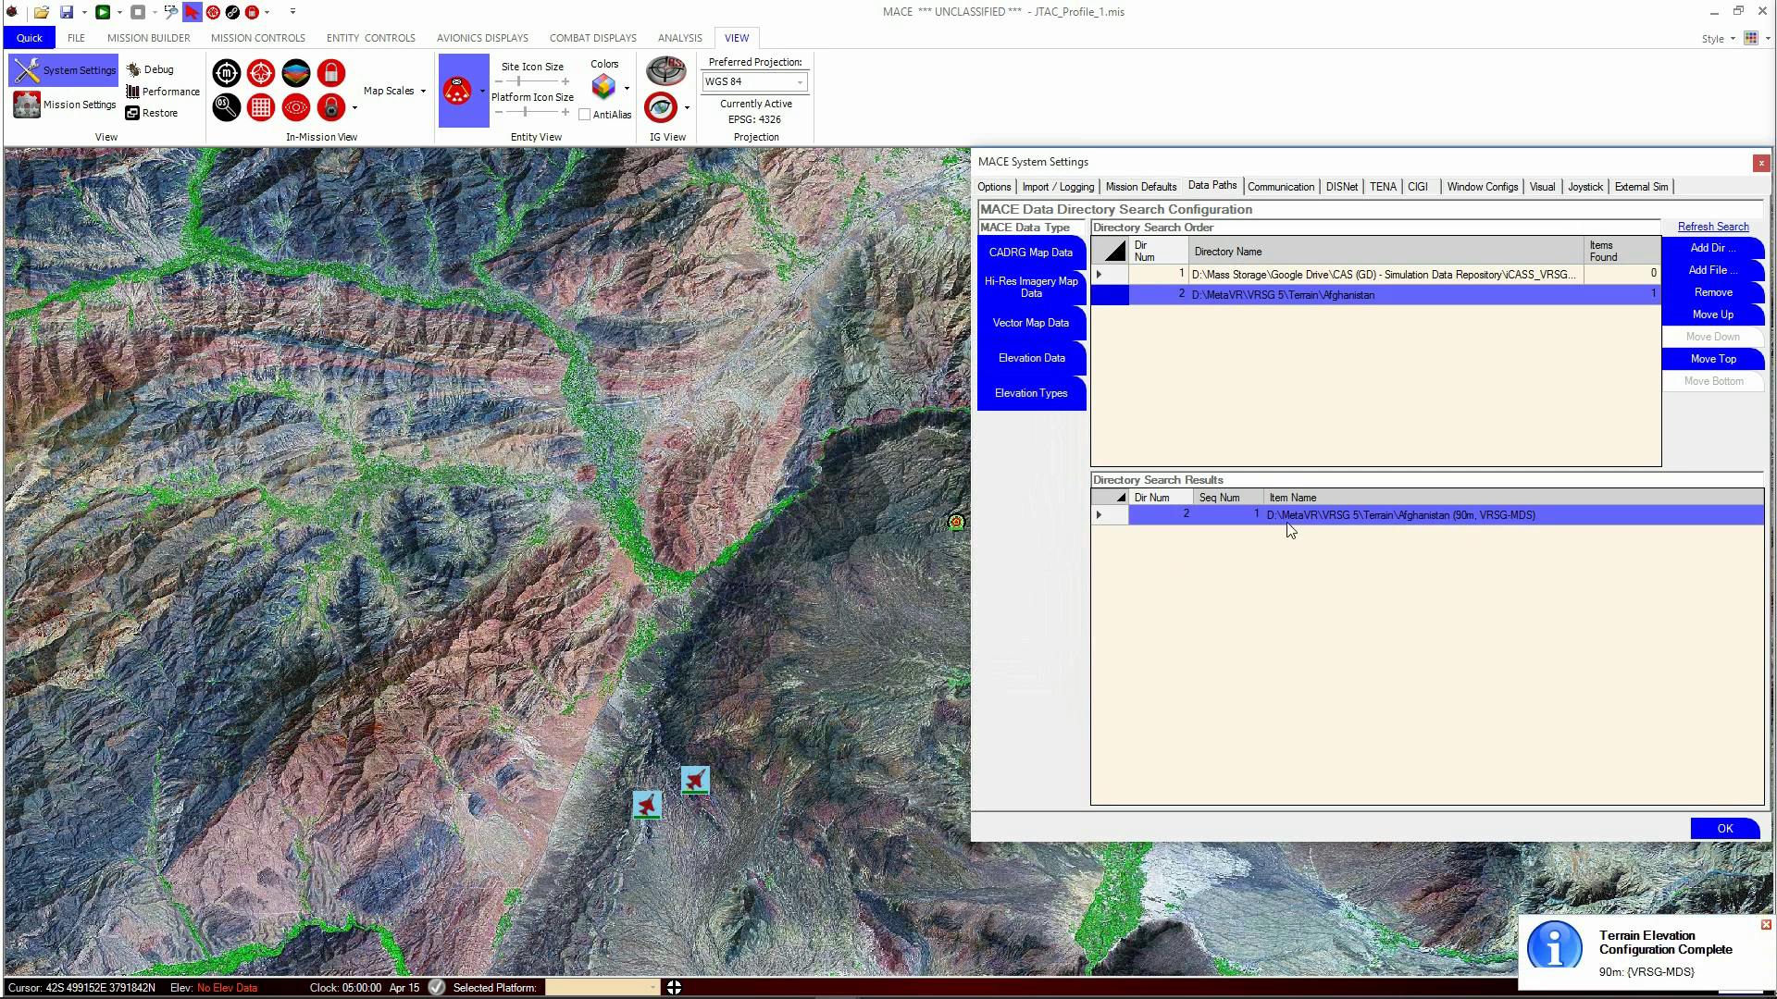
click(1635, 274)
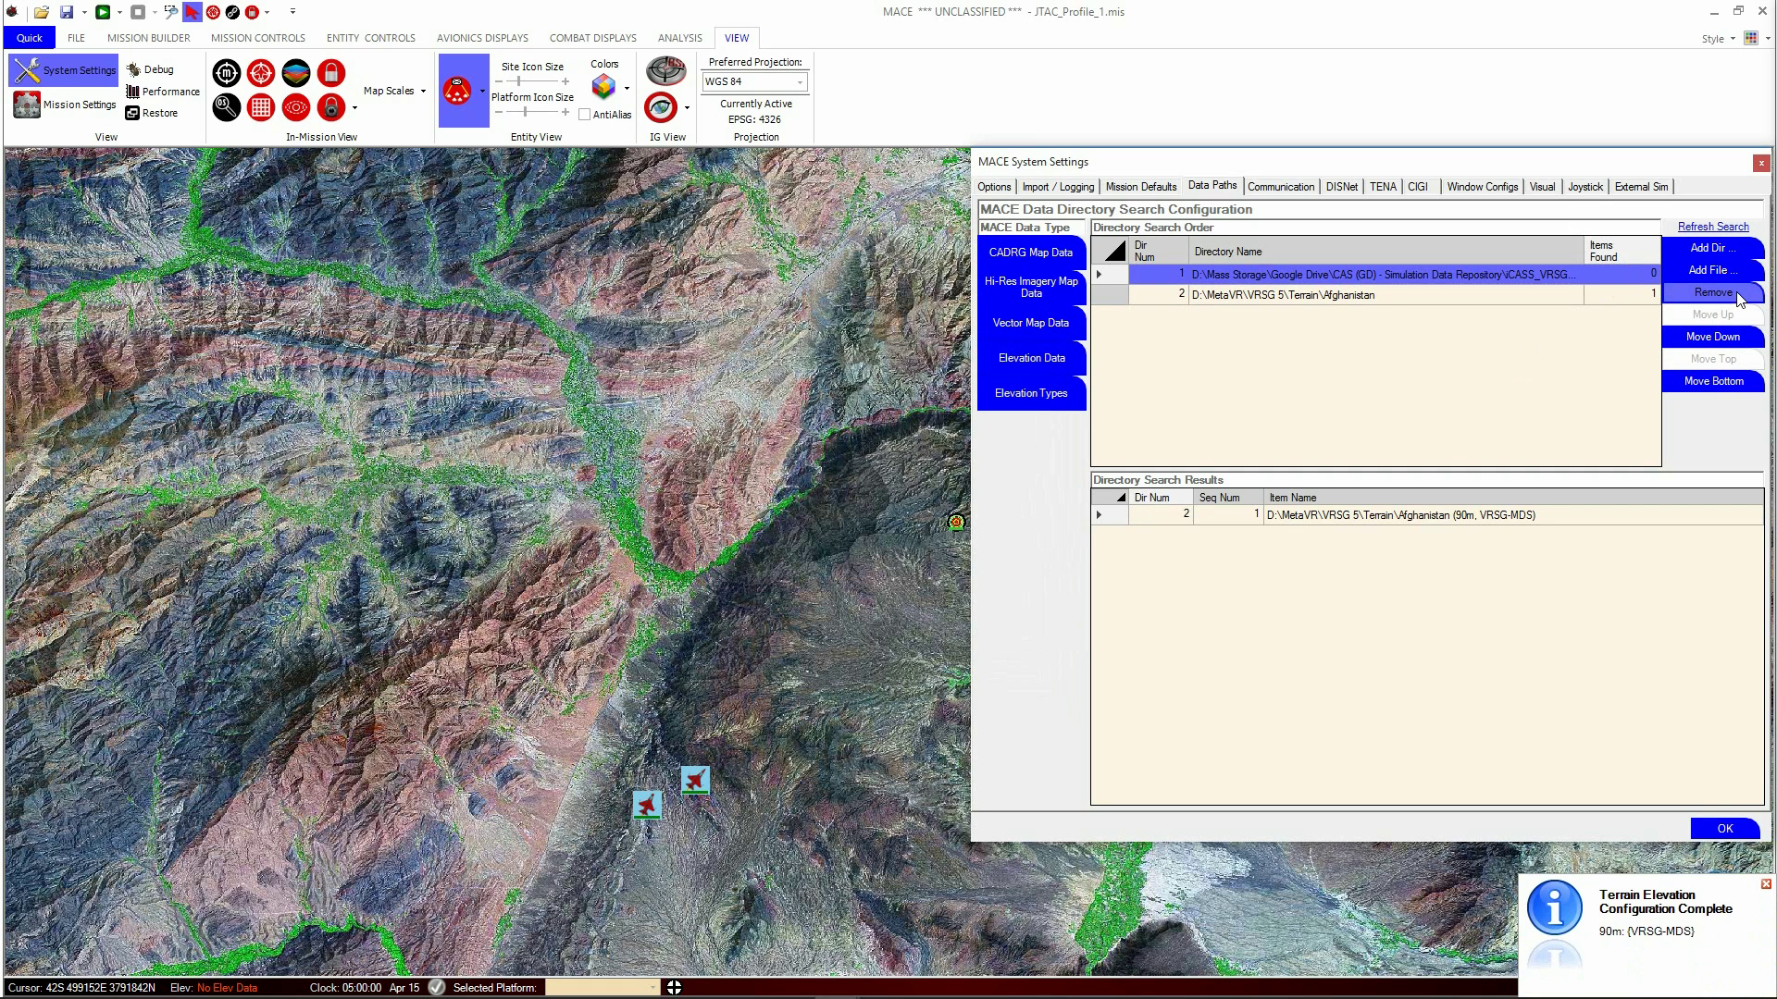
click(1736, 294)
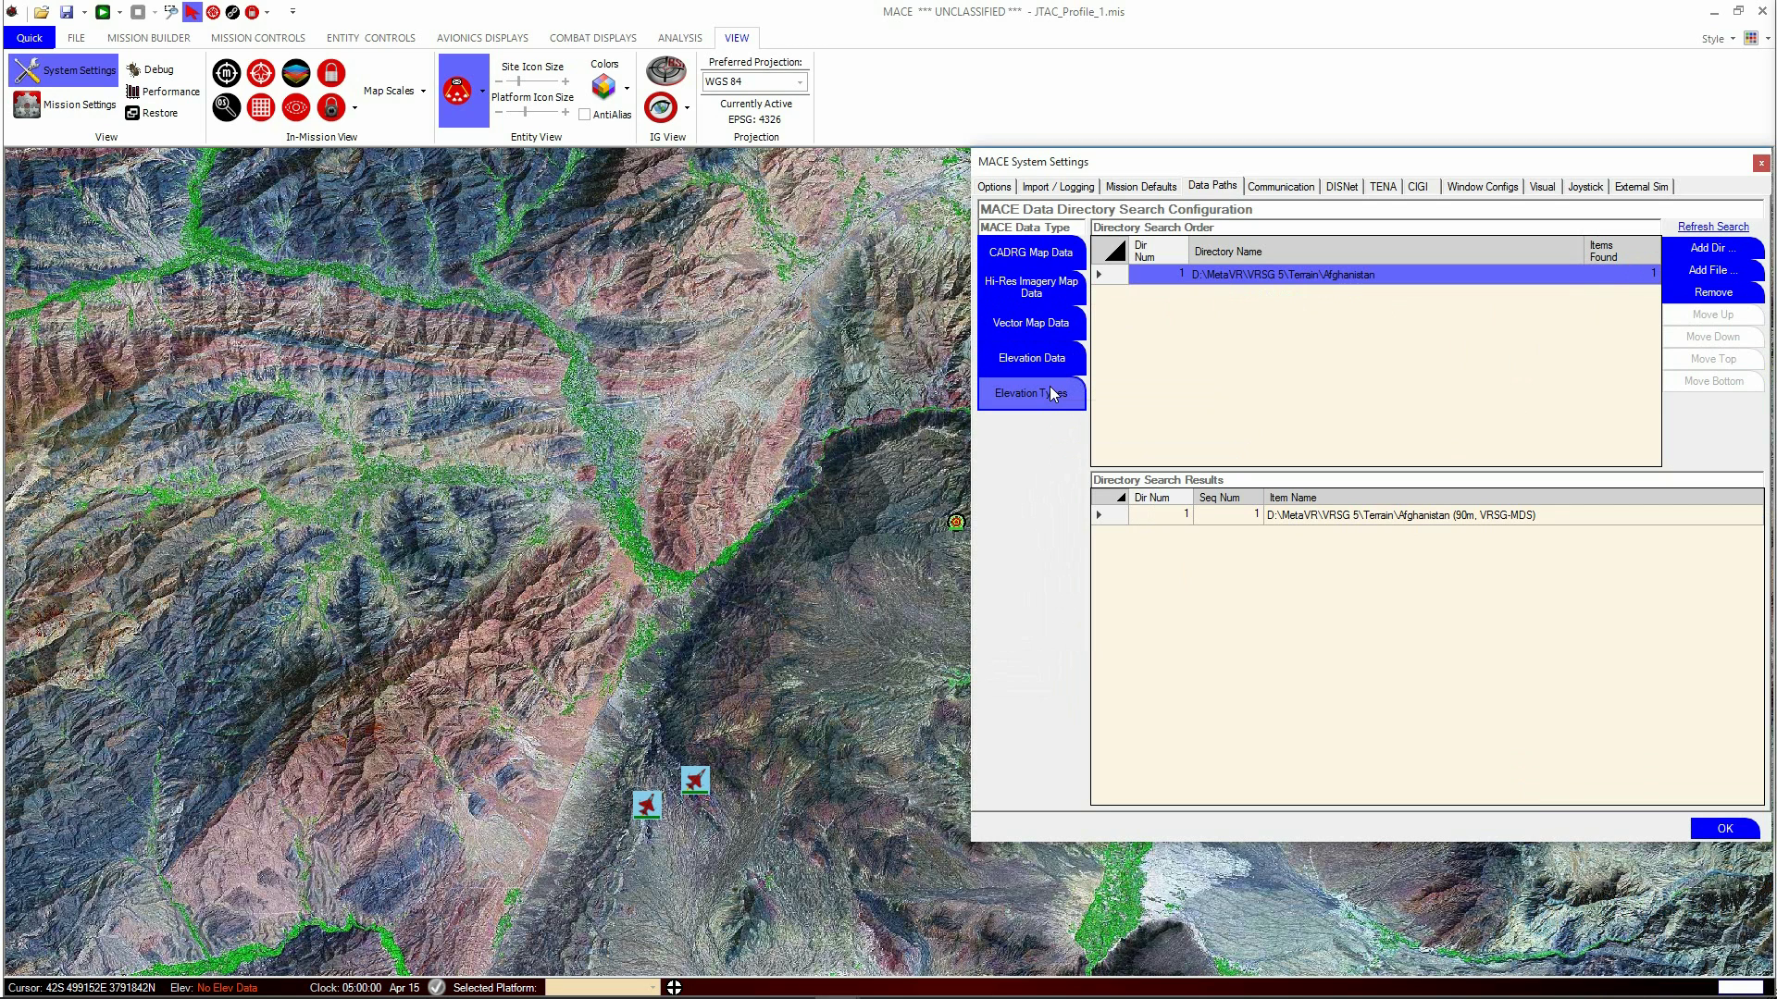
- Select VRSG-MDX in the Elevation Types list and try moving it up and down
click(1052, 393)
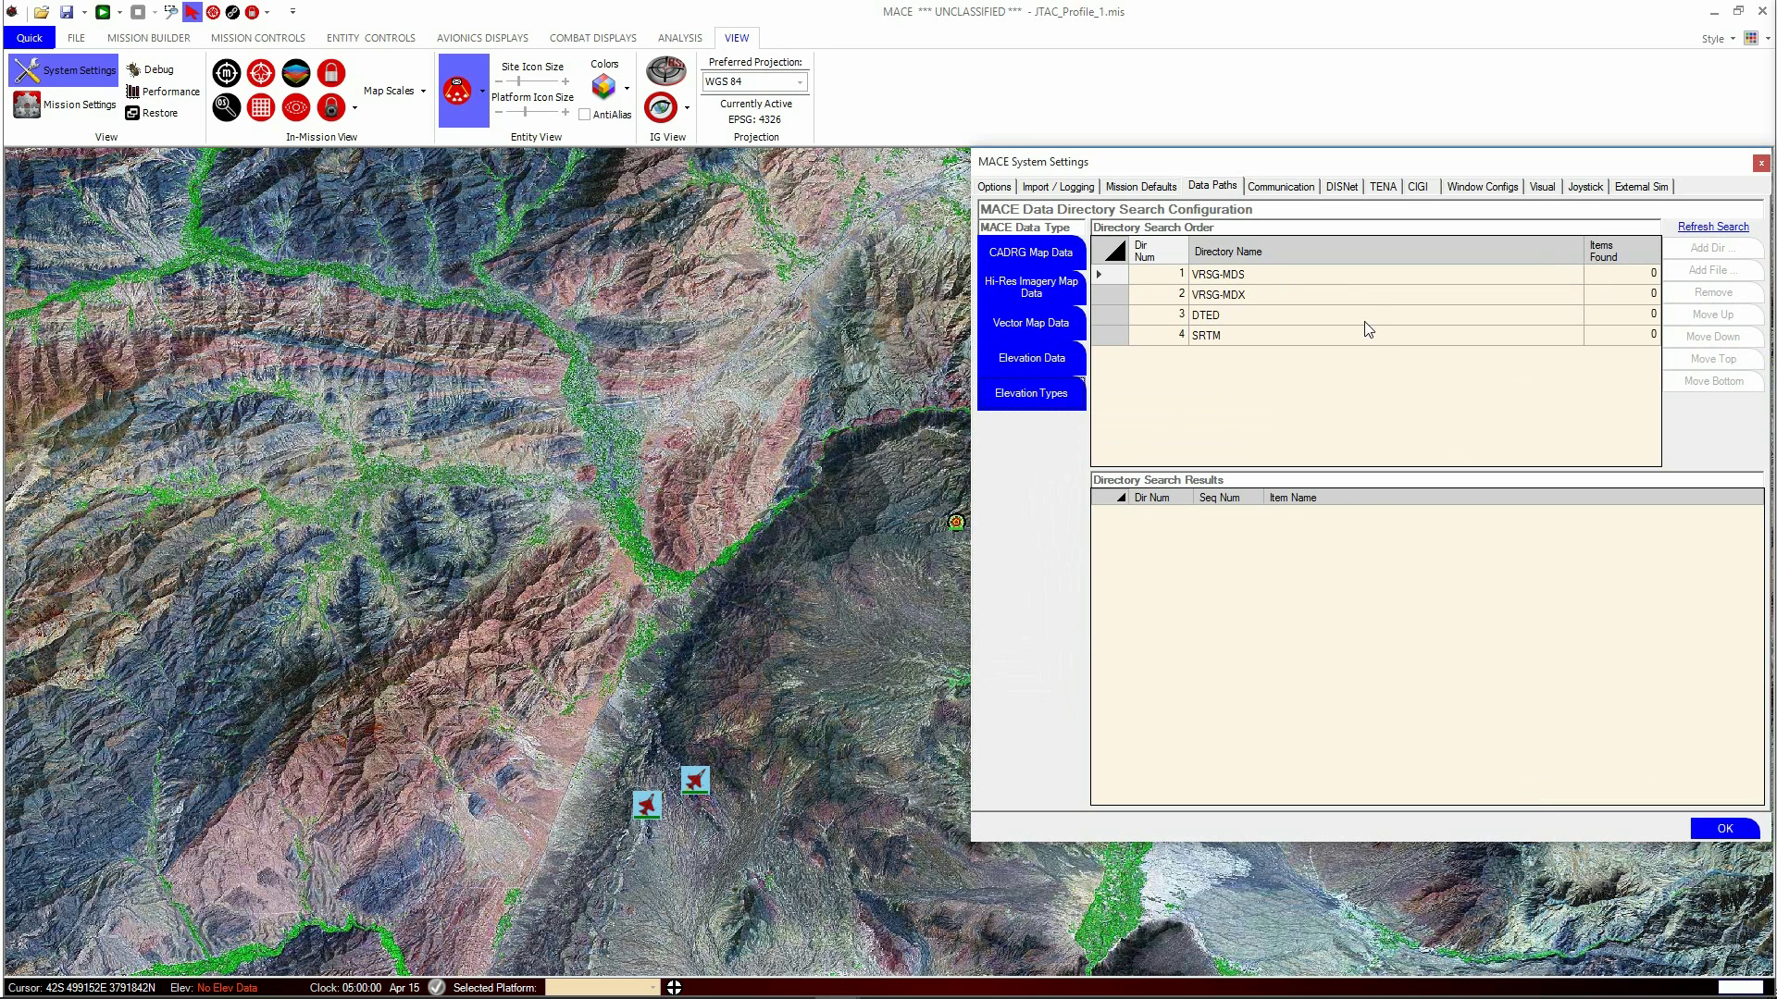
click(1377, 295)
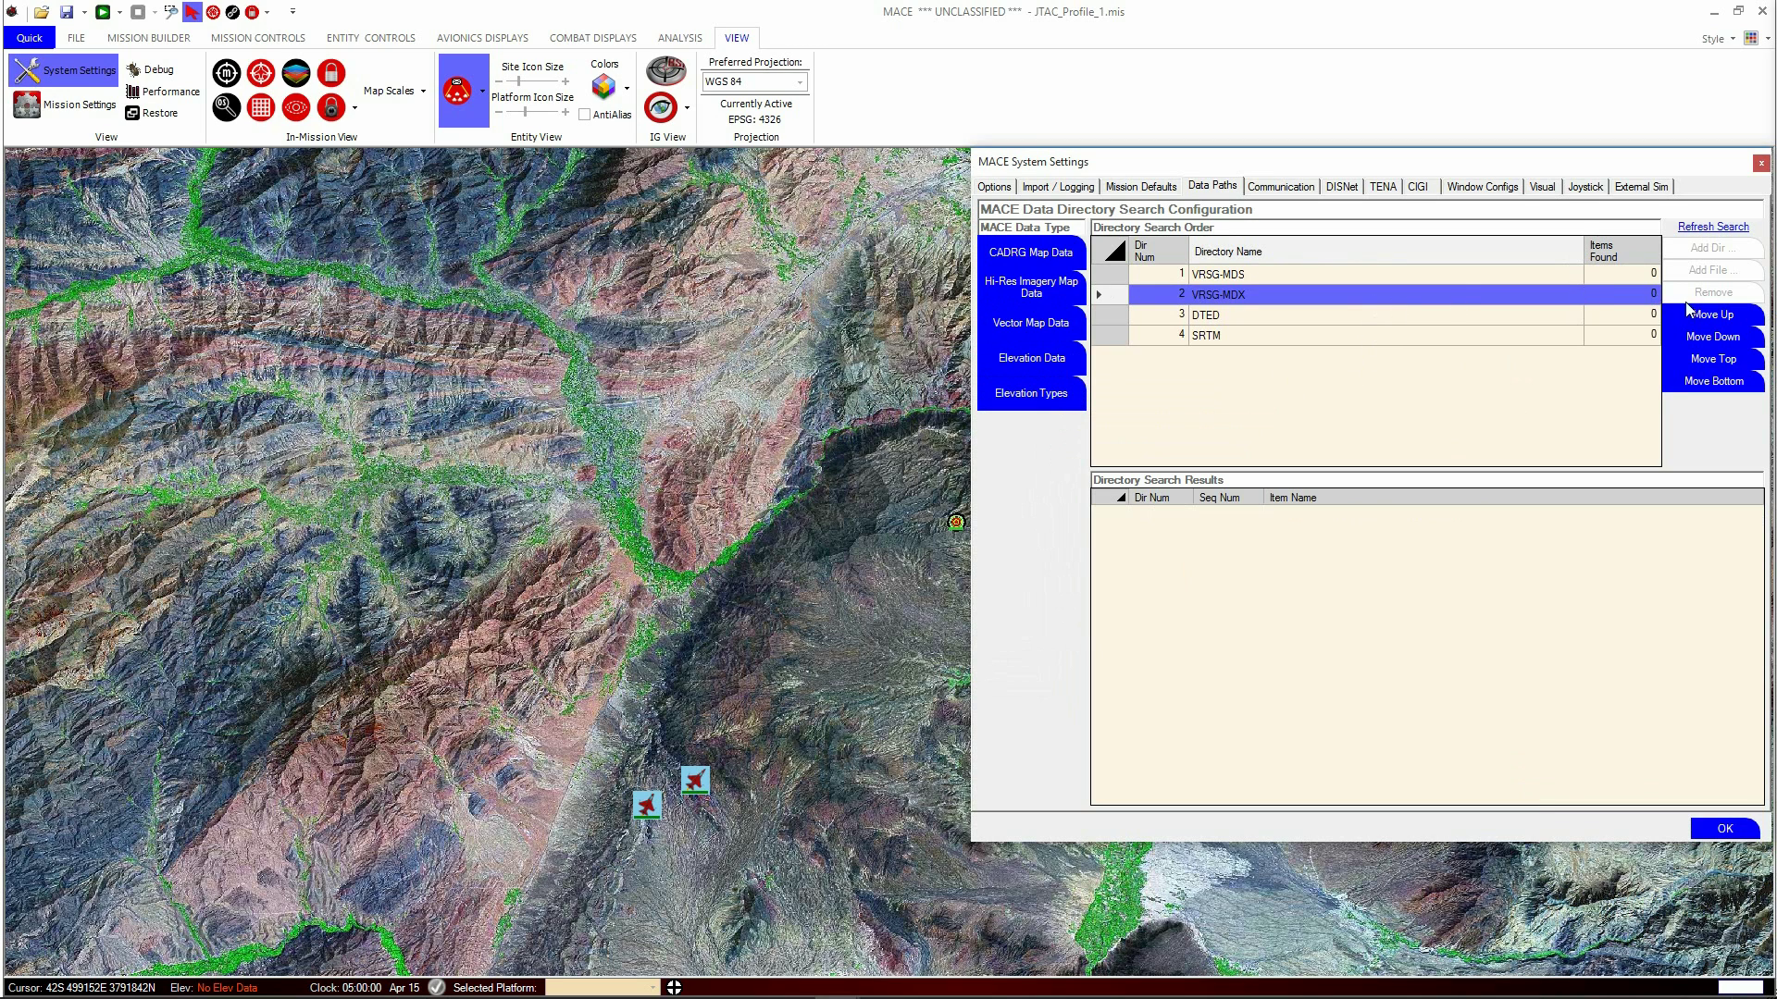
click(1736, 317)
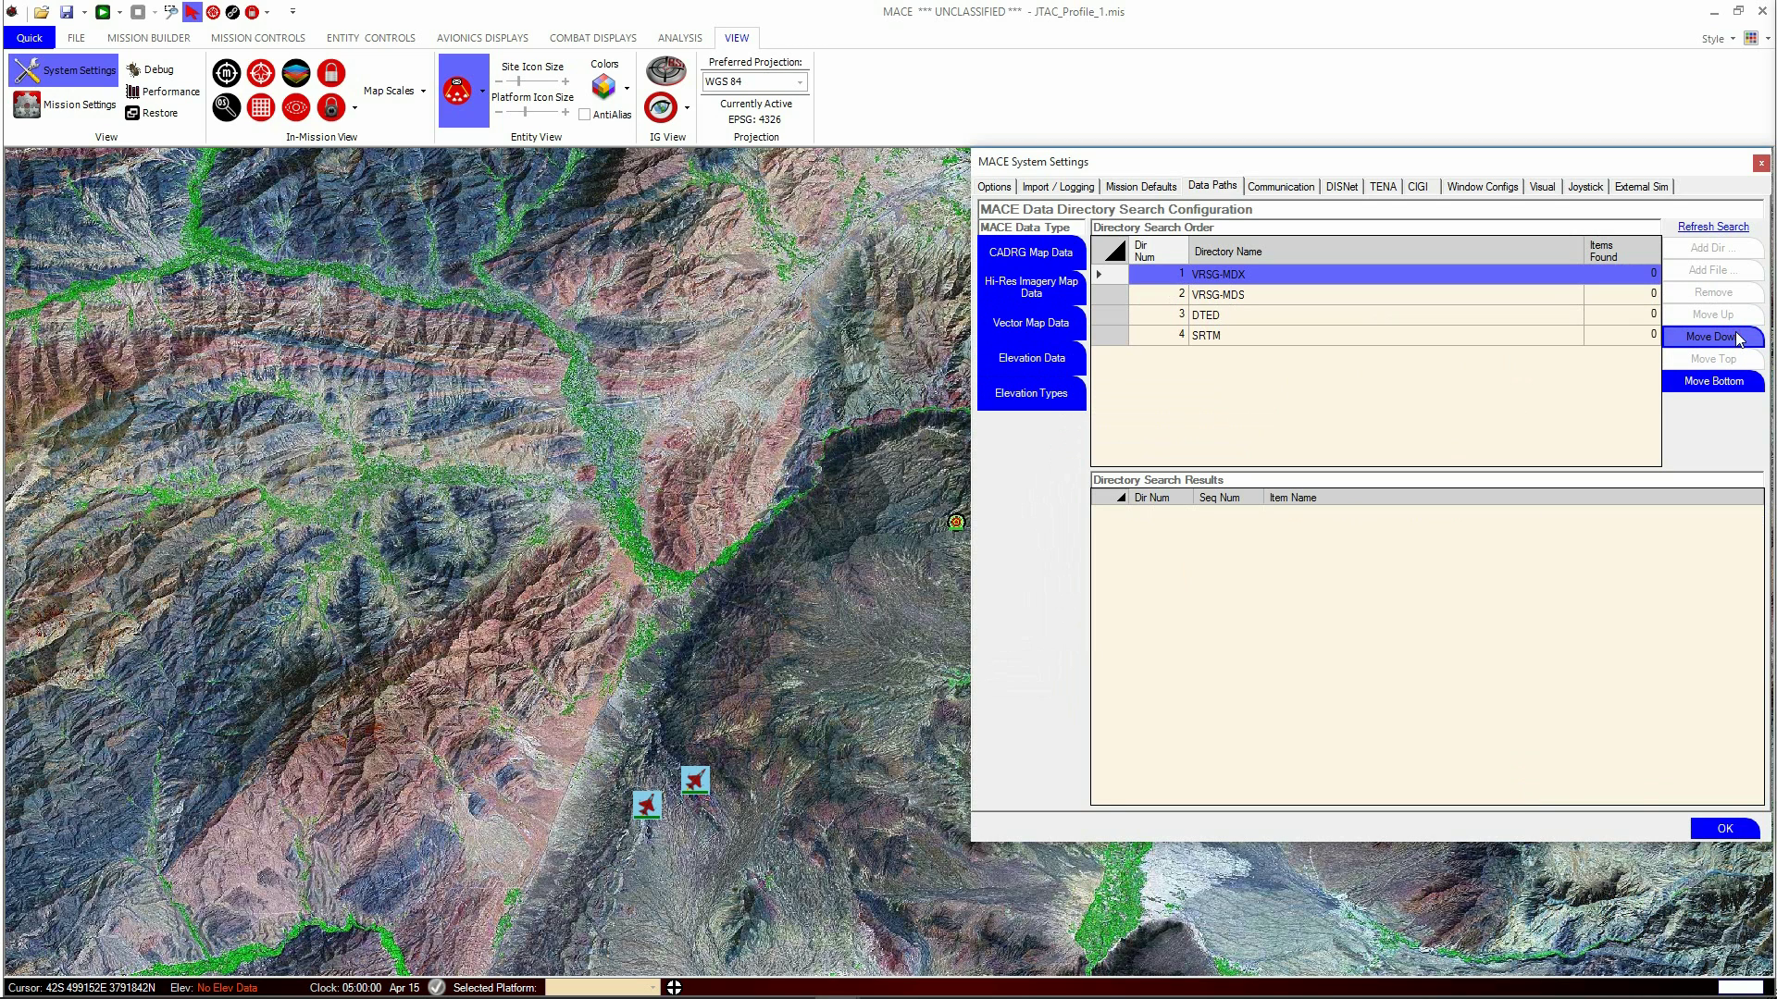
click(1737, 339)
click(1046, 365)
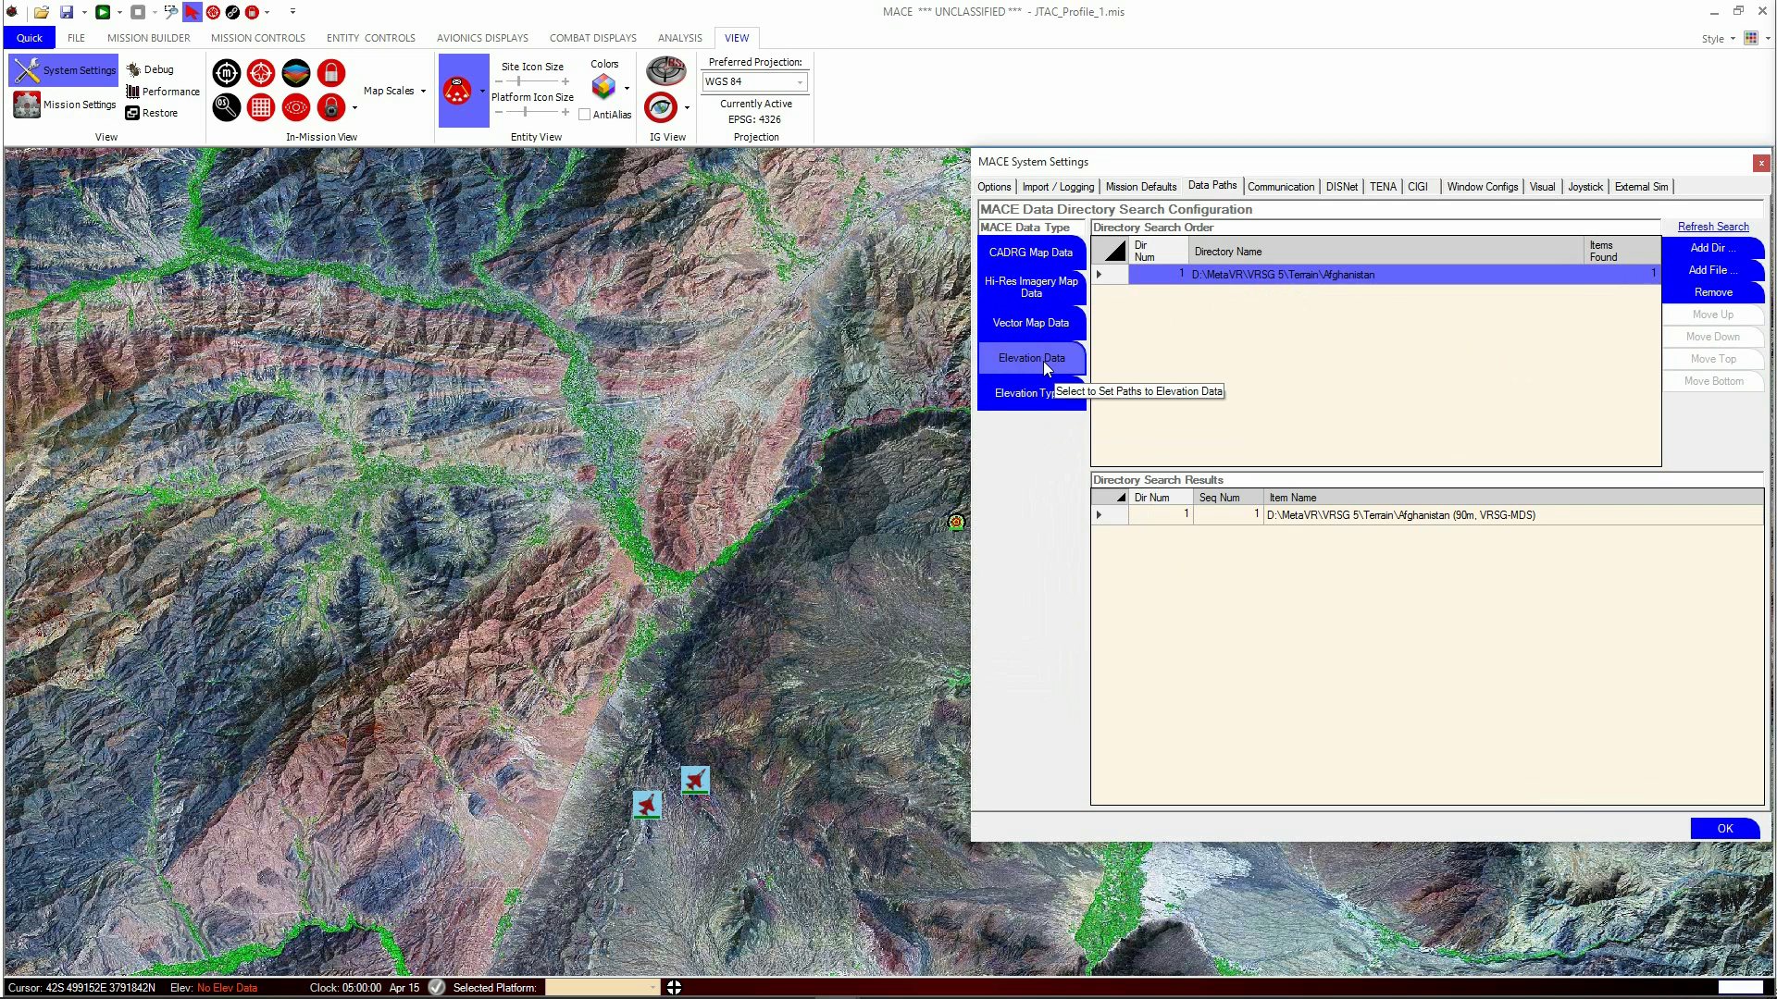
- Order elevation types as VRSG-MDX, VRSG-MDS, DTED, SRTM and apply the settings with OK
click(1050, 392)
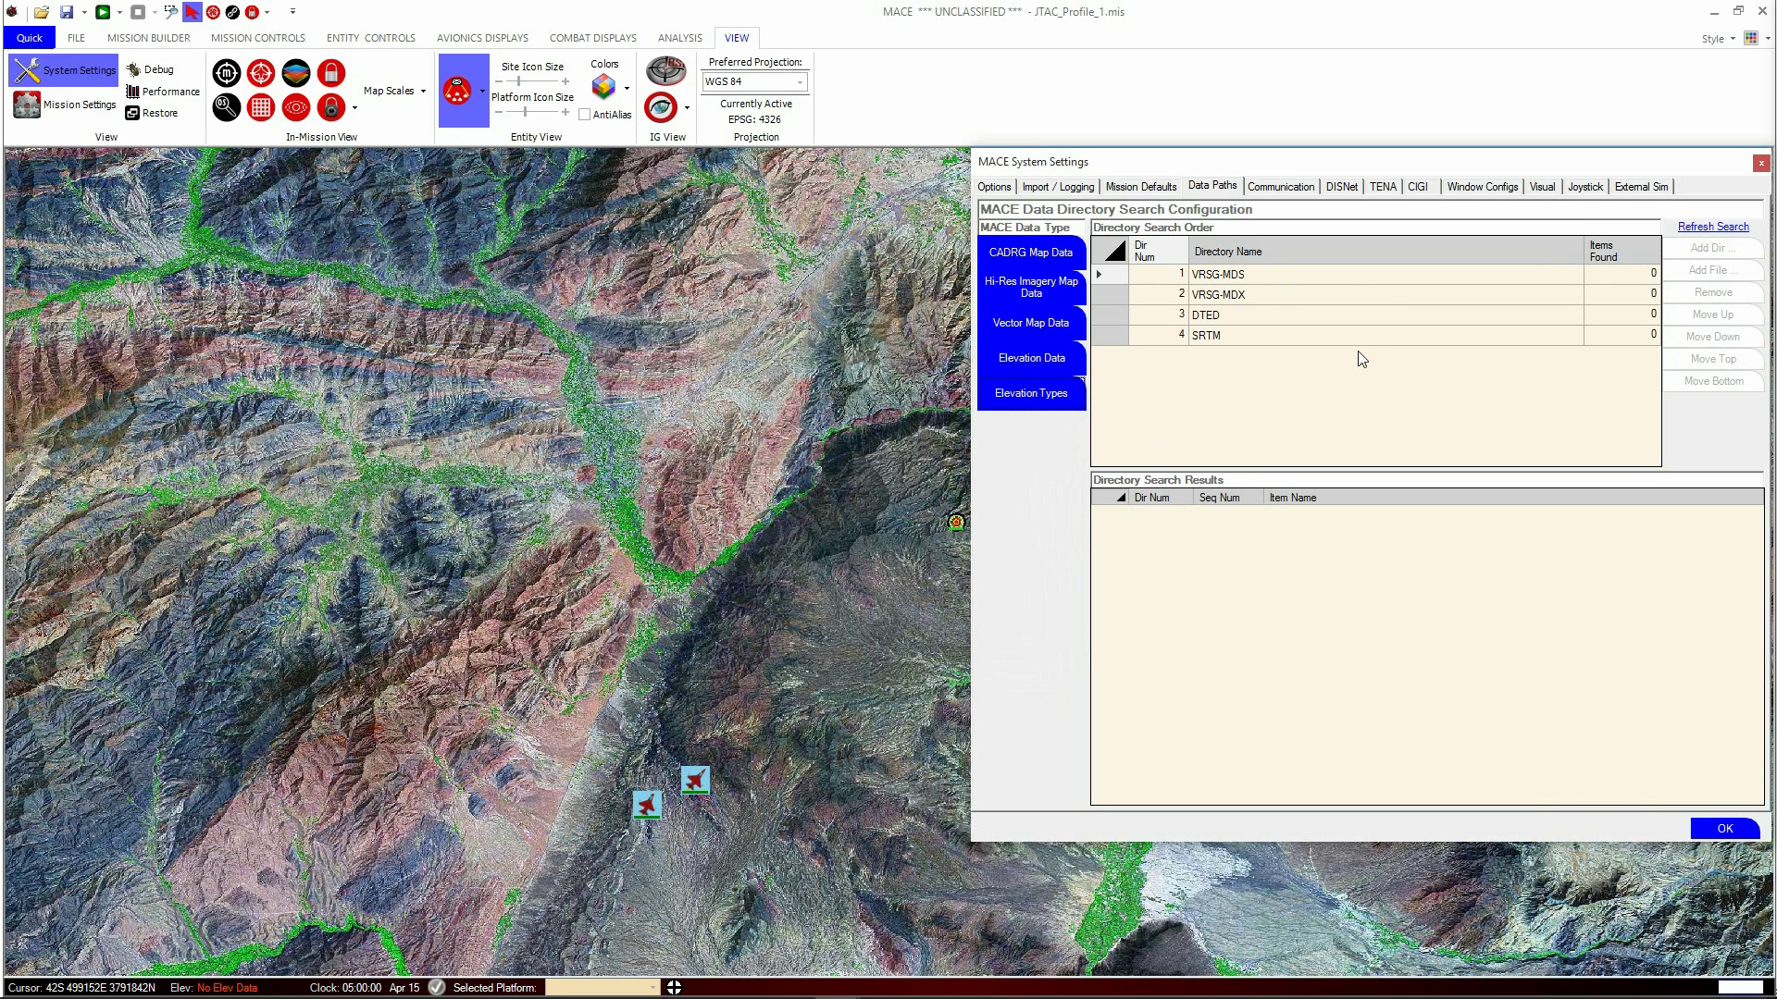
click(1376, 304)
click(1727, 315)
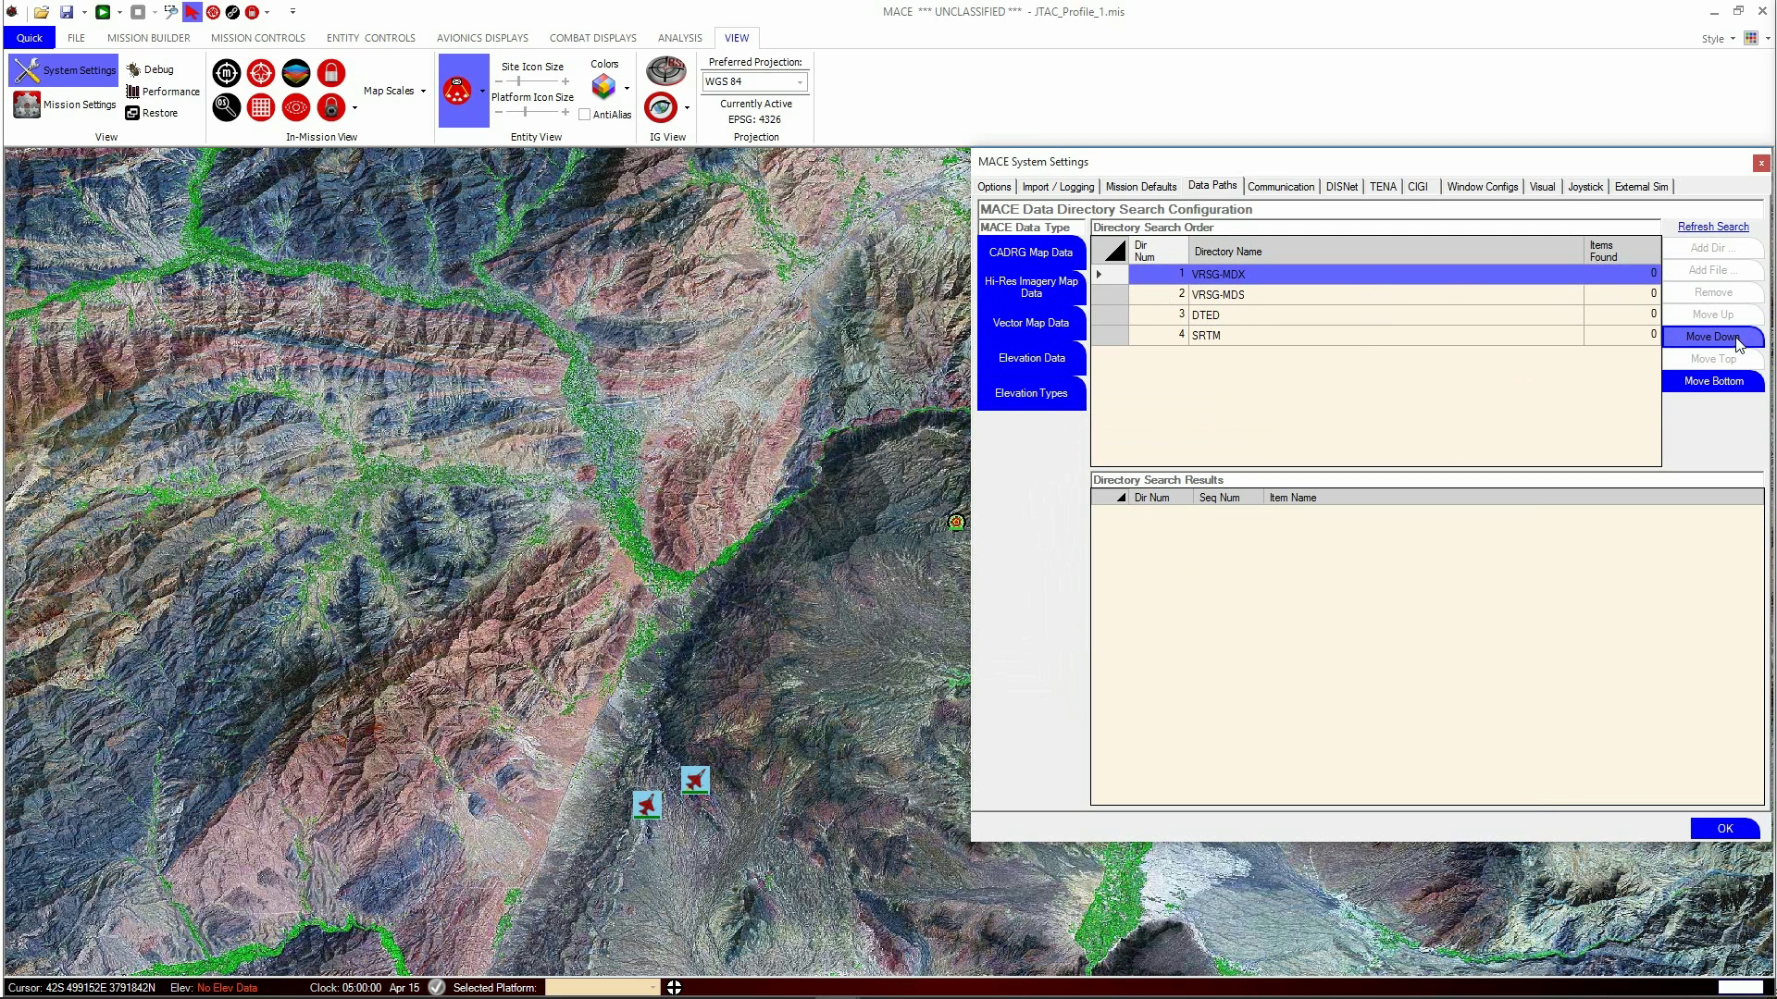
click(1738, 338)
click(1737, 339)
click(1621, 274)
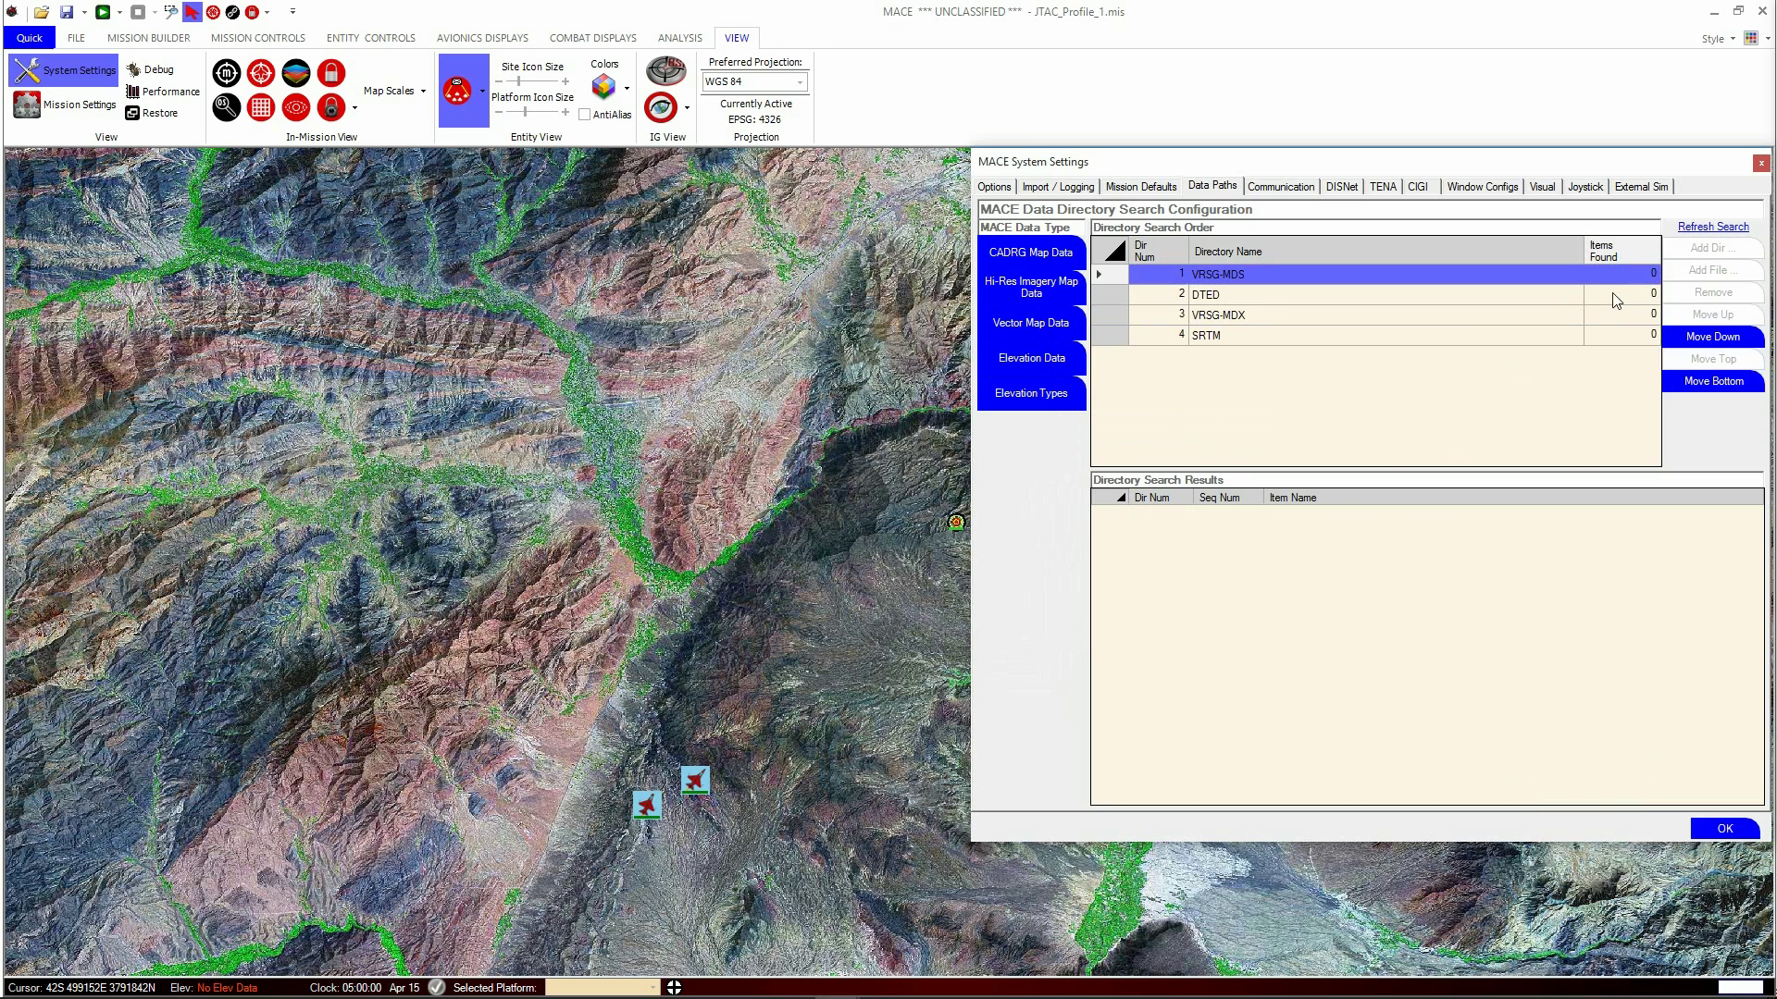
click(1611, 295)
click(1625, 316)
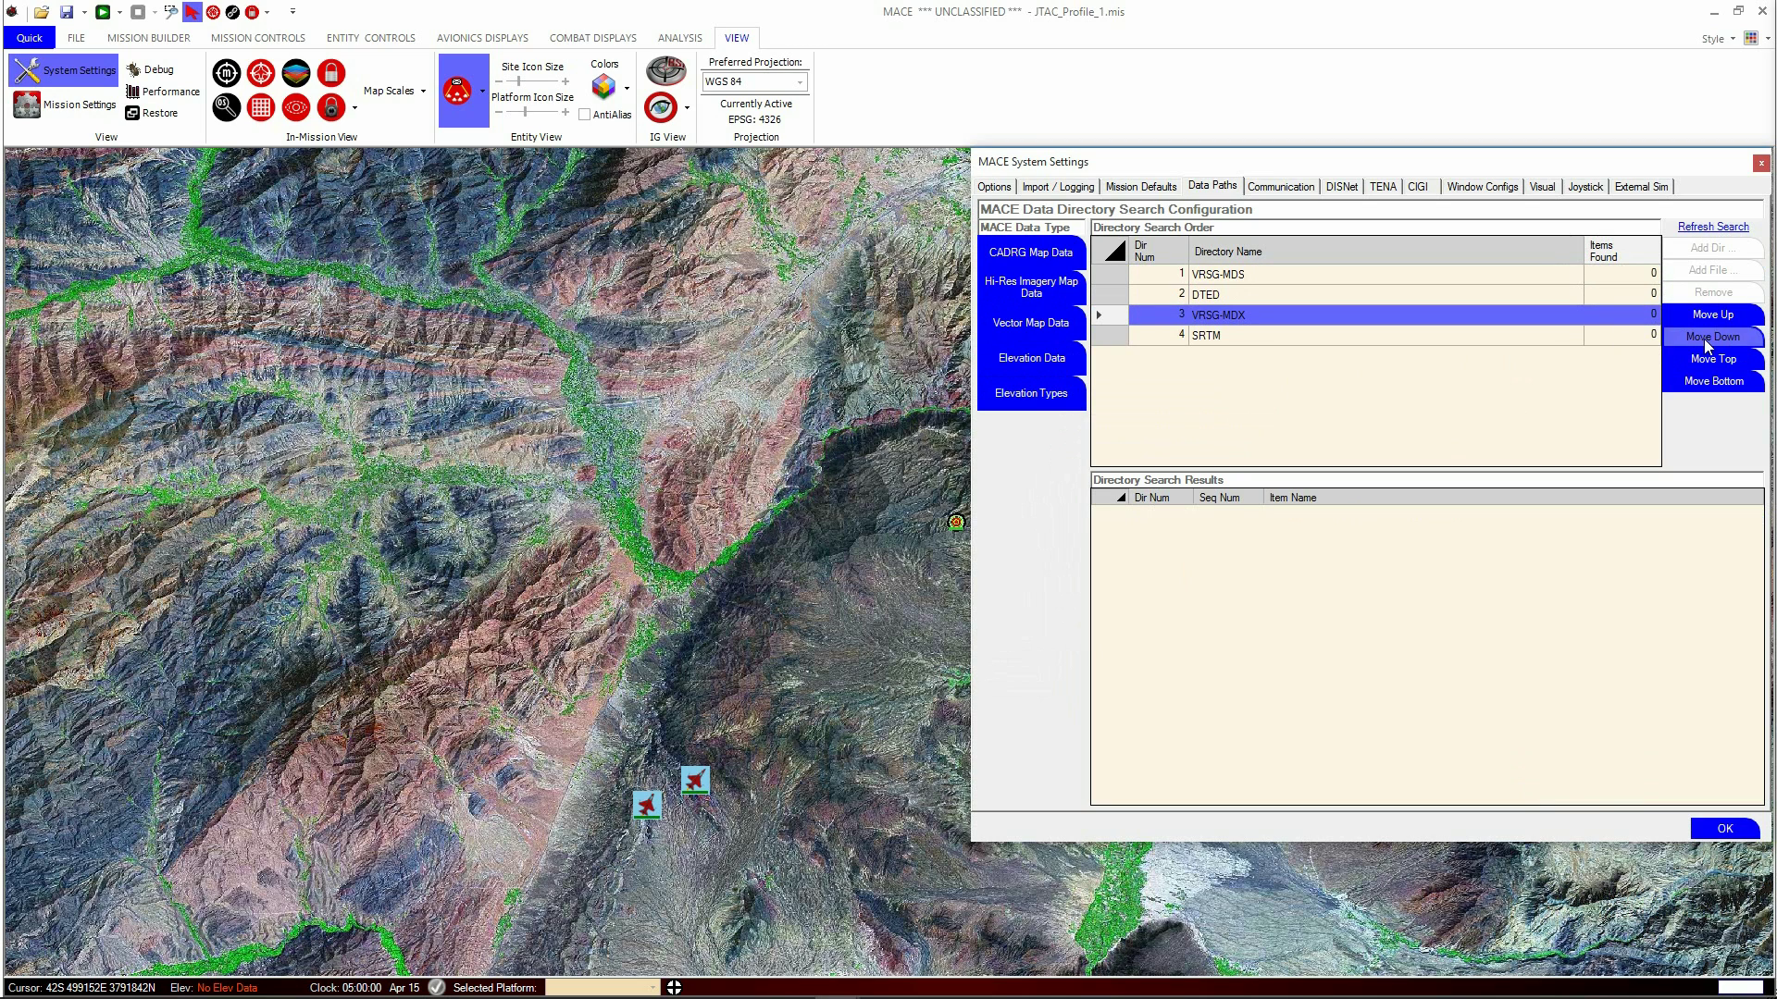
click(1717, 316)
click(1716, 316)
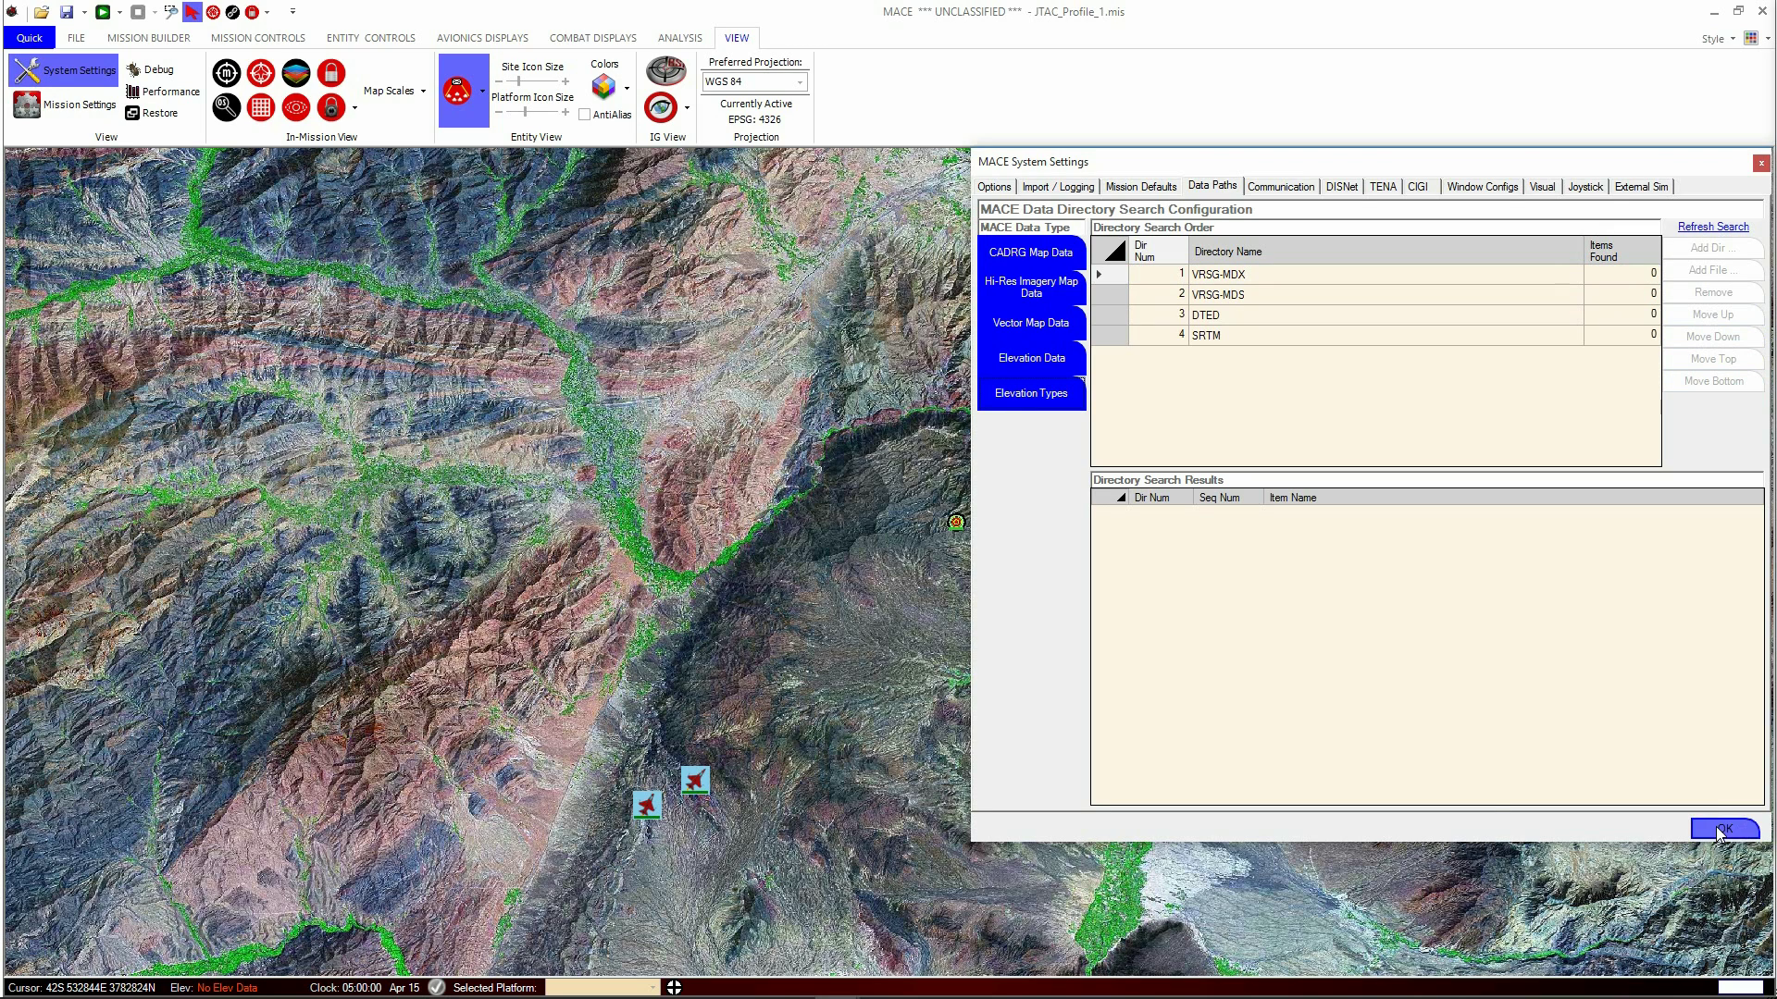
click(1721, 830)
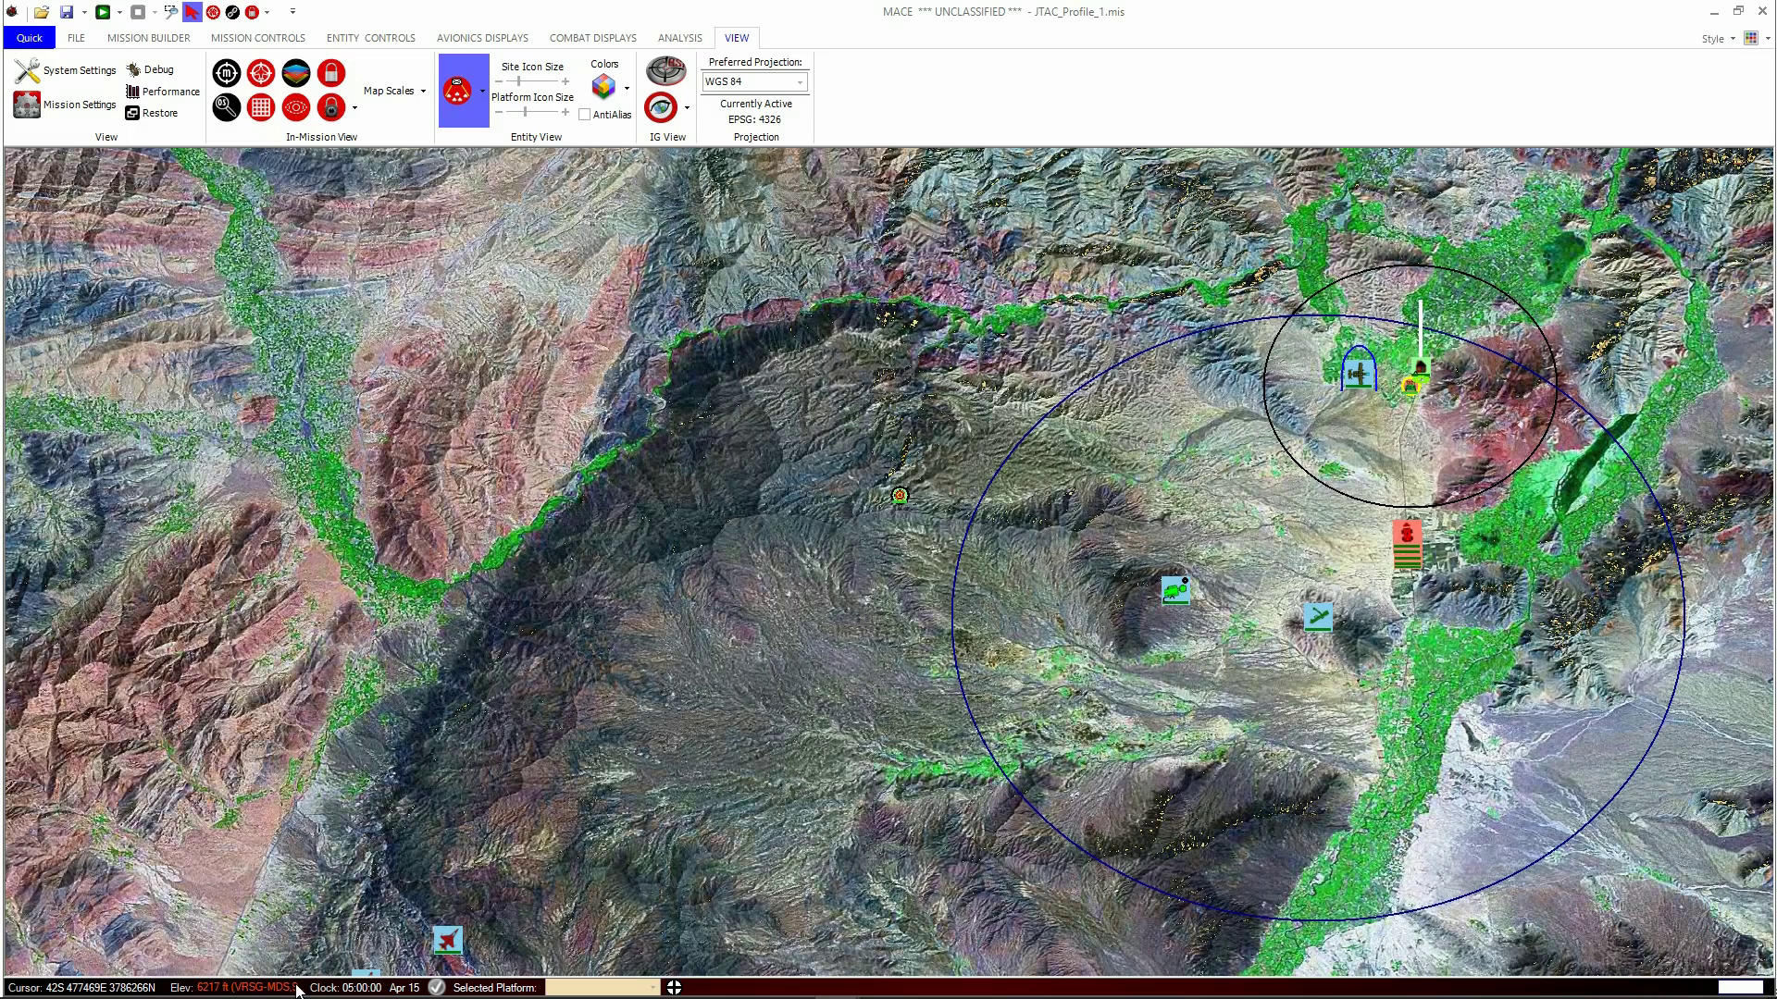
- Zoom the map out to the whole-world view and bring up the MISSION CONTROLS tools
scroll(1509, 369, up, 2)
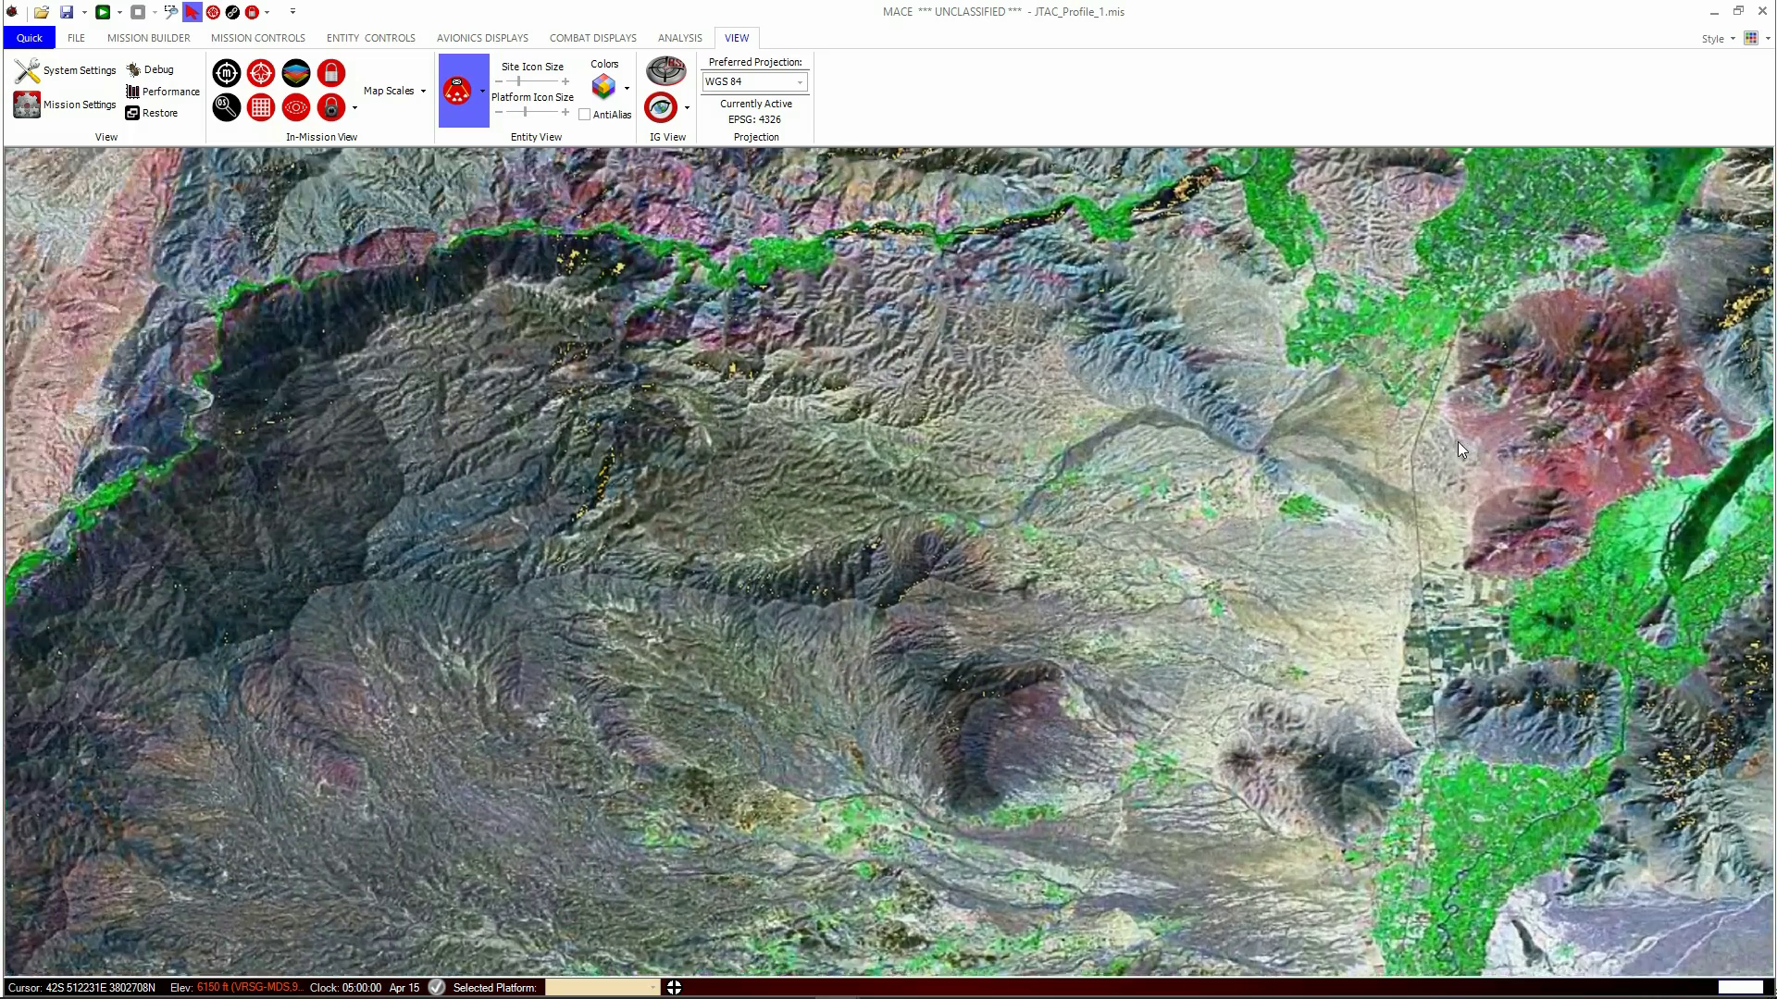
scroll(1458, 441, down, 2)
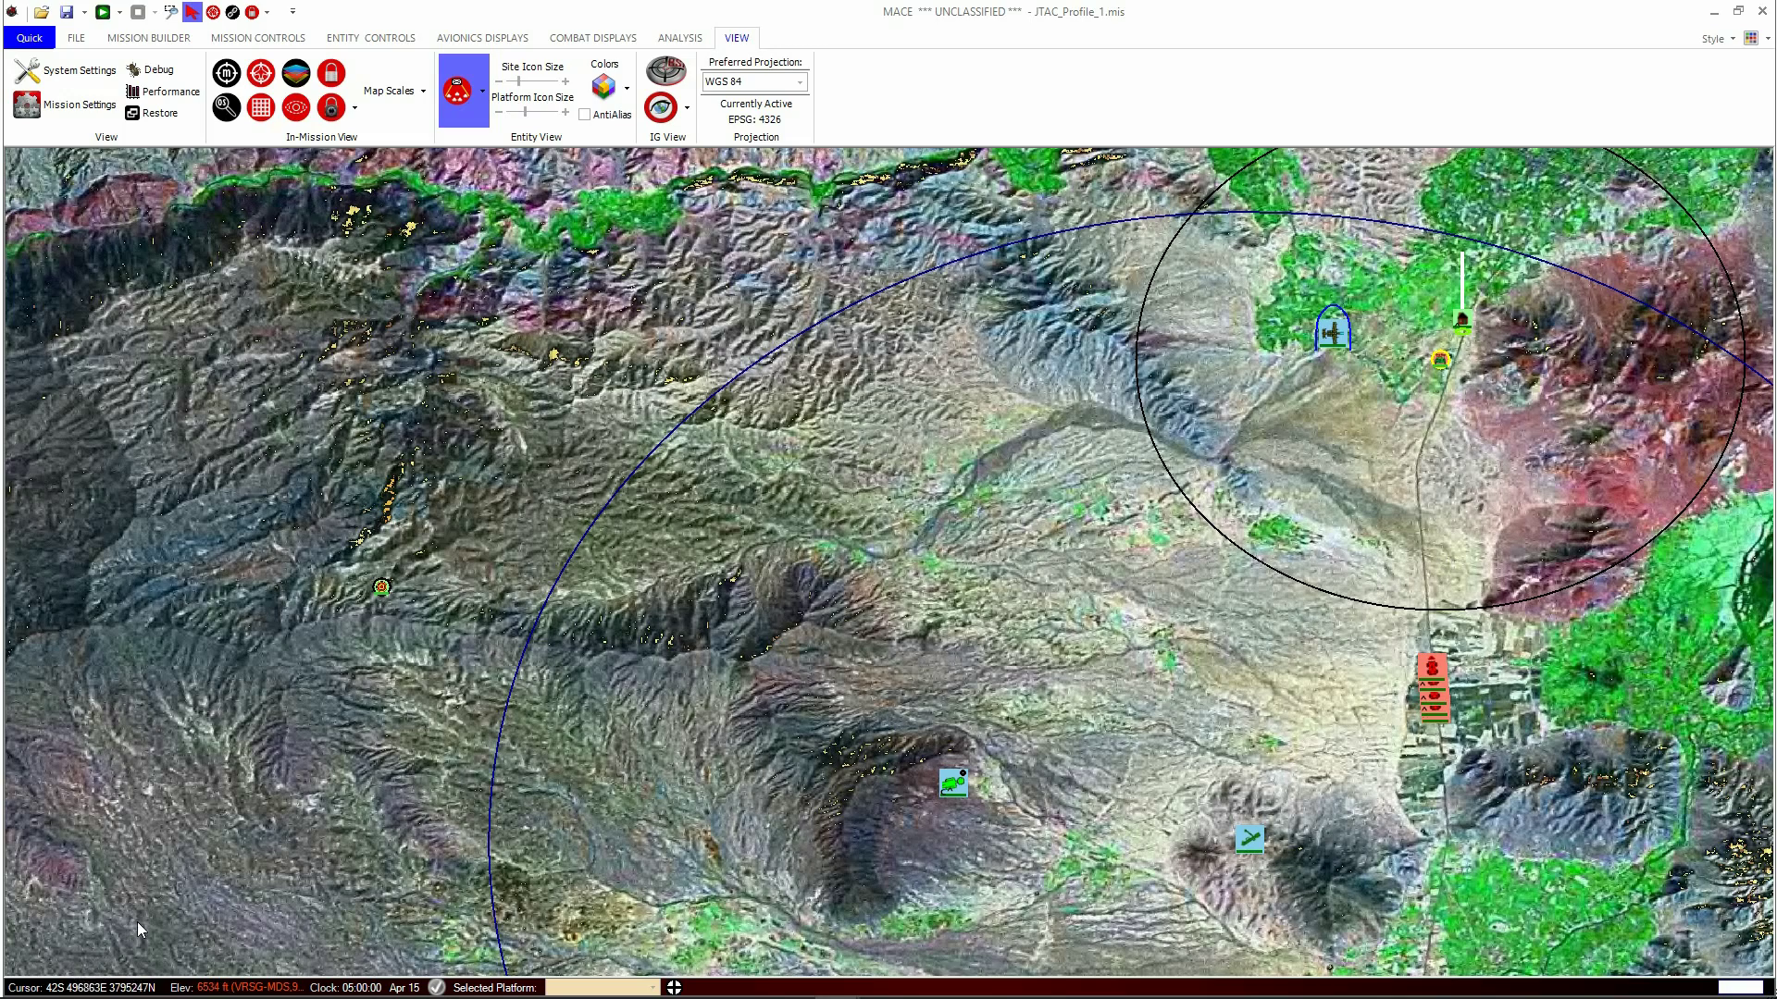
scroll(1508, 370, down, 2)
scroll(1510, 374, up, 2)
scroll(1508, 369, up, 2)
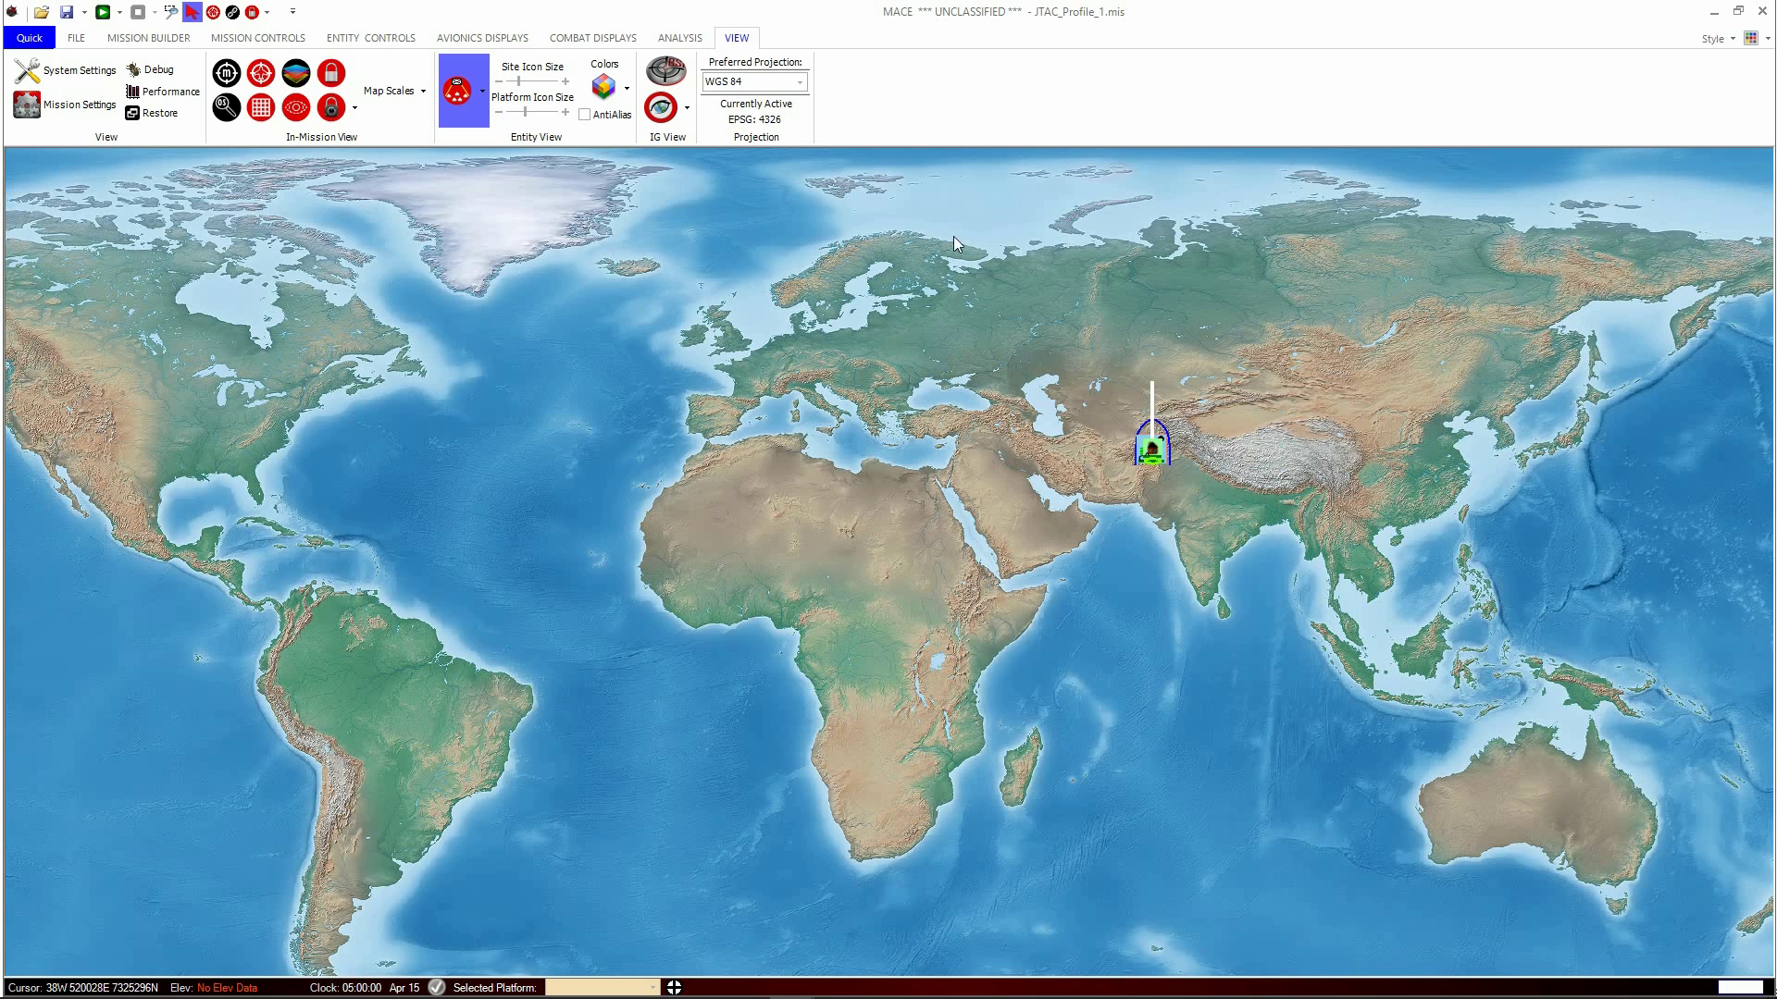
click(246, 44)
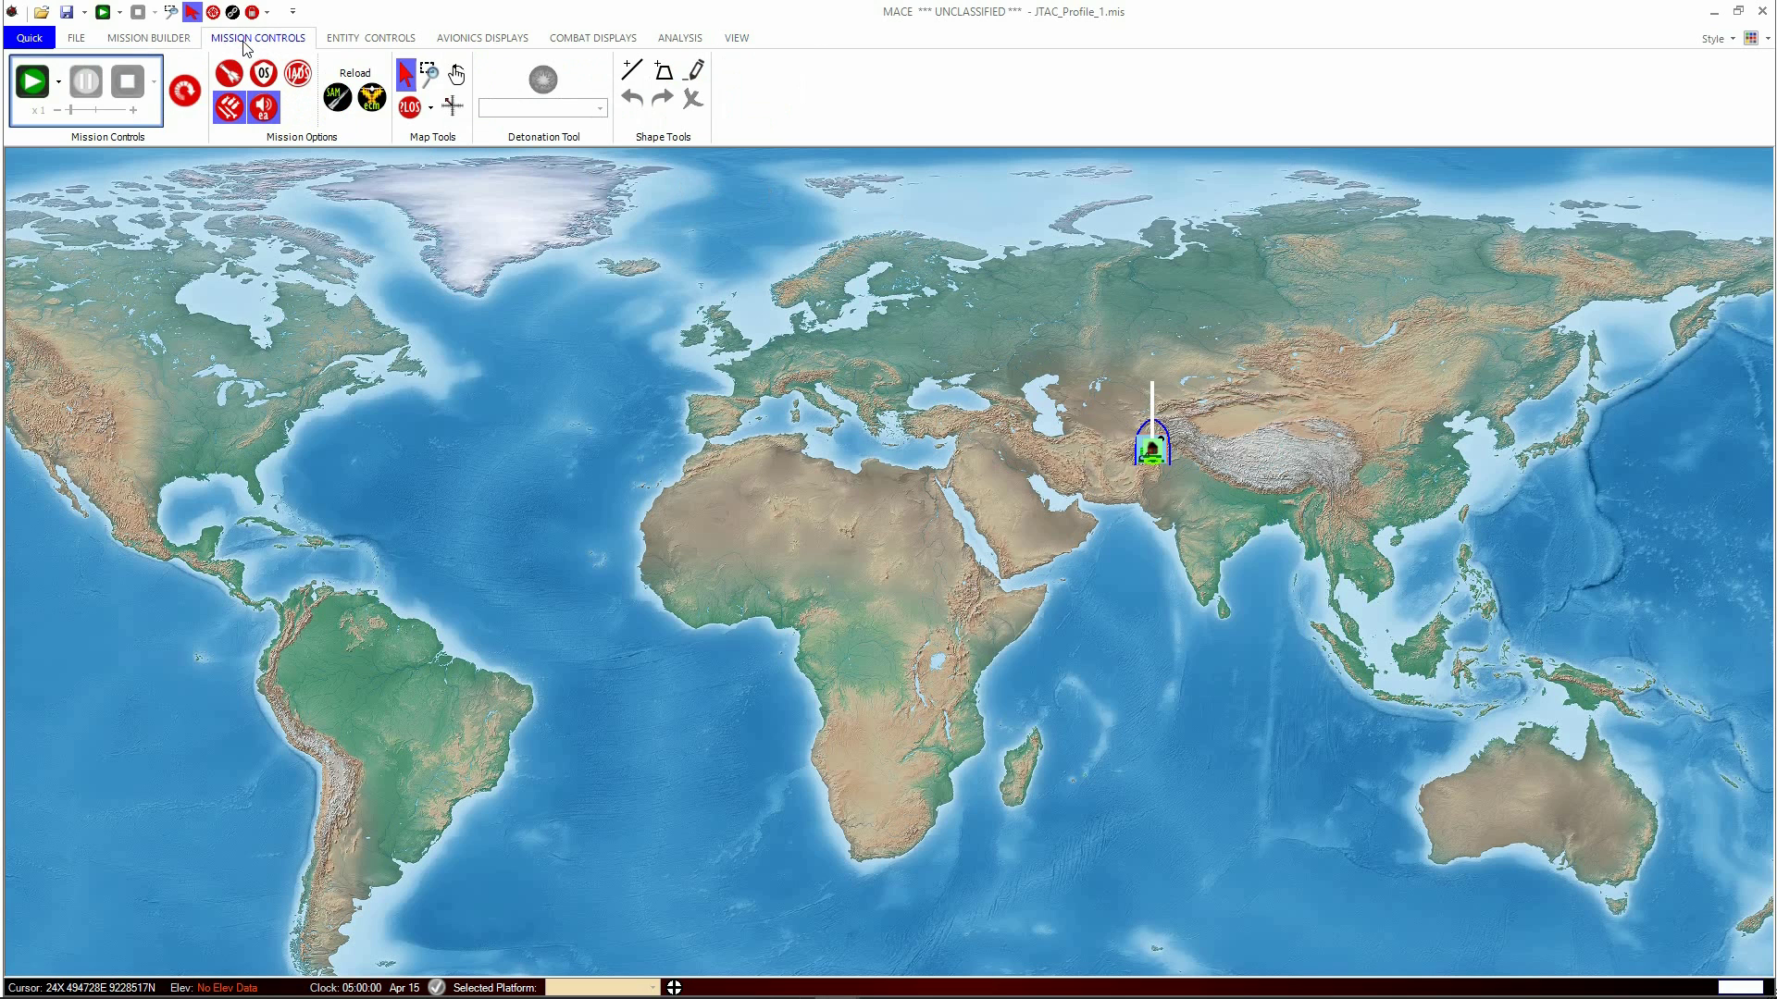
- Box-zoom from the world map to Afghanistan, then Kabul, then village satellite imagery south of Kabul
click(425, 74)
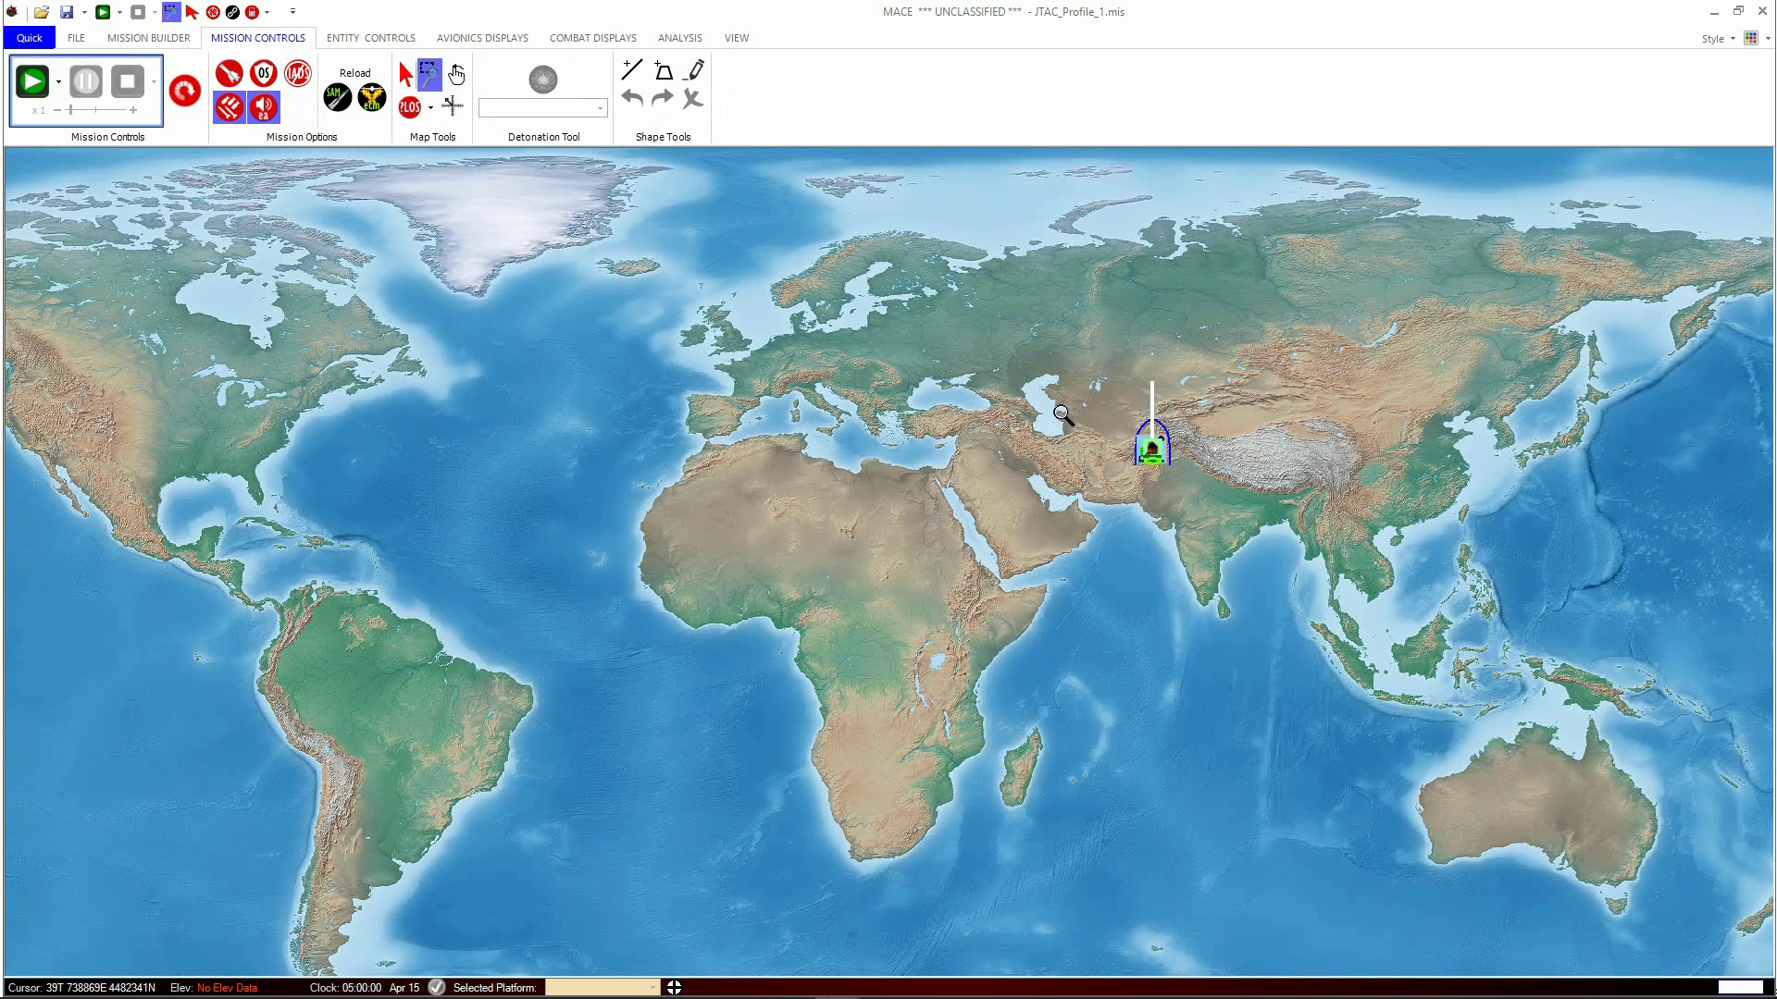
click(191, 12)
click(171, 12)
click(1193, 478)
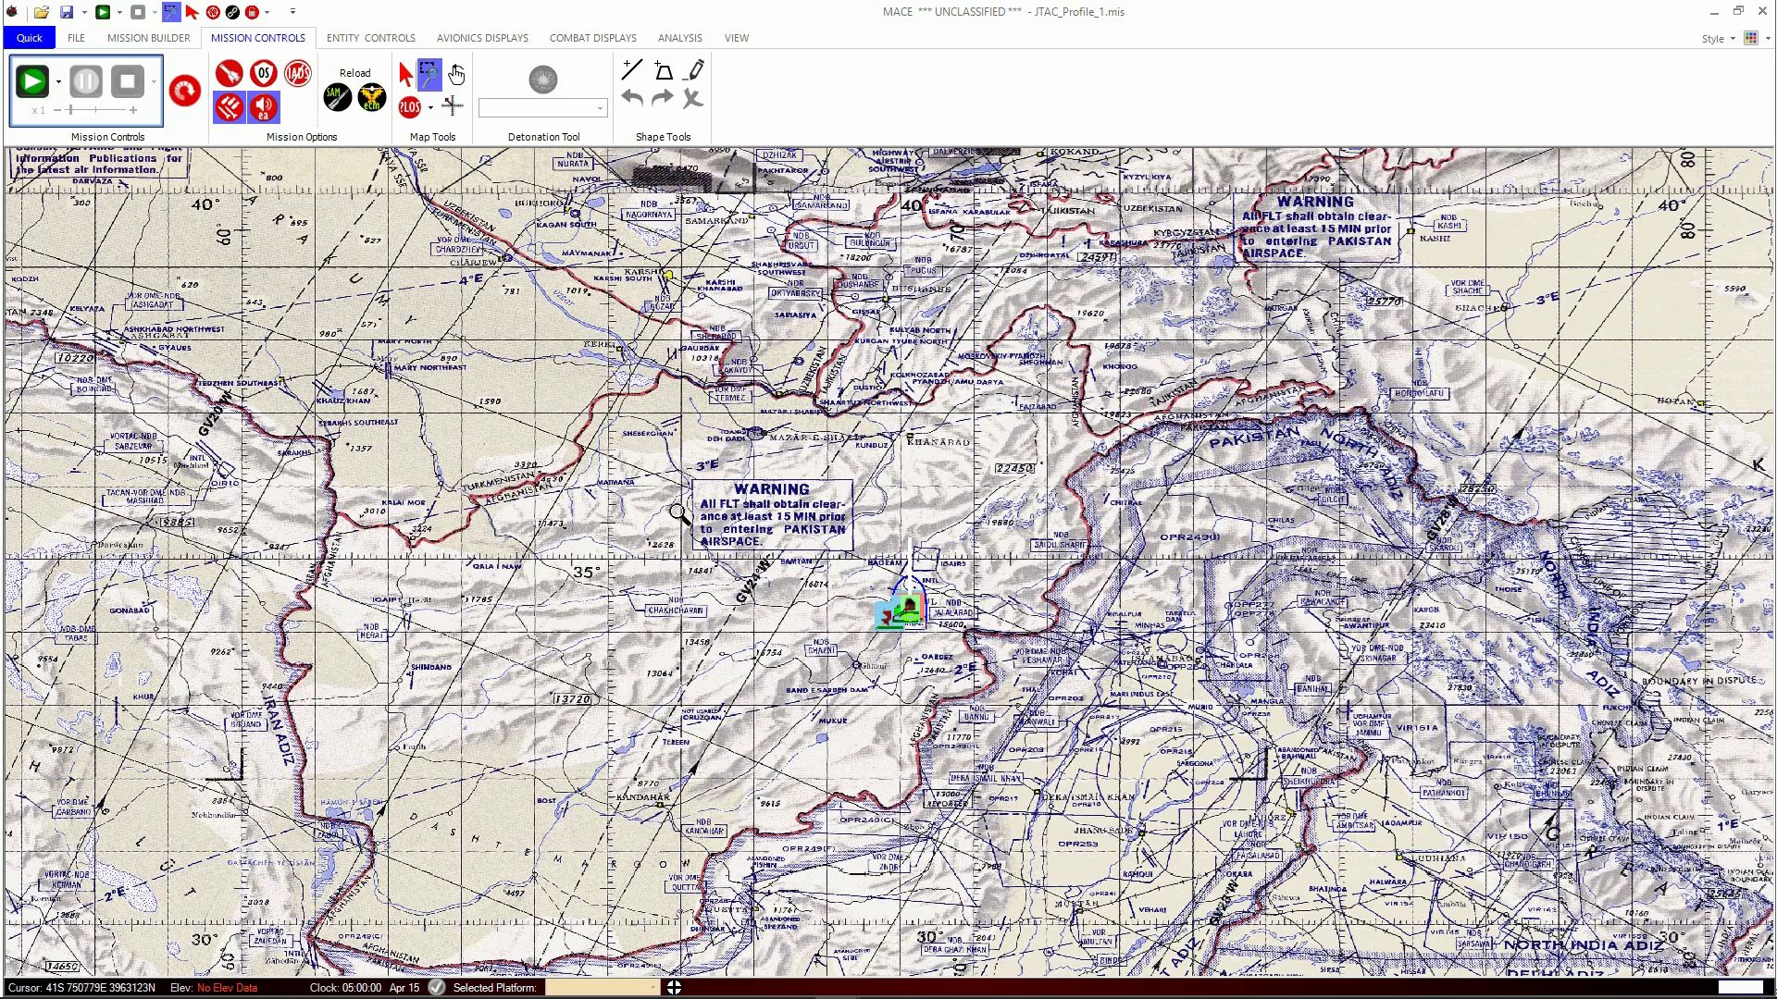
mouse_move(682, 450)
mouse_down()
mouse_move(796, 602)
mouse_move(1105, 745)
mouse_up()
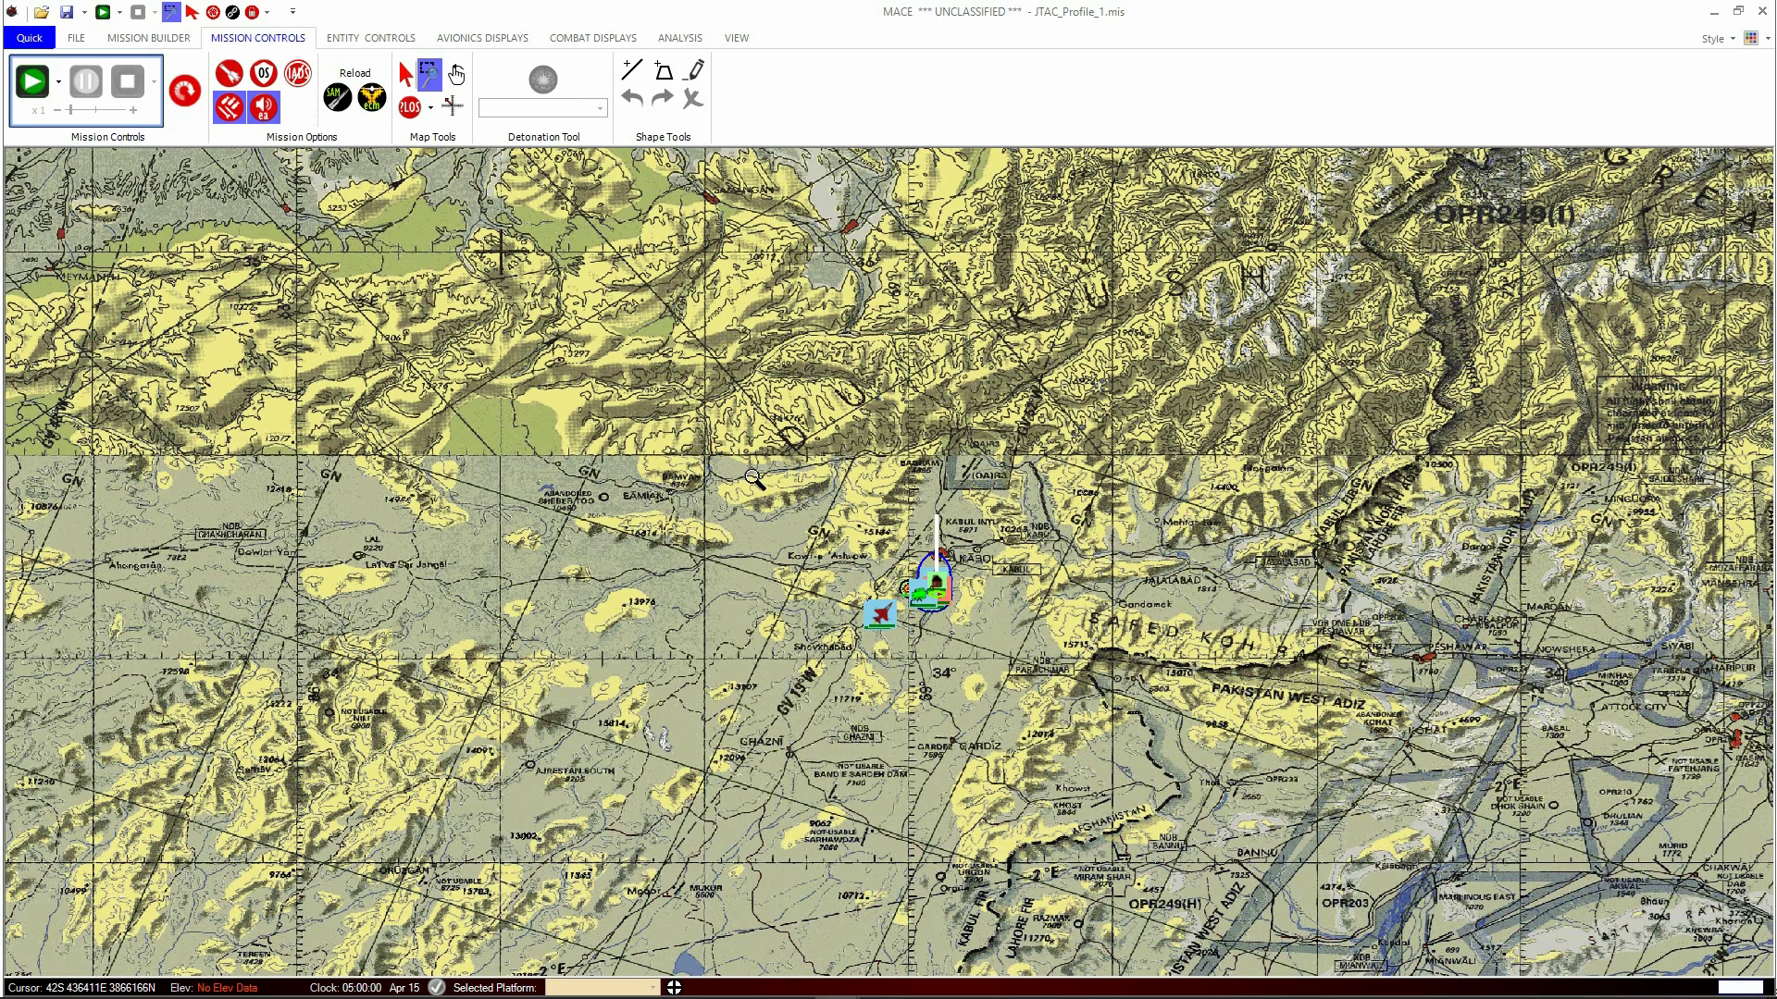
click(1043, 677)
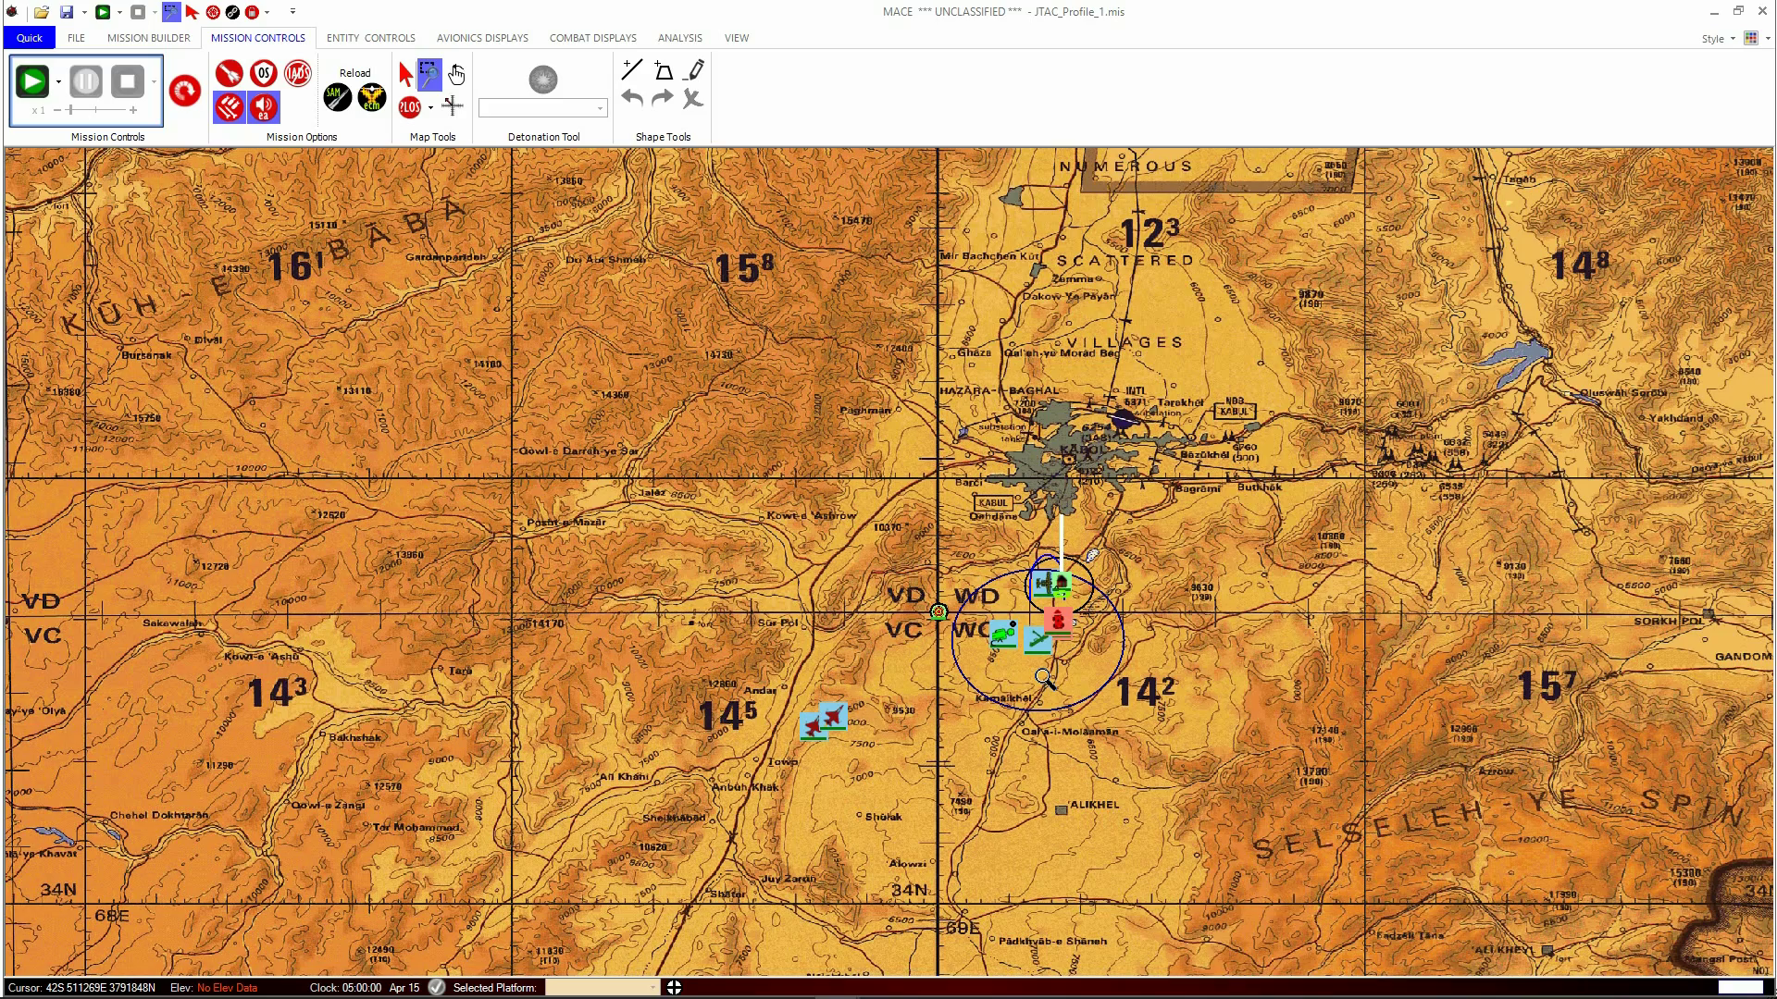
drag(998, 573, 1097, 650)
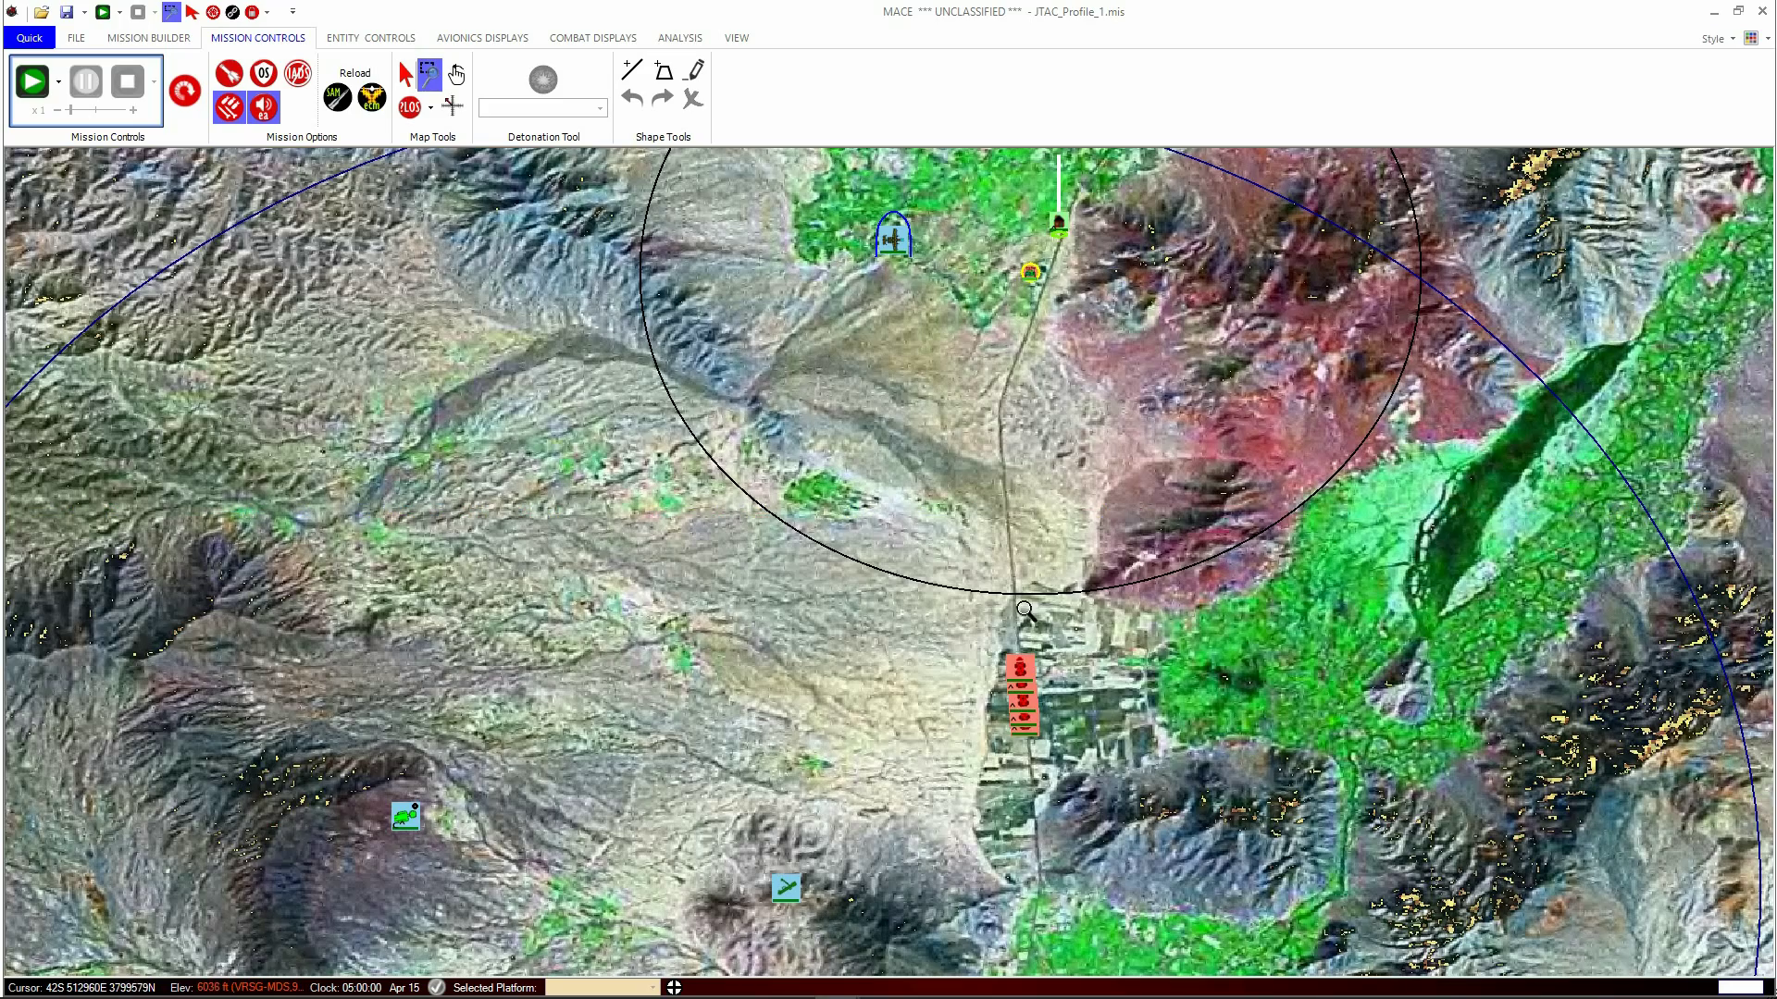
click(1105, 285)
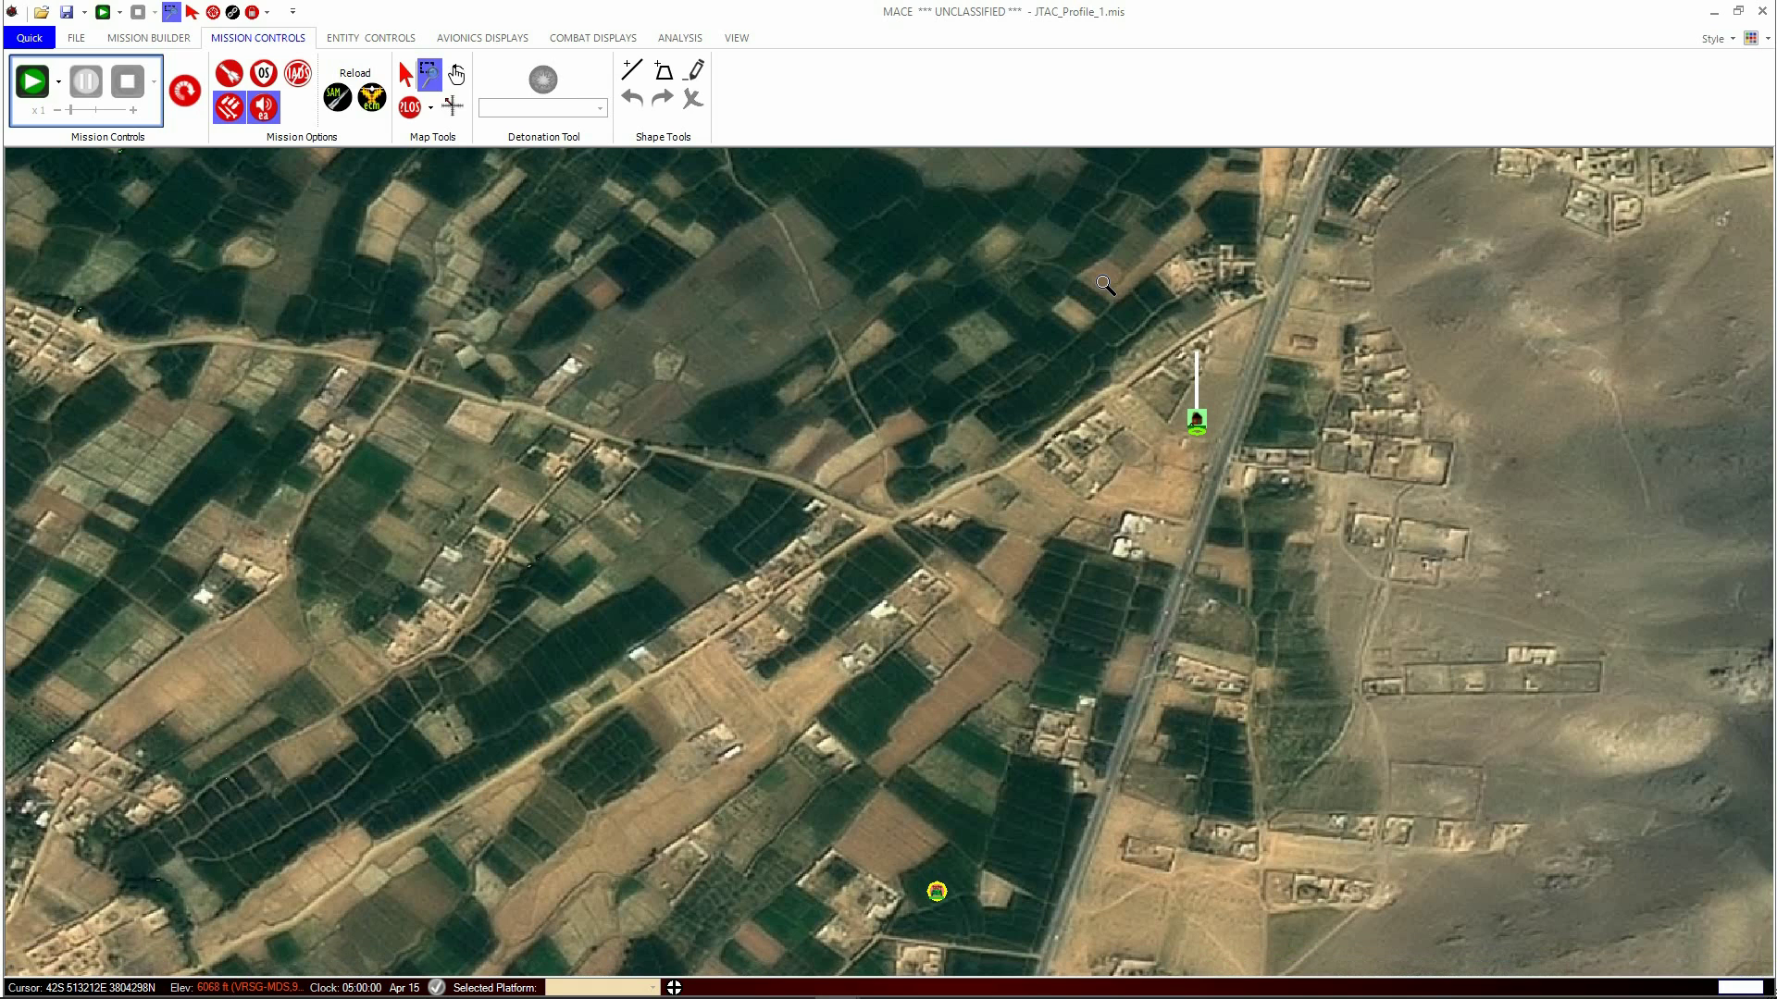
key(Escape)
- Dismiss the right-click Map > Options submenu without changes and select the Zoom tool
right_click(1021, 470)
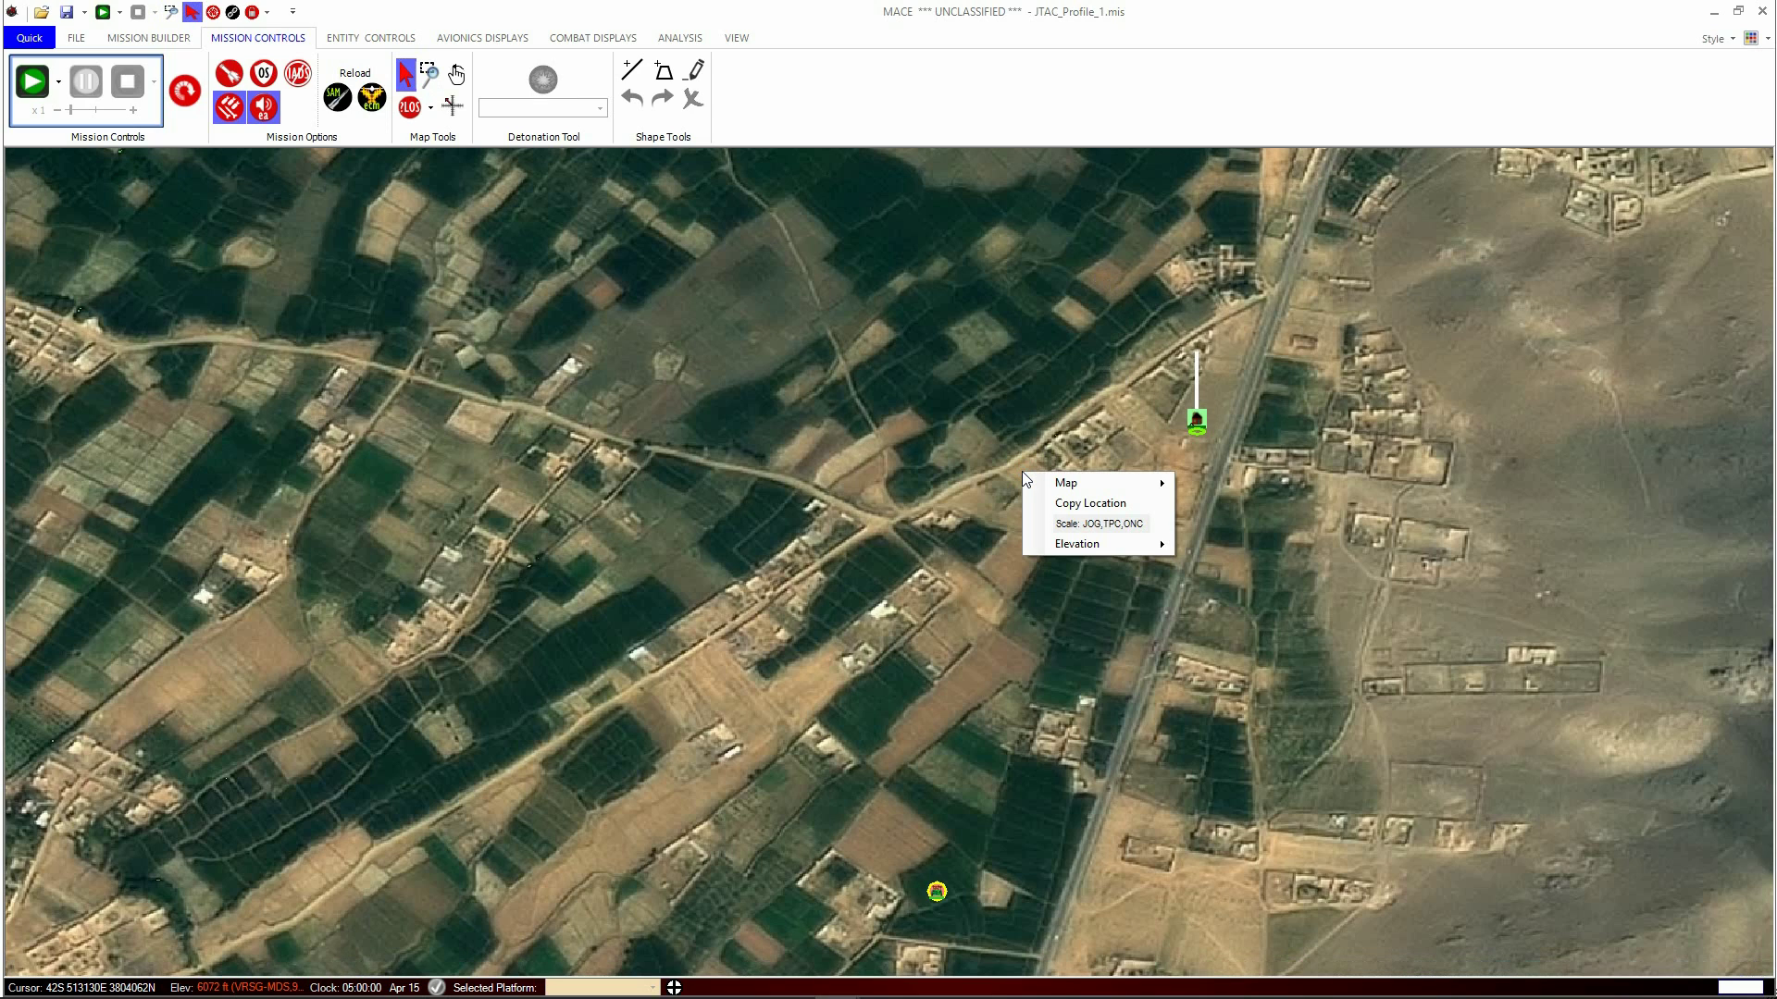
mouse_move(1078, 494)
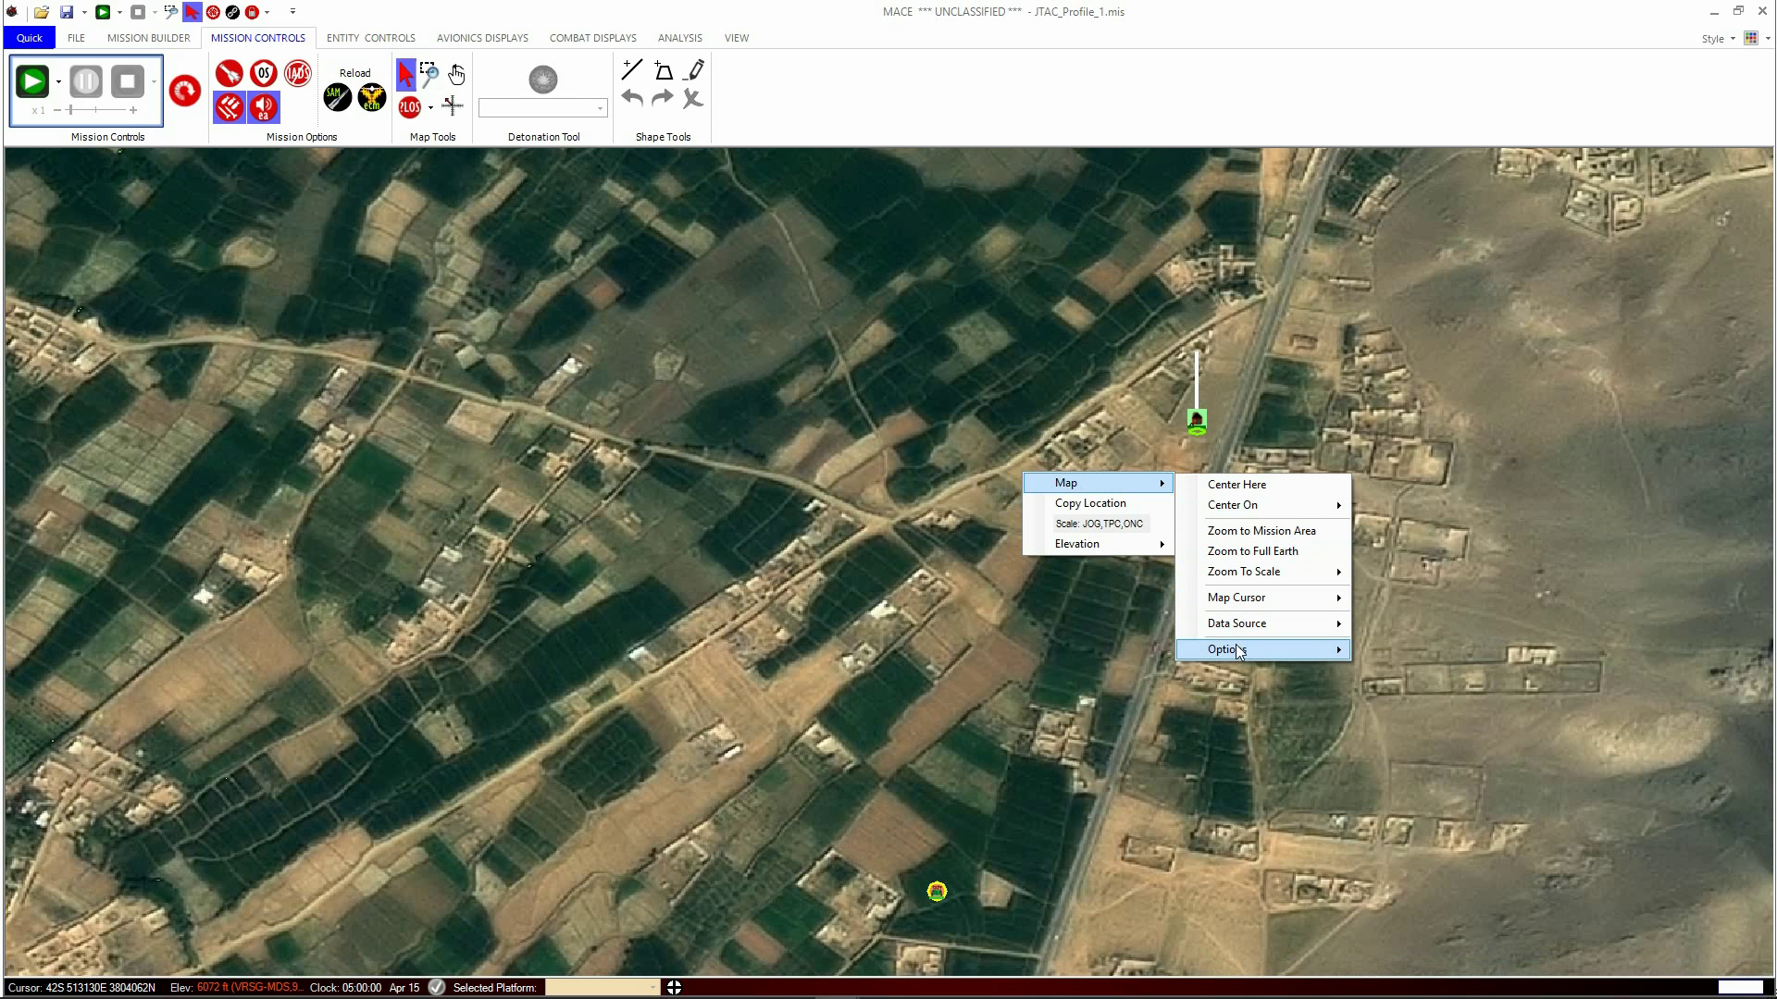
mouse_move(1238, 650)
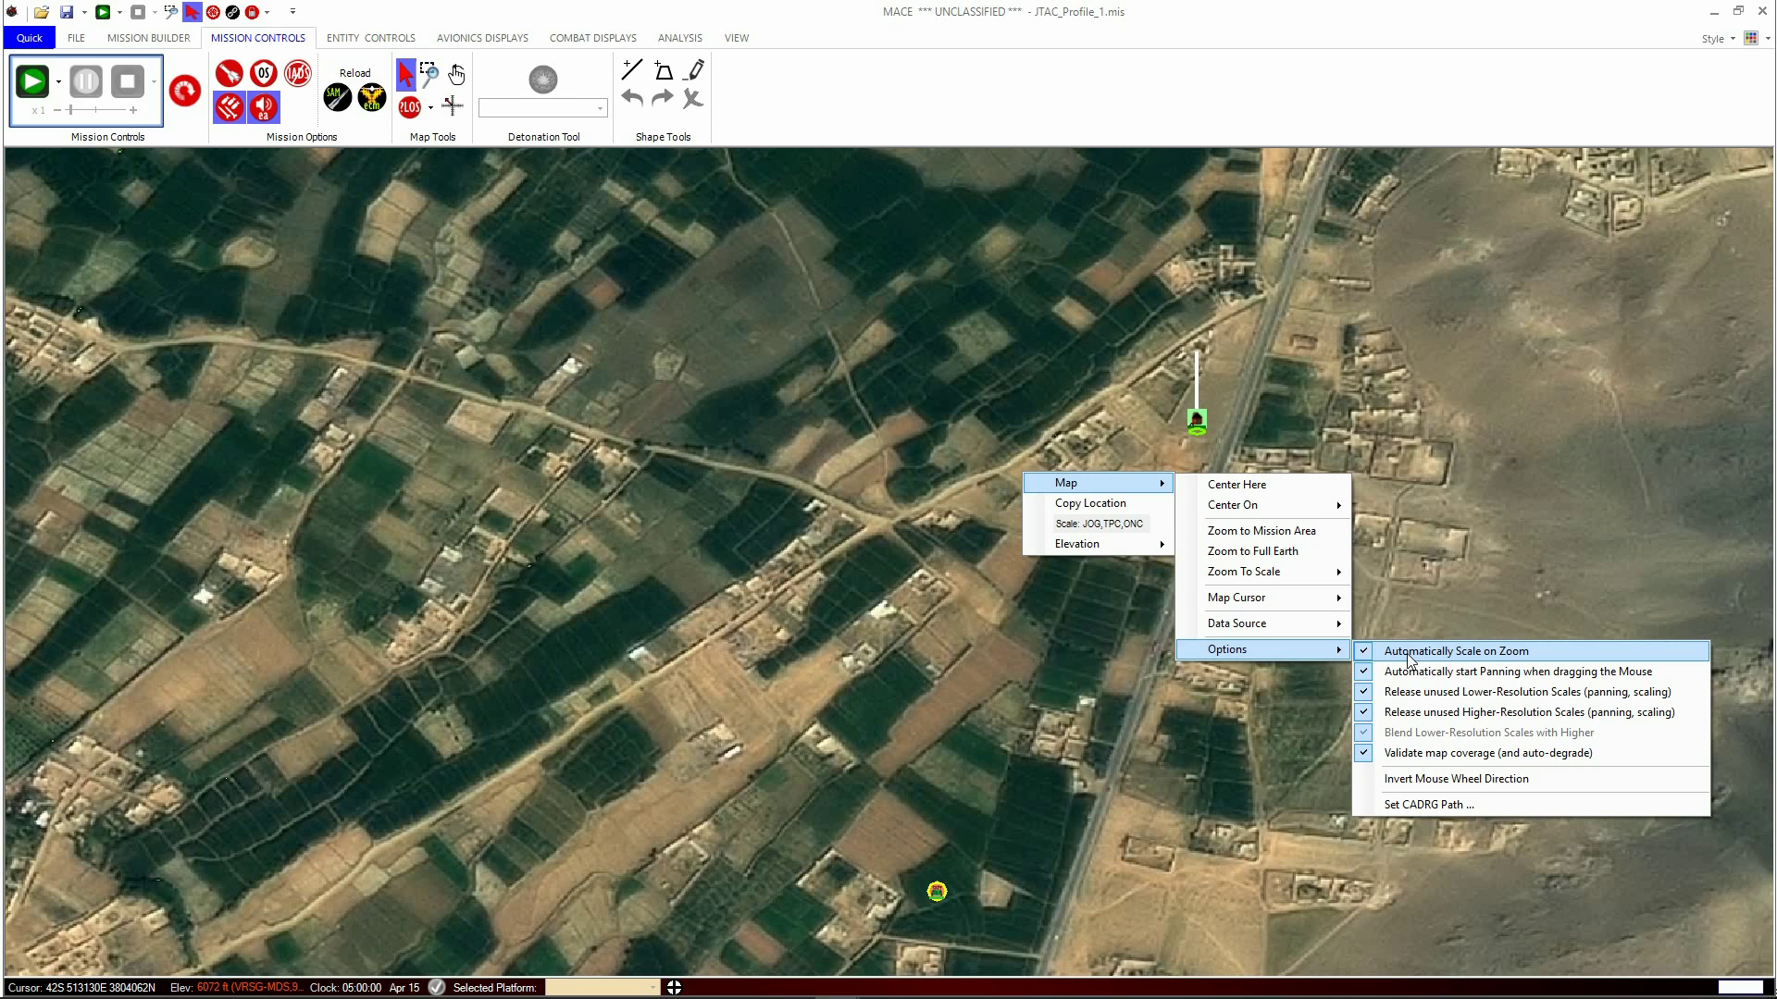
click(1416, 597)
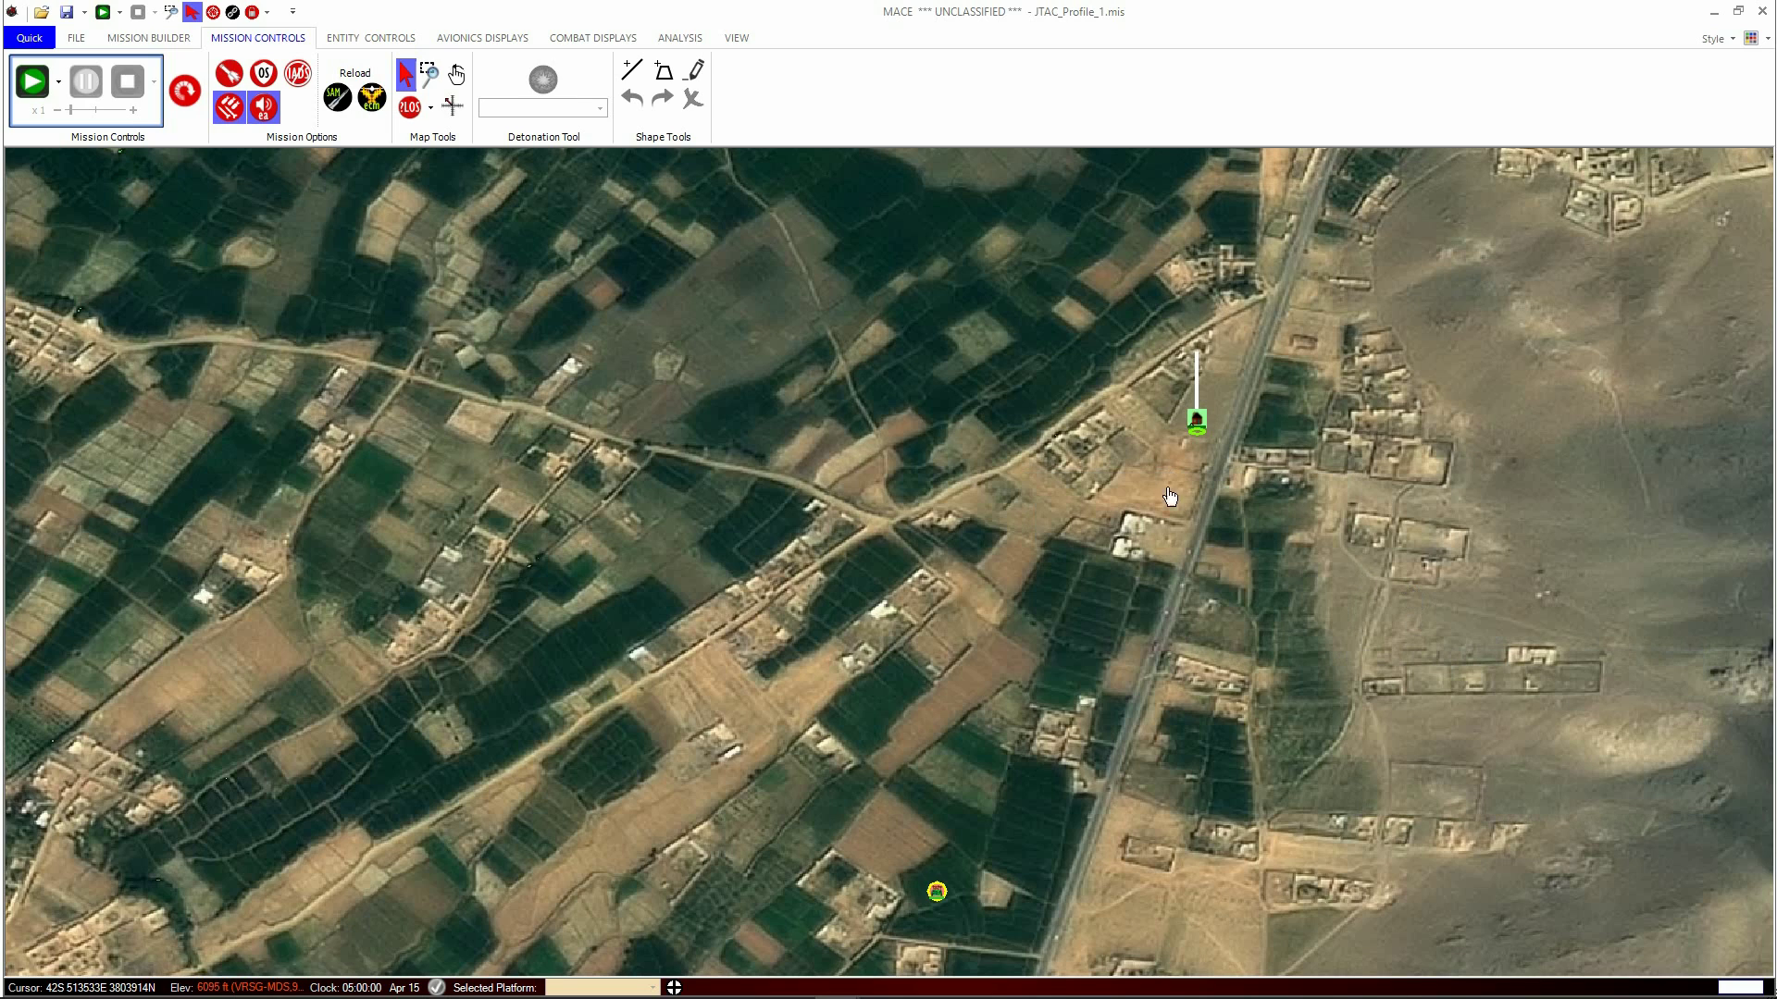
click(172, 11)
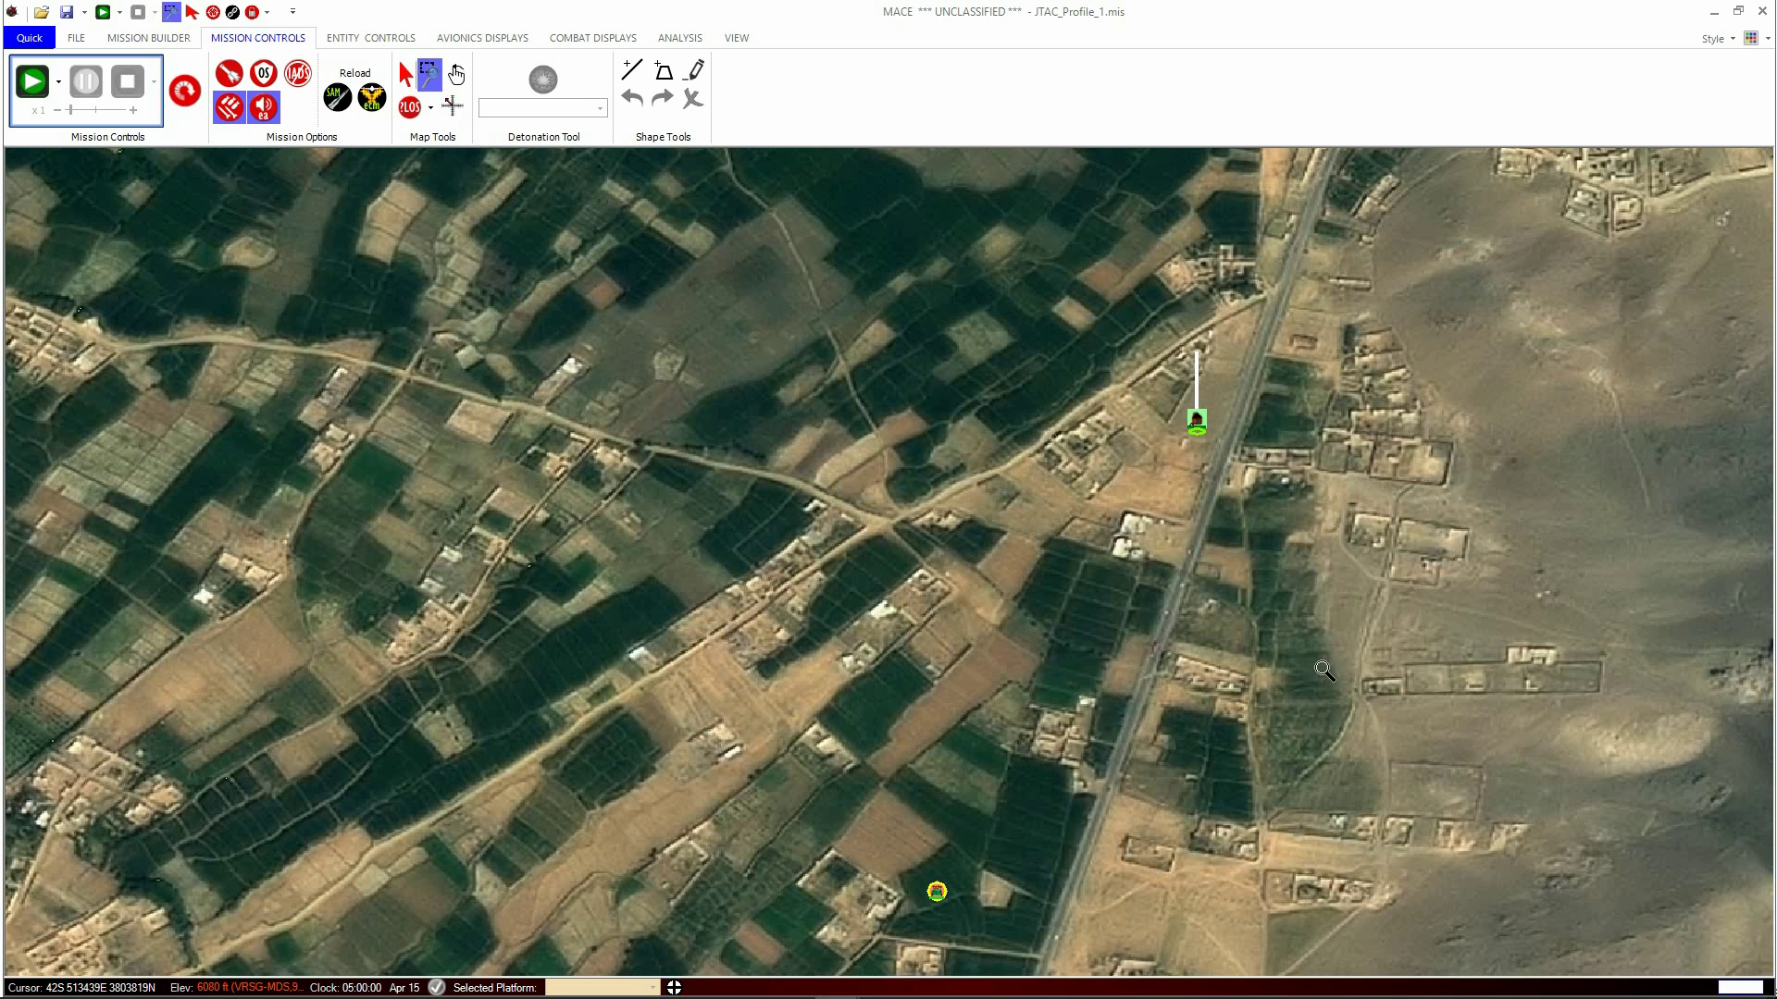
- Zoom the map out to the whole-world view
drag(1094, 511, 947, 399)
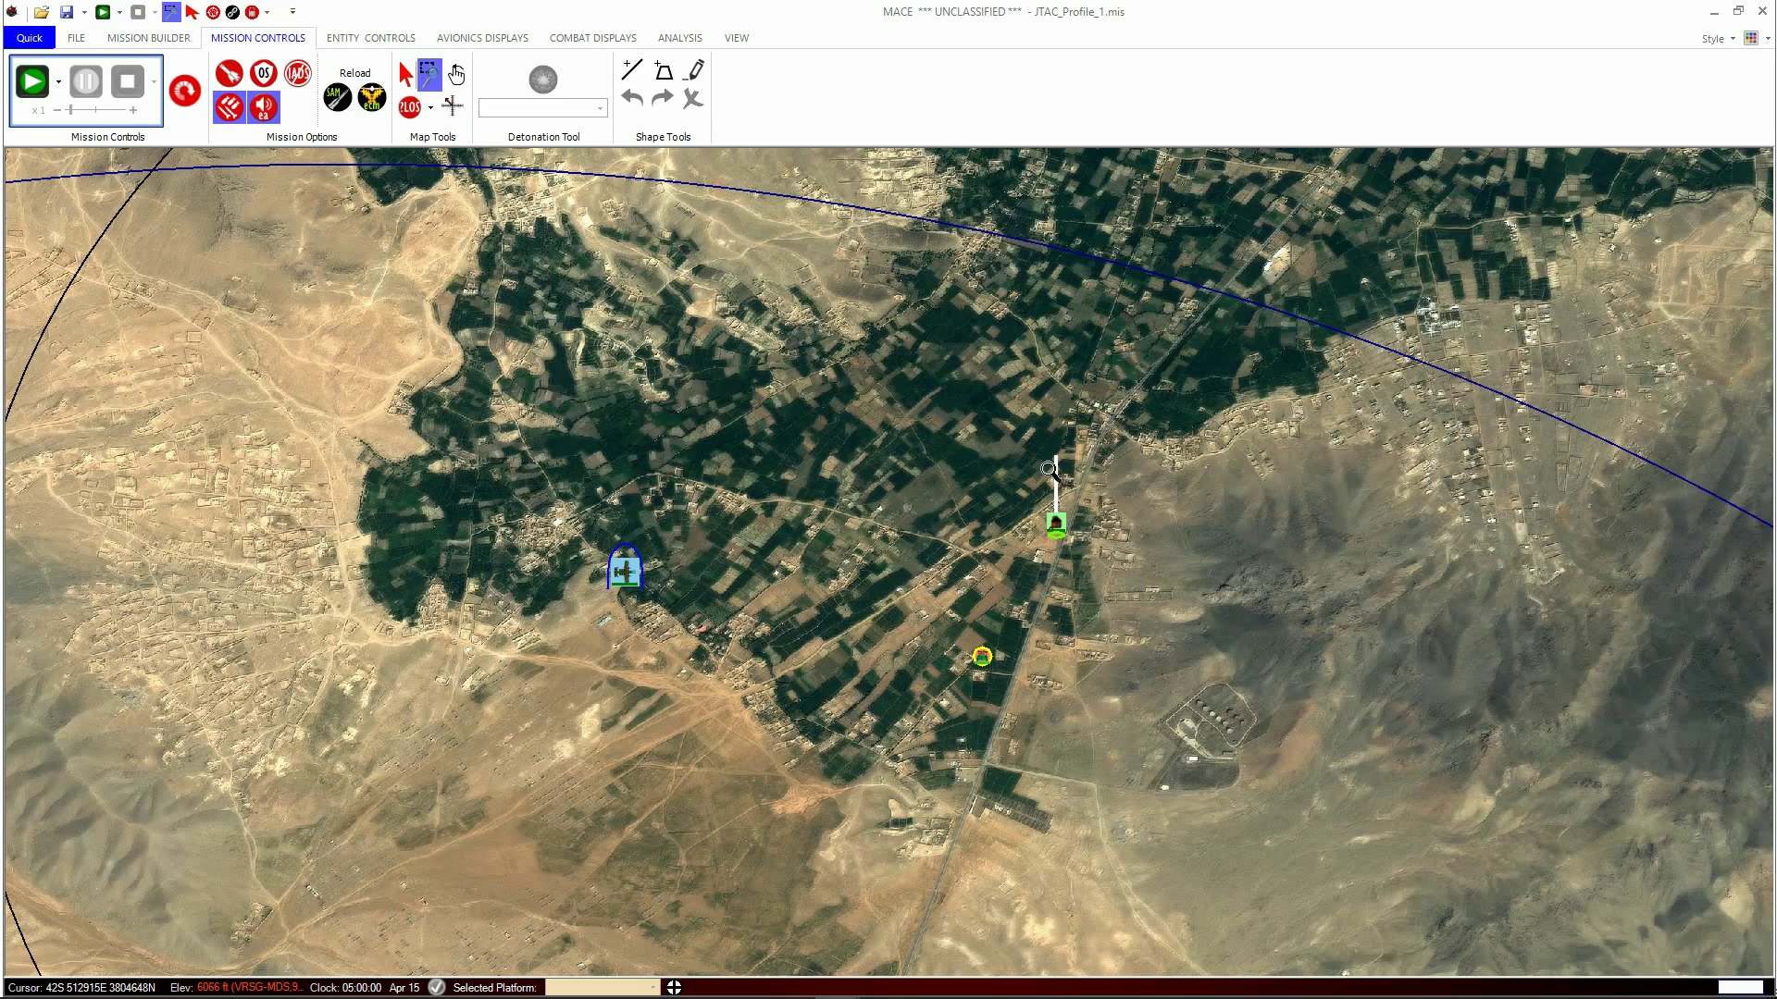
drag(1207, 631, 1163, 606)
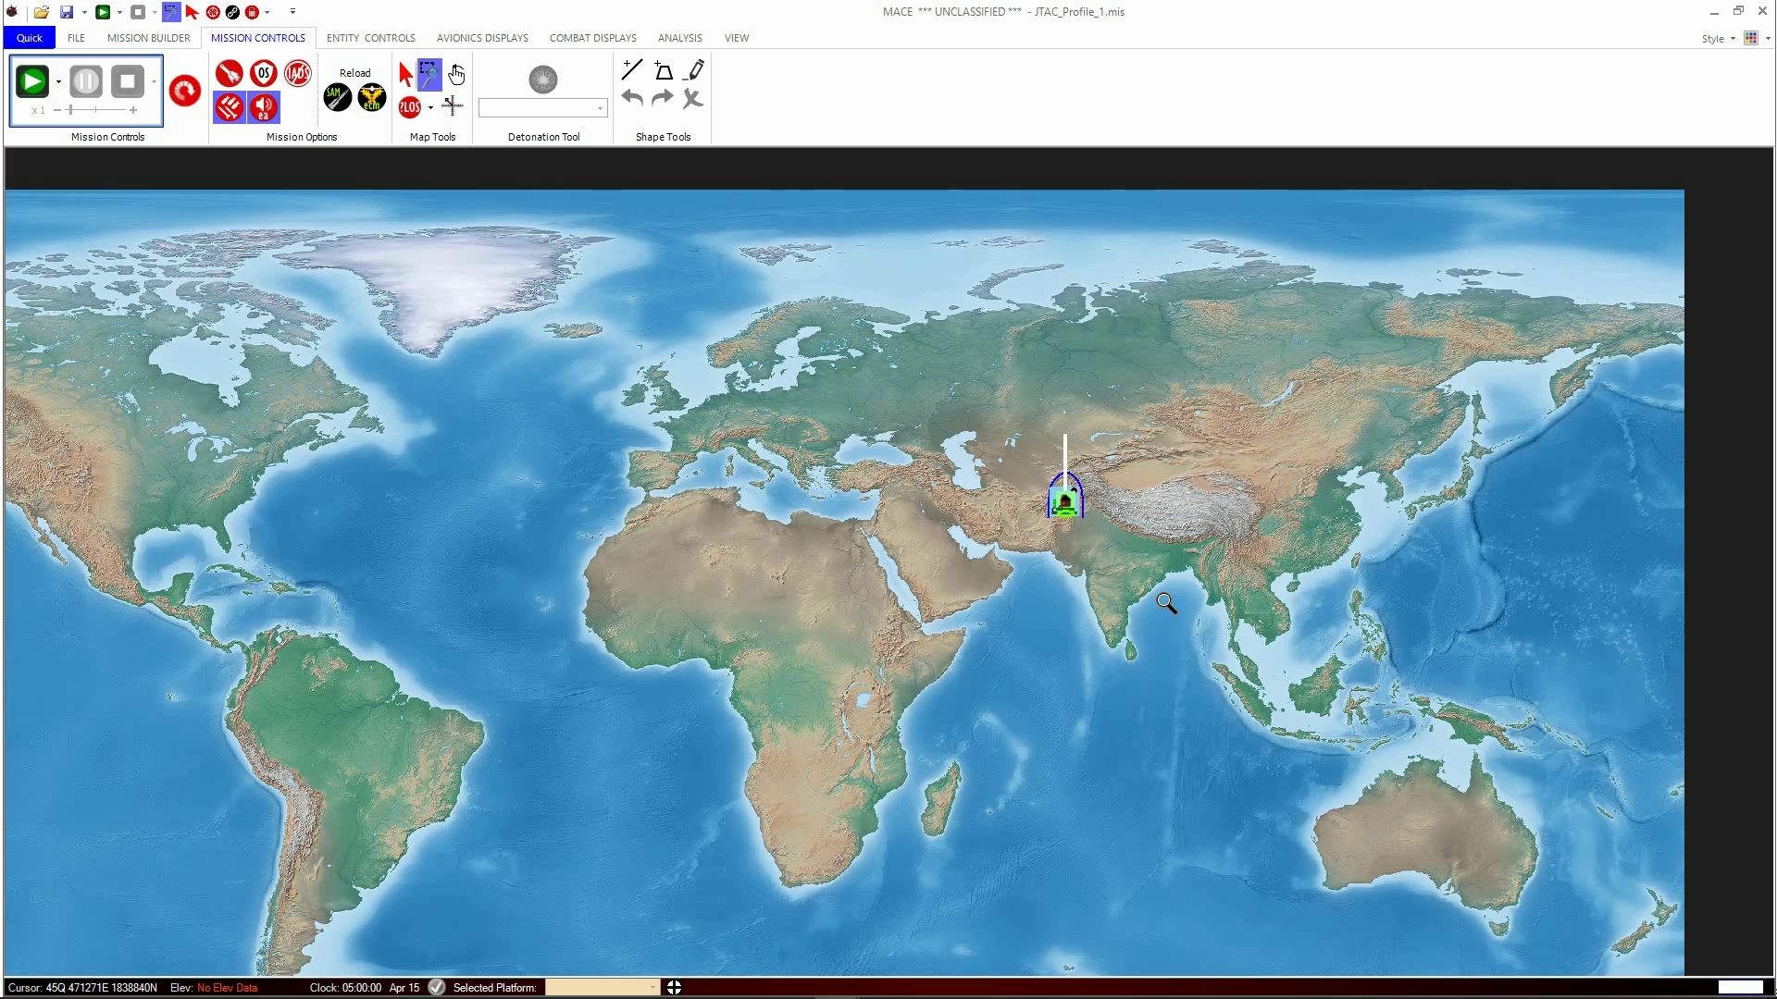
drag(1013, 473, 1118, 550)
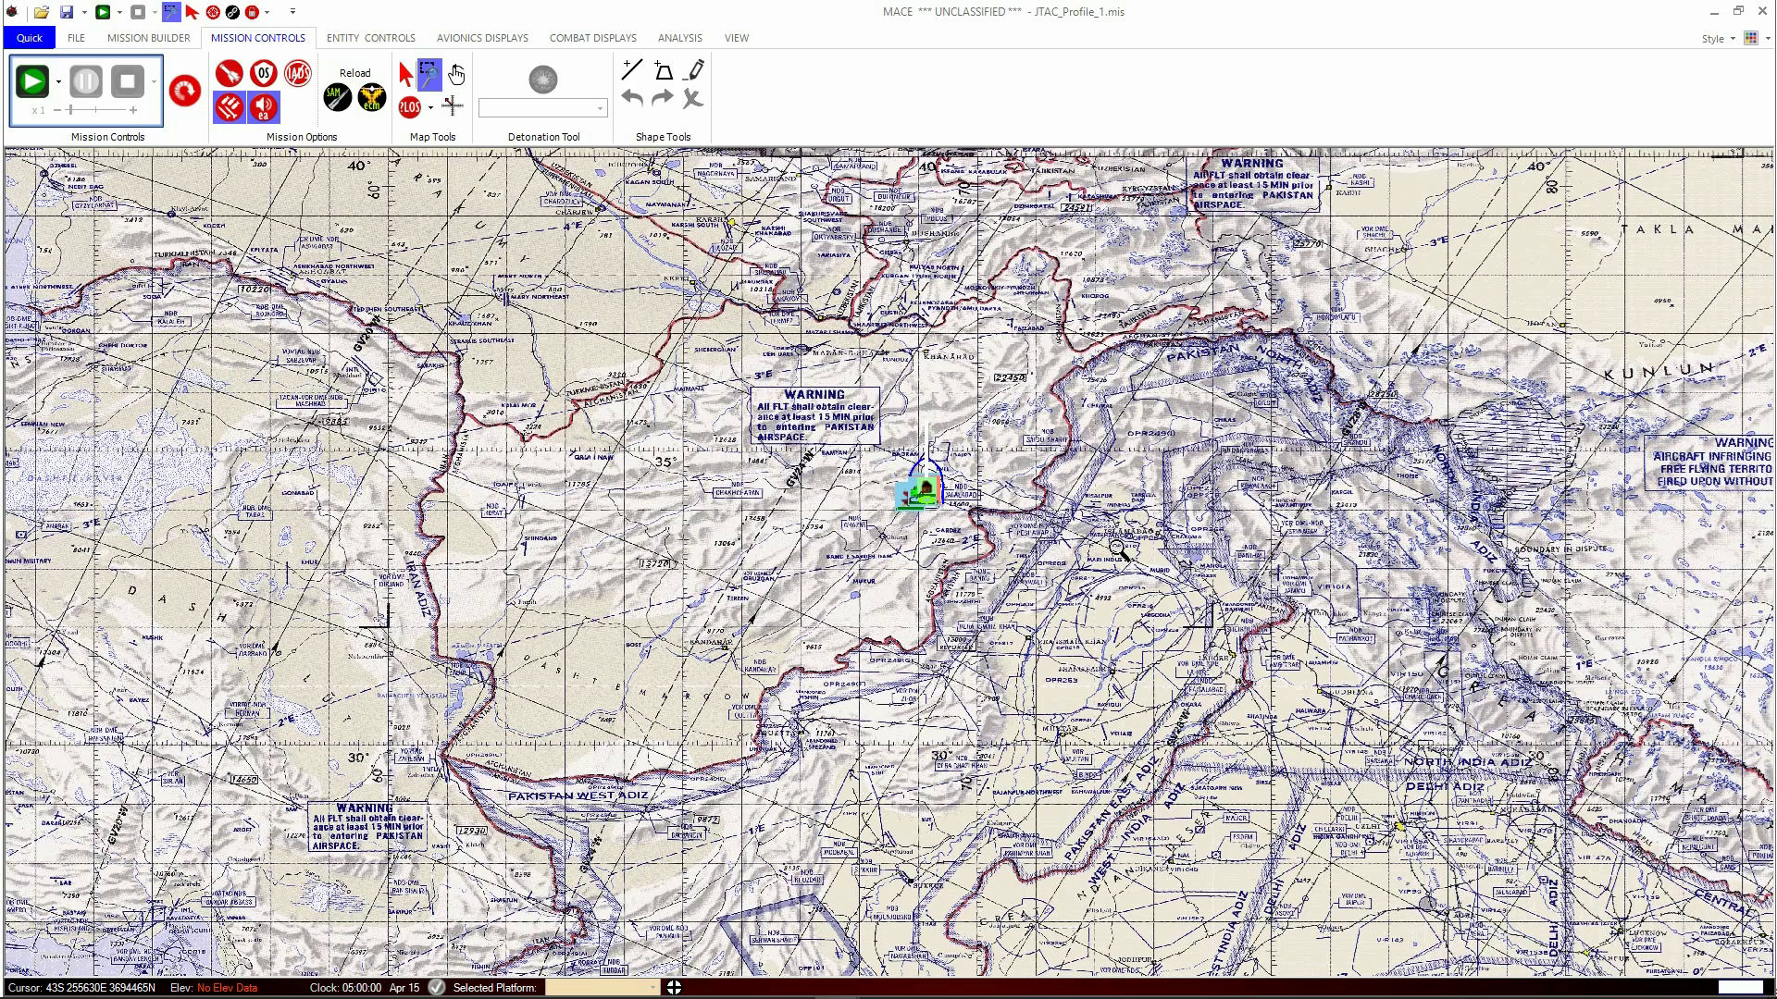
right_click(1017, 485)
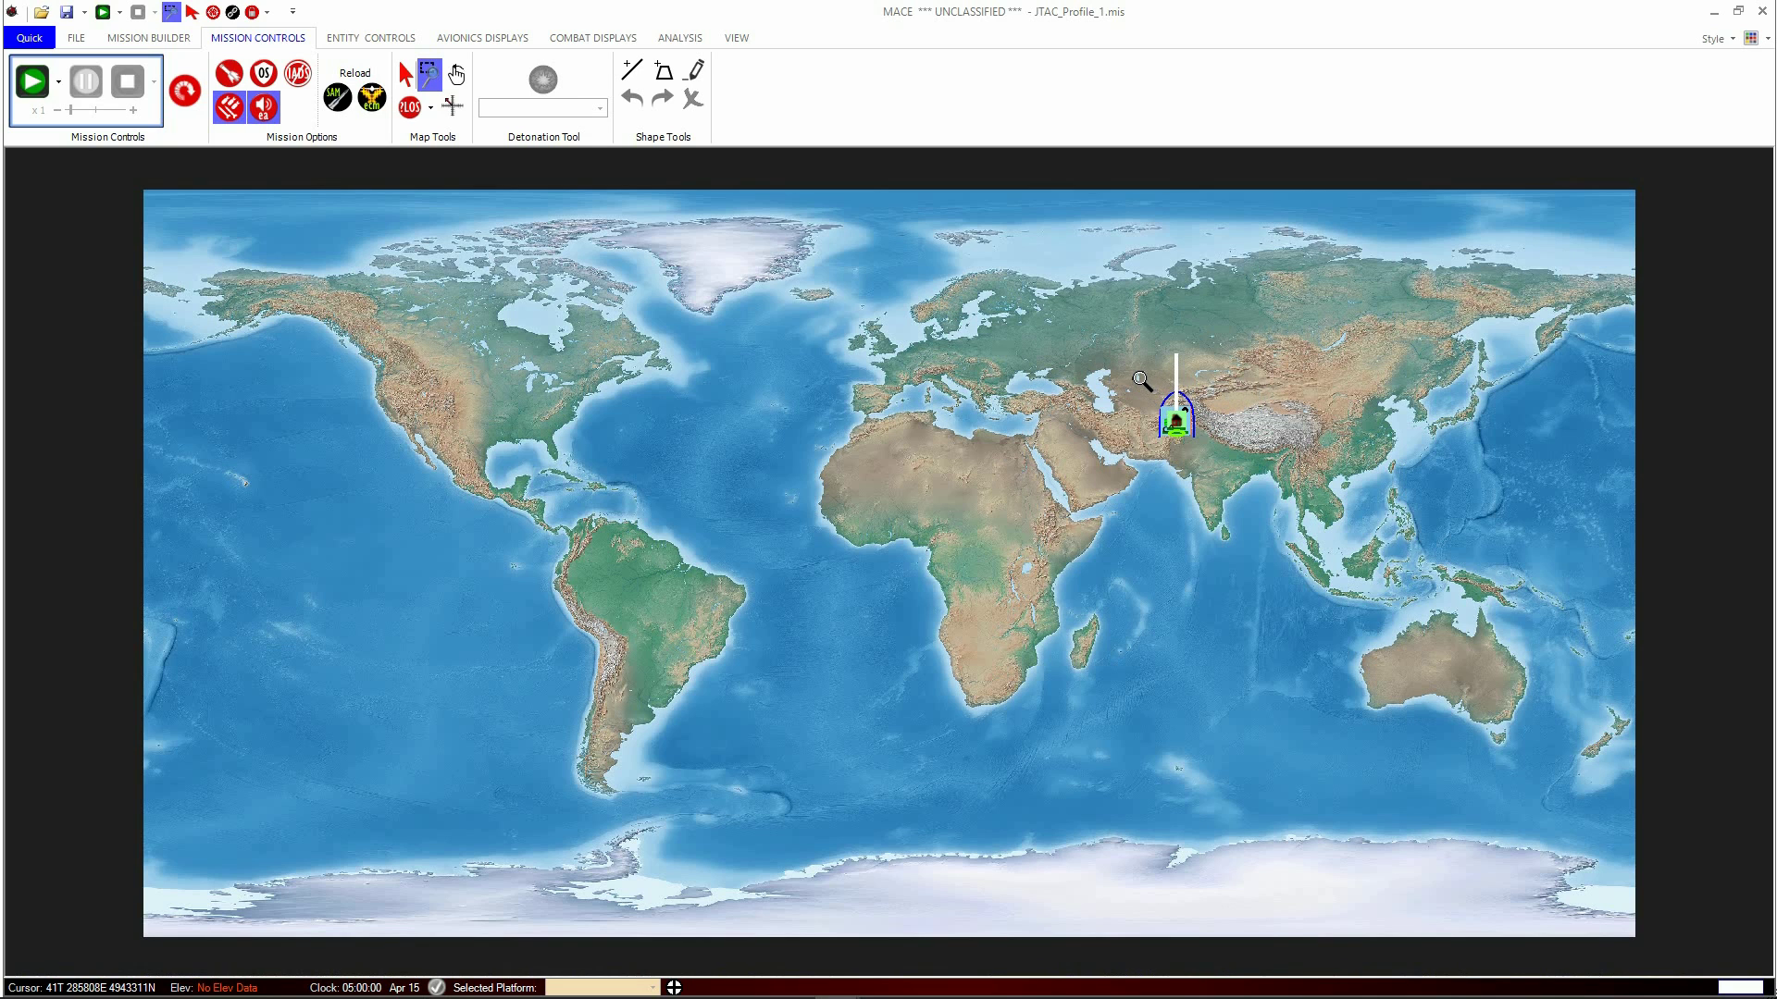
- Zoom in over Eurasia and Afghanistan to the aeronautical chart around Kabul
click(1182, 407)
click(1183, 407)
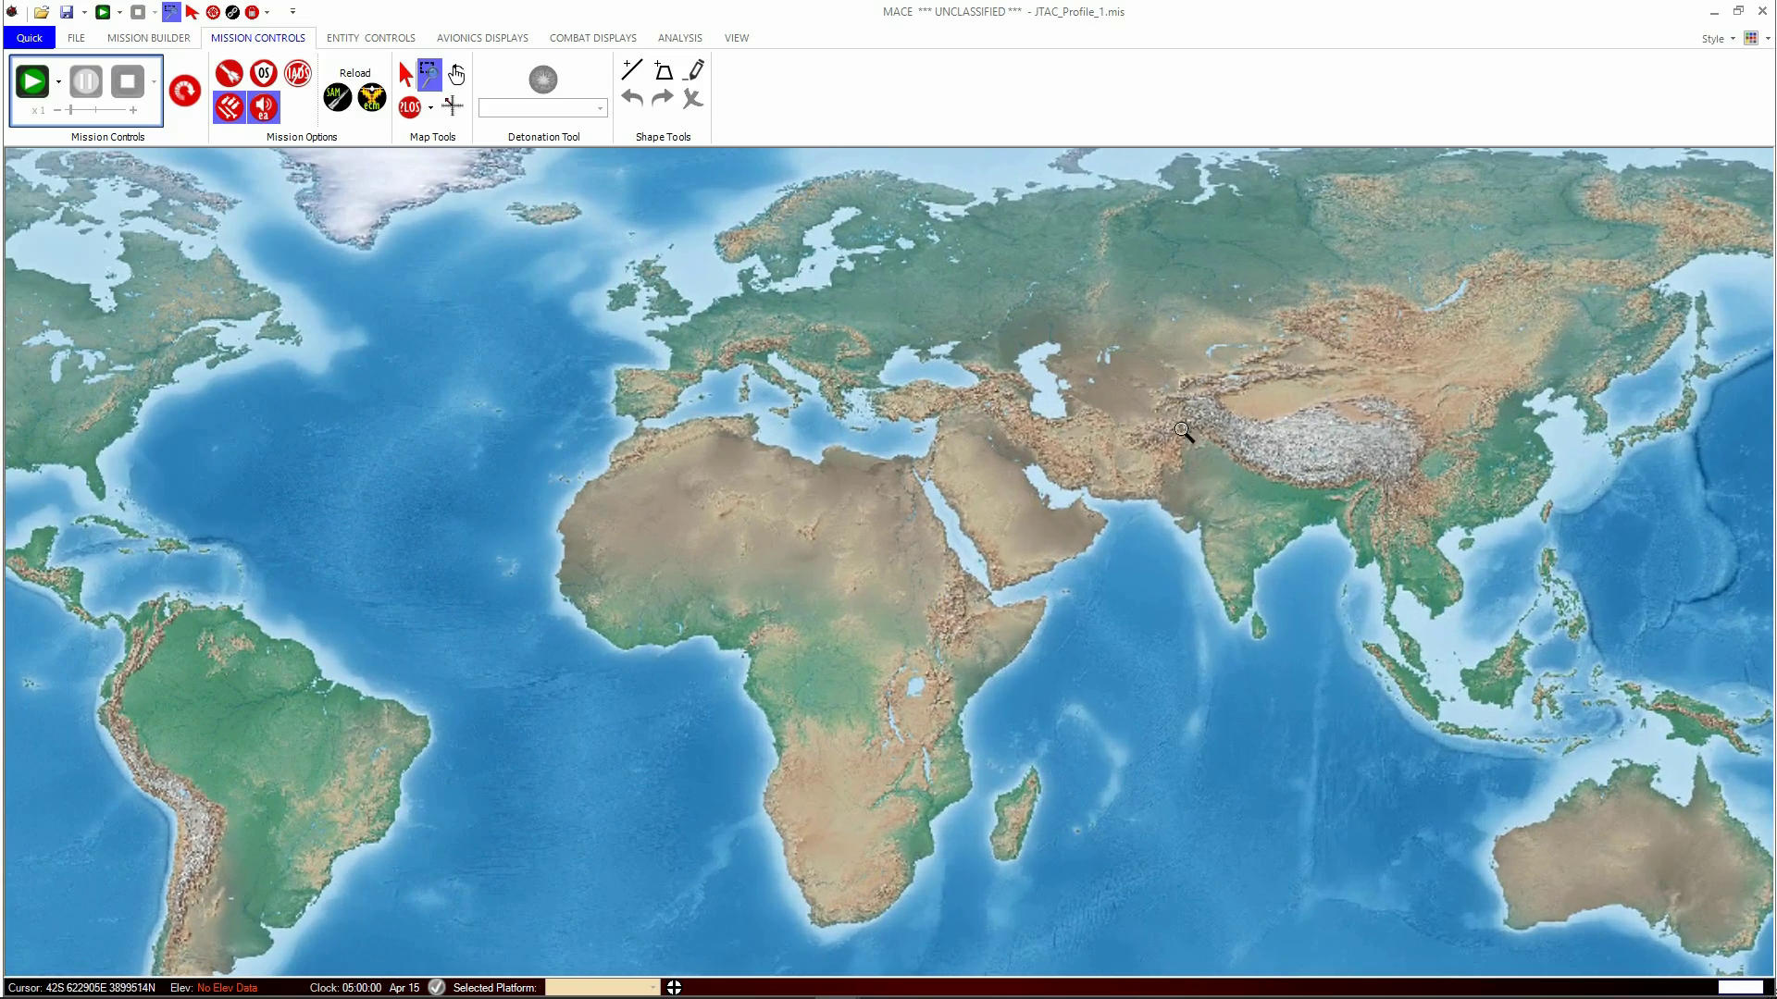
click(1179, 409)
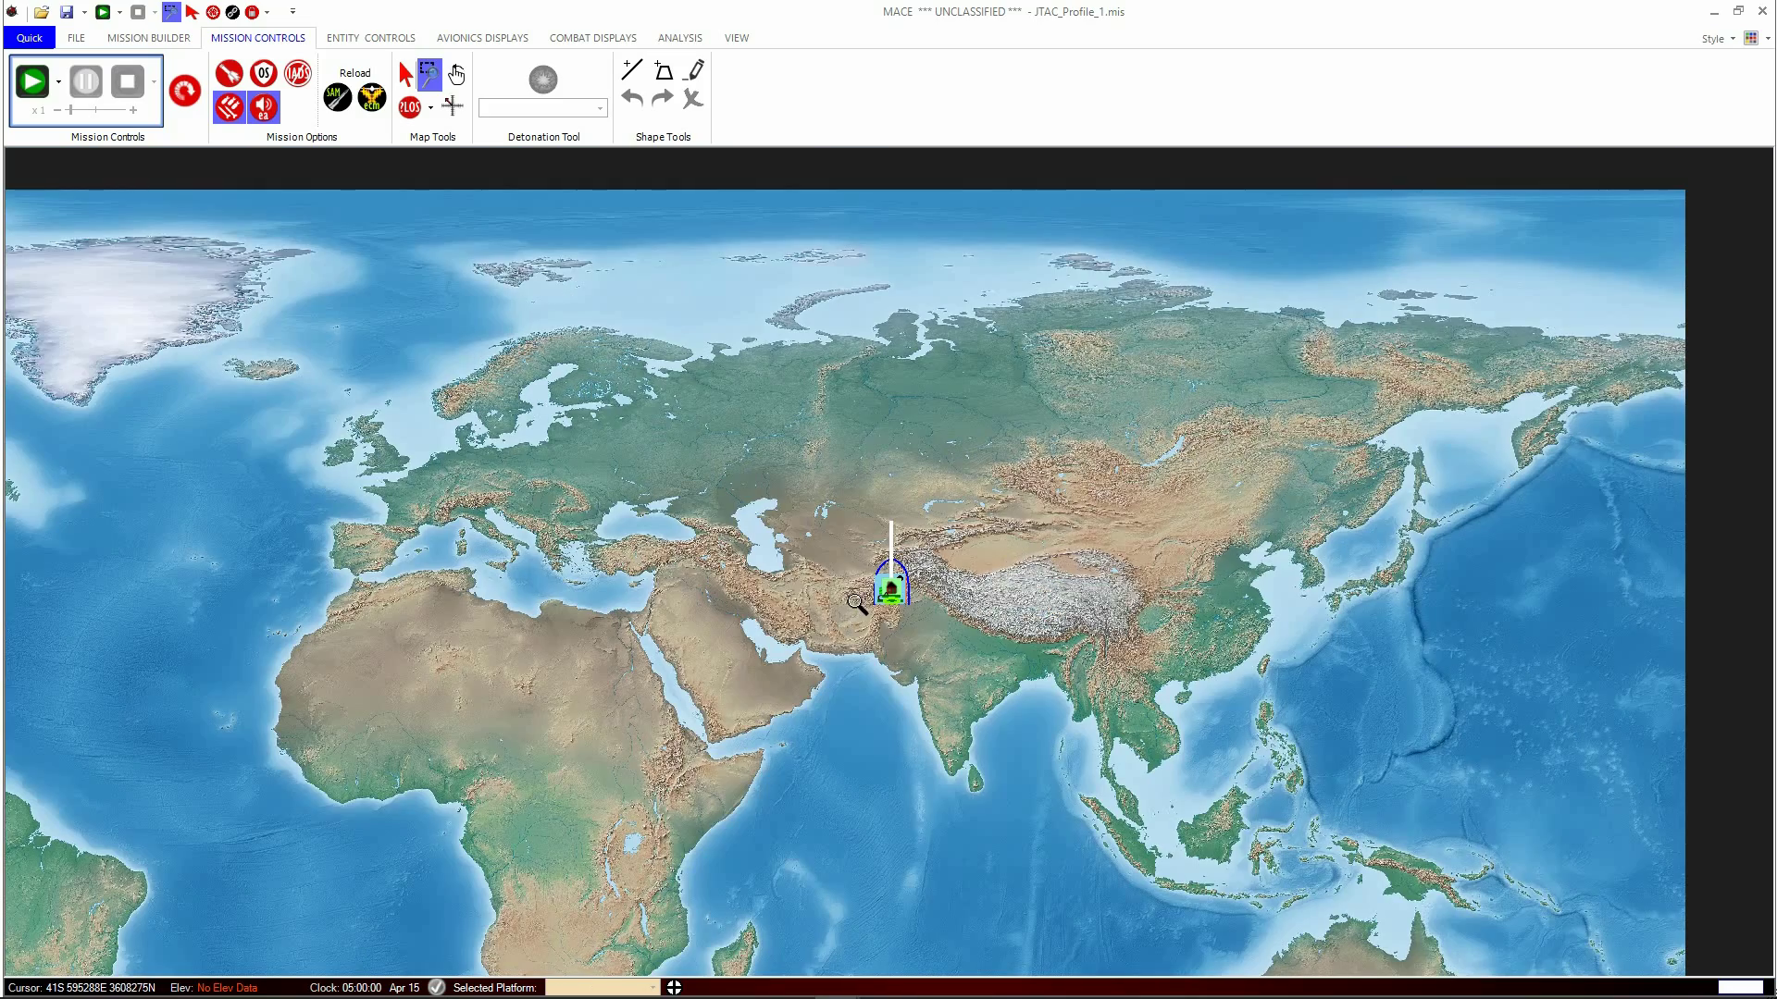
click(885, 583)
click(1010, 609)
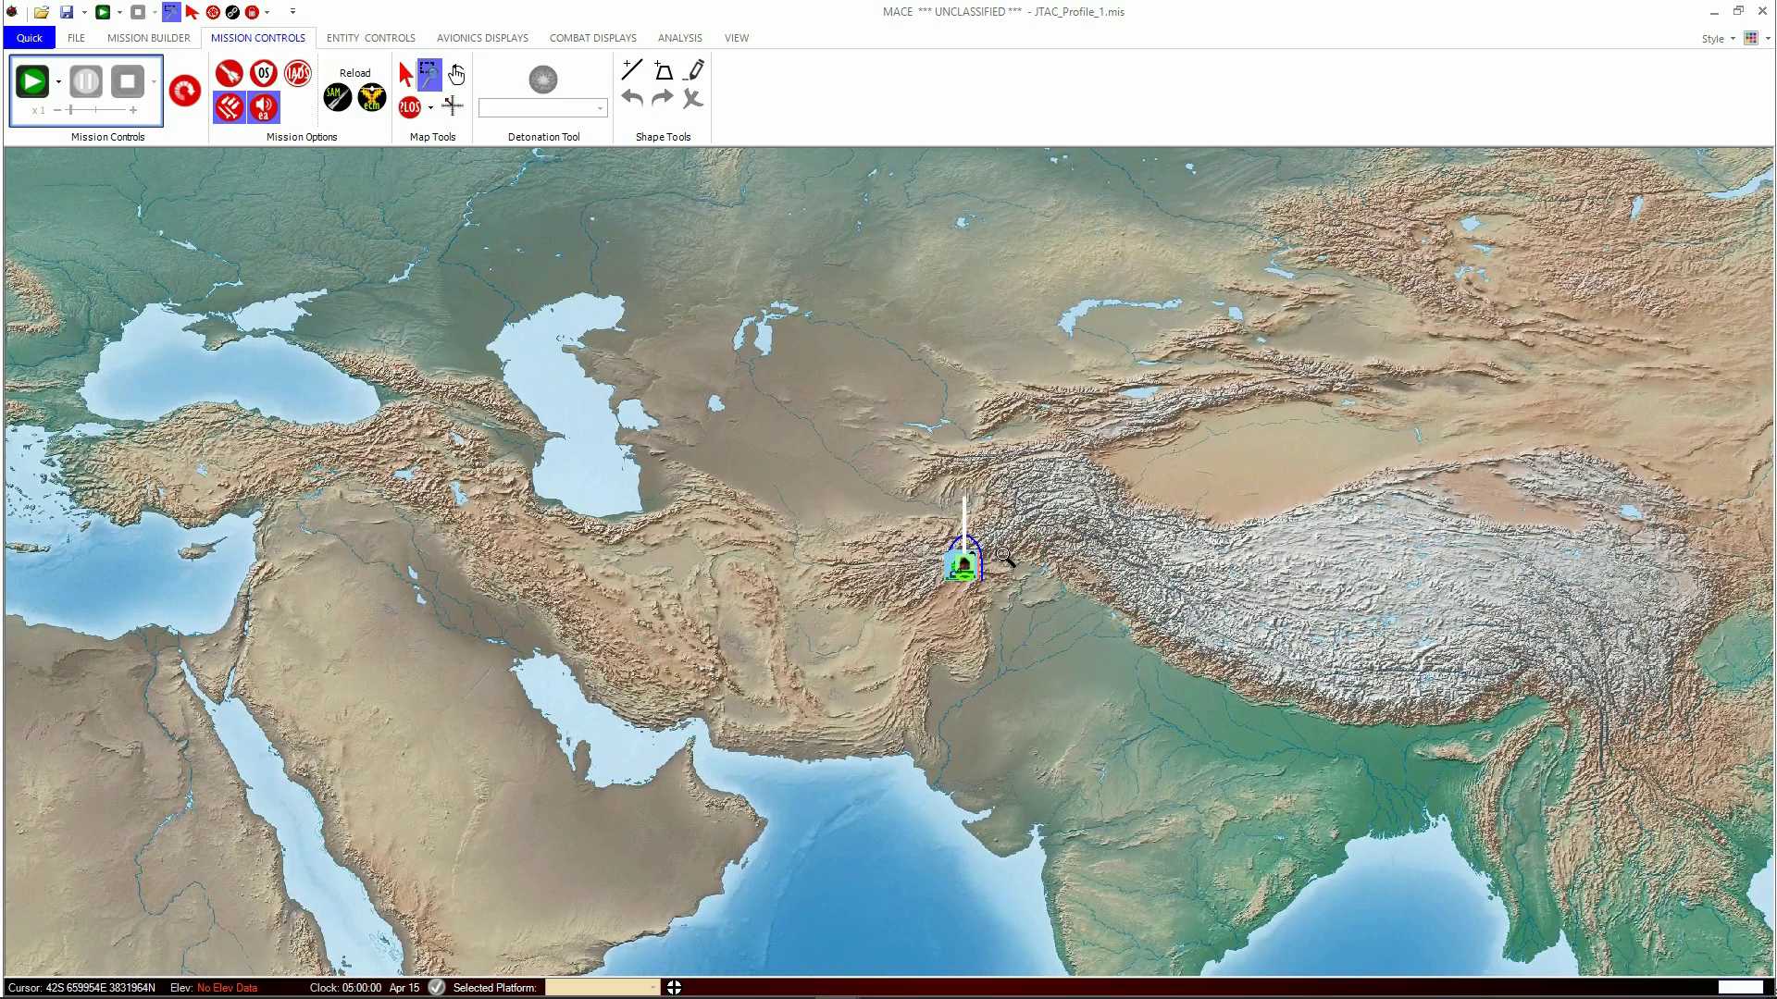
click(906, 558)
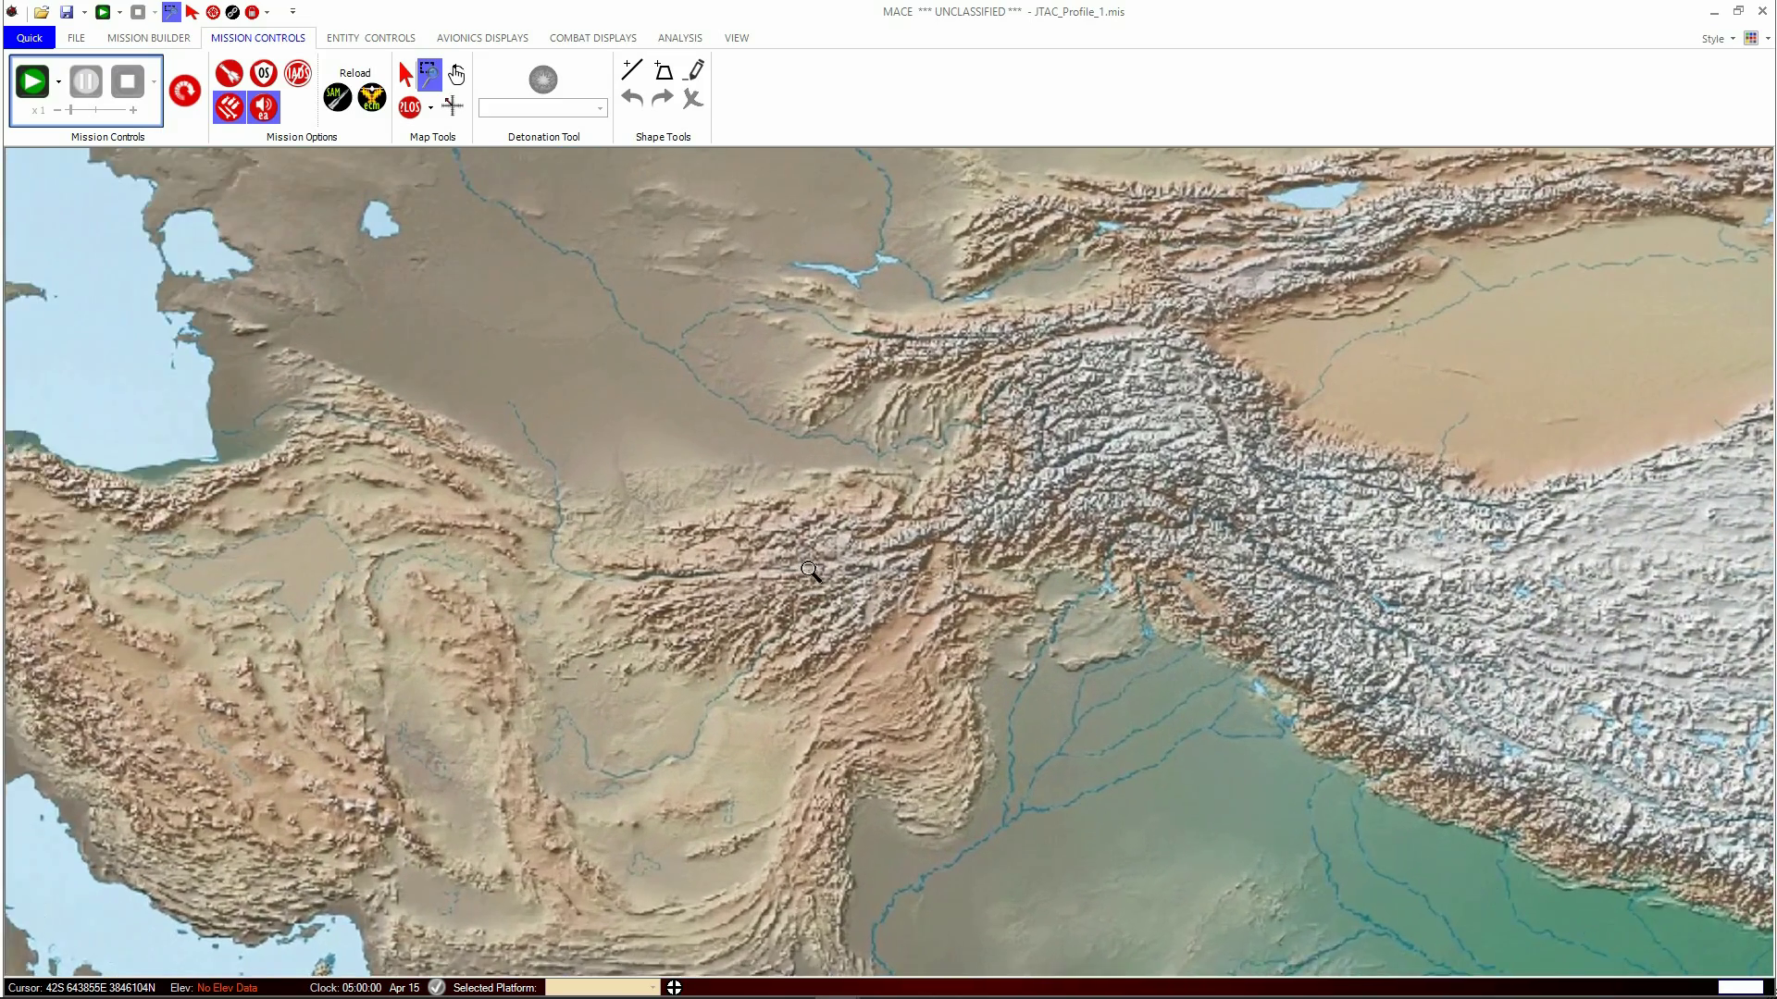
click(810, 569)
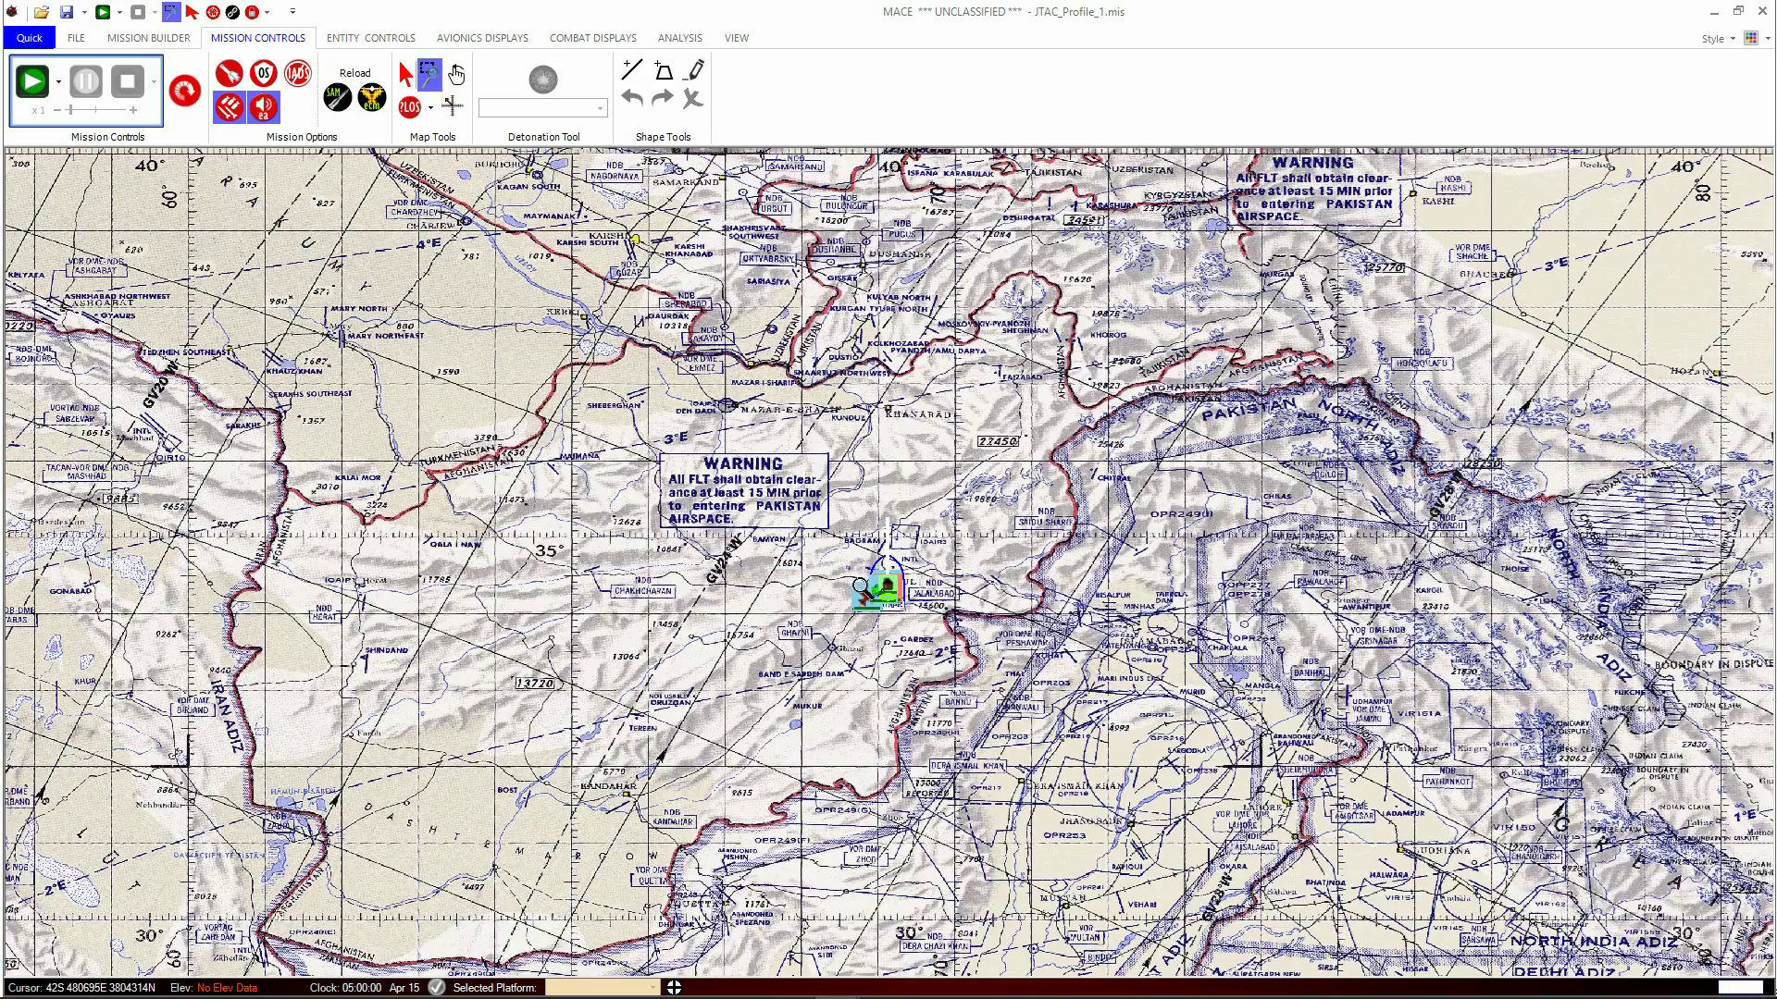
click(859, 587)
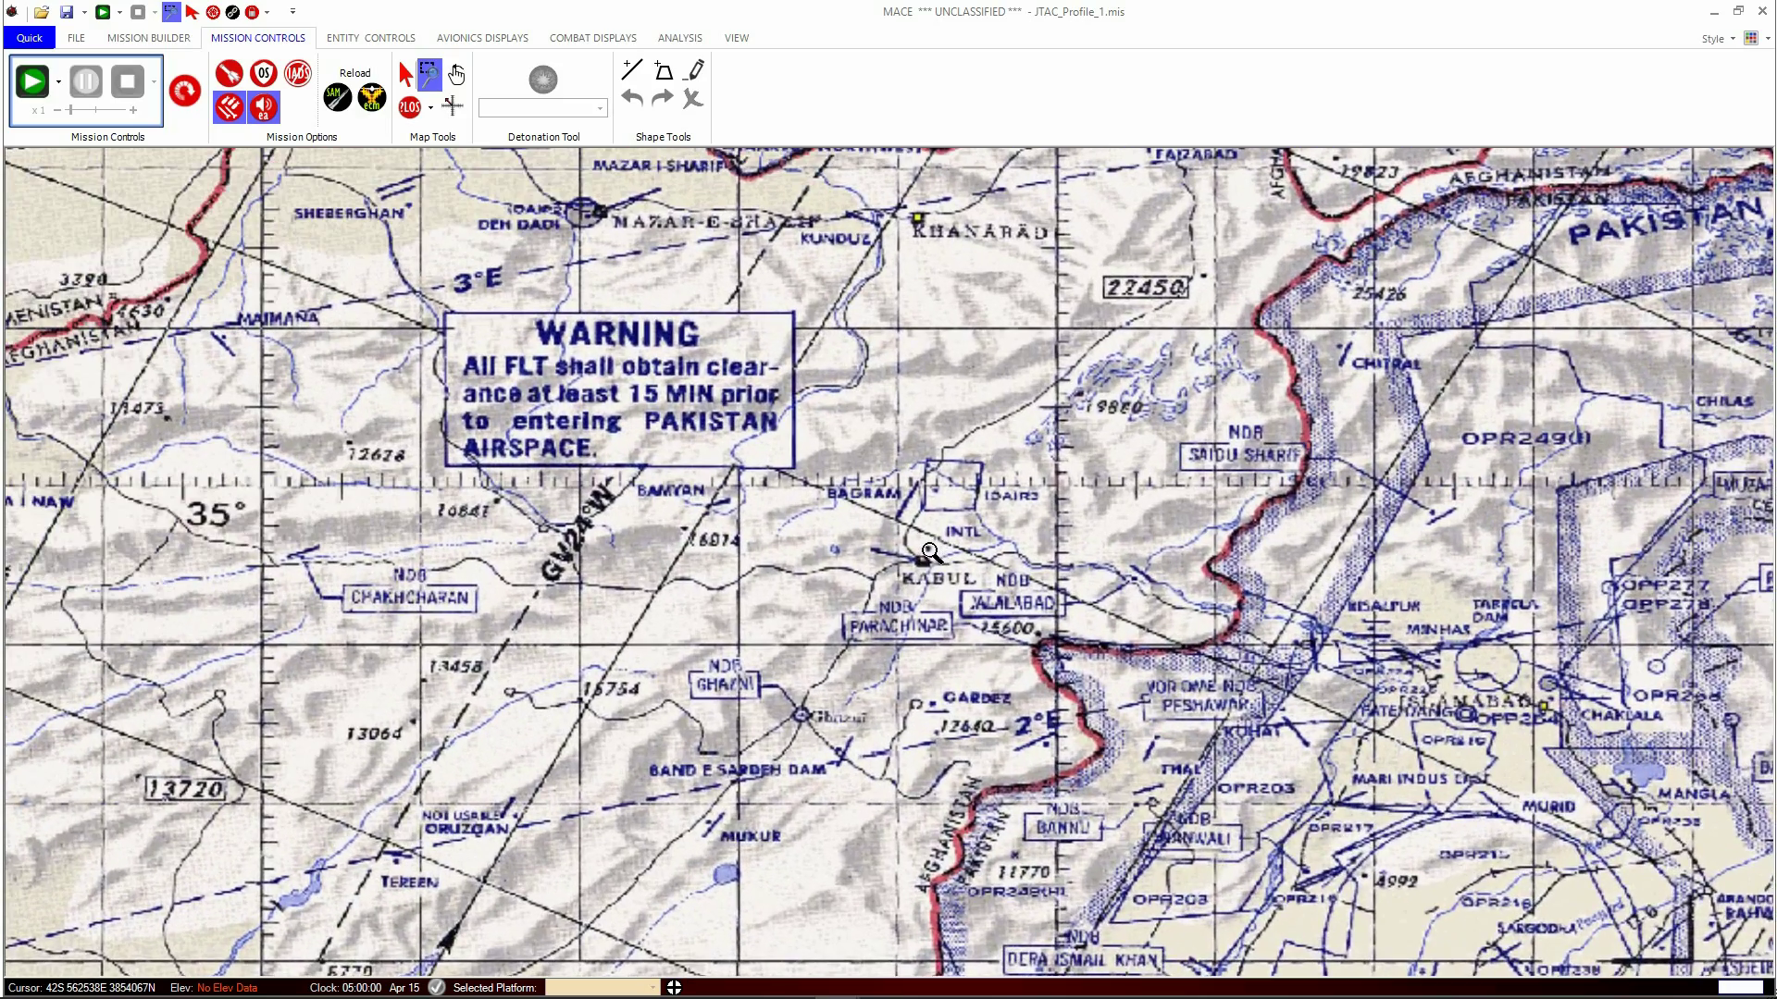
right_click(974, 584)
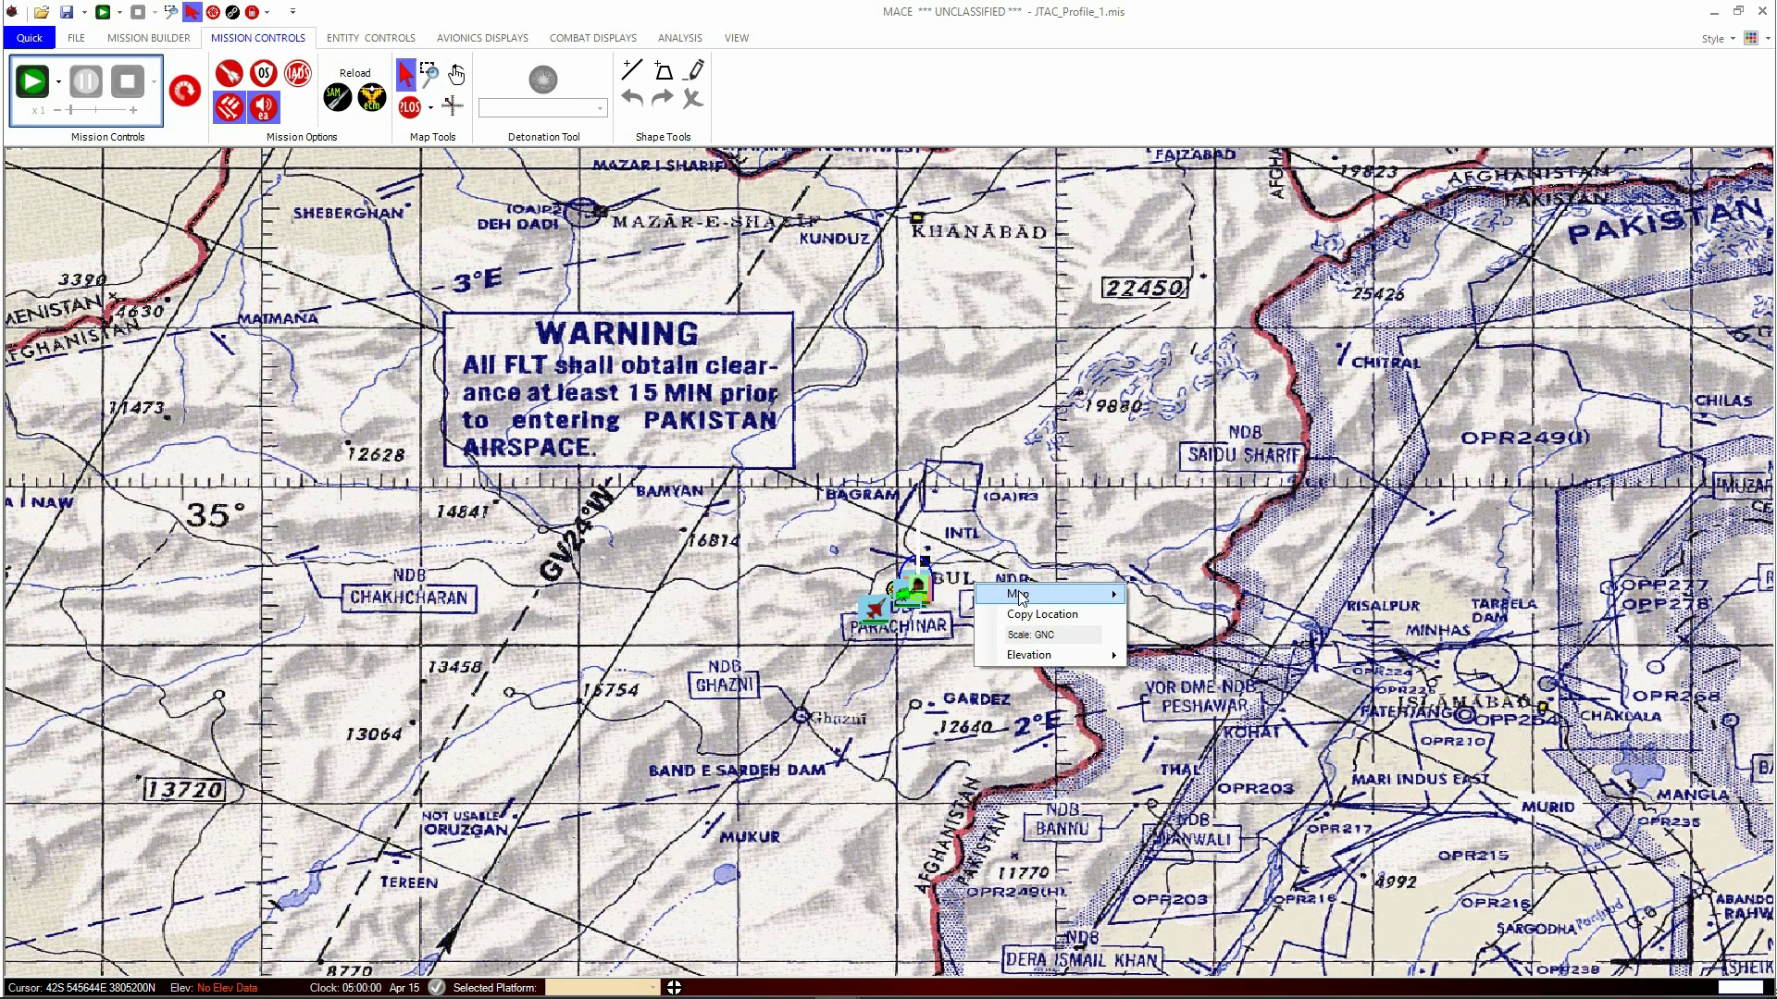
- Switch the map background to shaded-relief terrain
mouse_move(1022, 599)
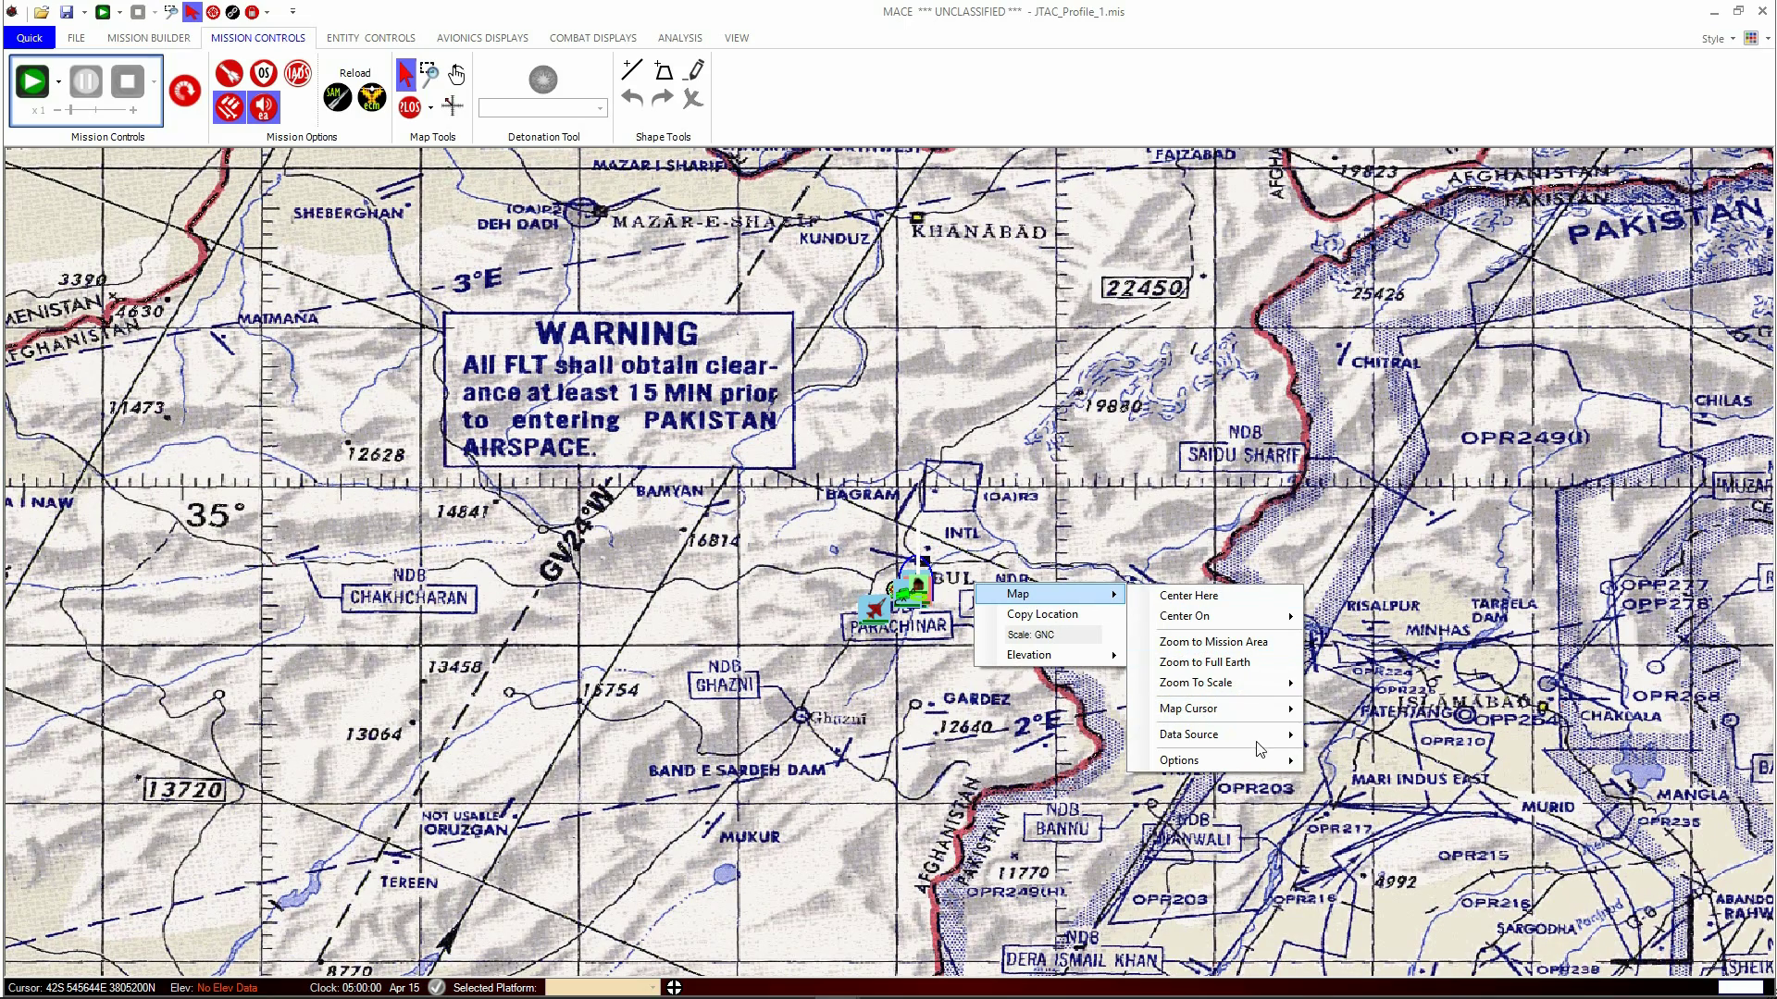
mouse_move(1260, 745)
click(1360, 777)
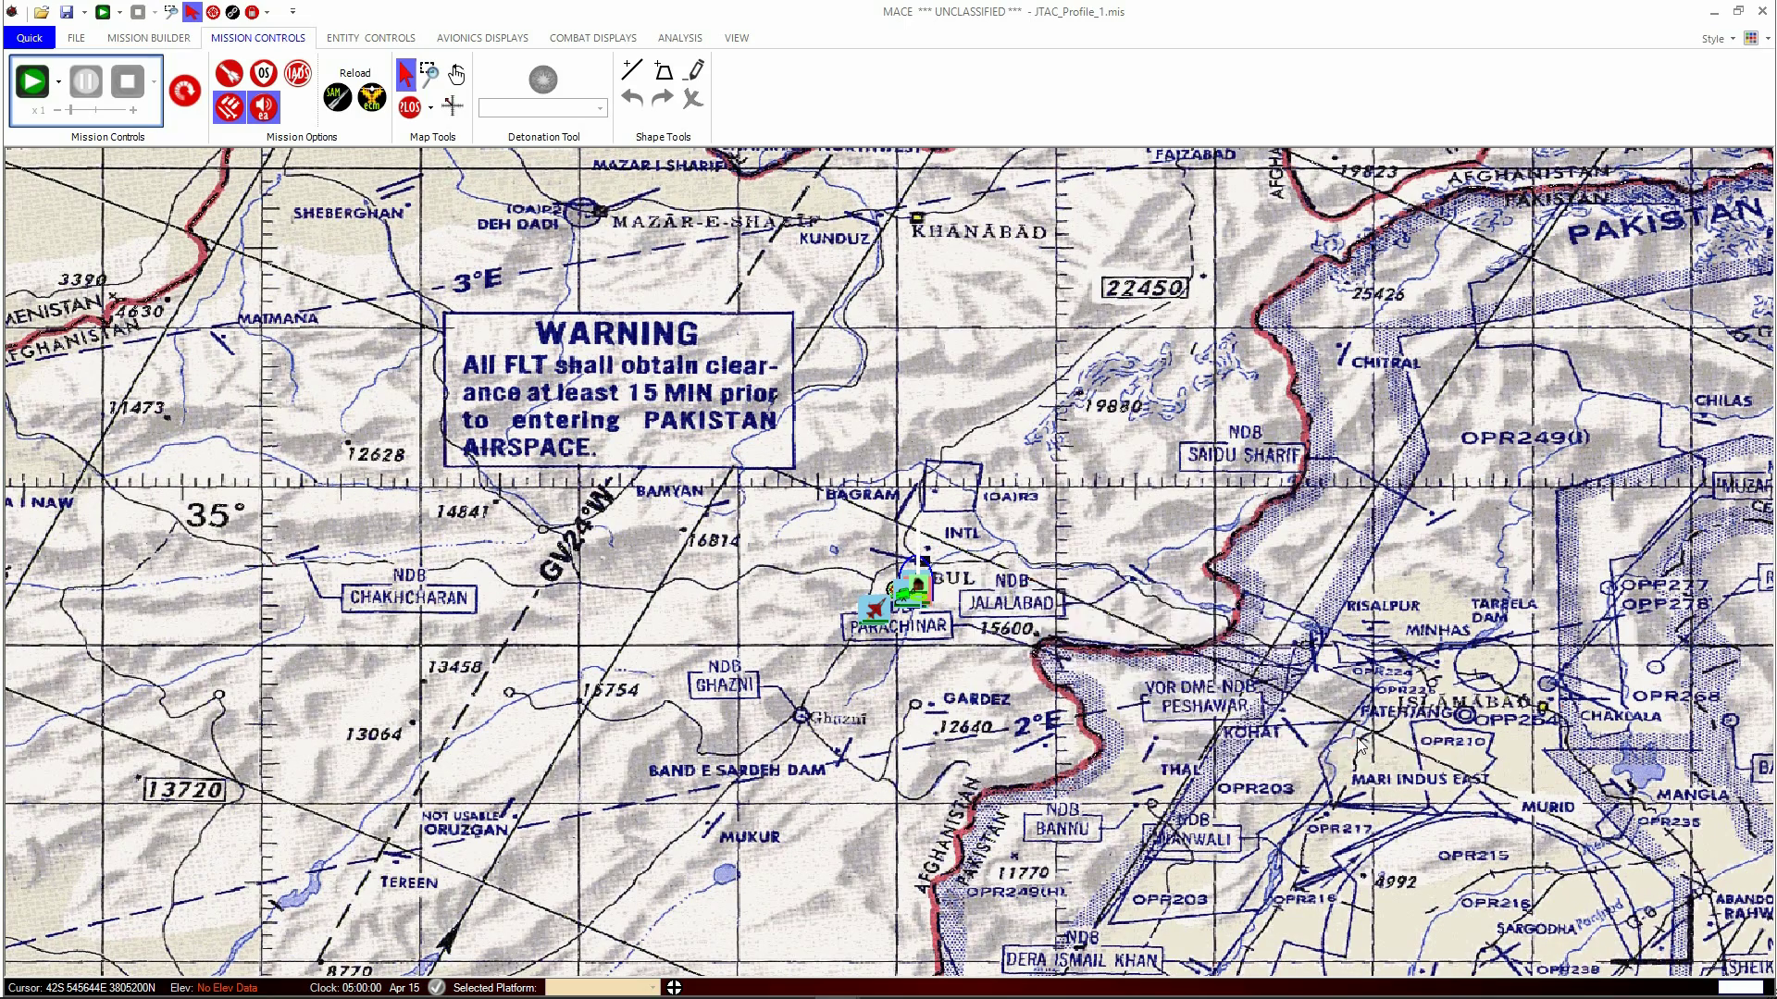
- Return to the aeronautical chart, then zoom in to satellite imagery around Kabul
right_click(976, 597)
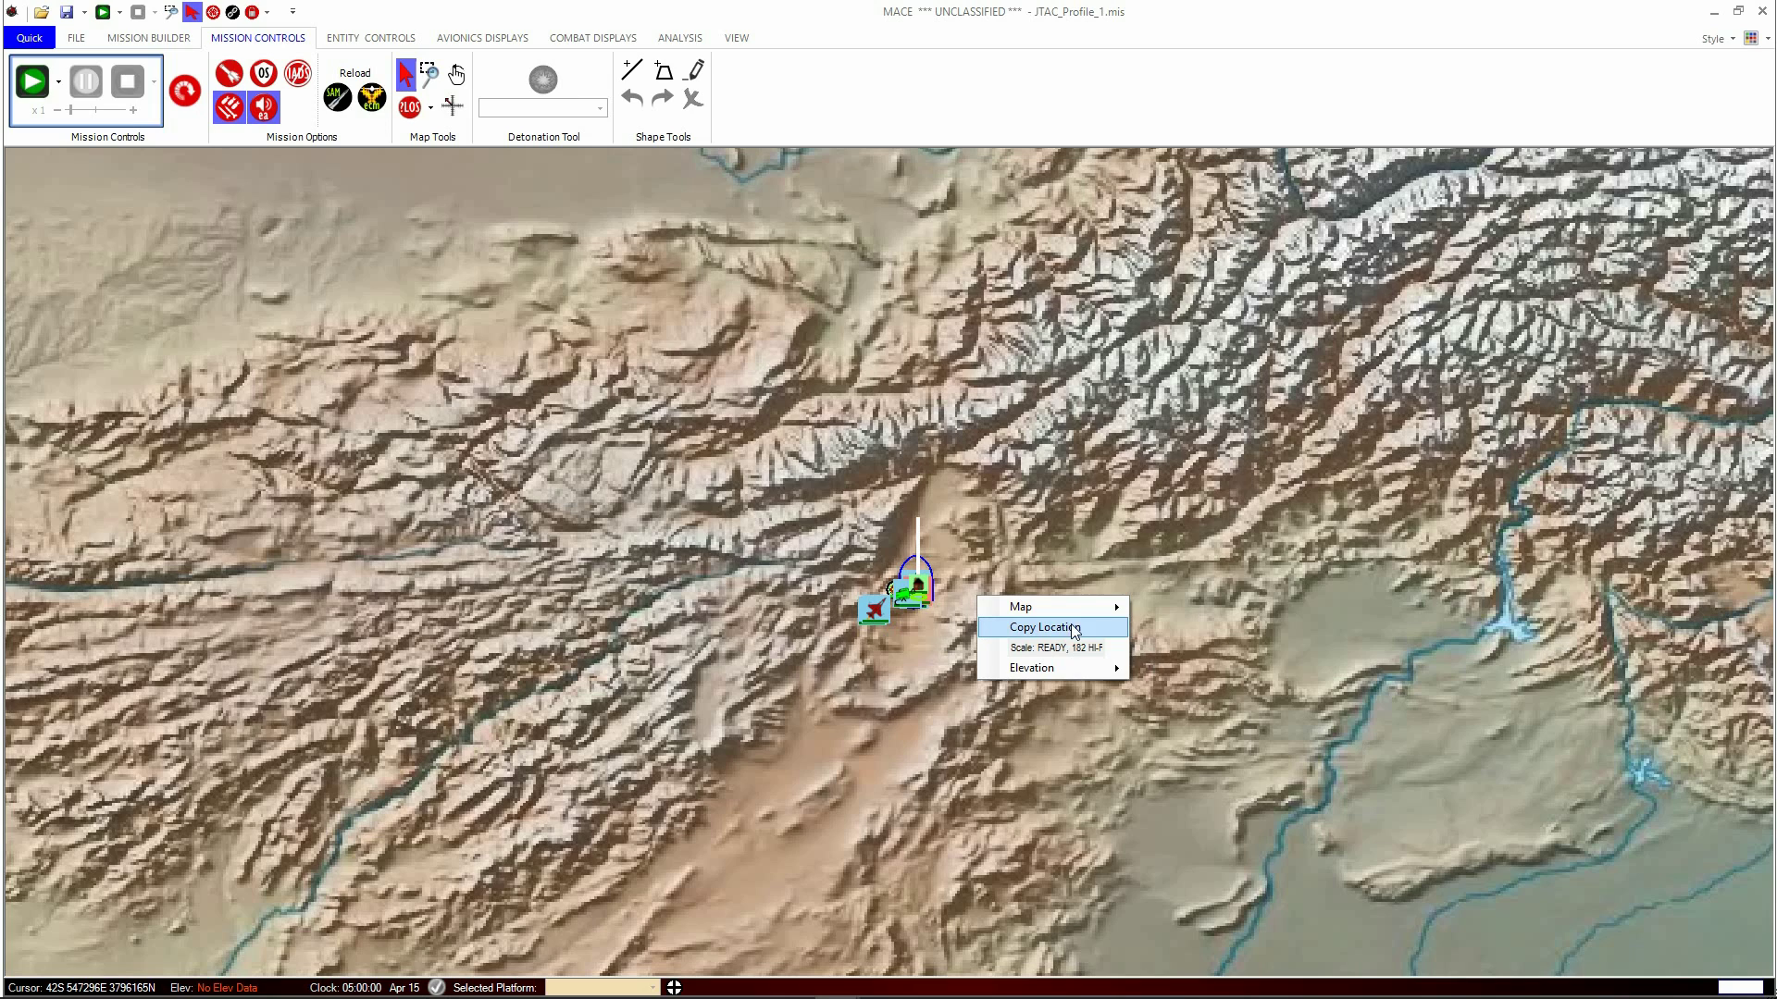
mouse_move(1101, 609)
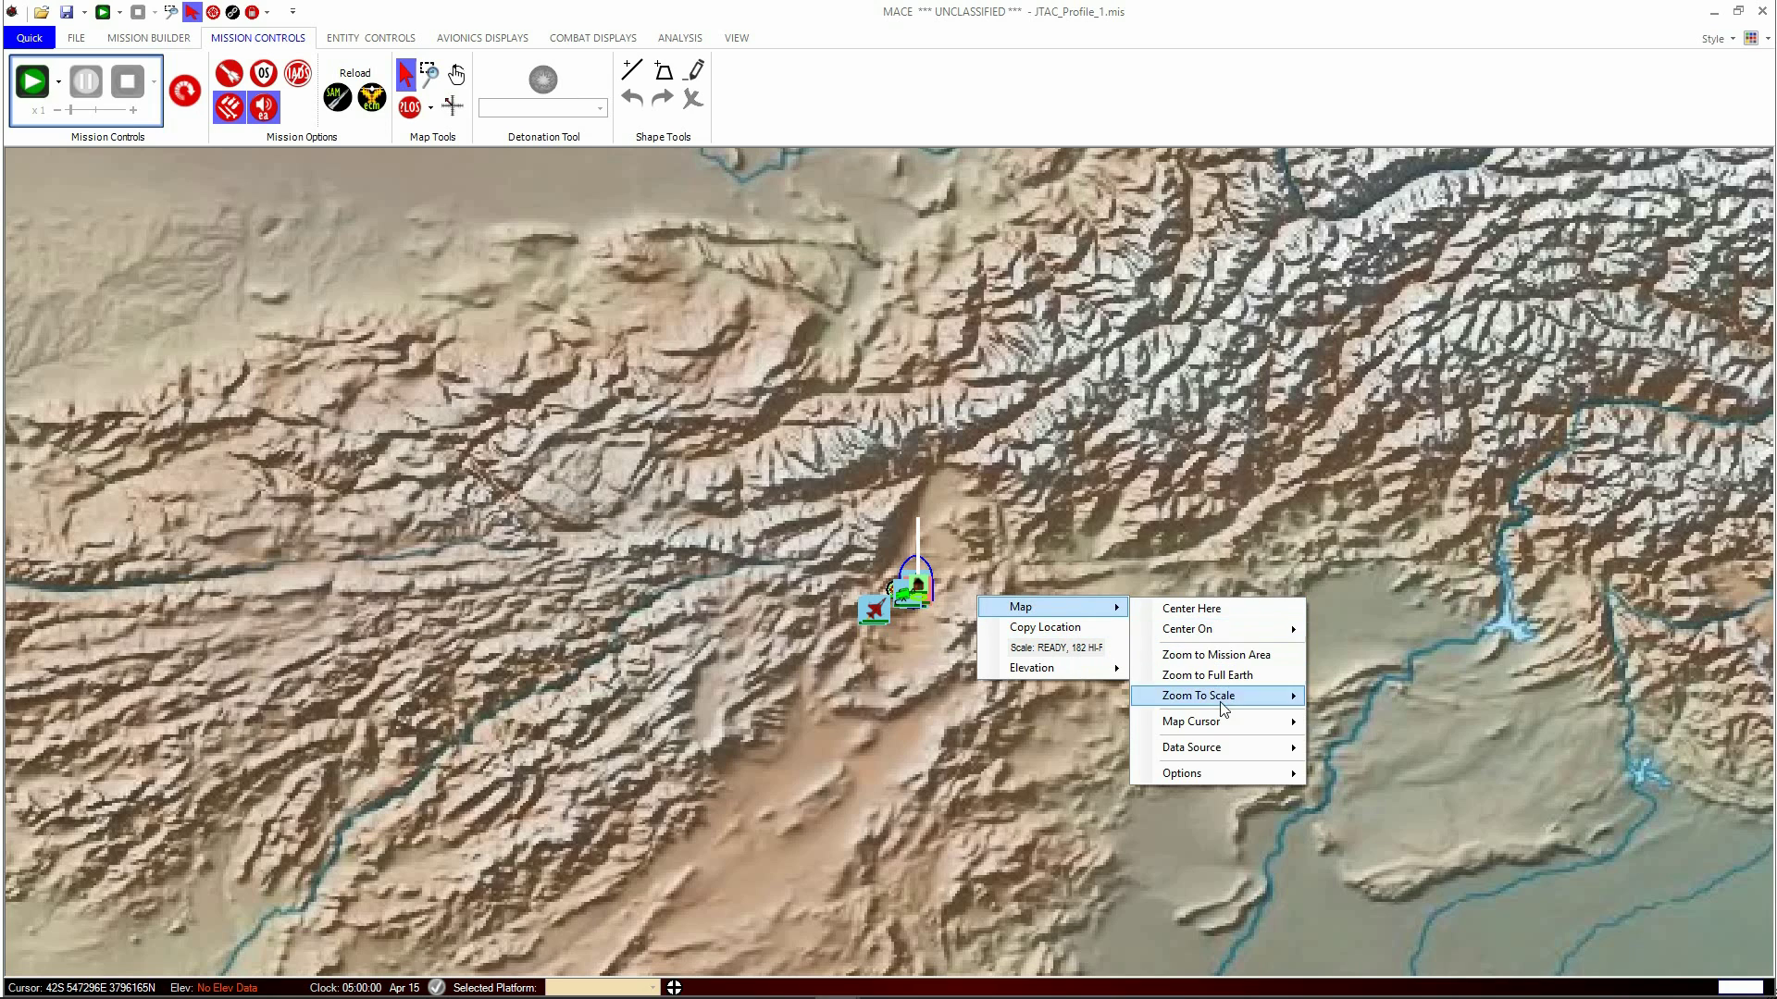
mouse_move(1245, 746)
click(1347, 766)
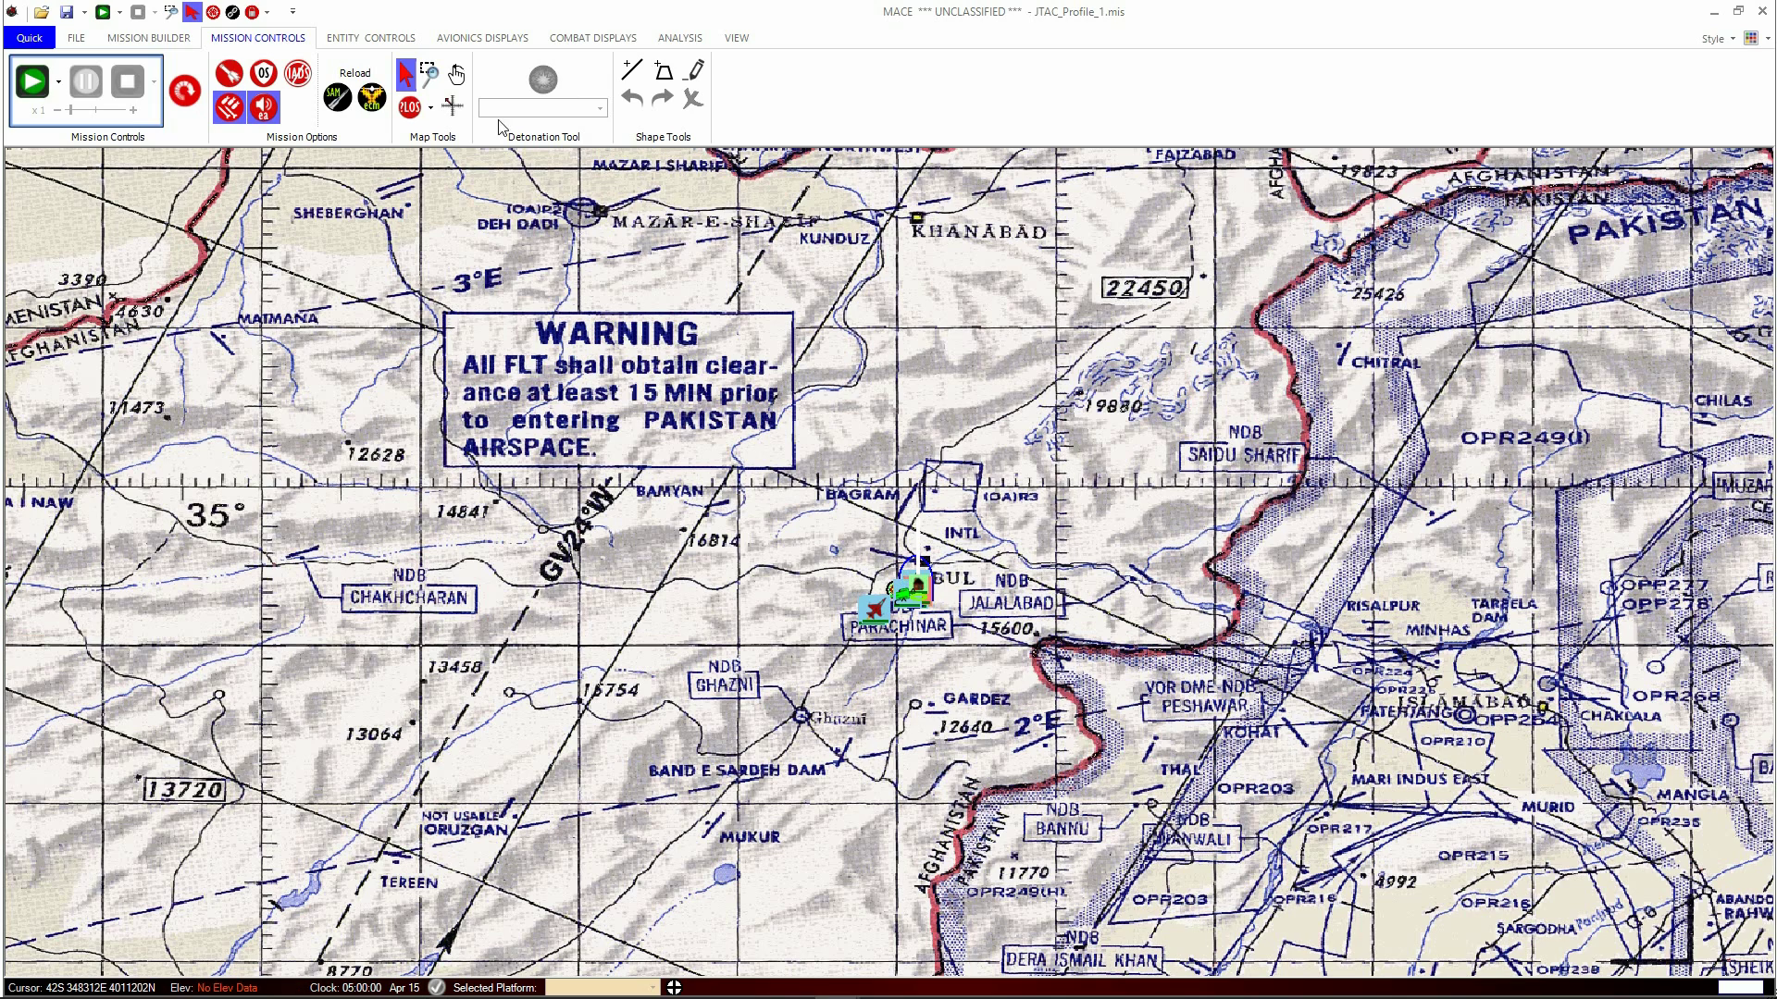
click(428, 74)
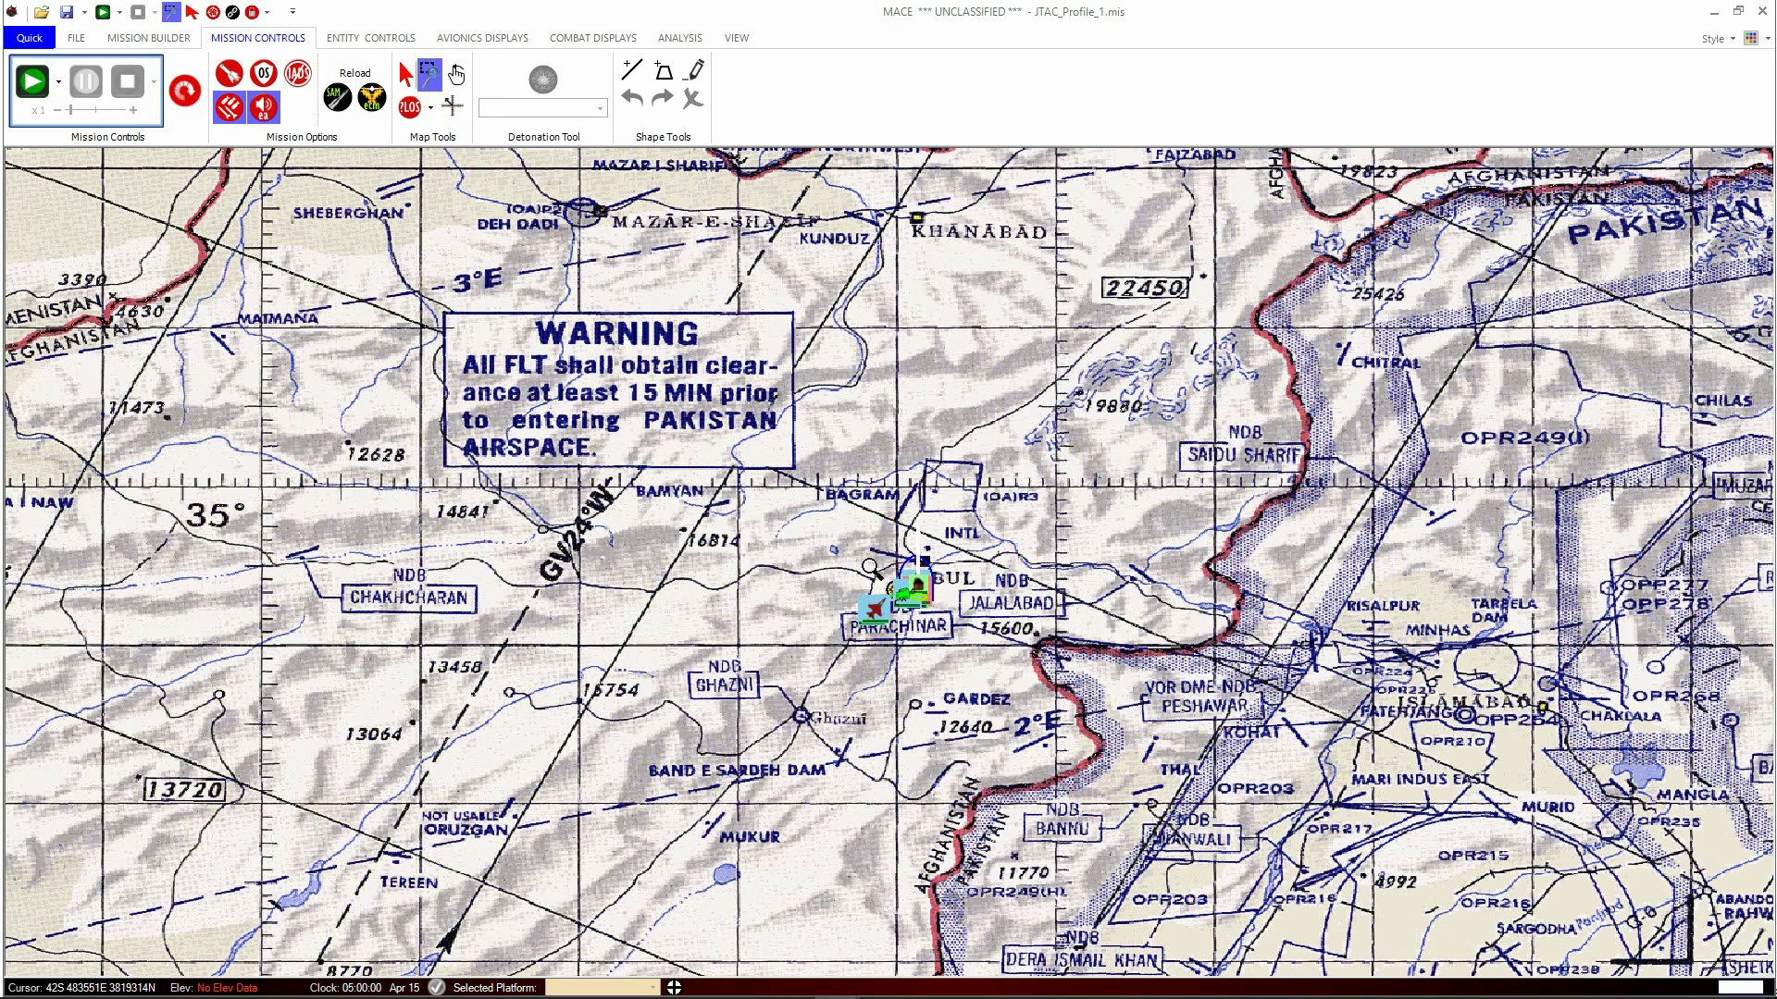
click(939, 606)
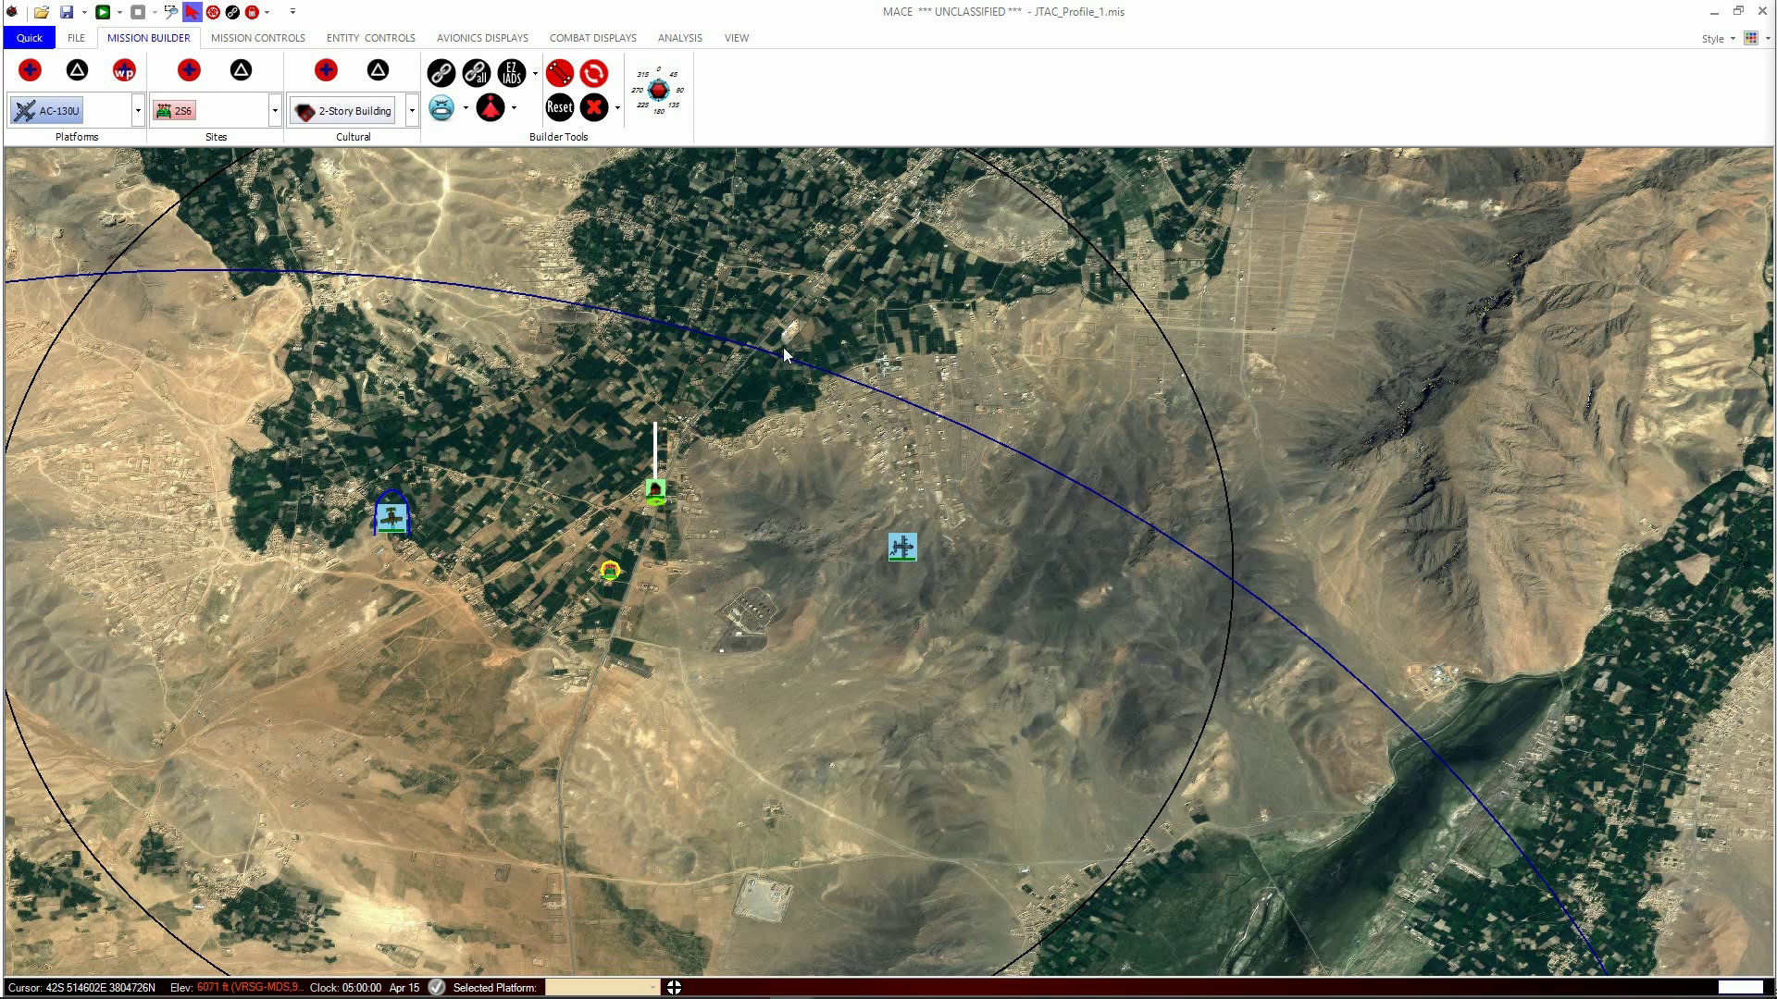
- Centre the map on the farmland valley north of the entities and bring up its options menu
right_click(658, 528)
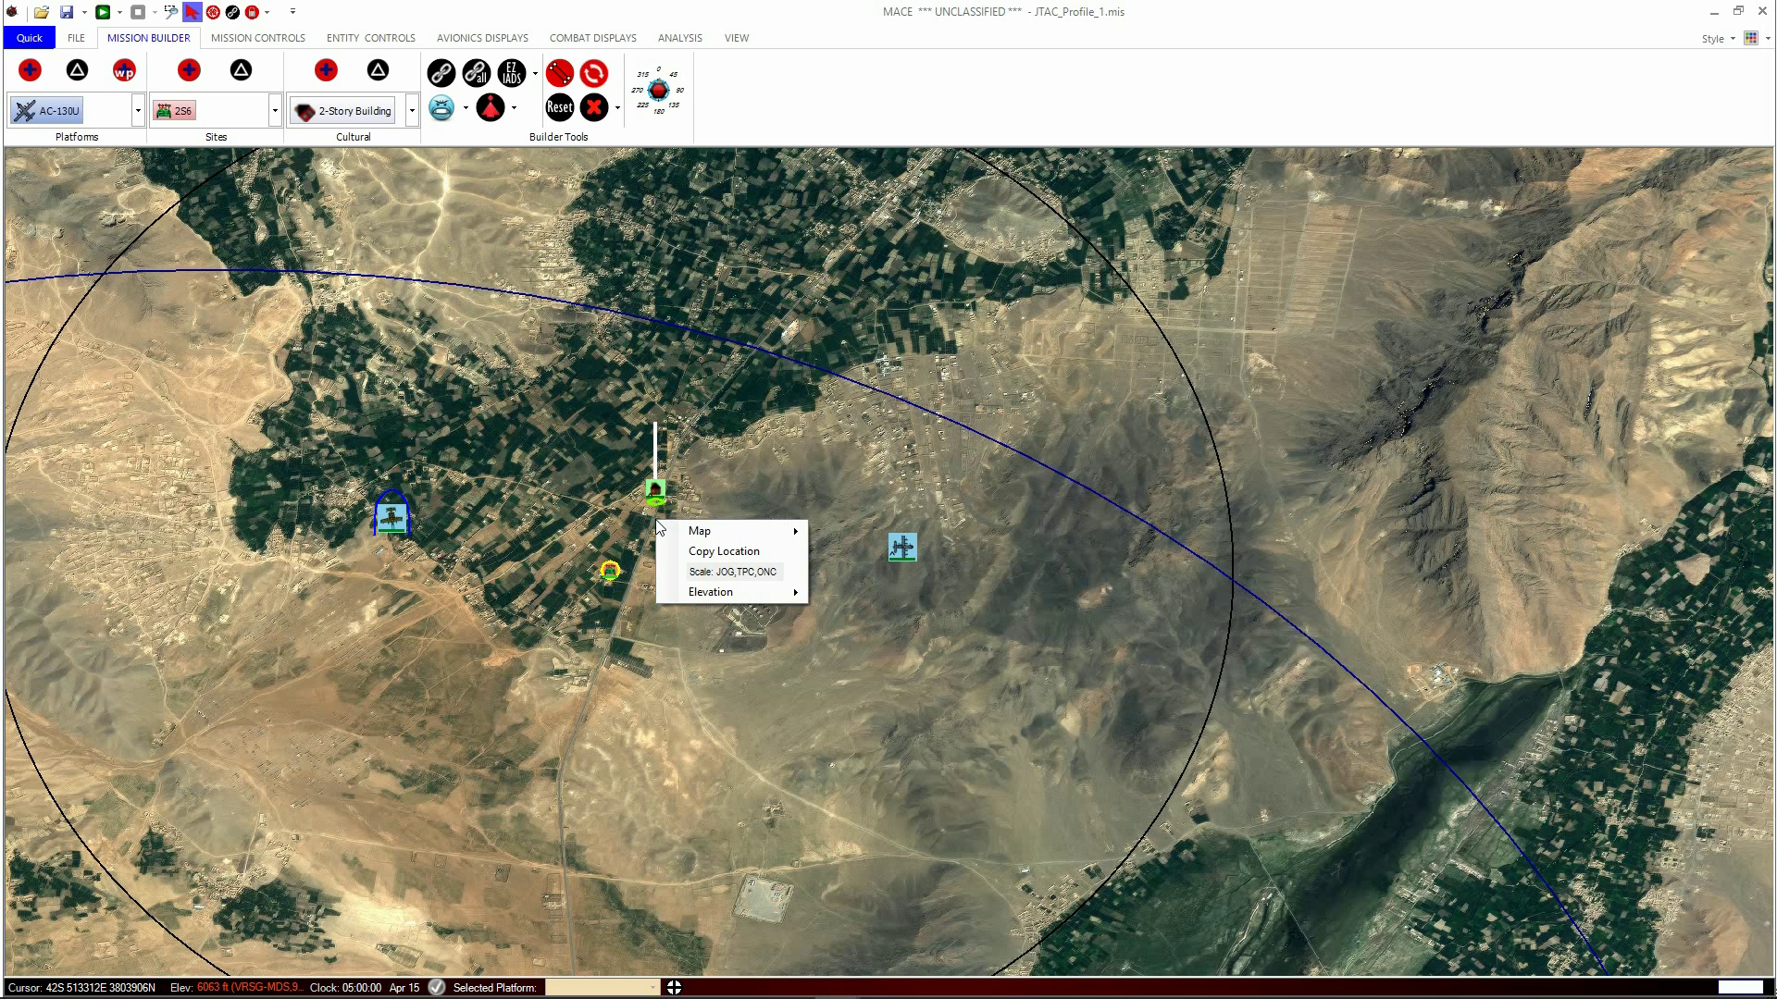
mouse_move(678, 535)
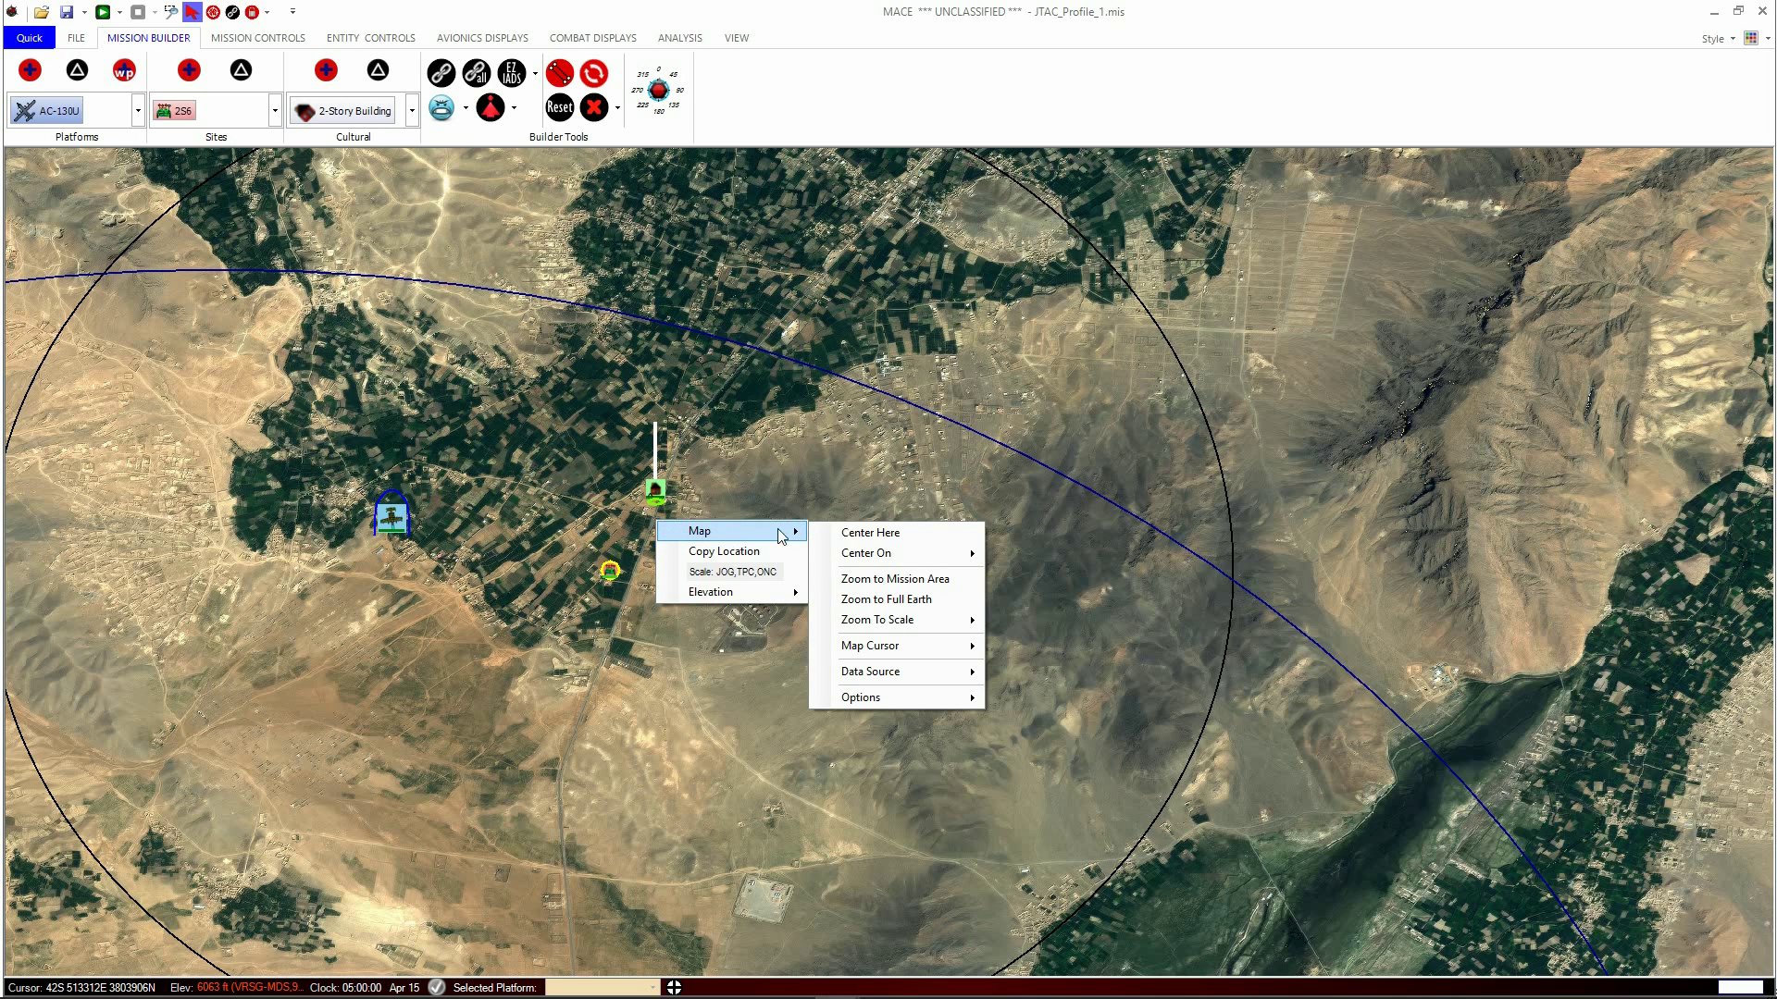
click(918, 544)
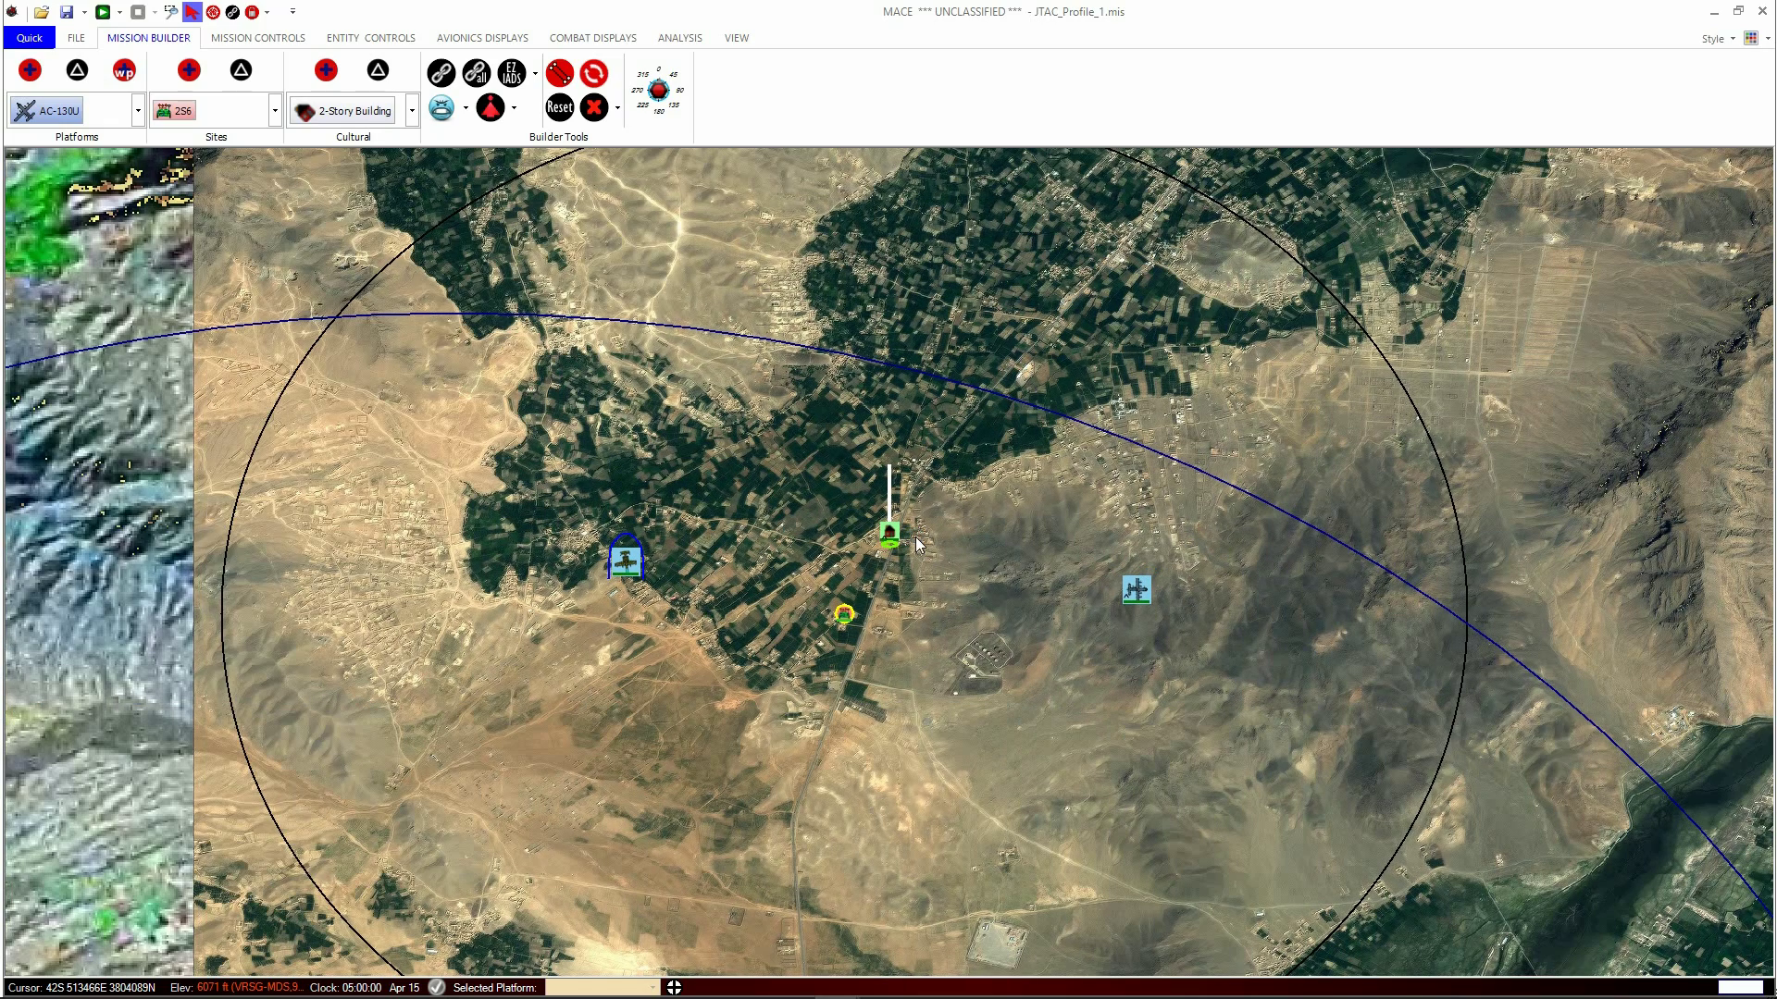
click(1235, 254)
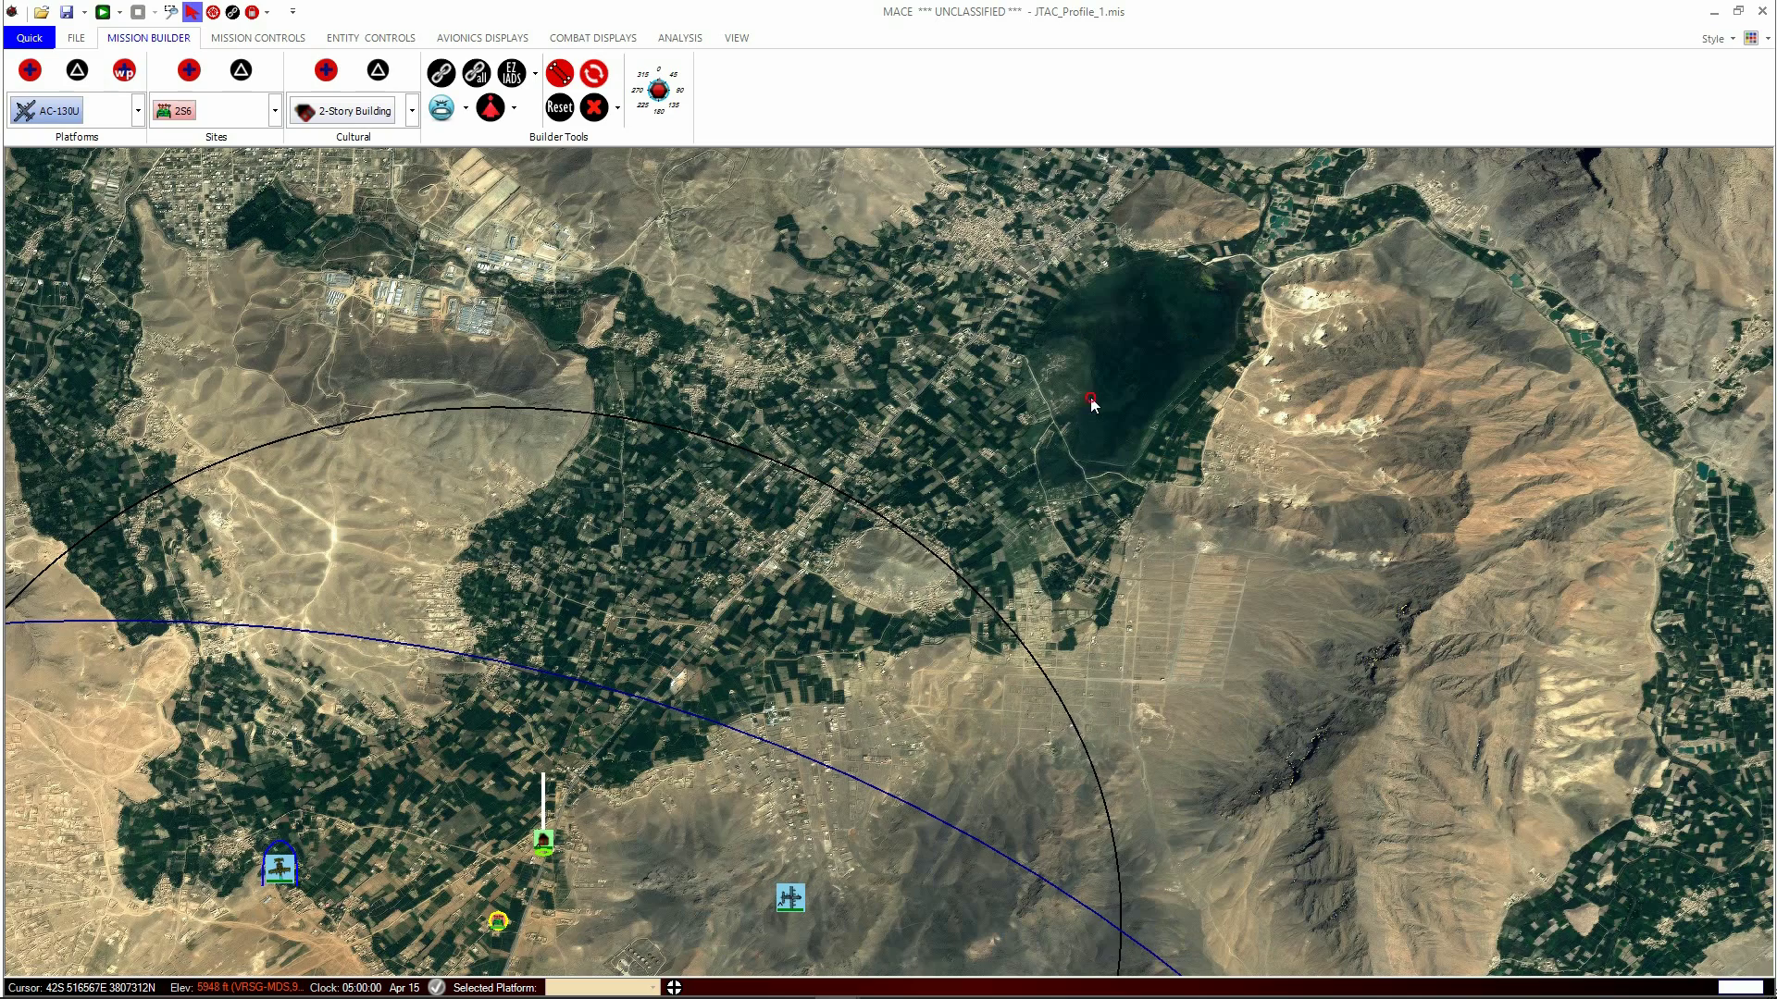
click(1092, 407)
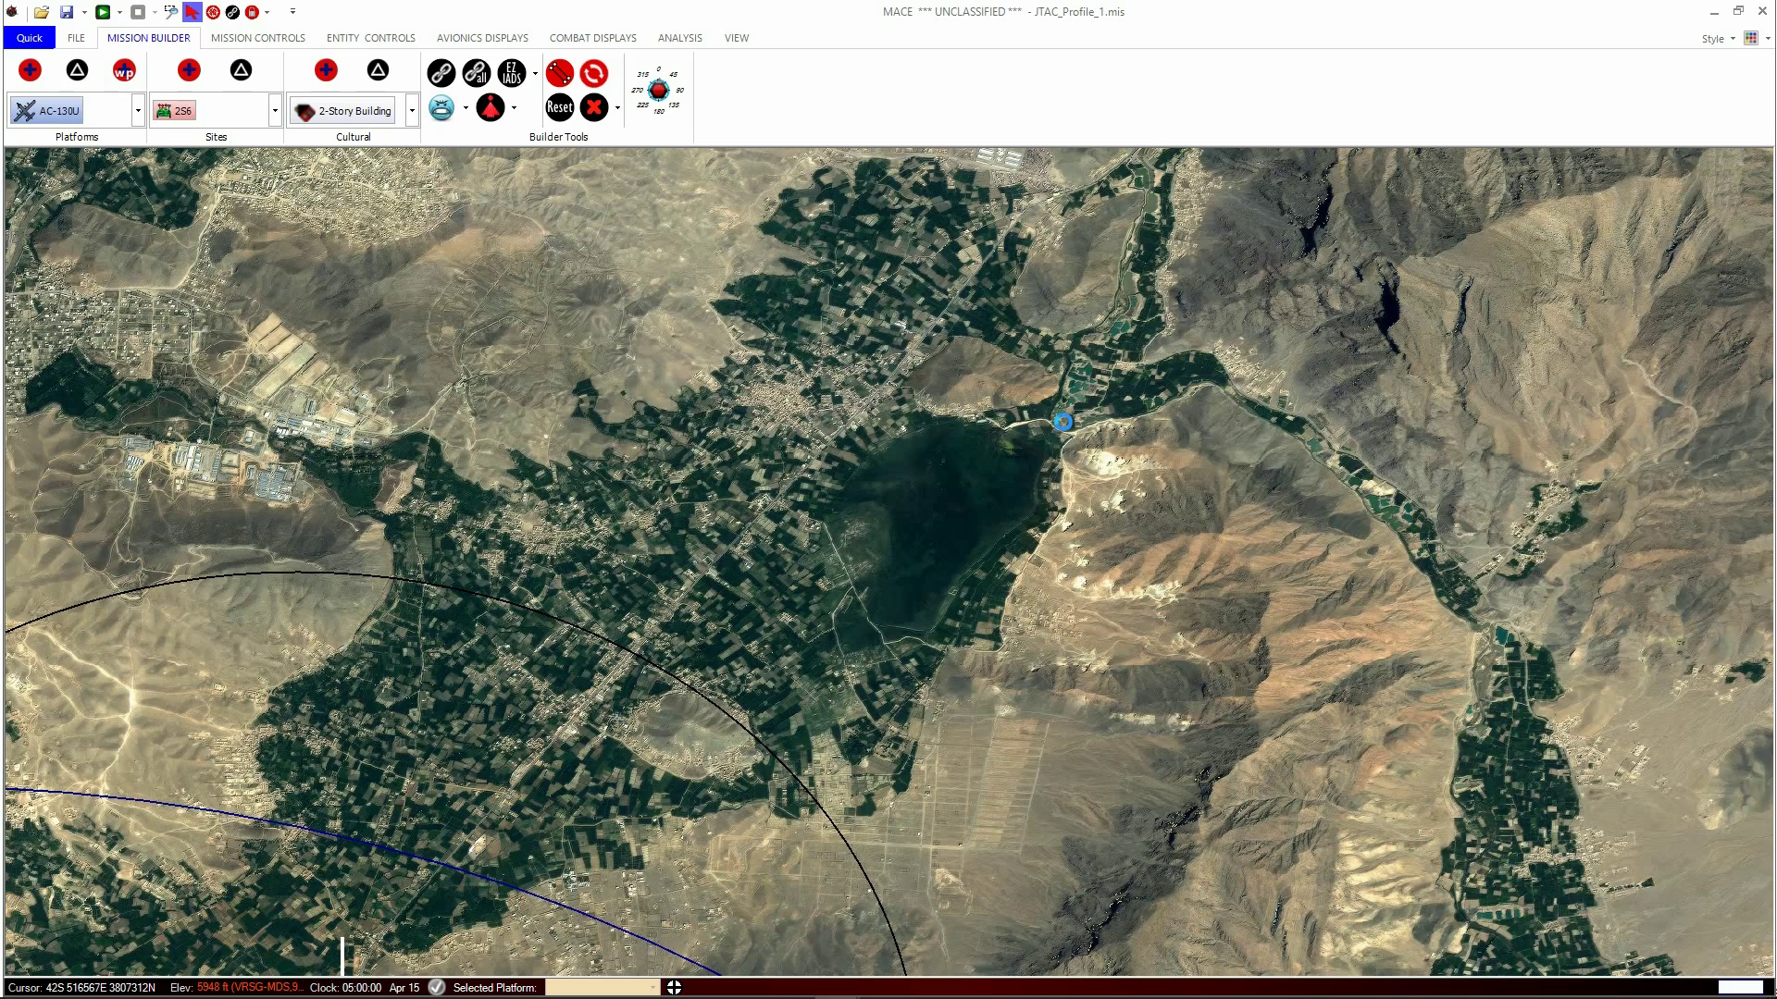
right_click(621, 791)
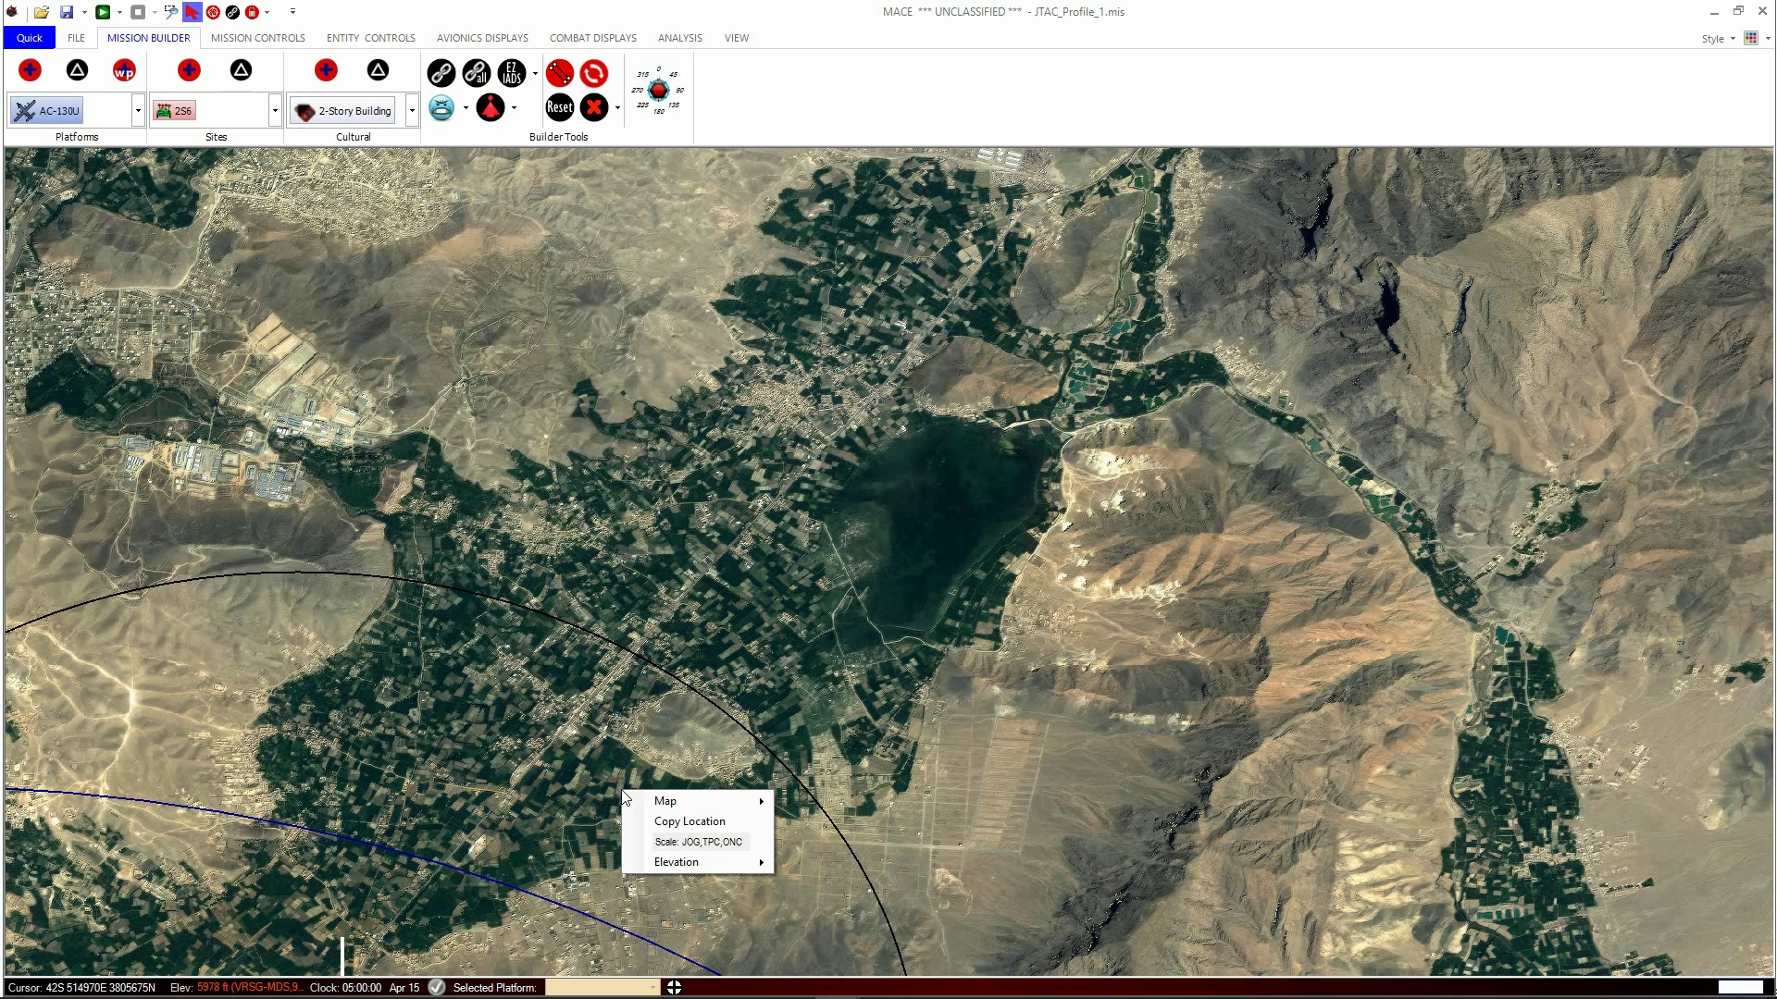
- Centre the map on the Mission Area and start the mission clock
mouse_move(640, 802)
mouse_move(841, 831)
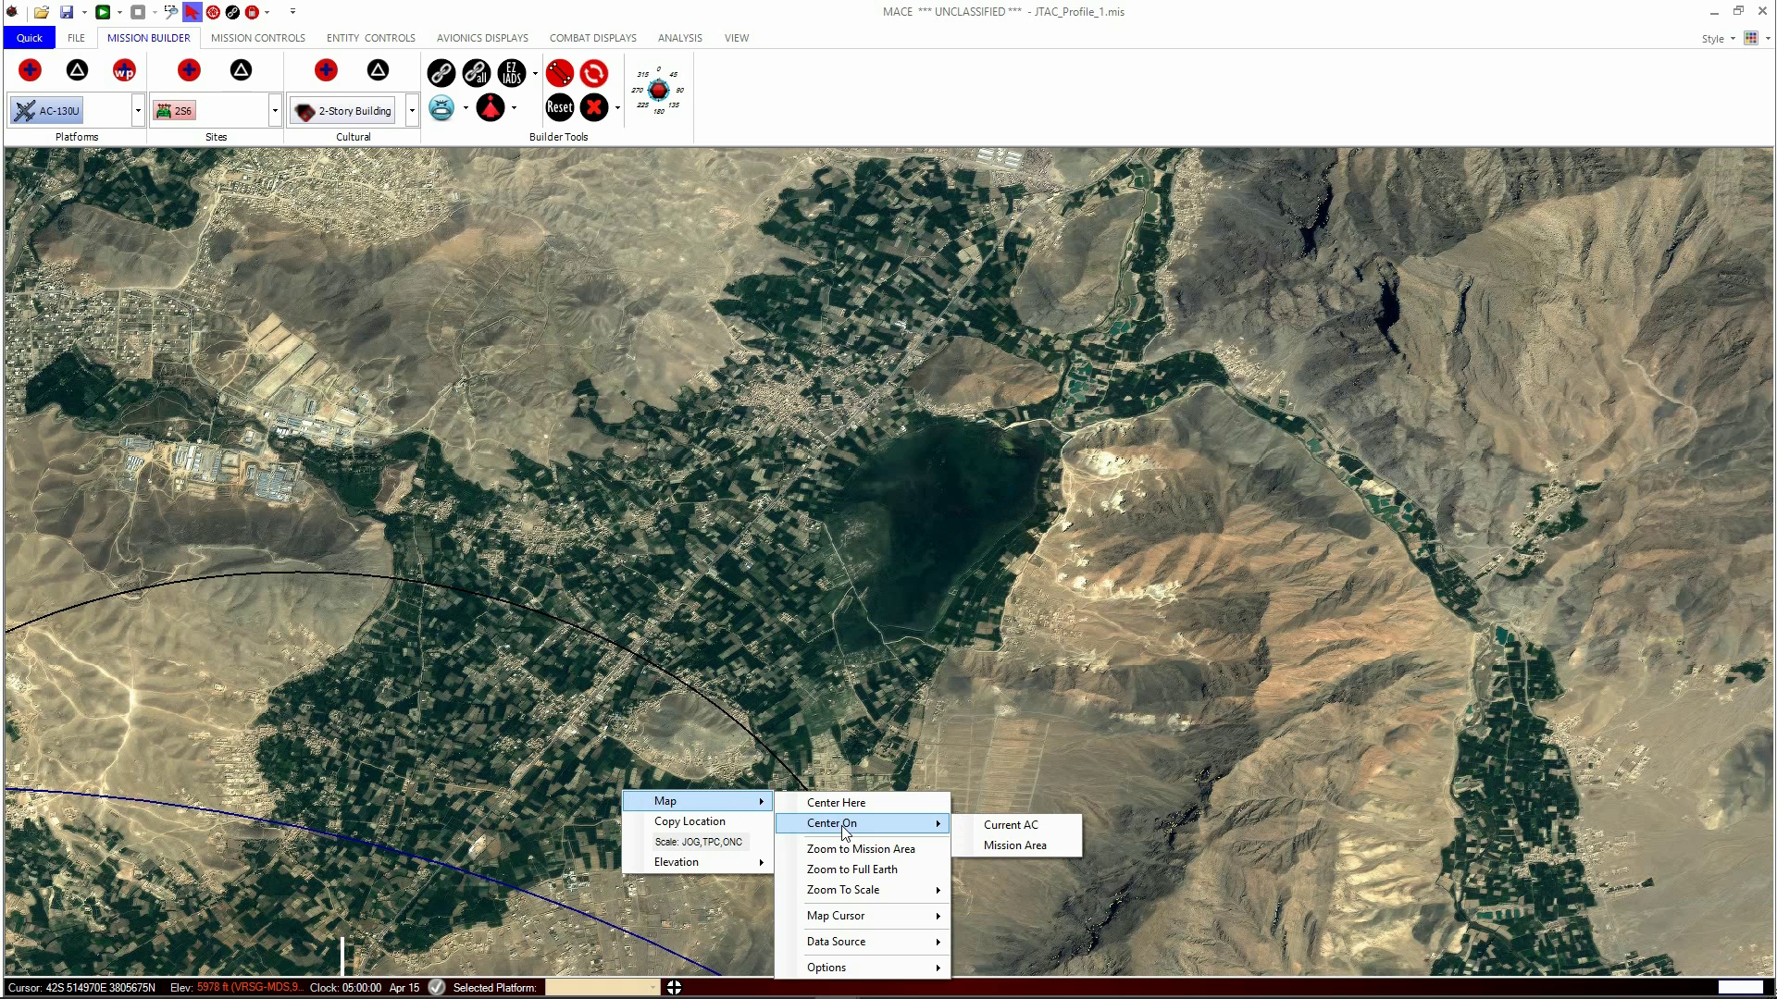
click(1005, 845)
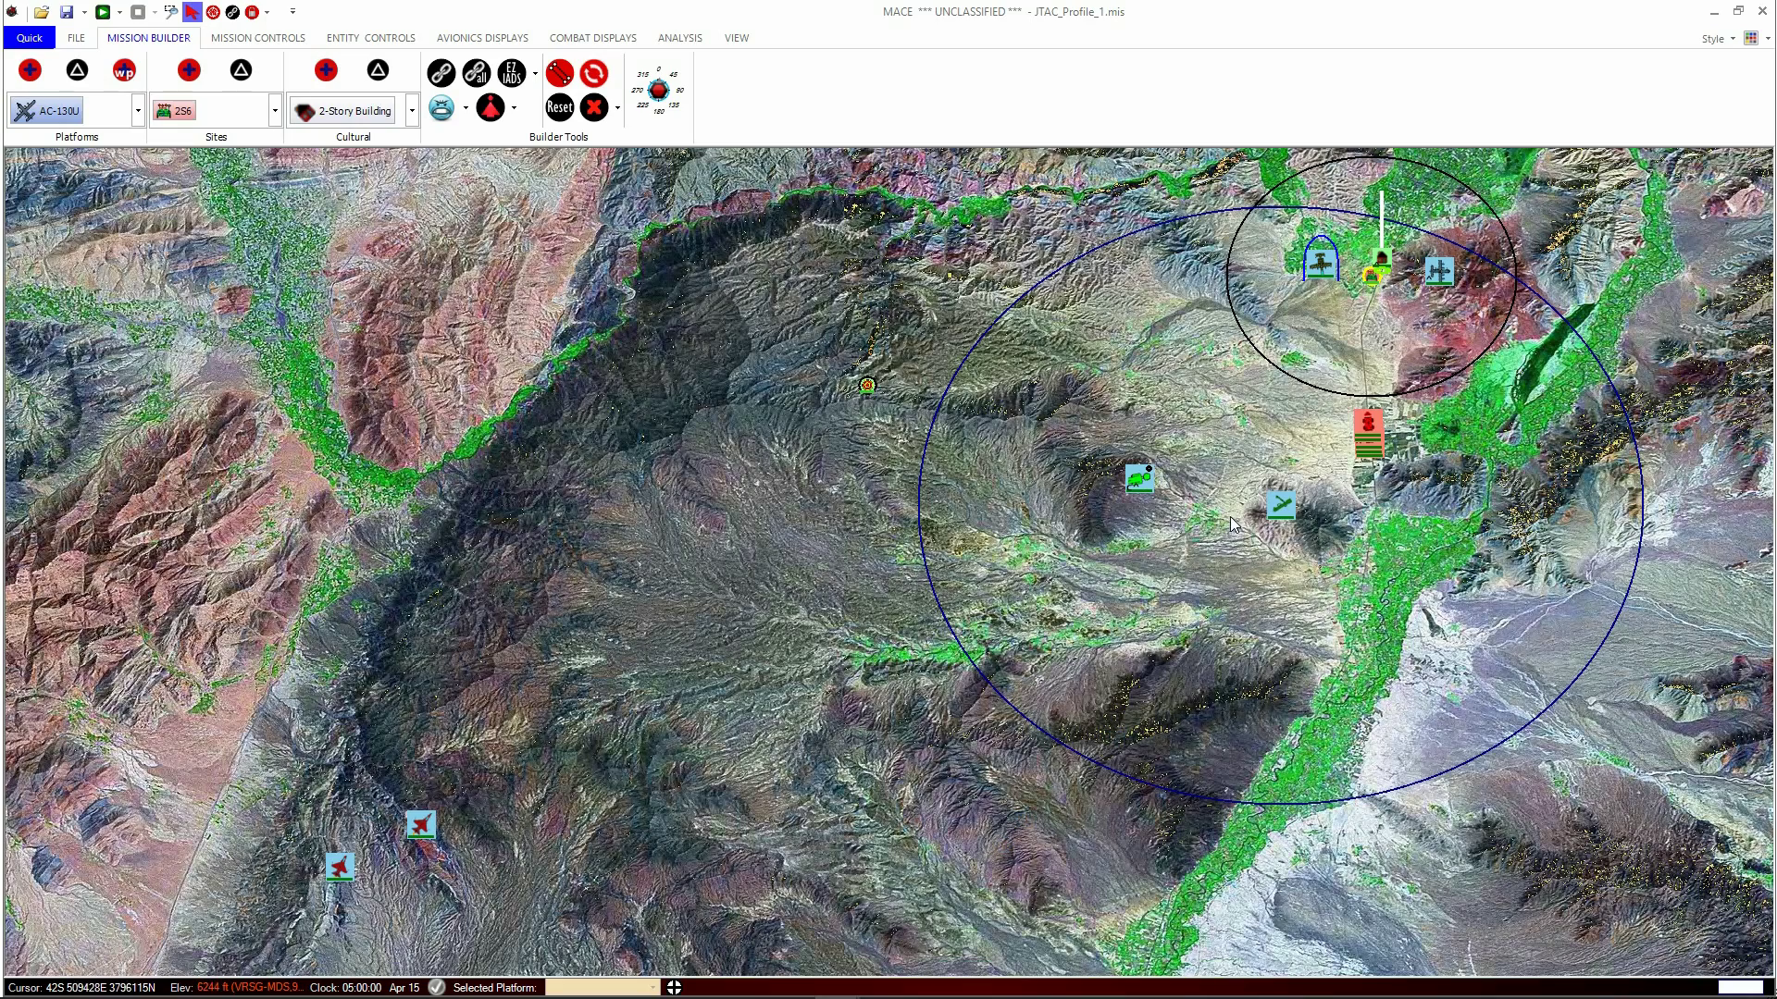
click(130, 11)
- Run the simulation and centre the map on the current A-10C and its route
click(1326, 274)
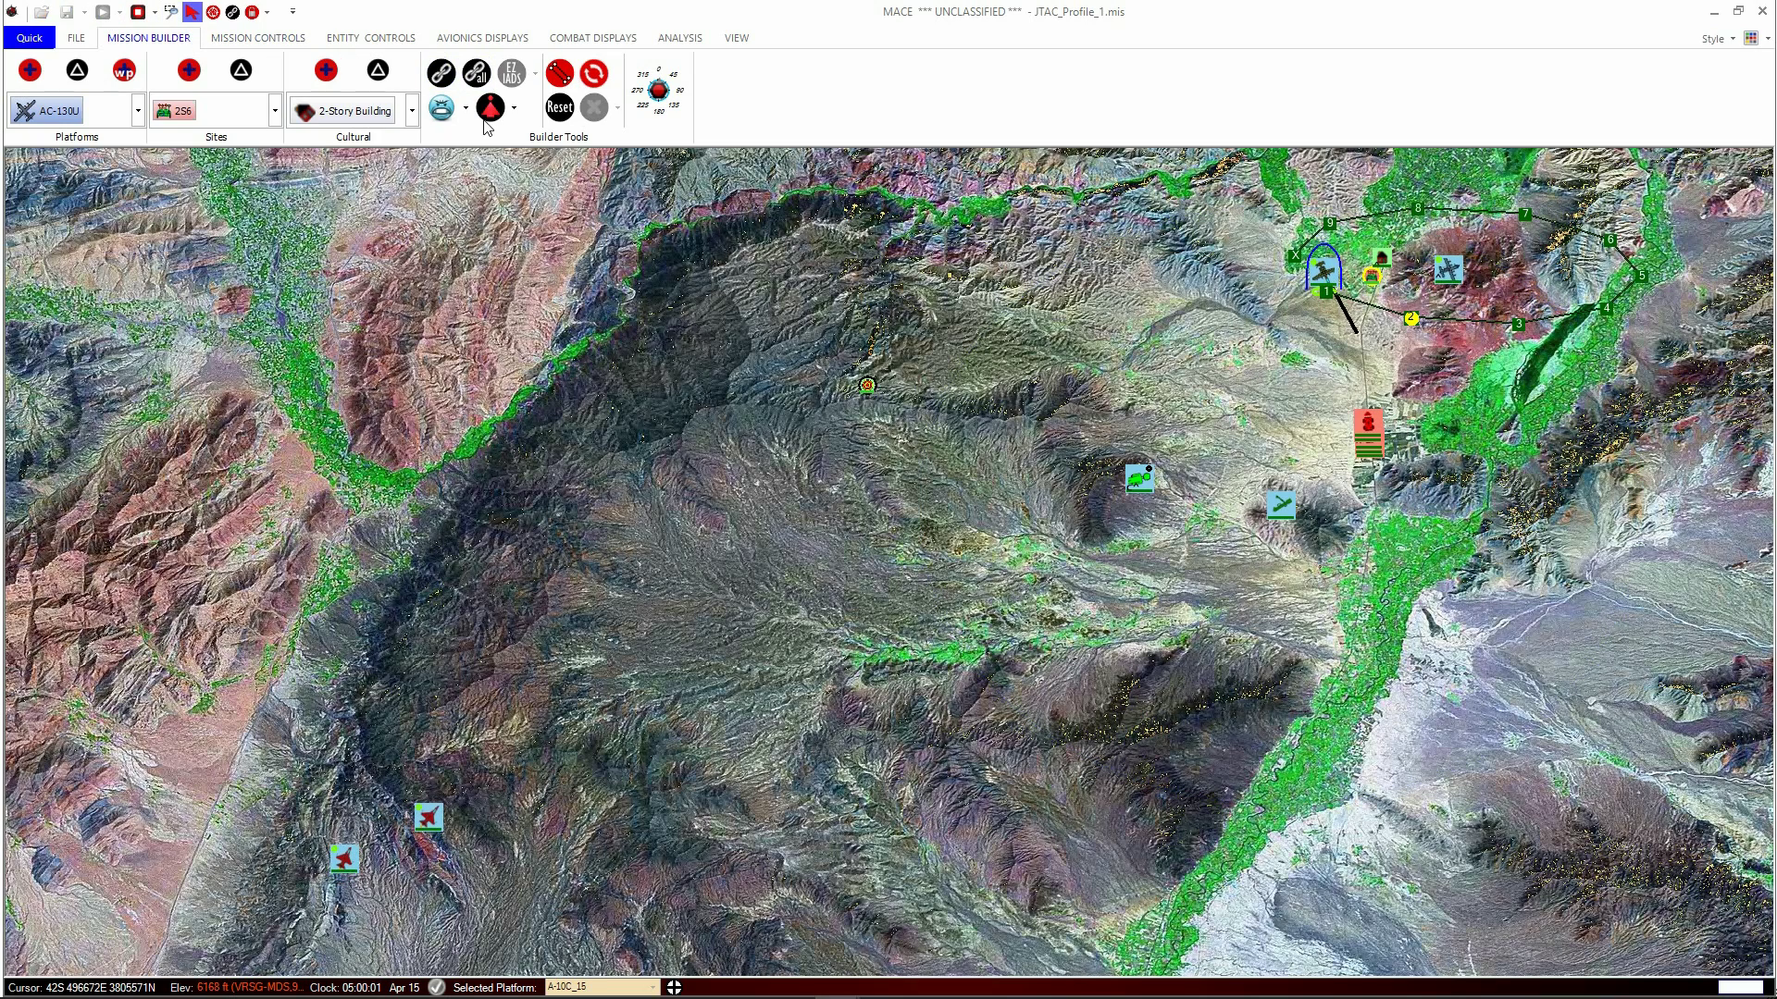
right_click(1221, 383)
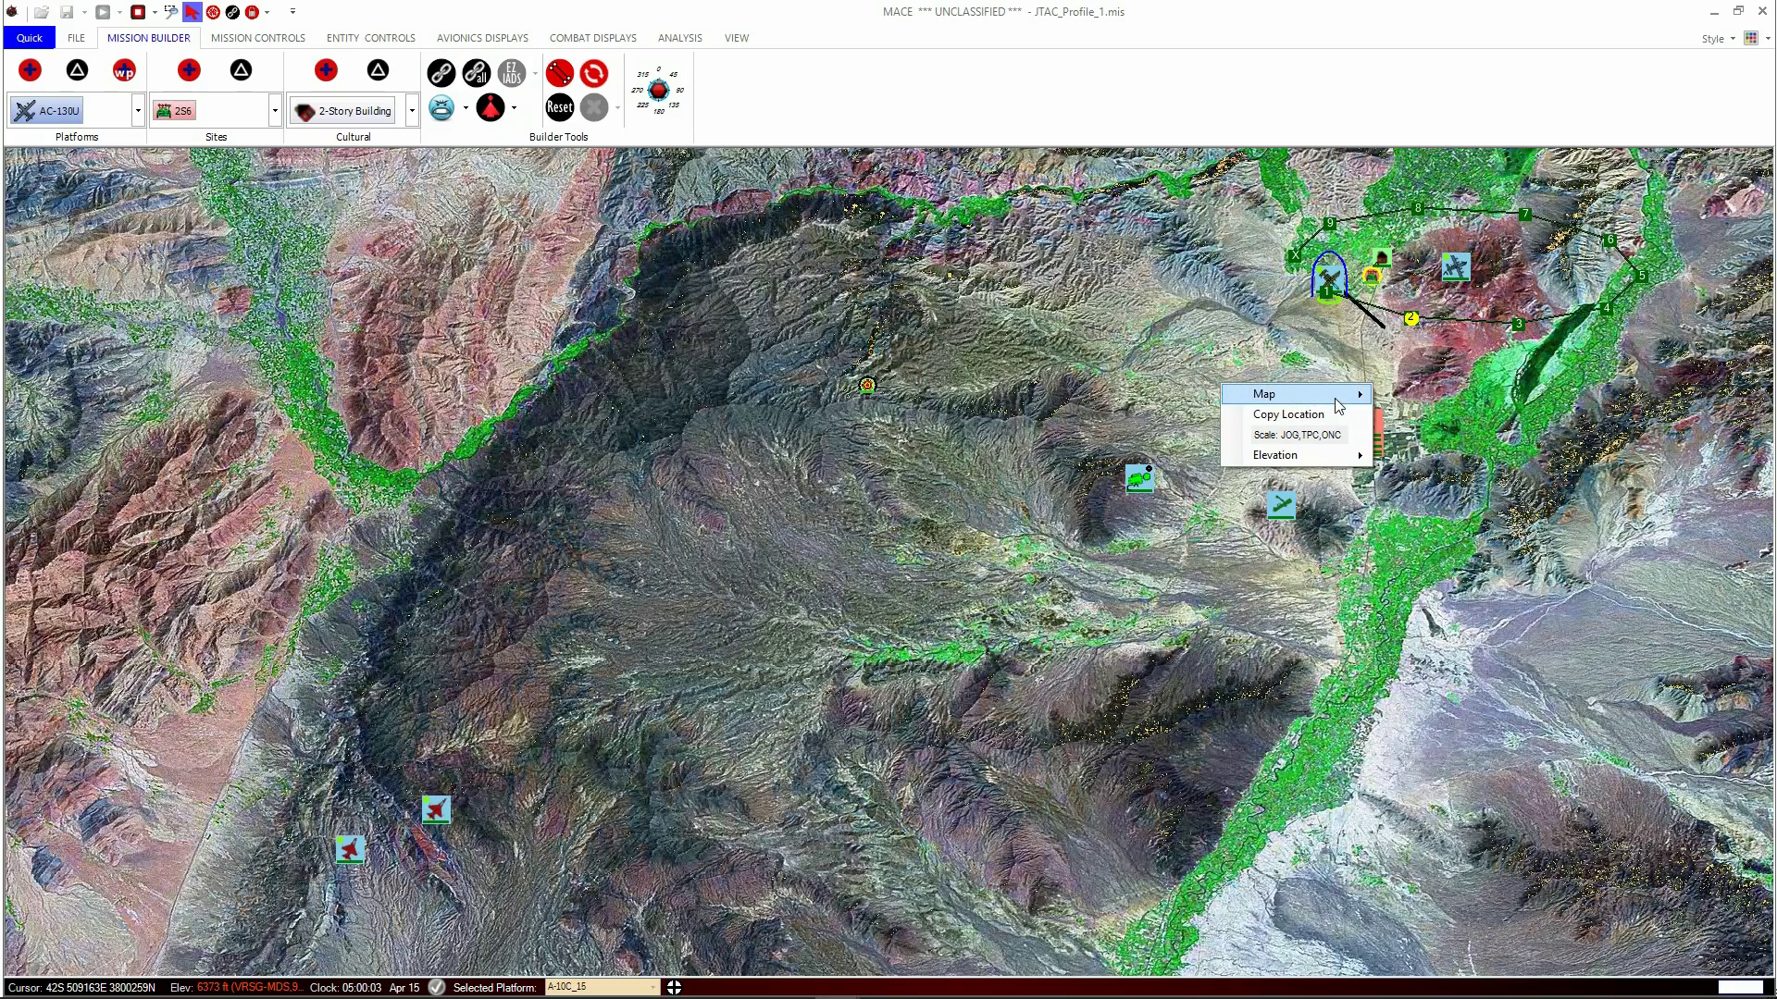
mouse_move(1314, 394)
mouse_move(1466, 419)
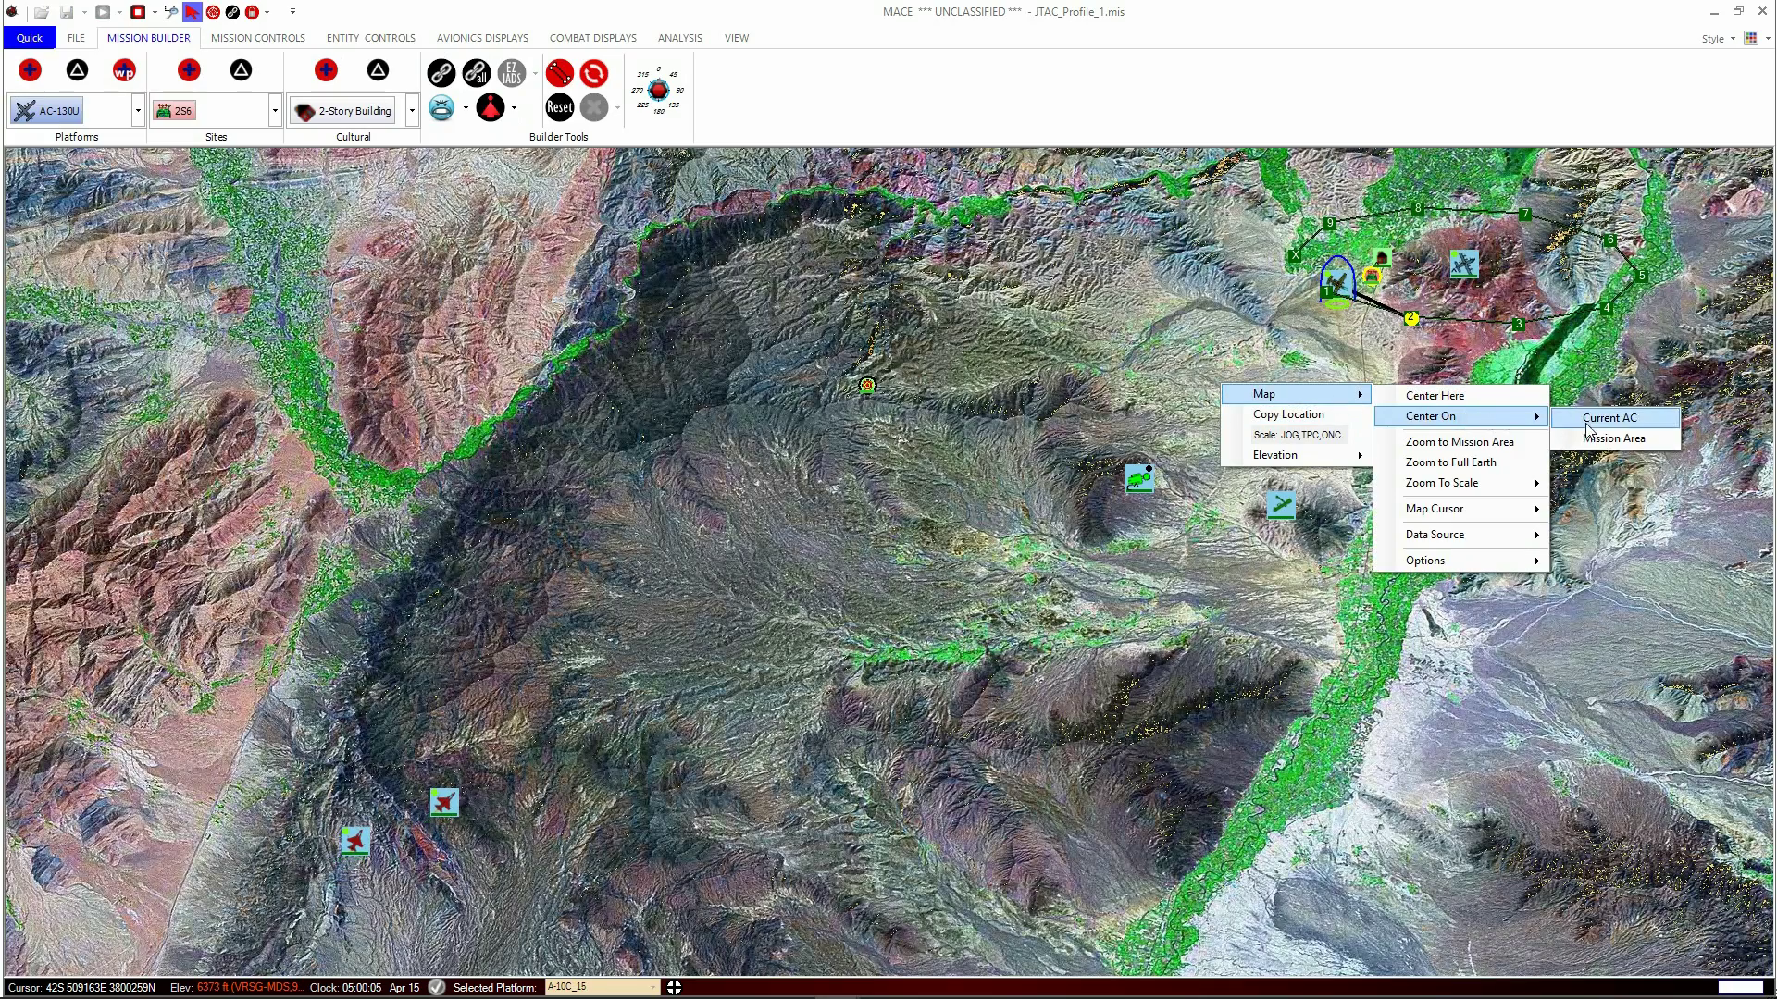
click(1590, 419)
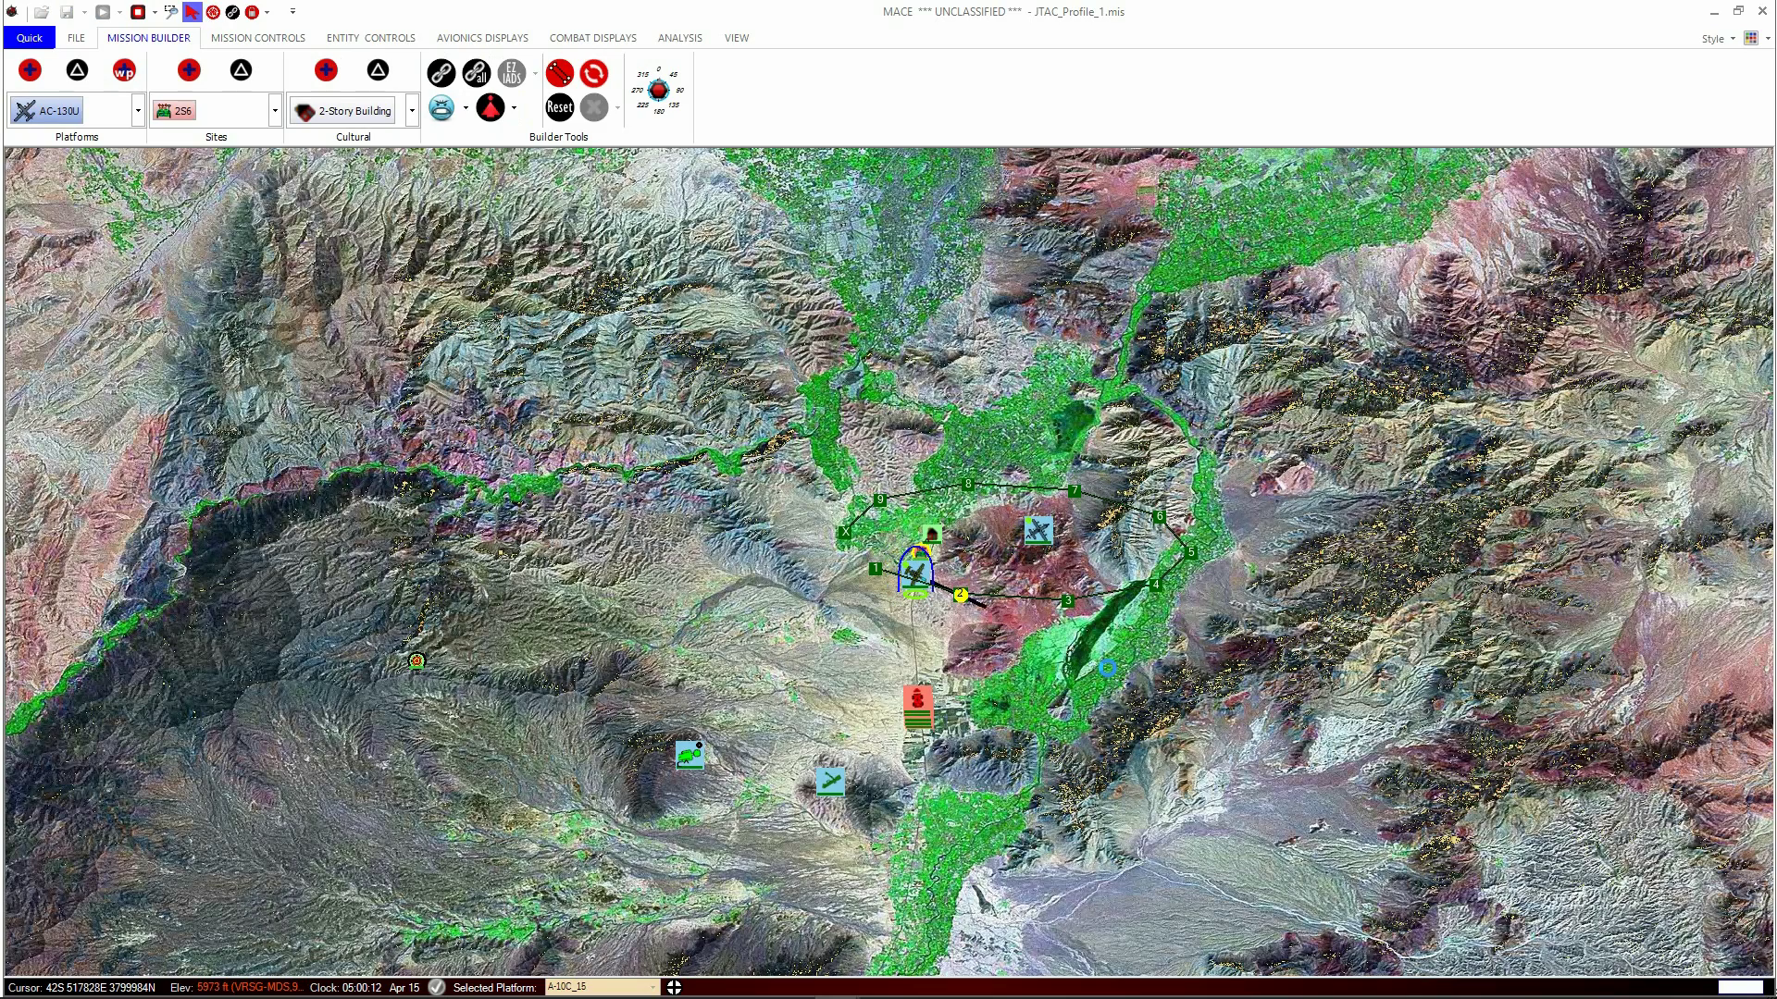
drag(1329, 782, 1110, 675)
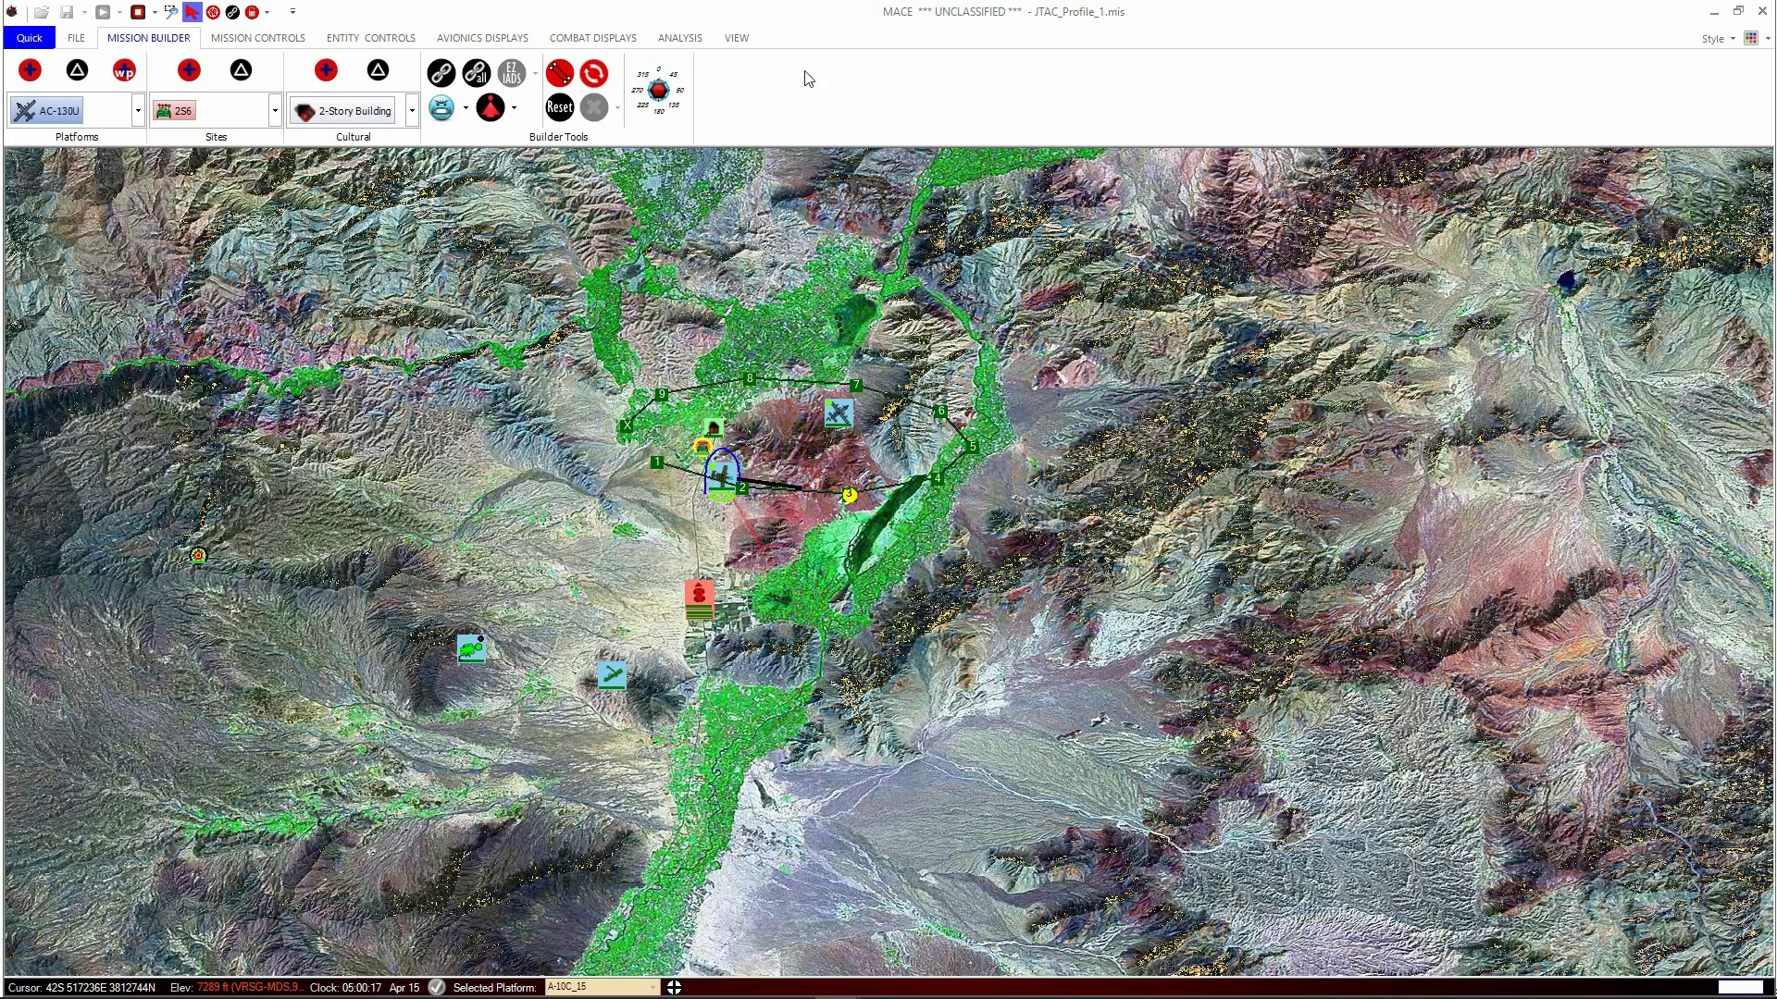
click(737, 38)
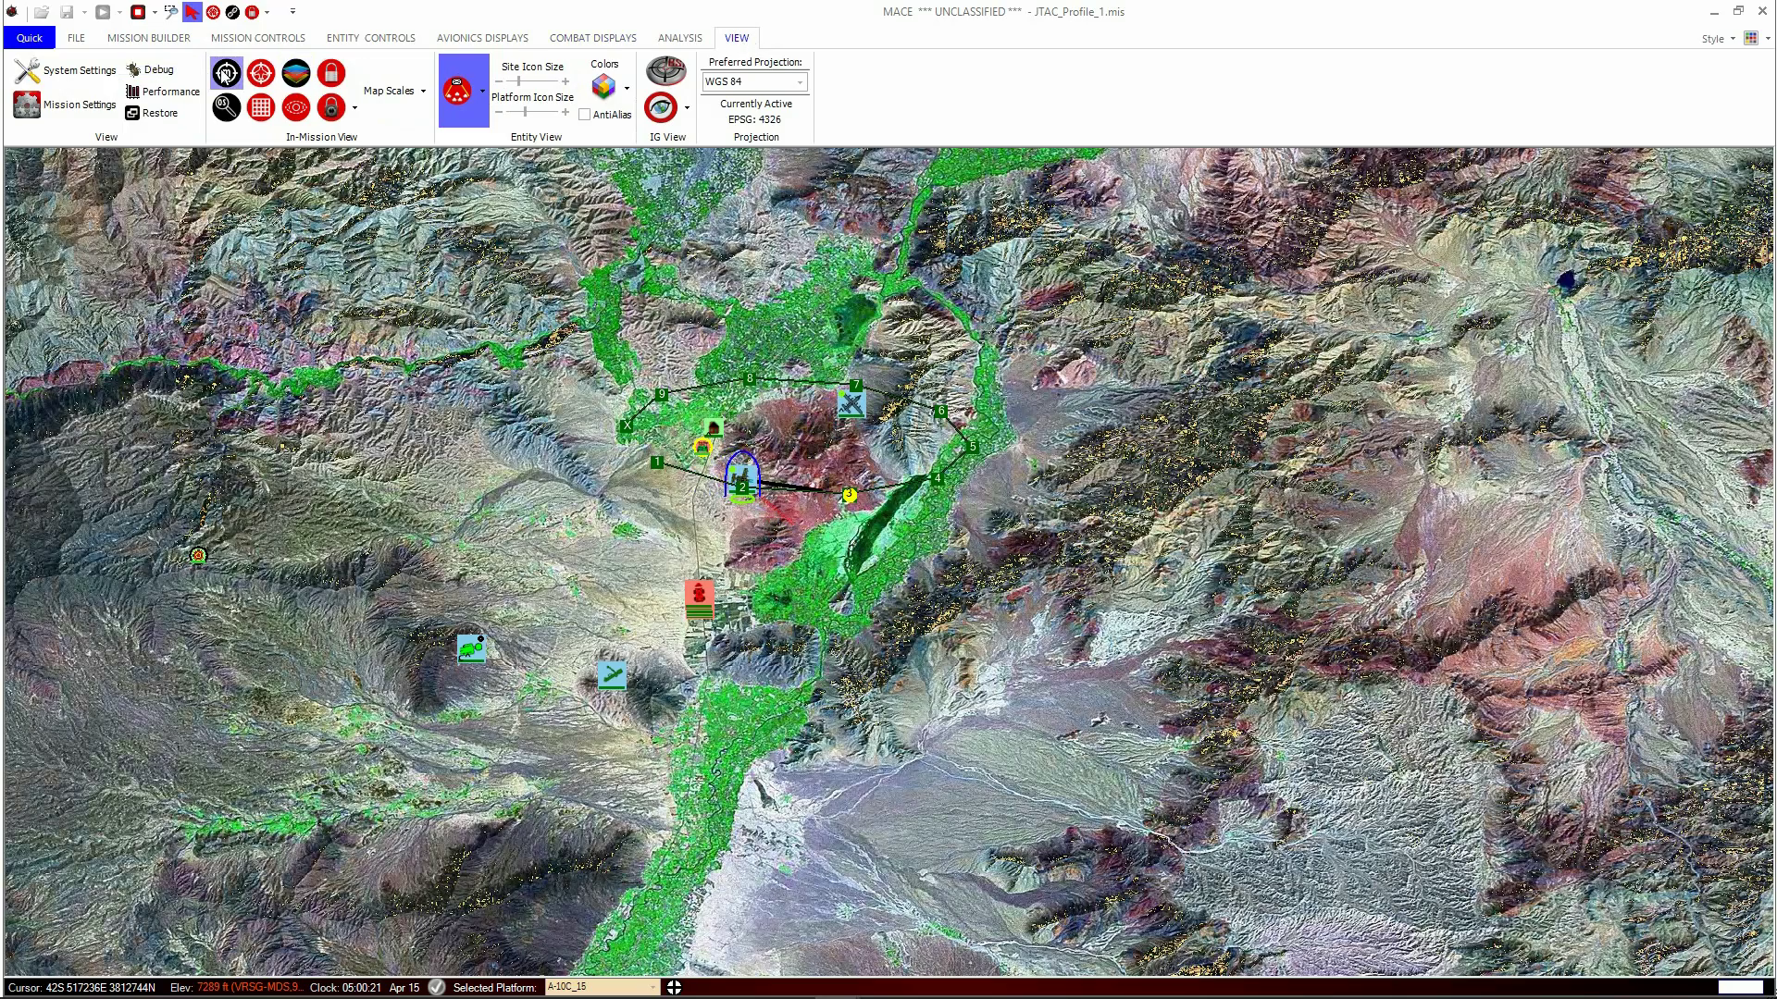
- Centre and zoom the map on the ownship, then select the JTAC_1 observer
click(226, 73)
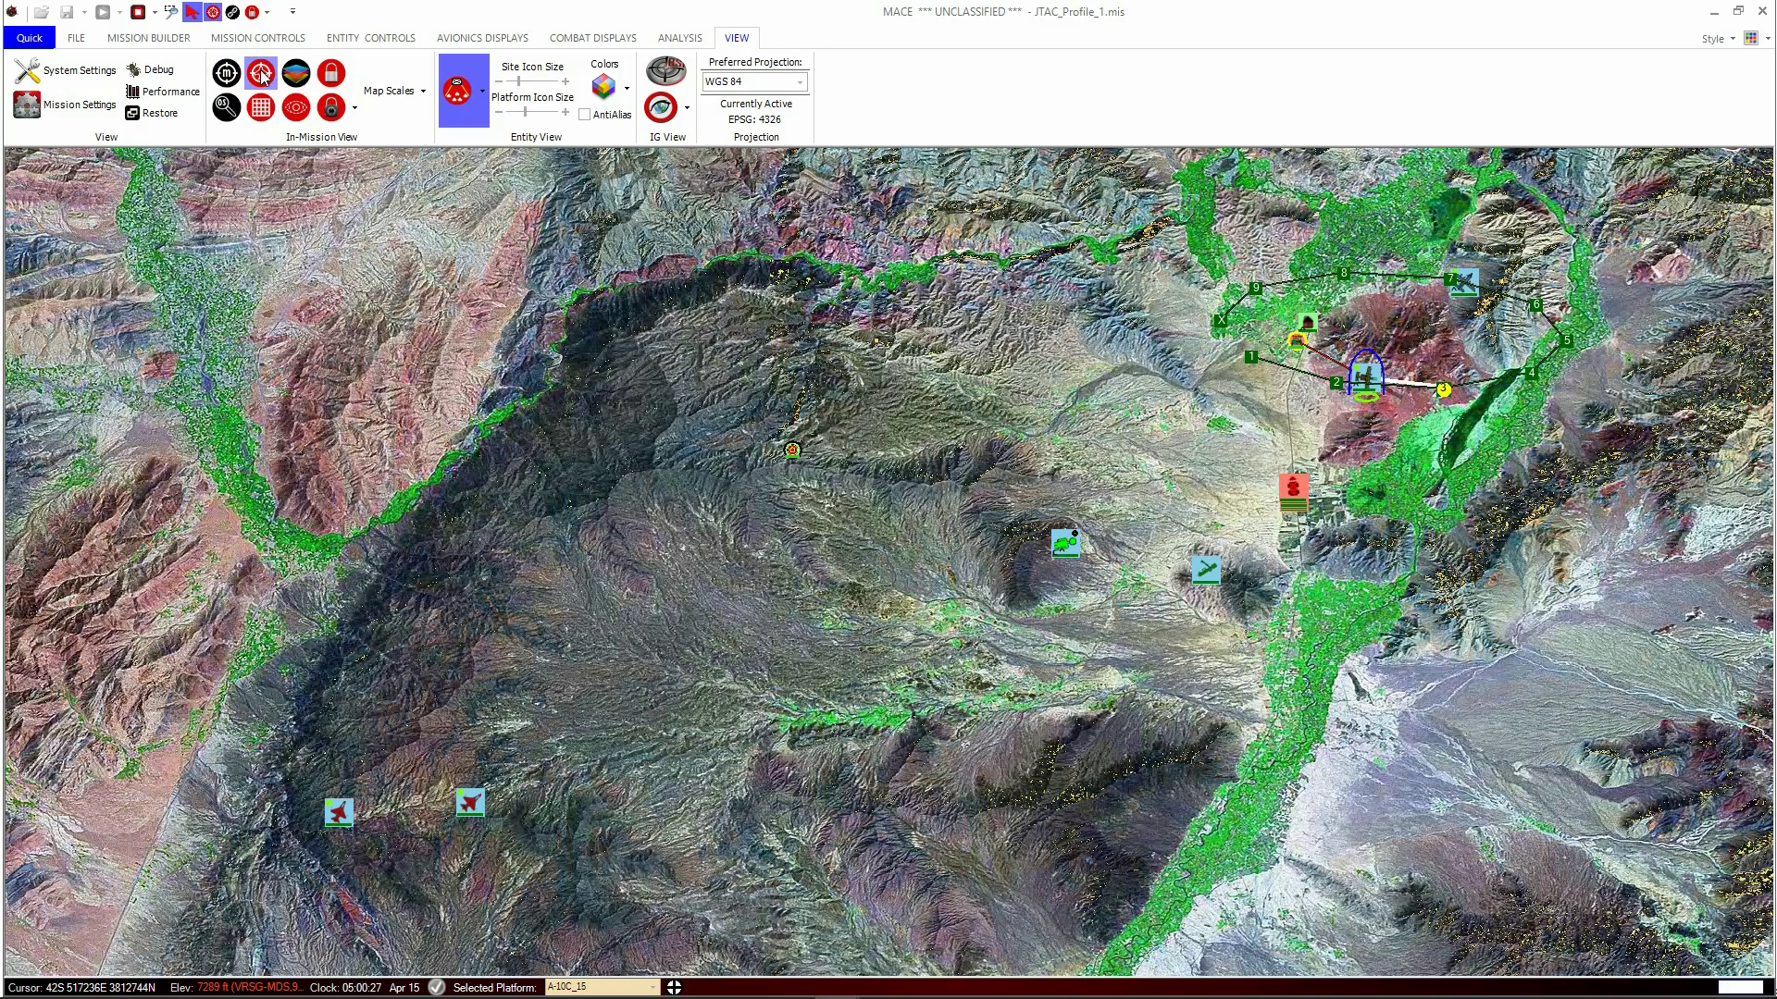
click(262, 76)
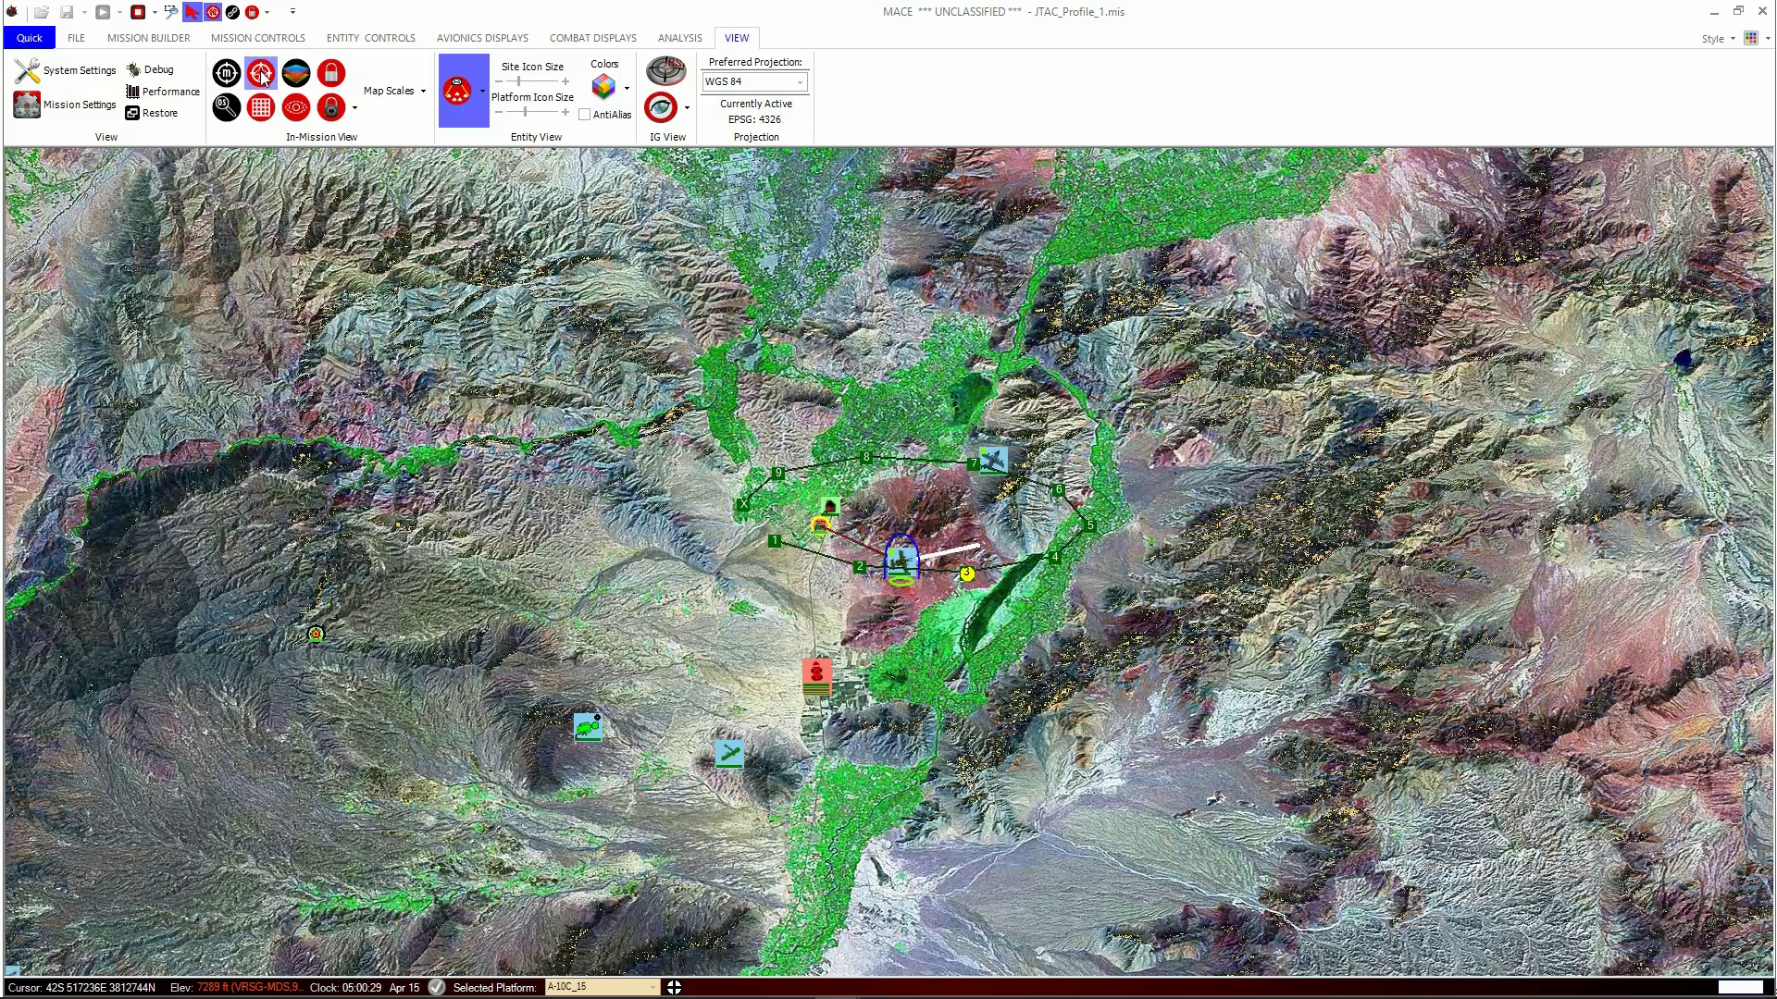
click(227, 107)
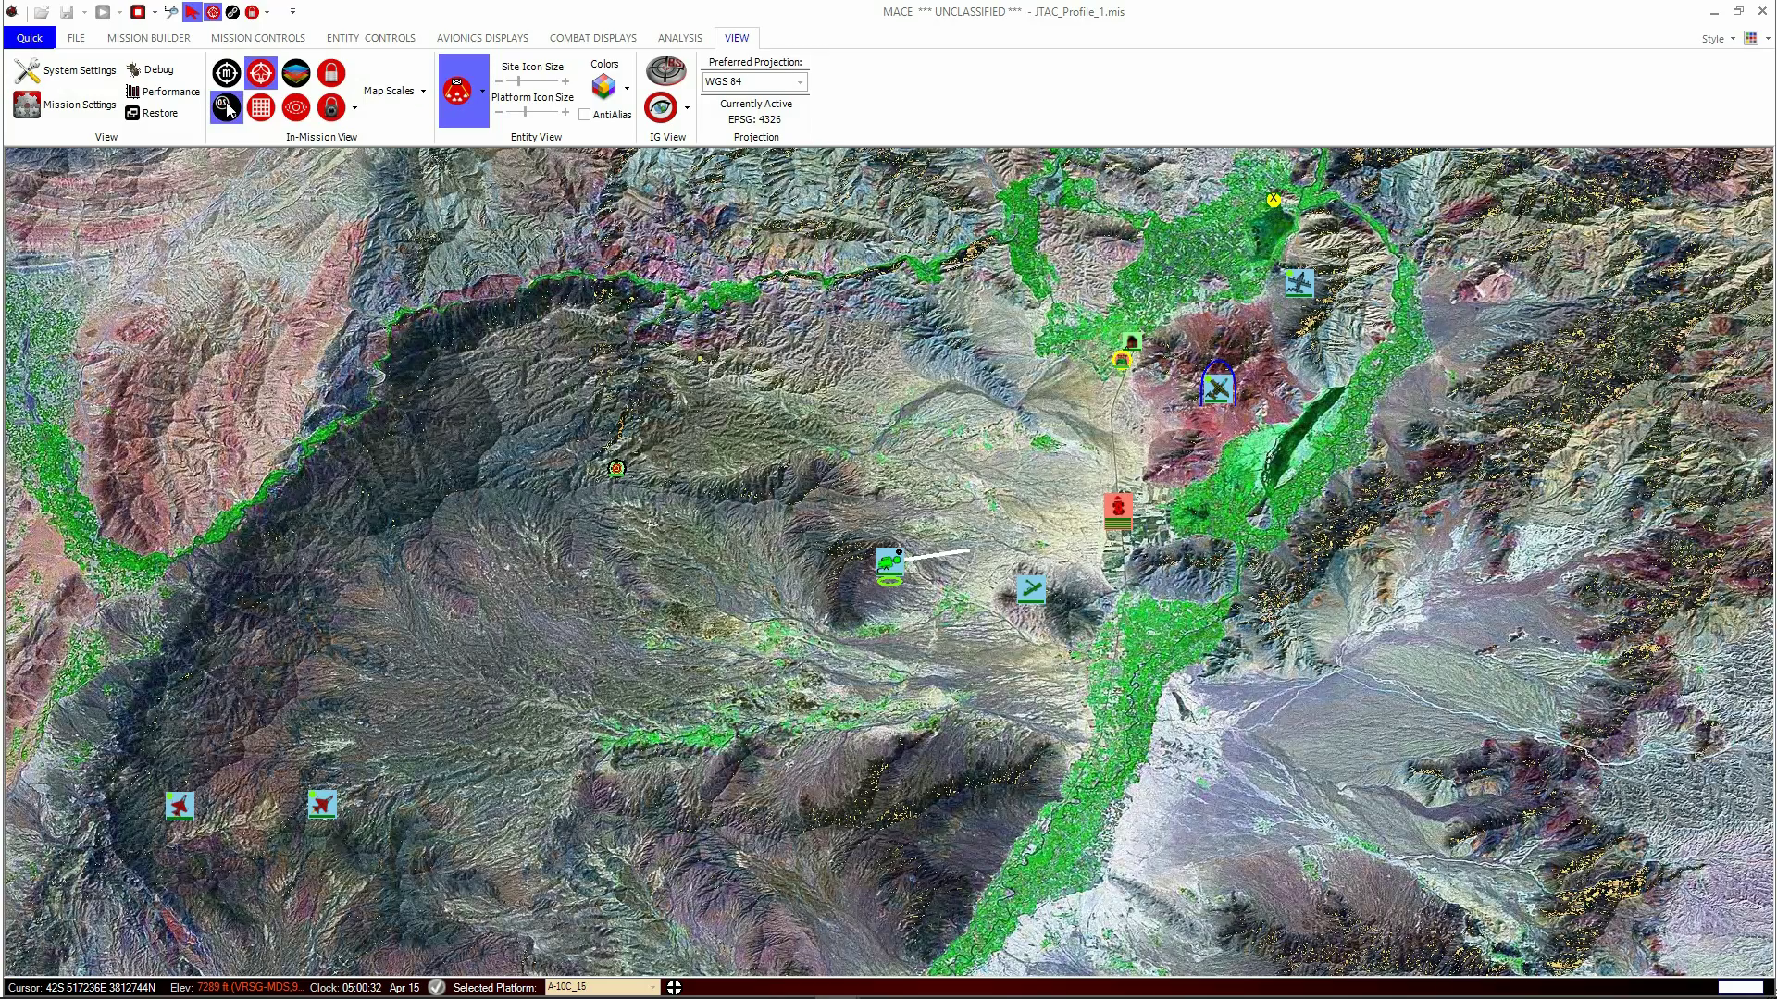
click(895, 586)
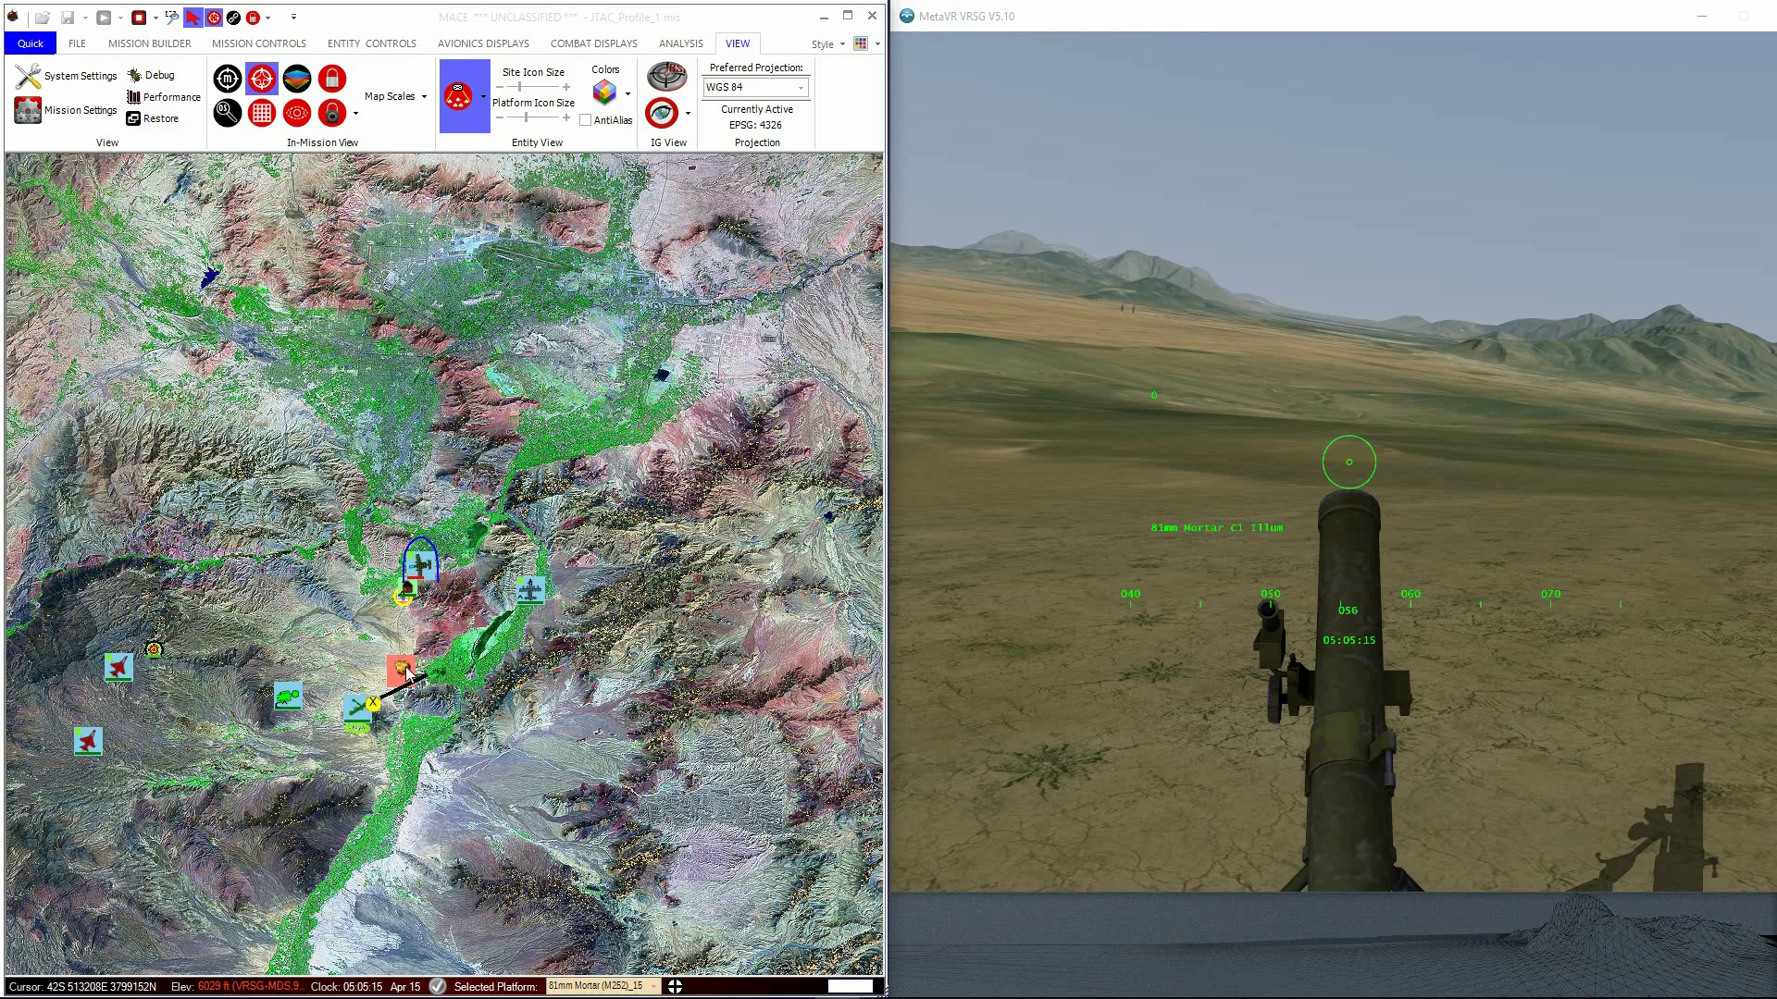
drag(407, 673, 497, 527)
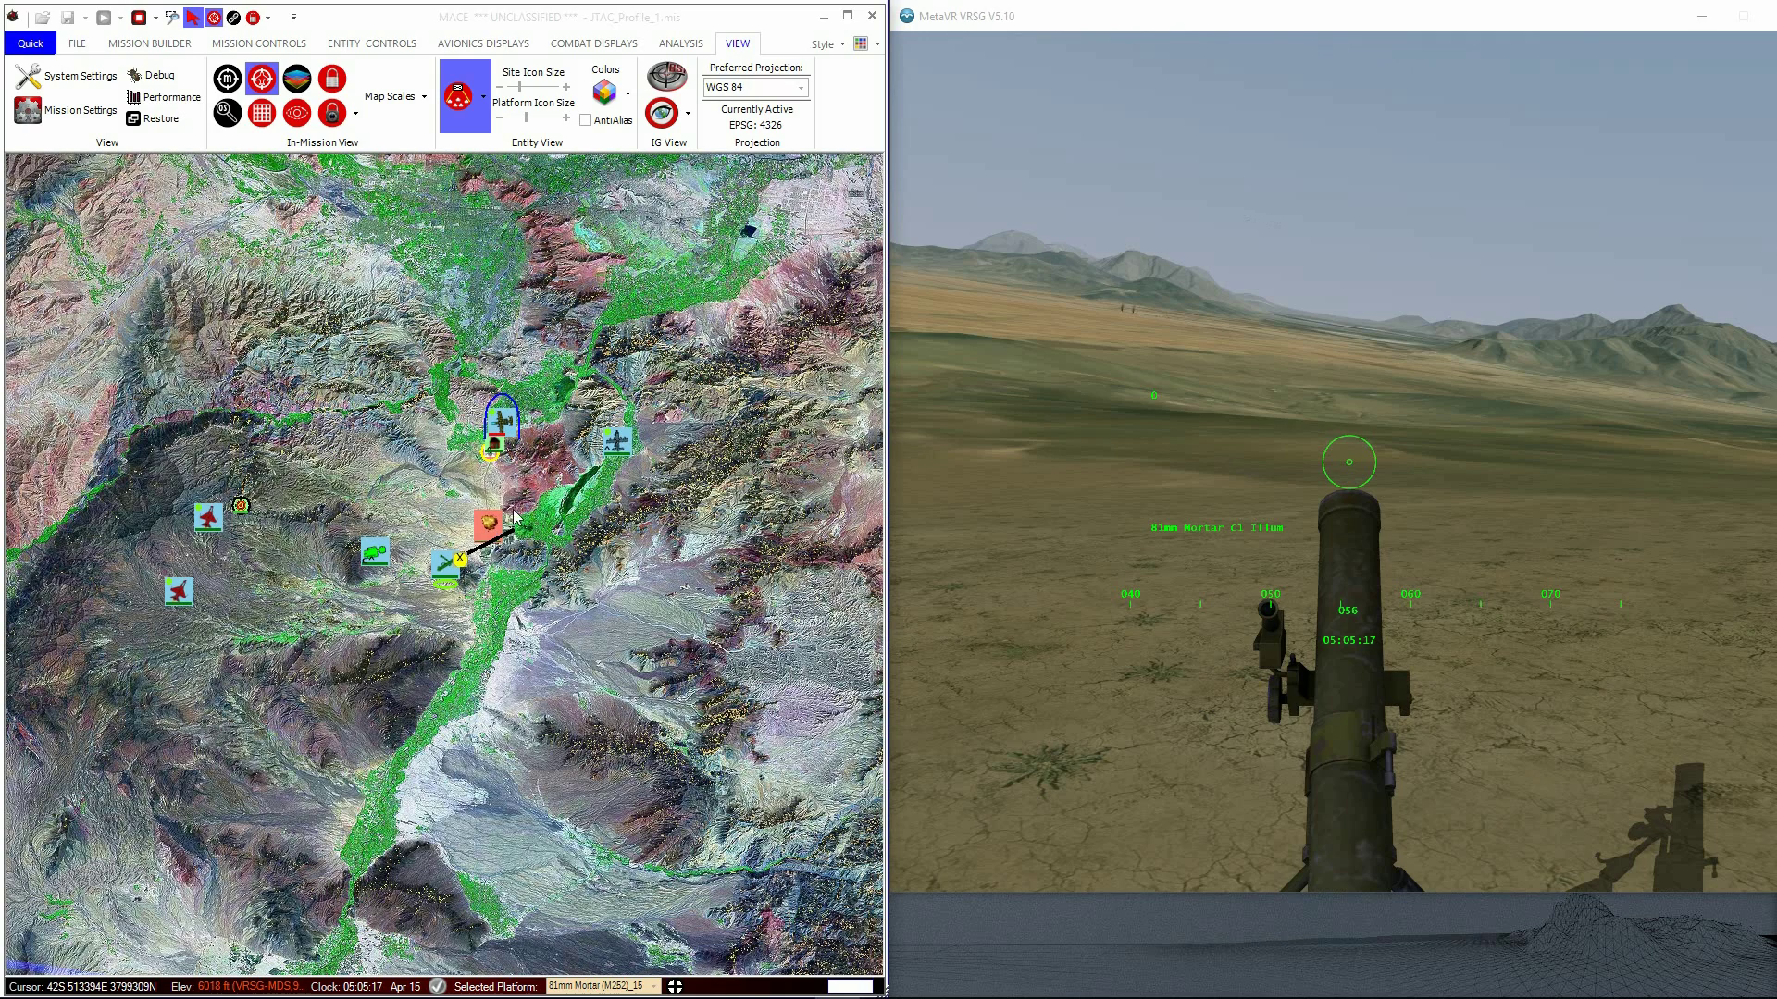
click(500, 426)
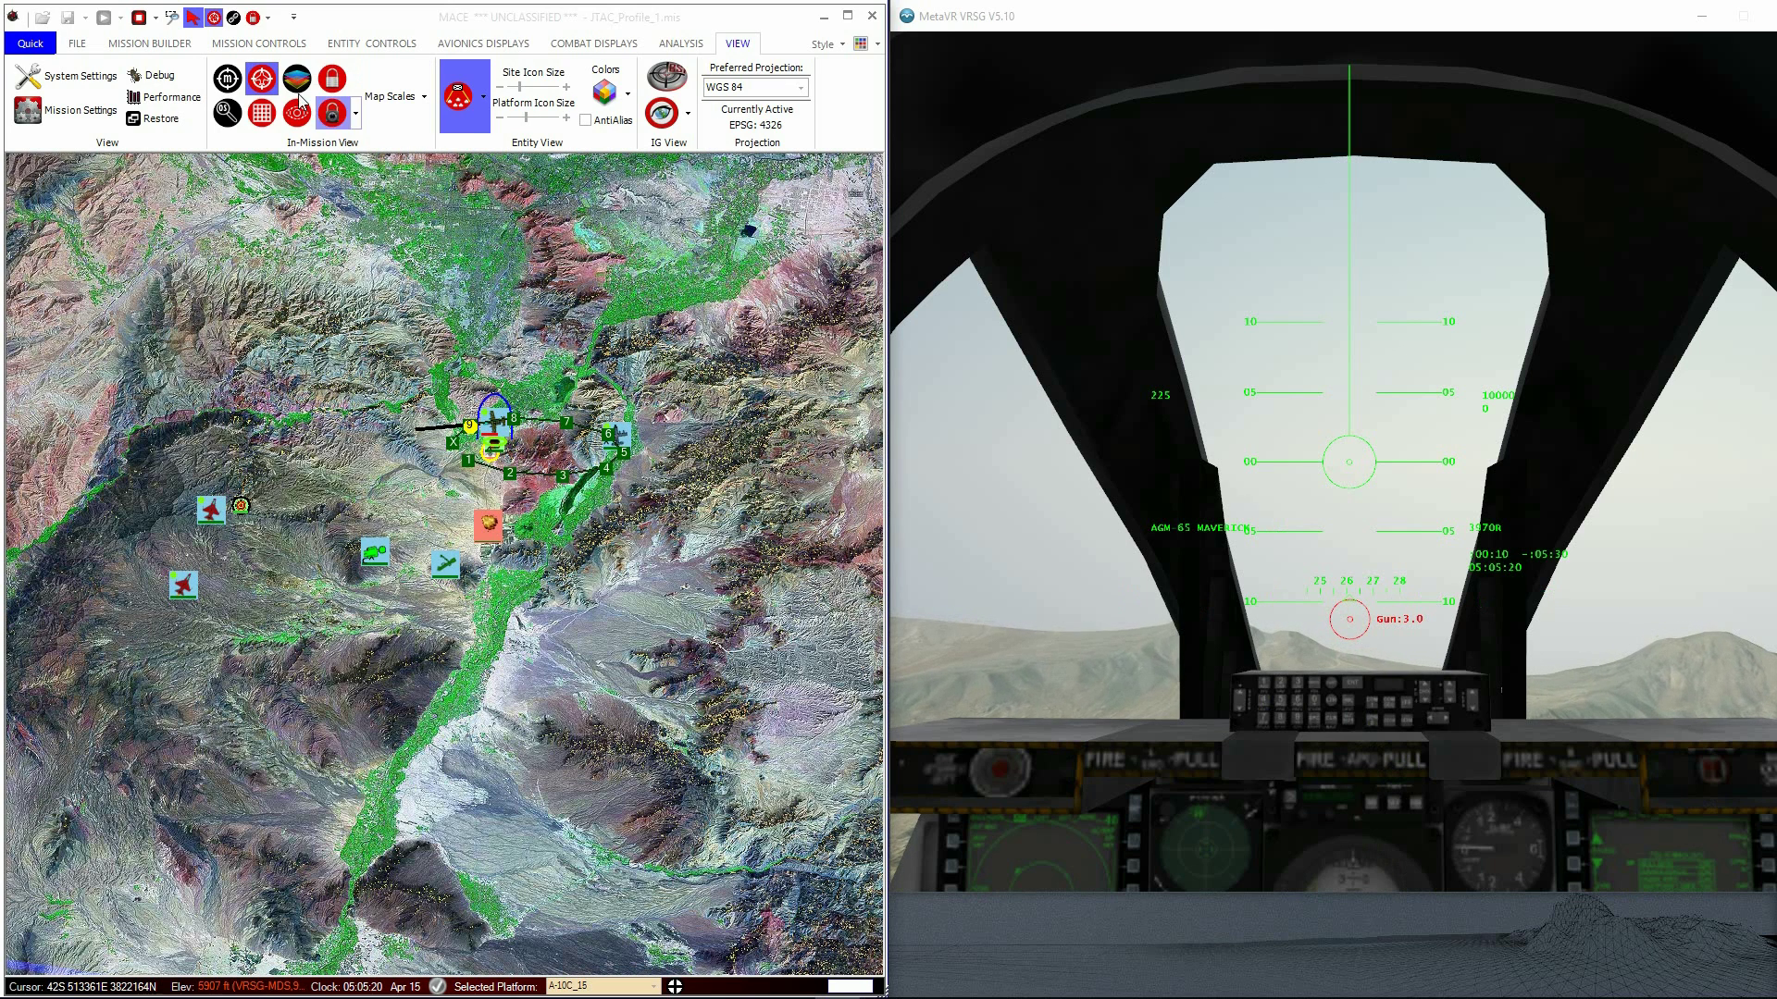
click(329, 82)
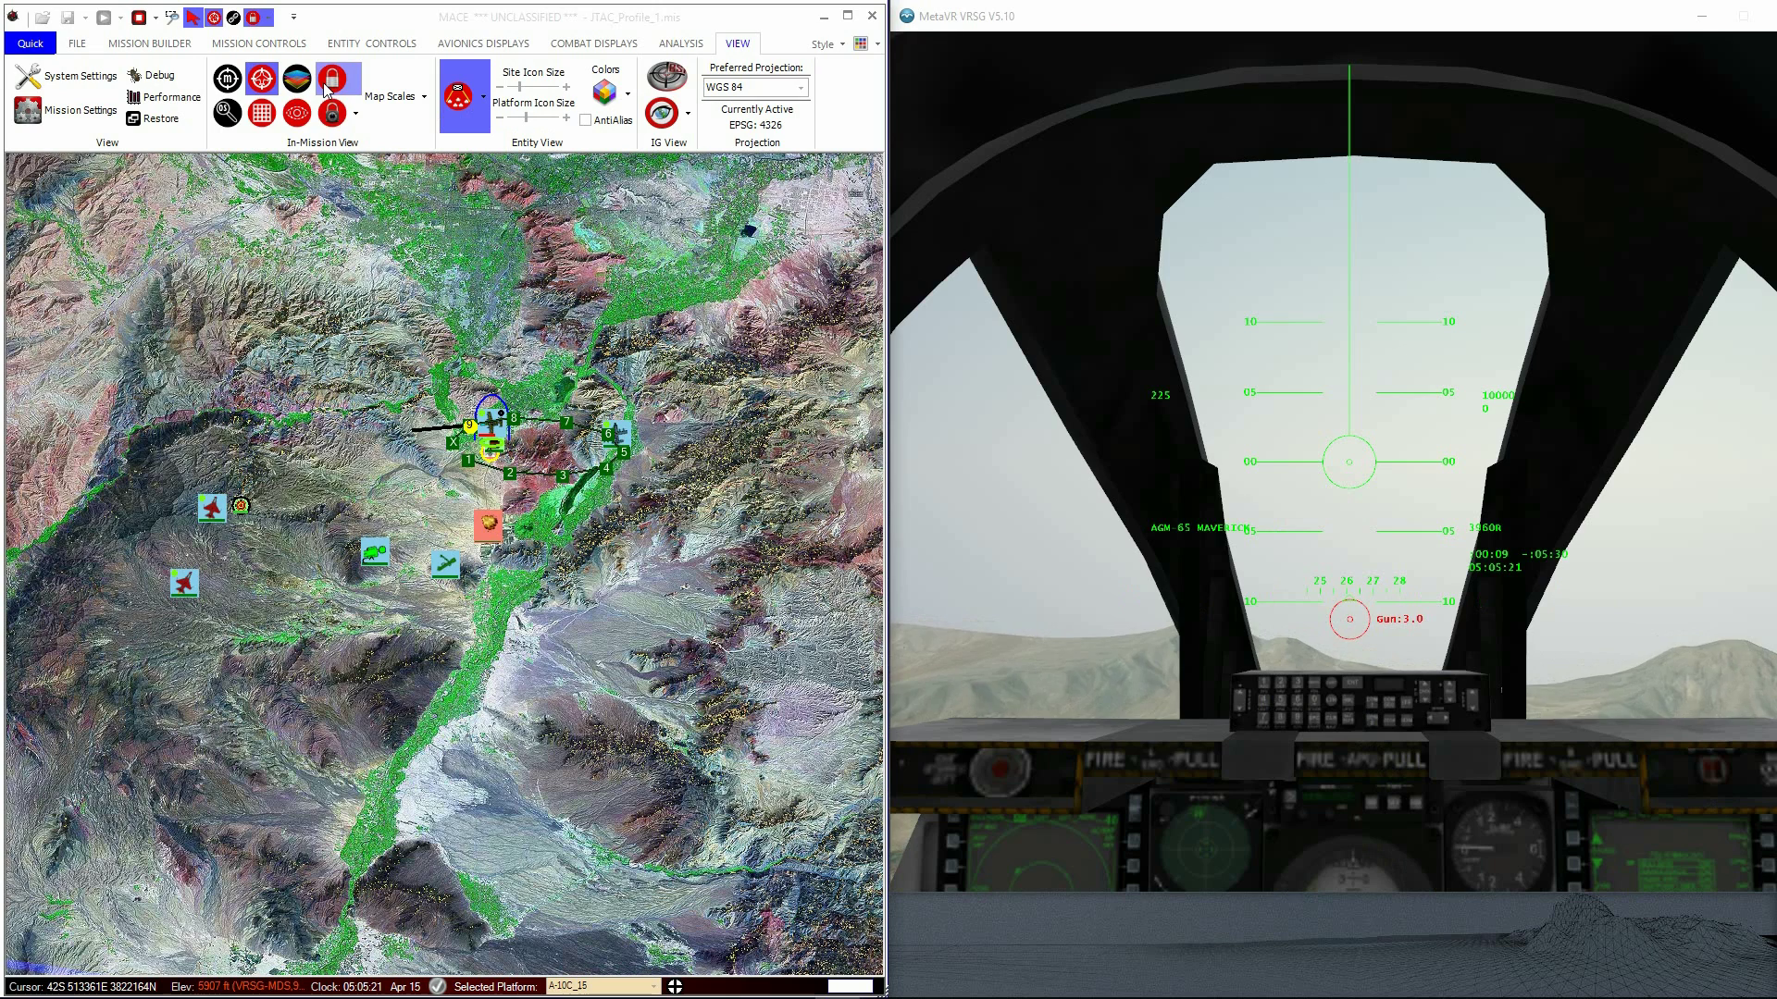
click(621, 423)
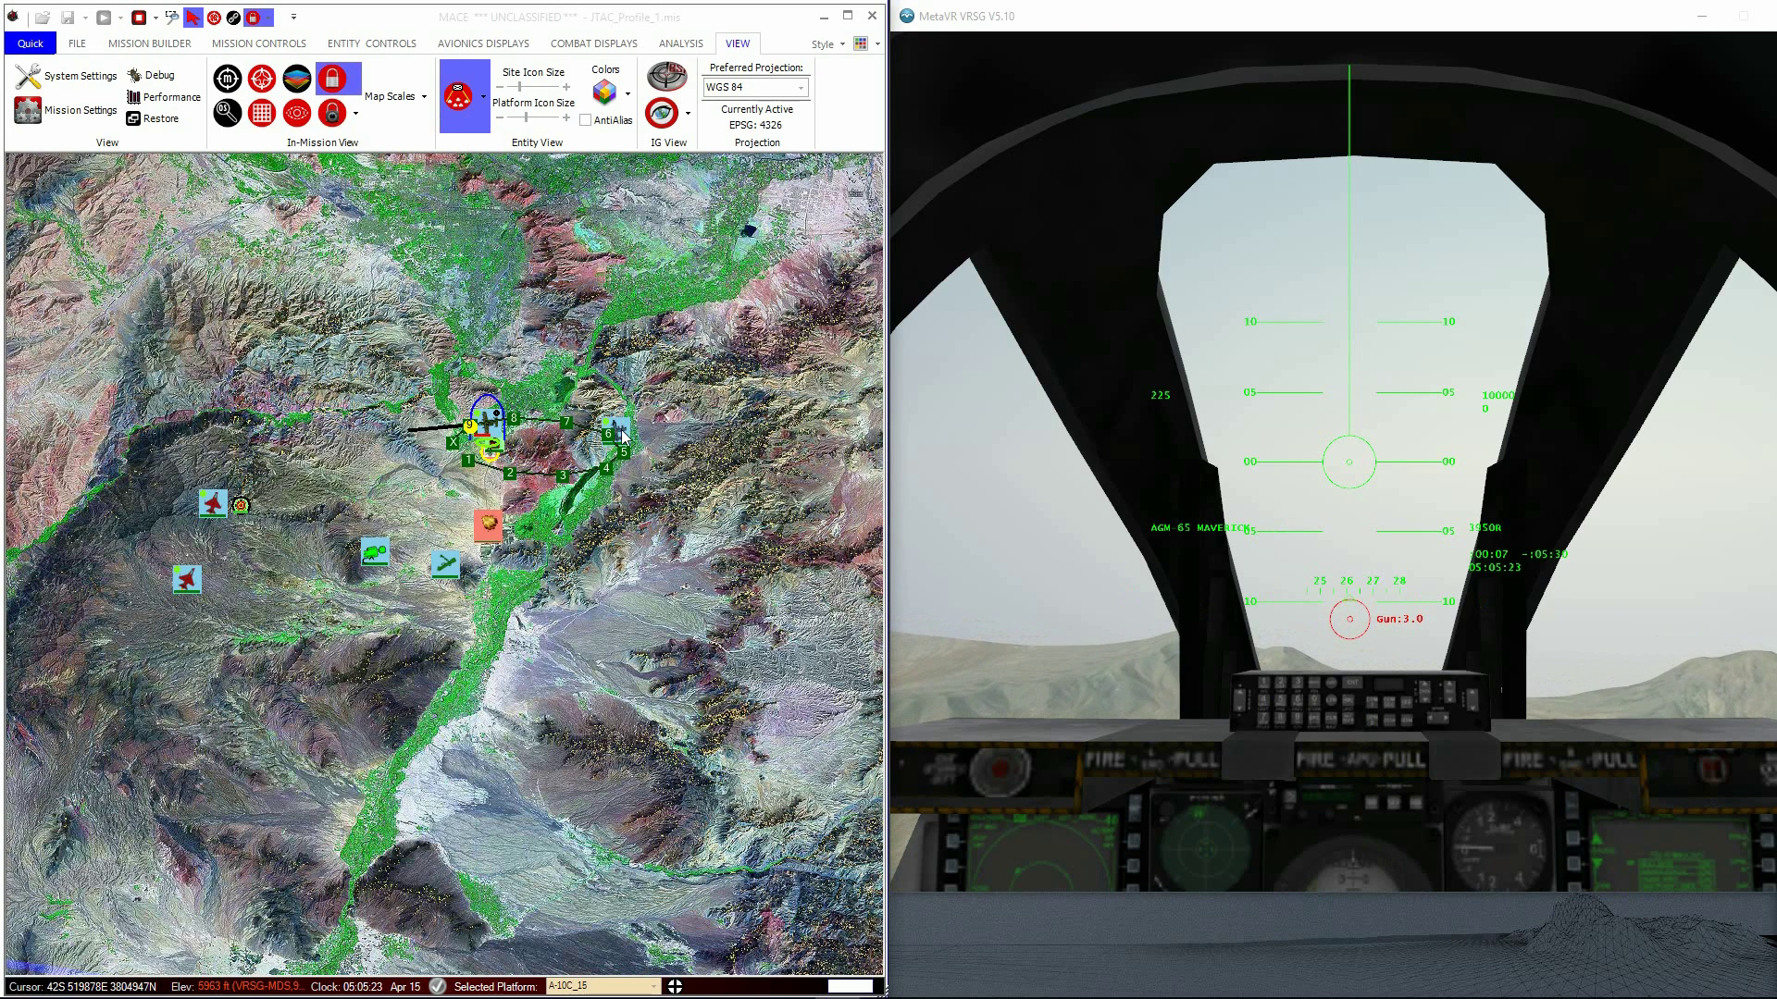
click(453, 564)
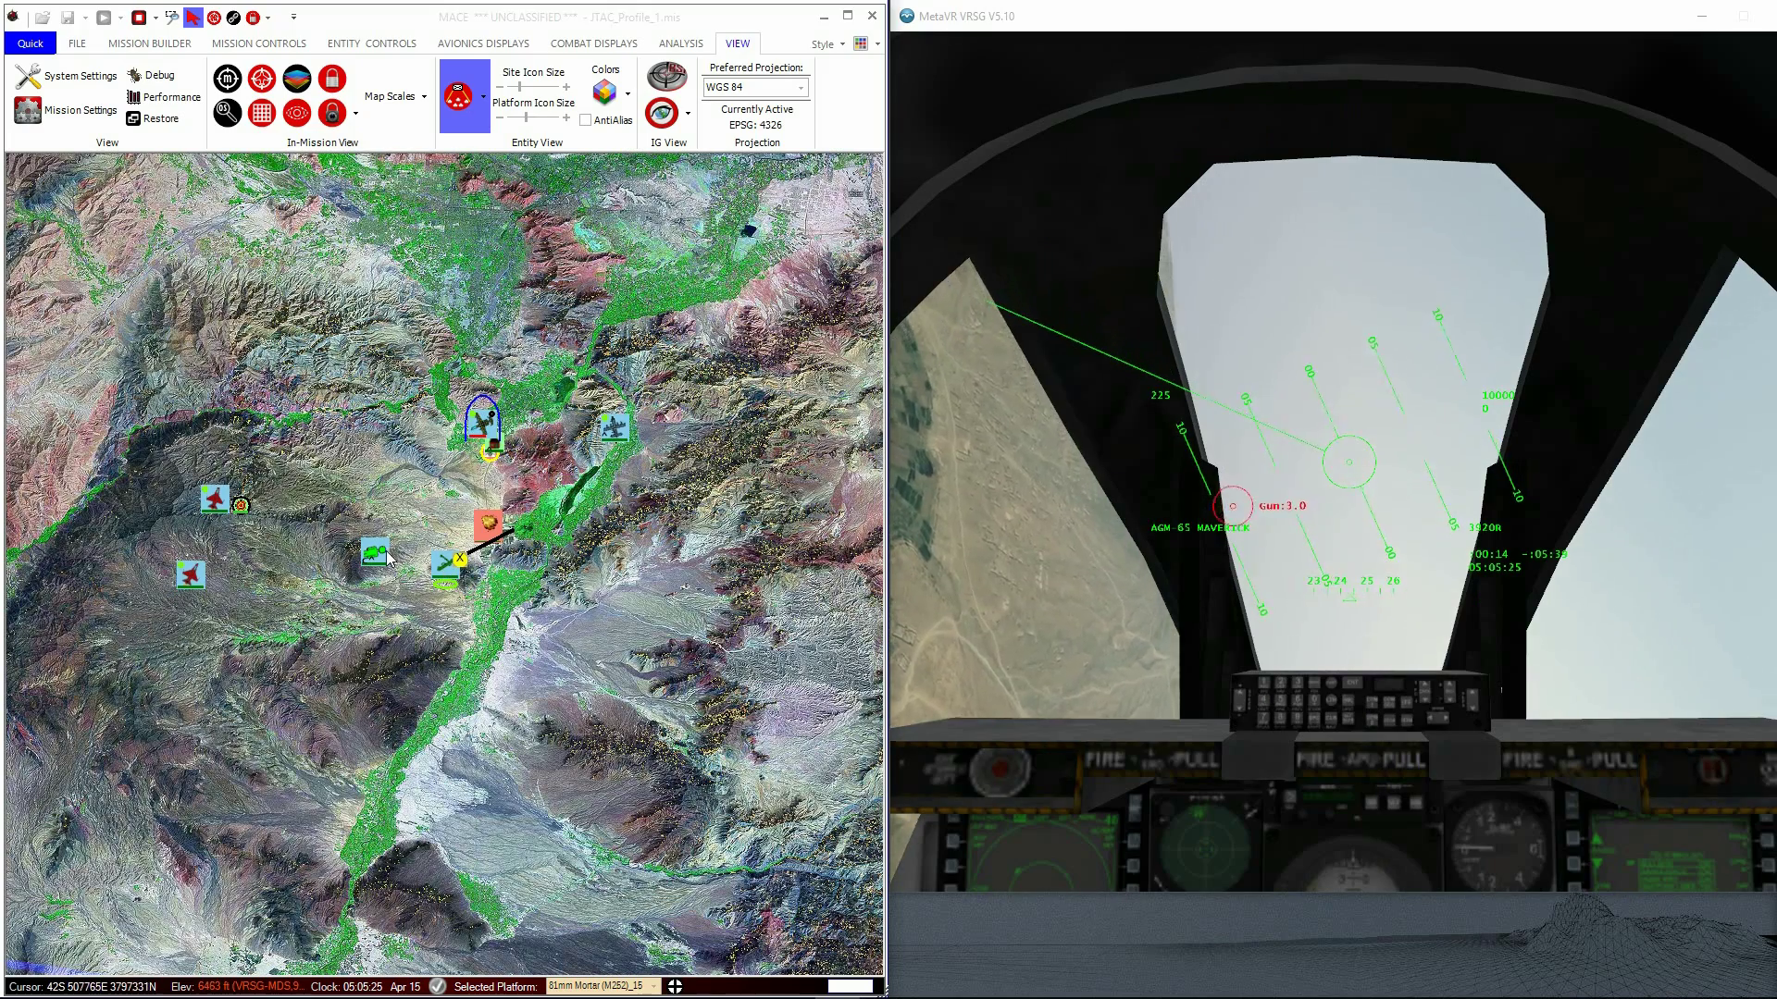
click(490, 525)
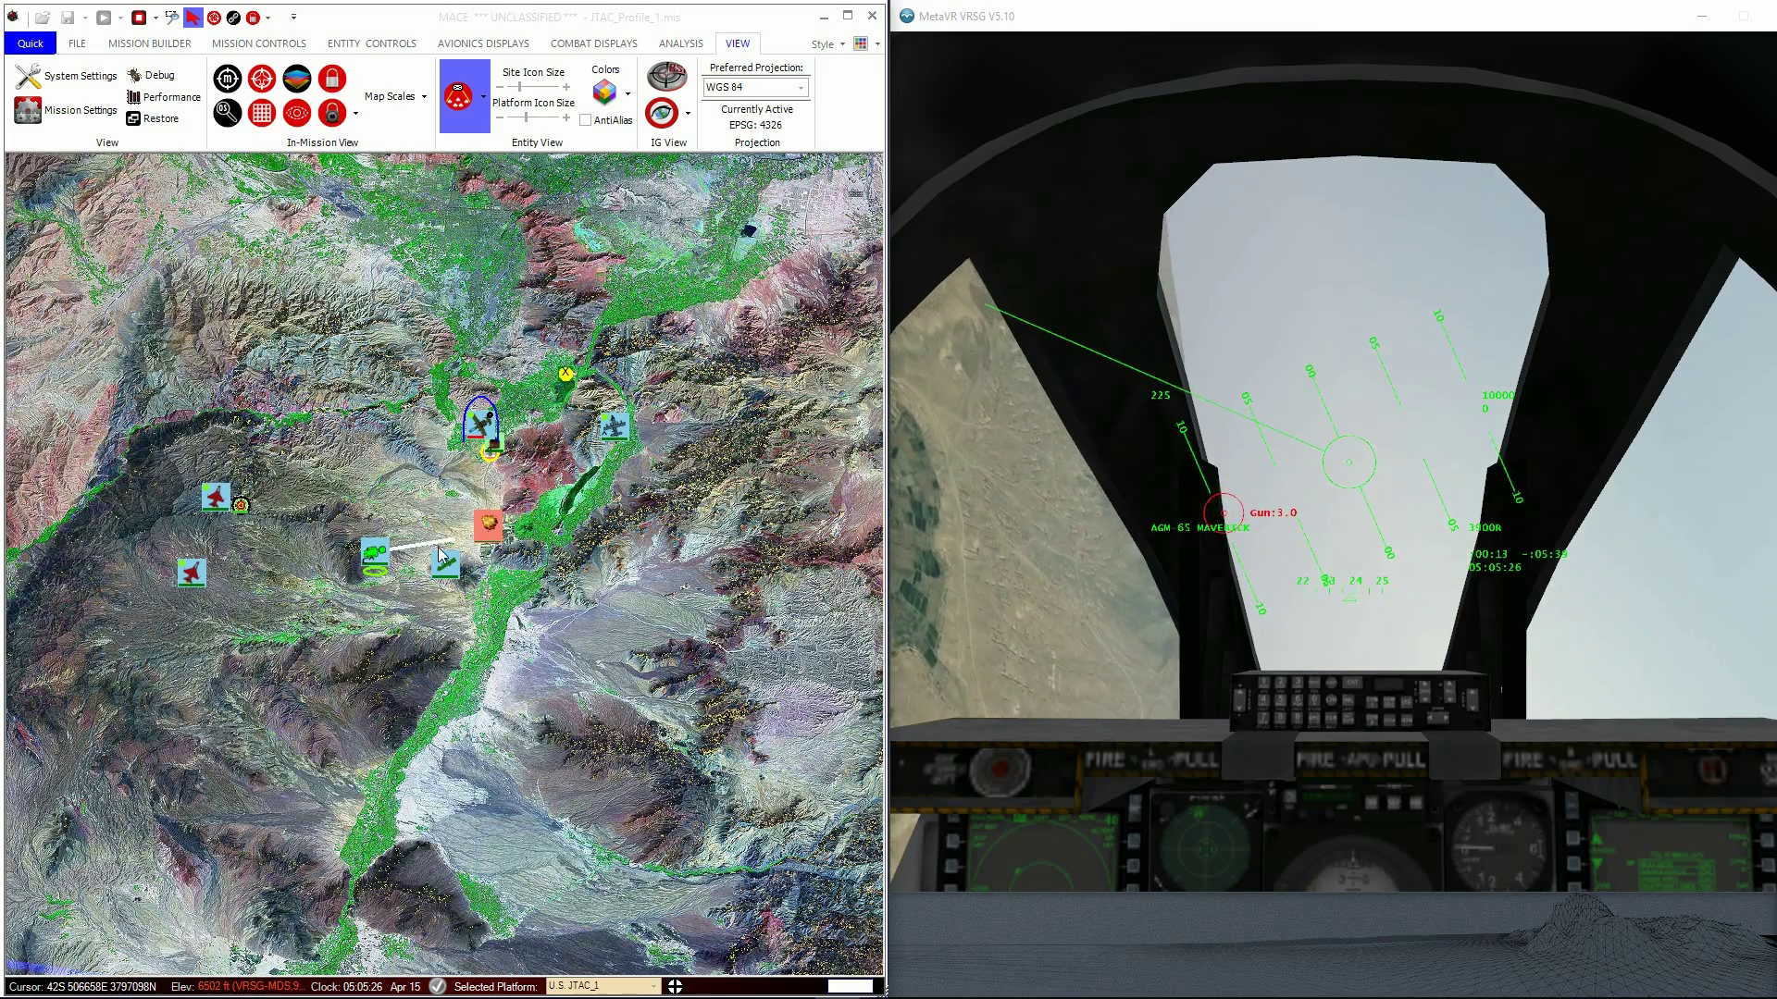
click(493, 526)
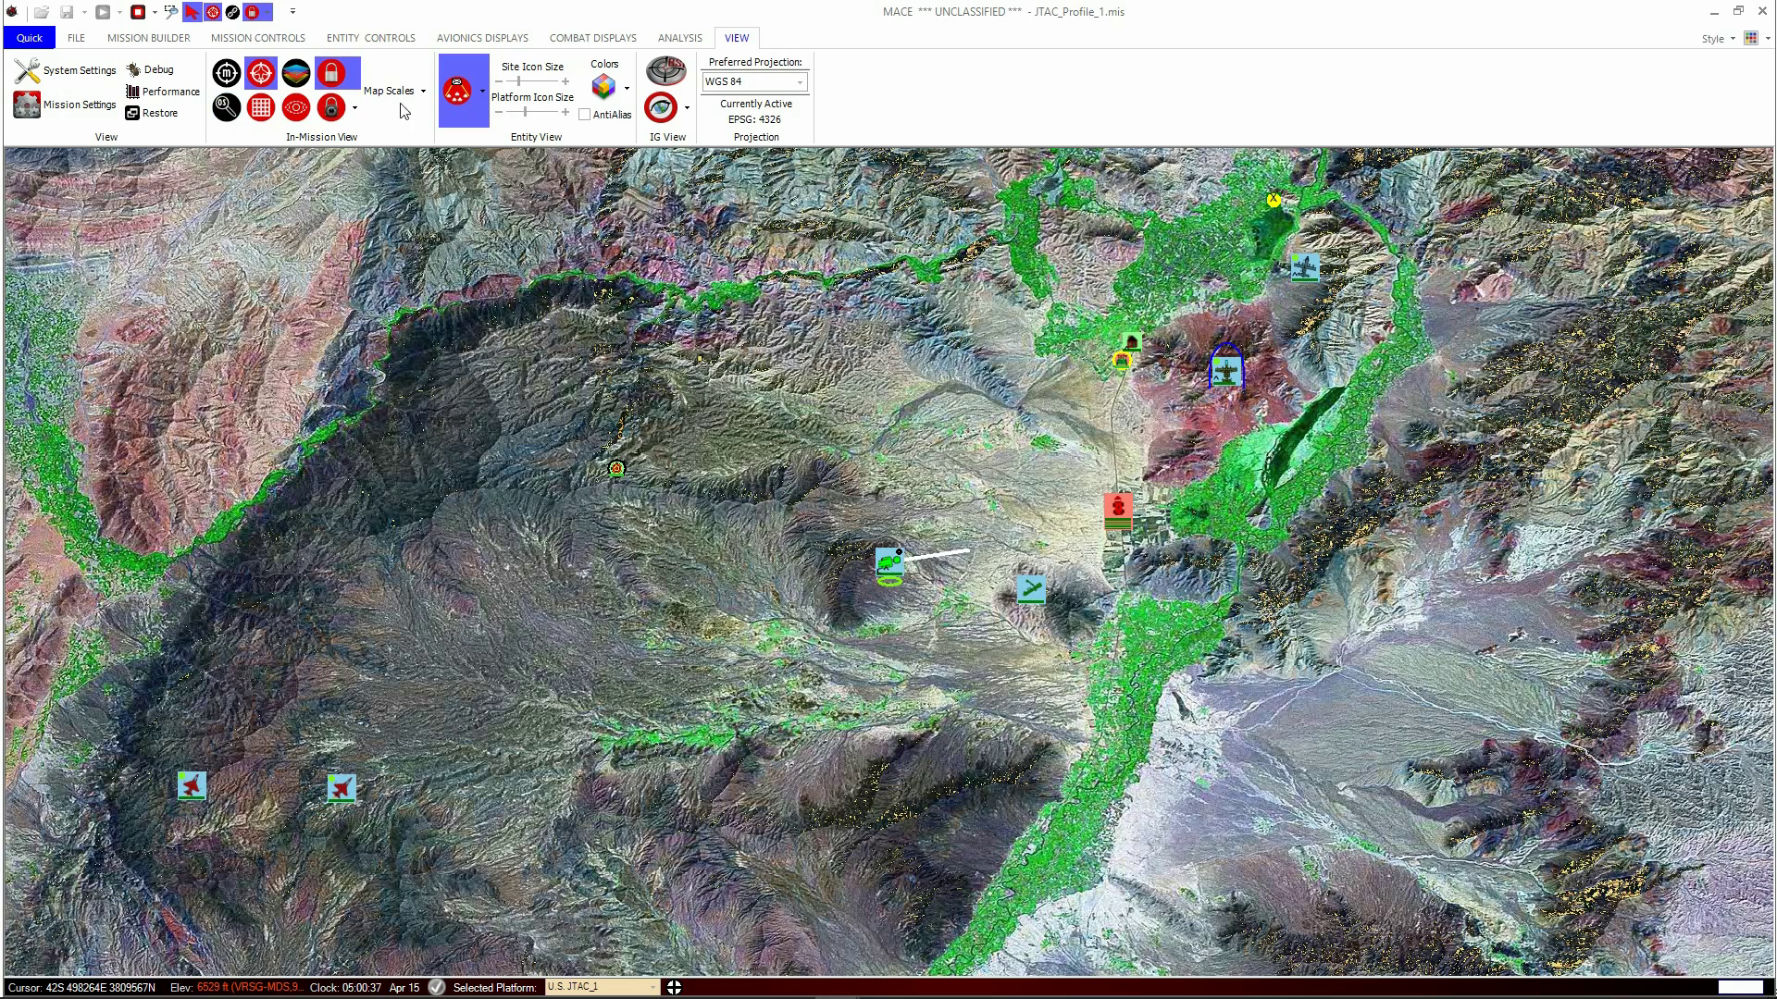
- Toggle platform lock, select A-10C_15 as the platform, and centre the map on it
click(342, 87)
click(1043, 595)
click(335, 74)
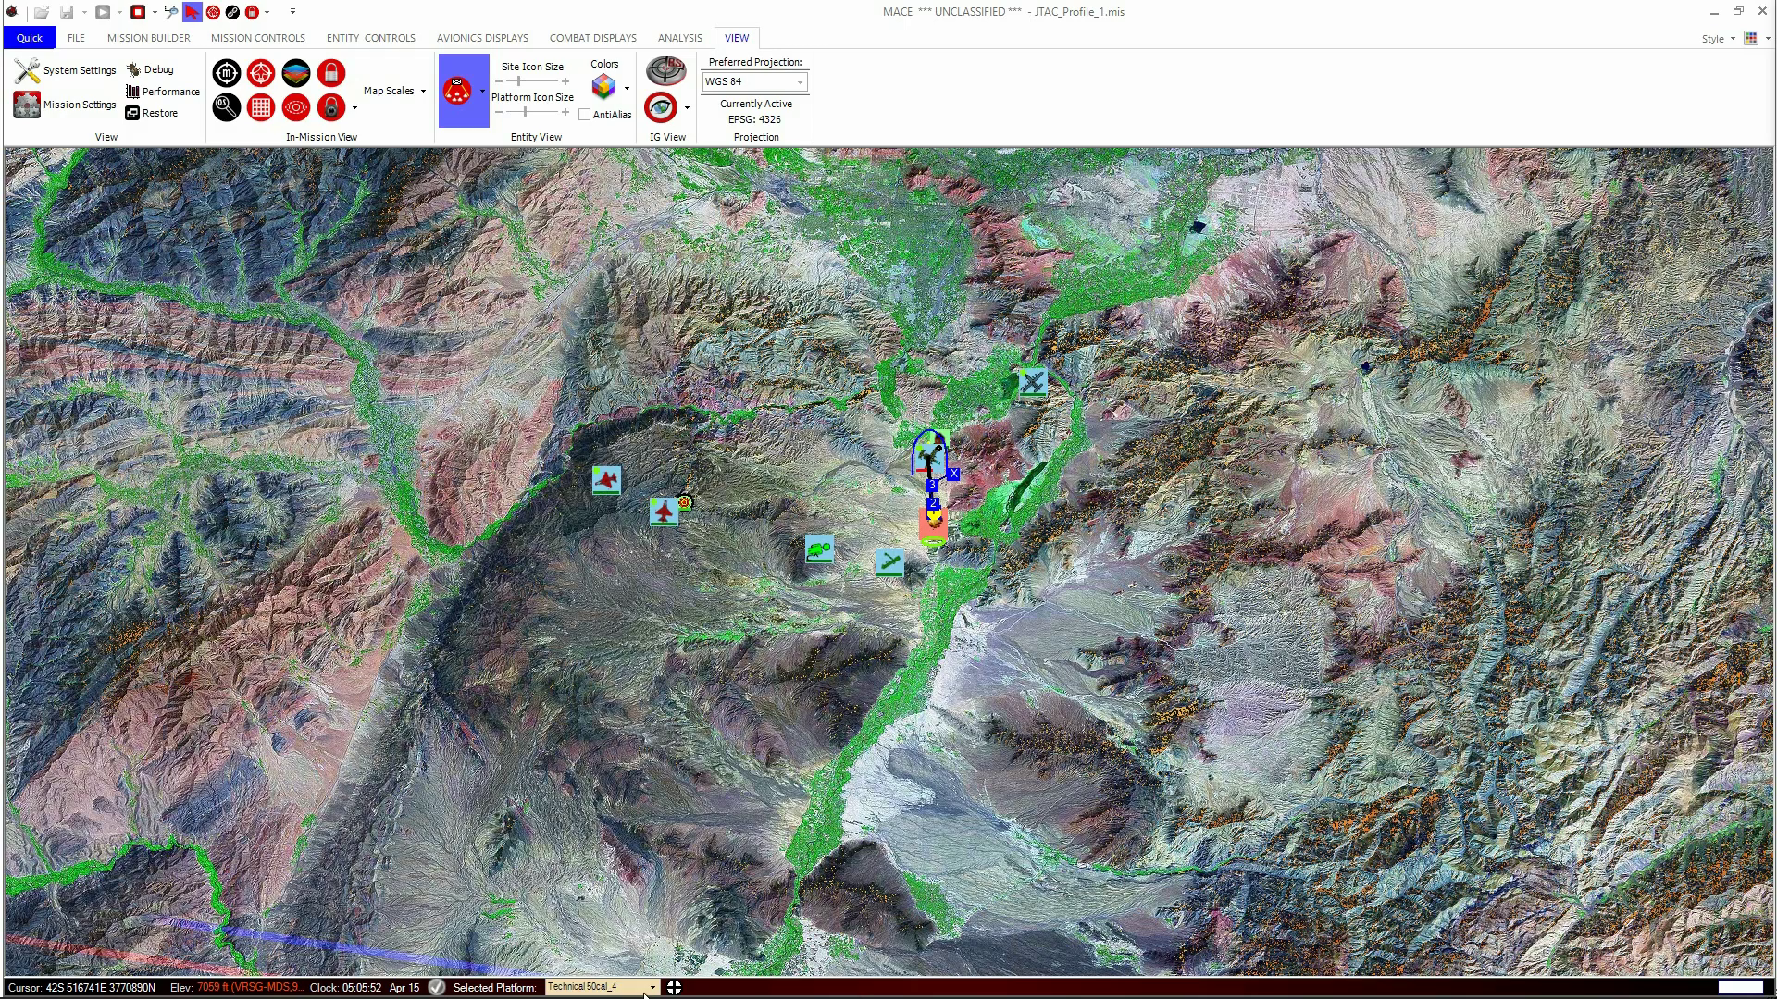
click(652, 988)
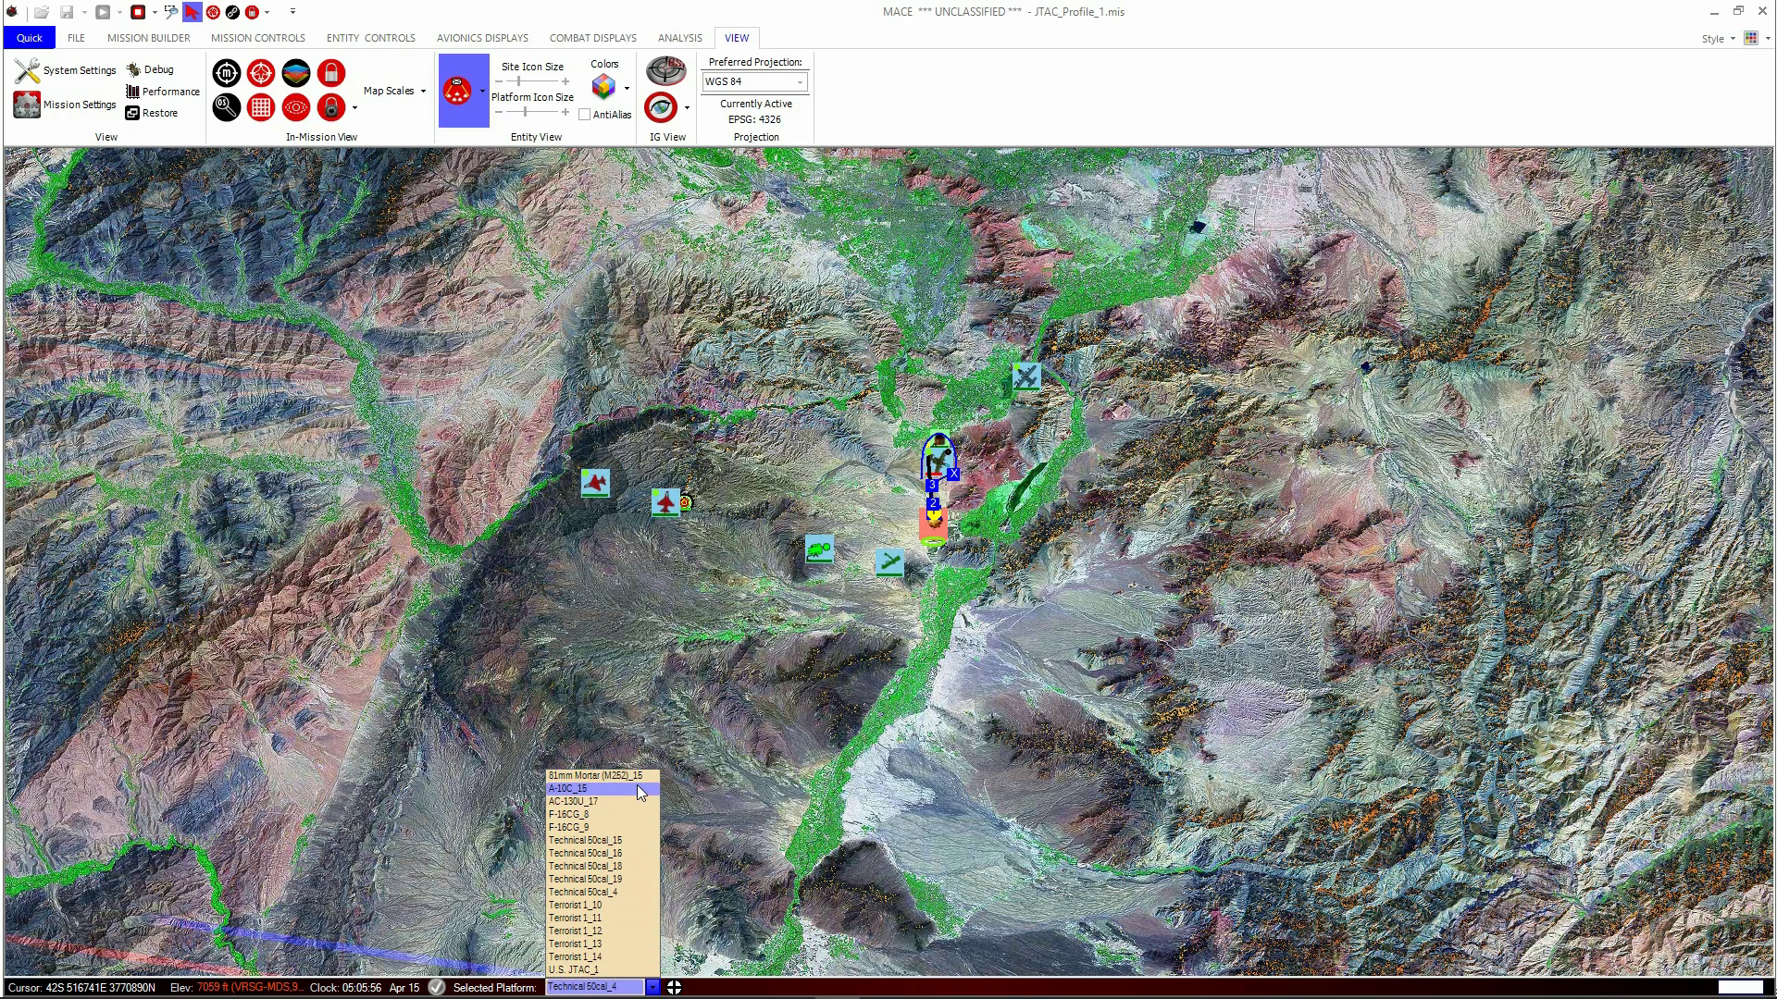
click(641, 789)
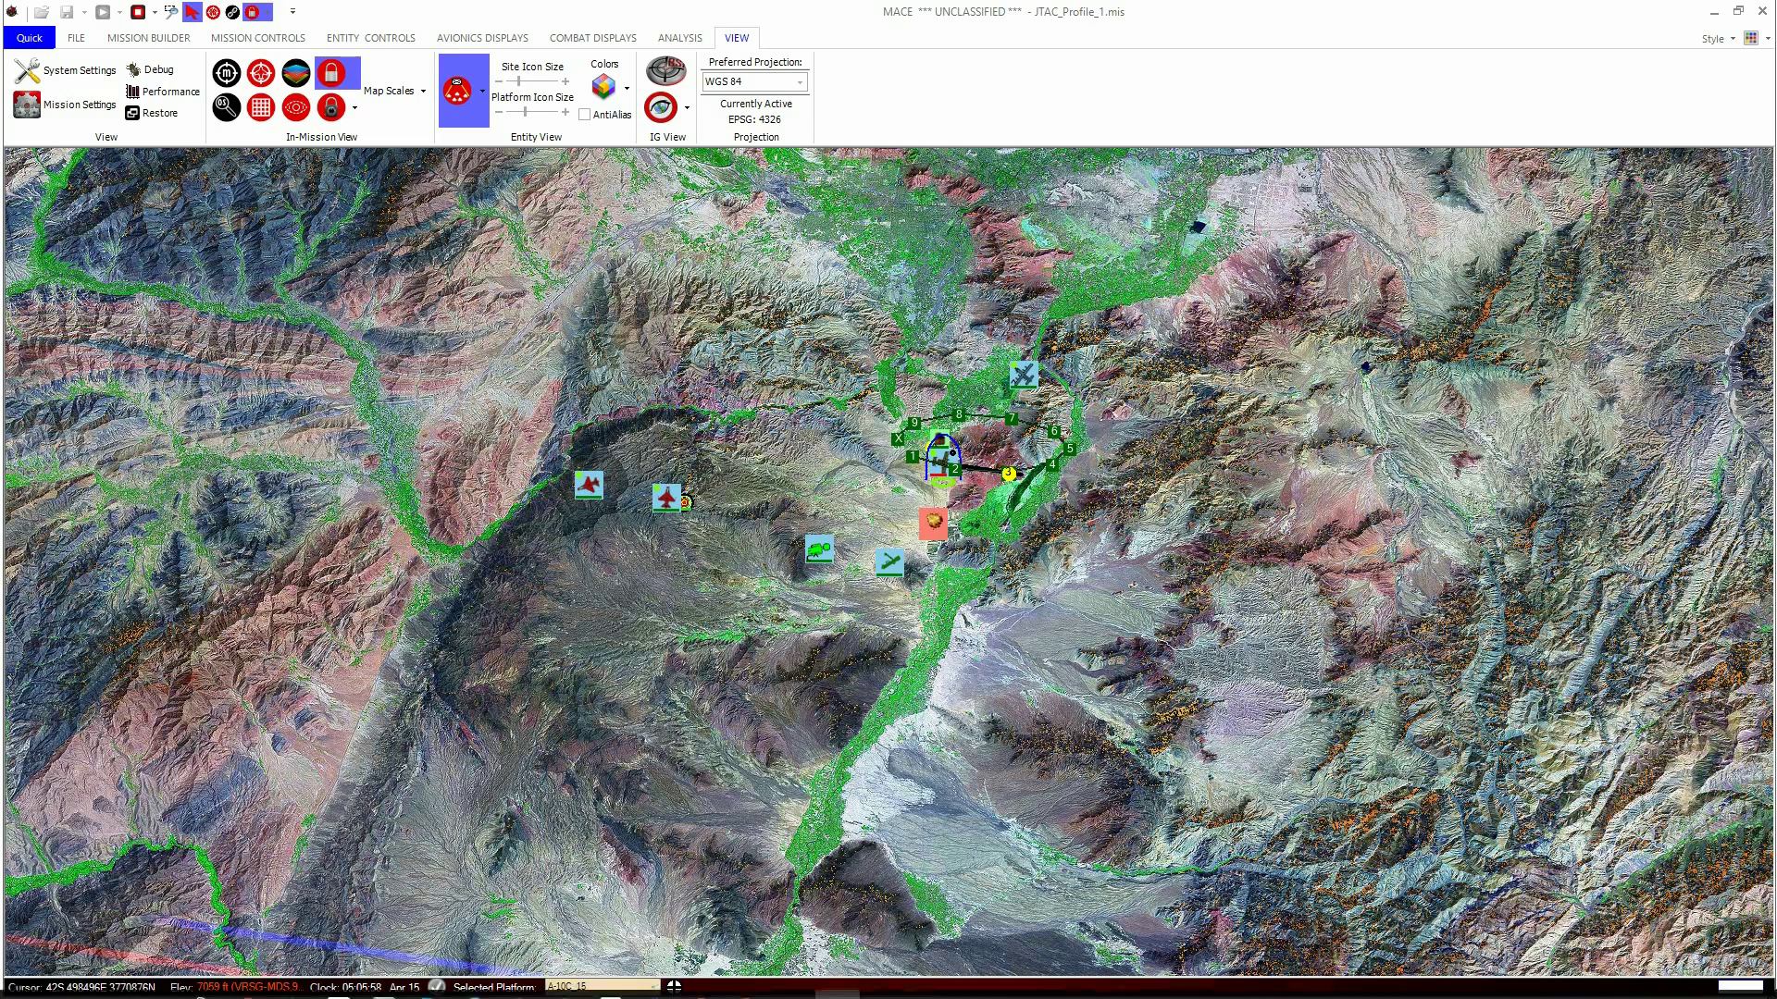
click(674, 987)
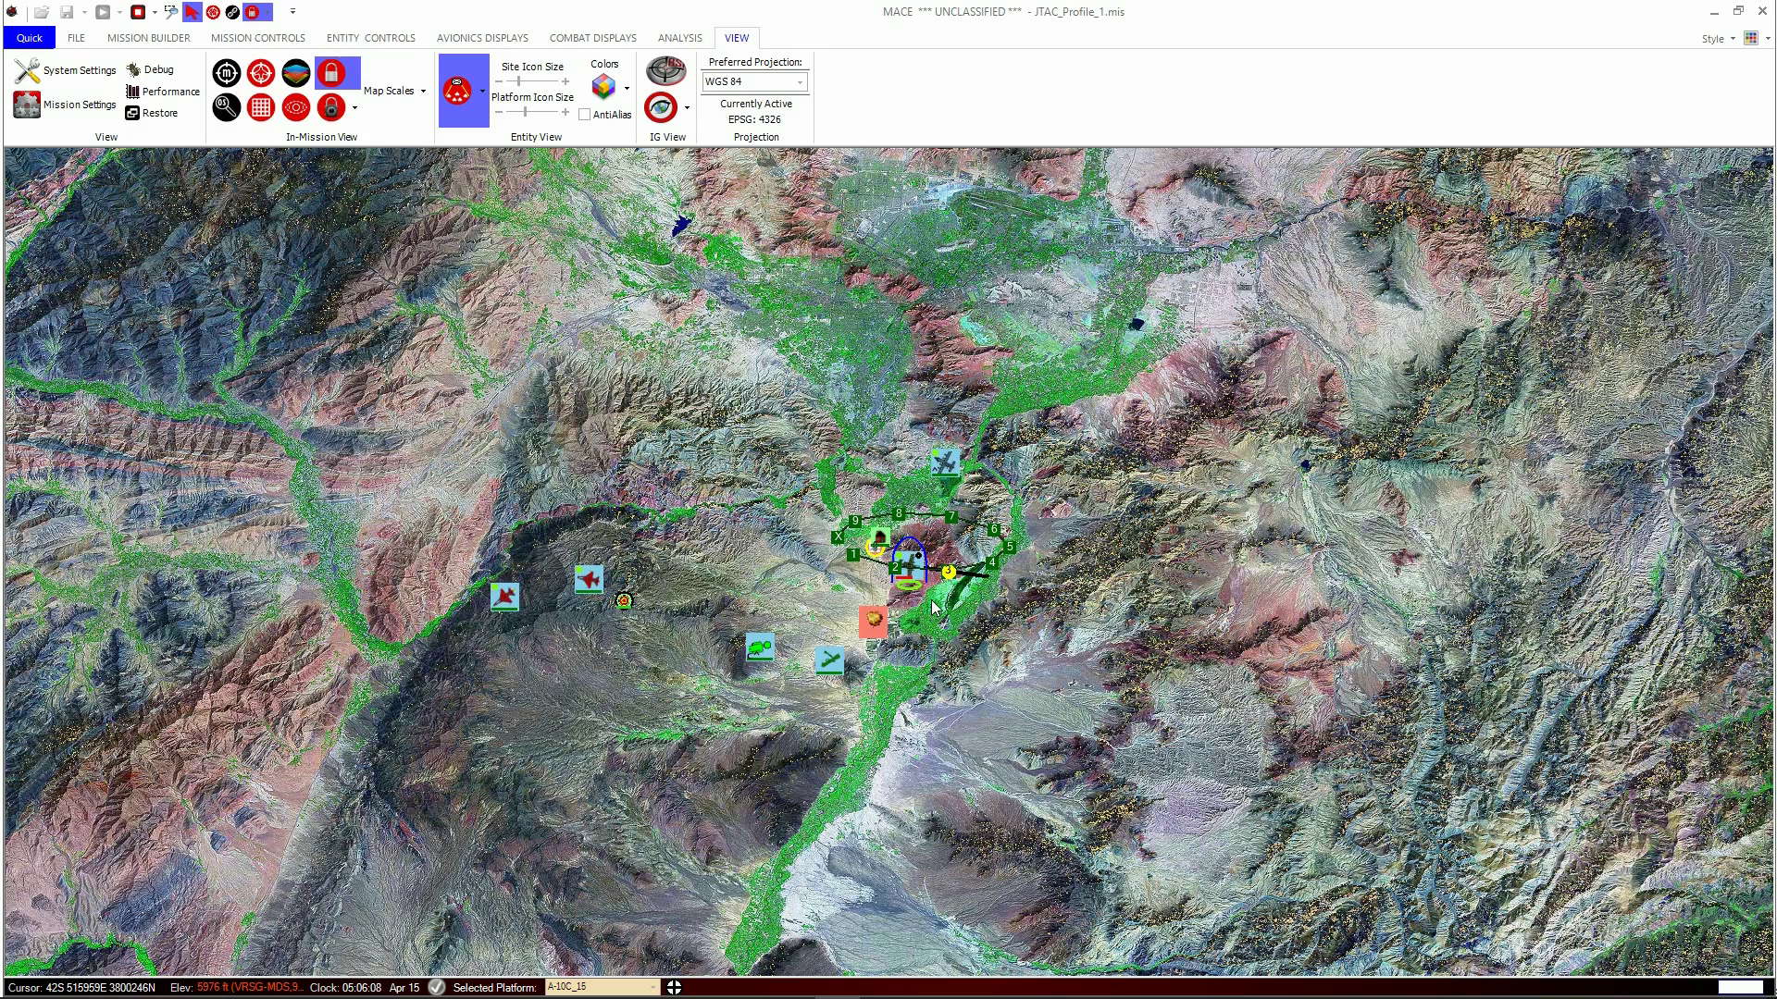
- Flag AC-130U_17 as a Preferred Platform in its properties and close them
double_click(939, 467)
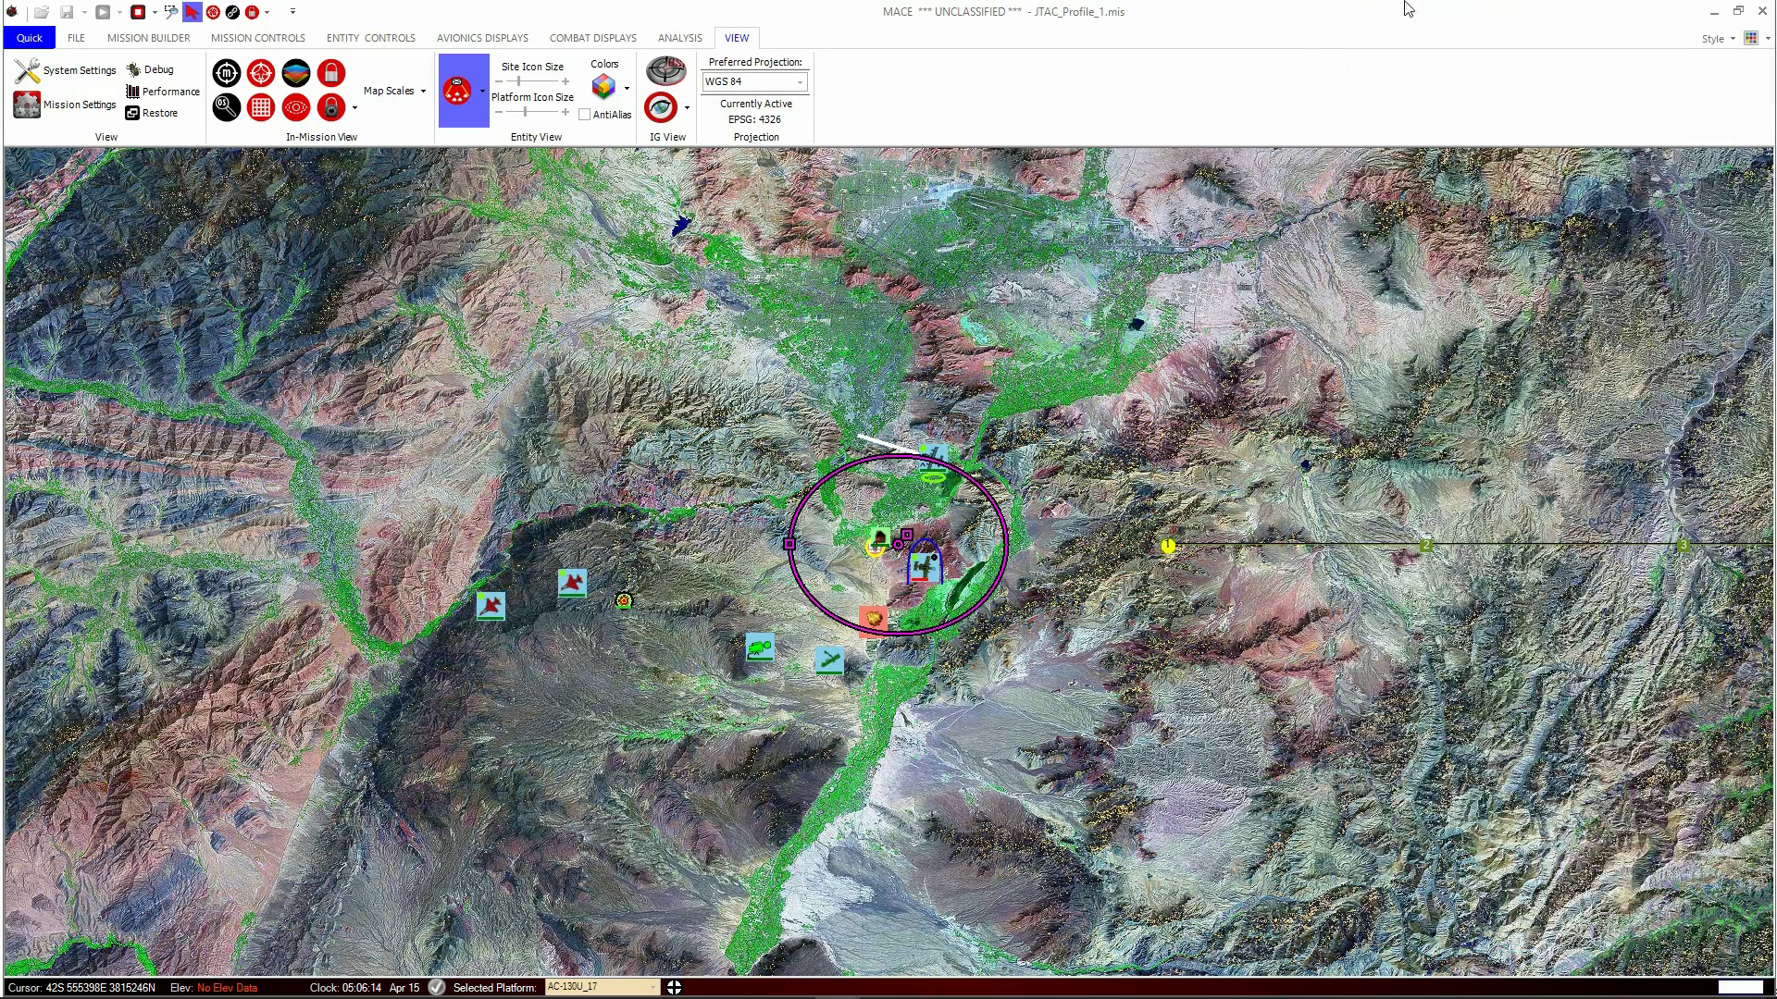
drag(1416, 7, 1358, 29)
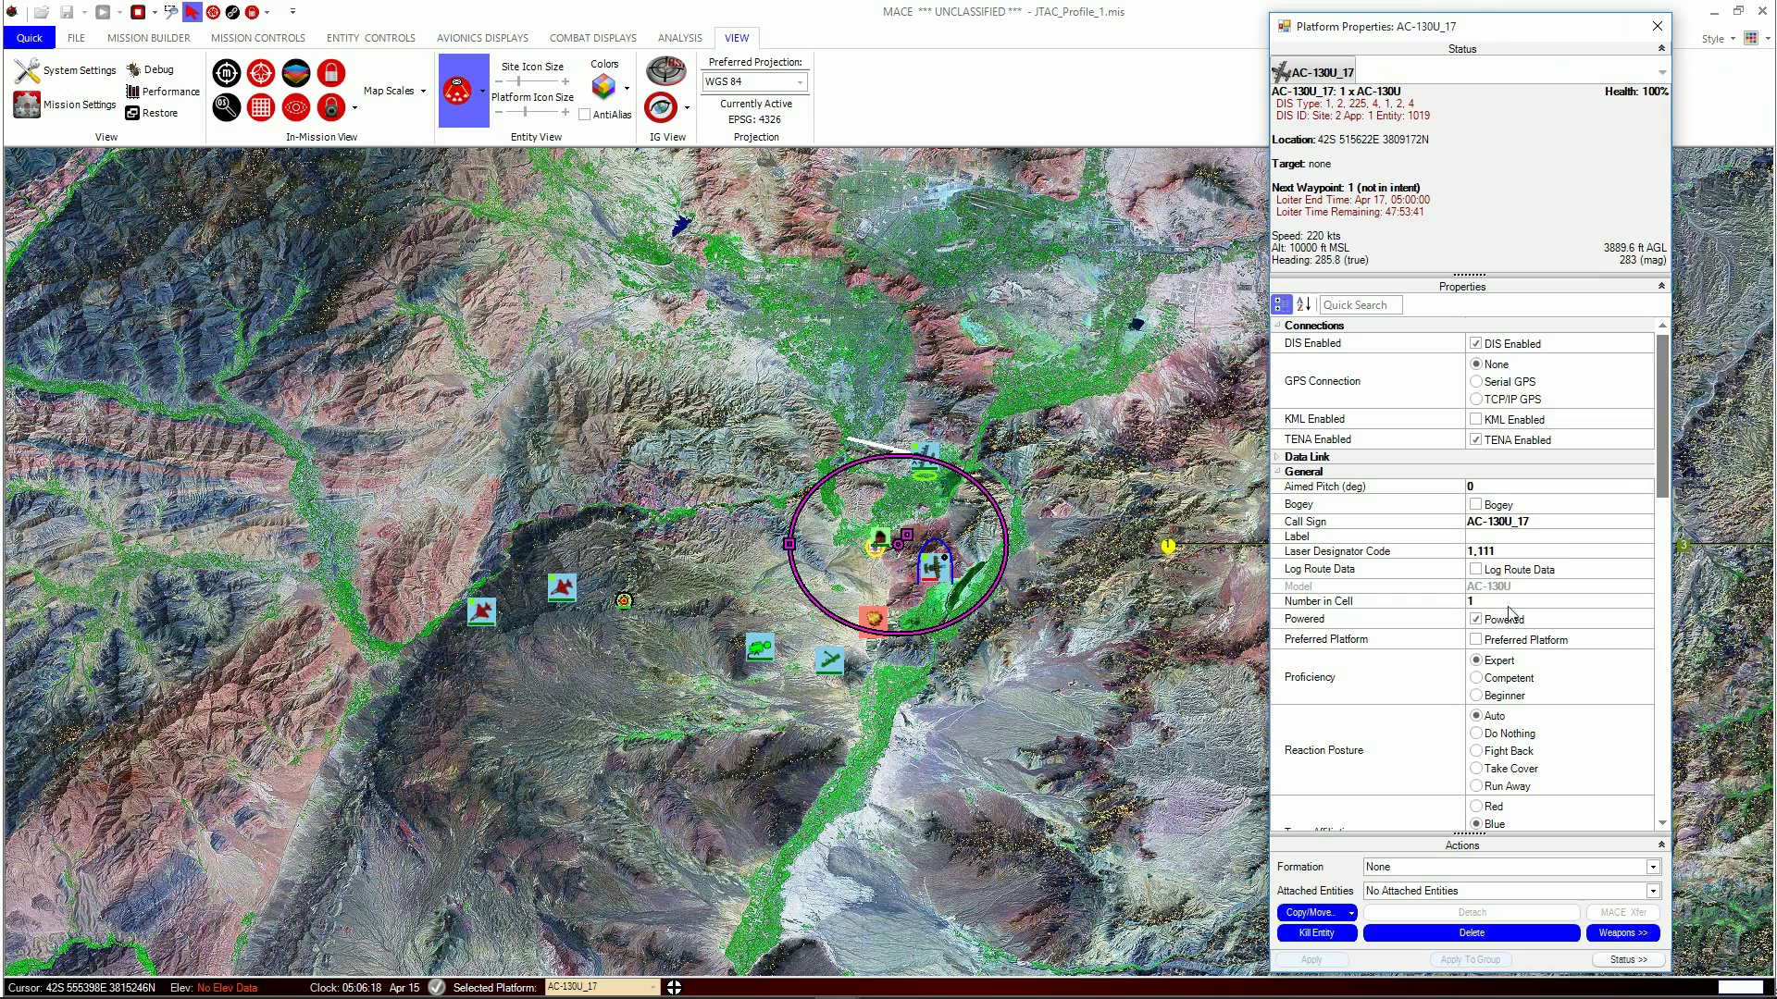
click(1476, 639)
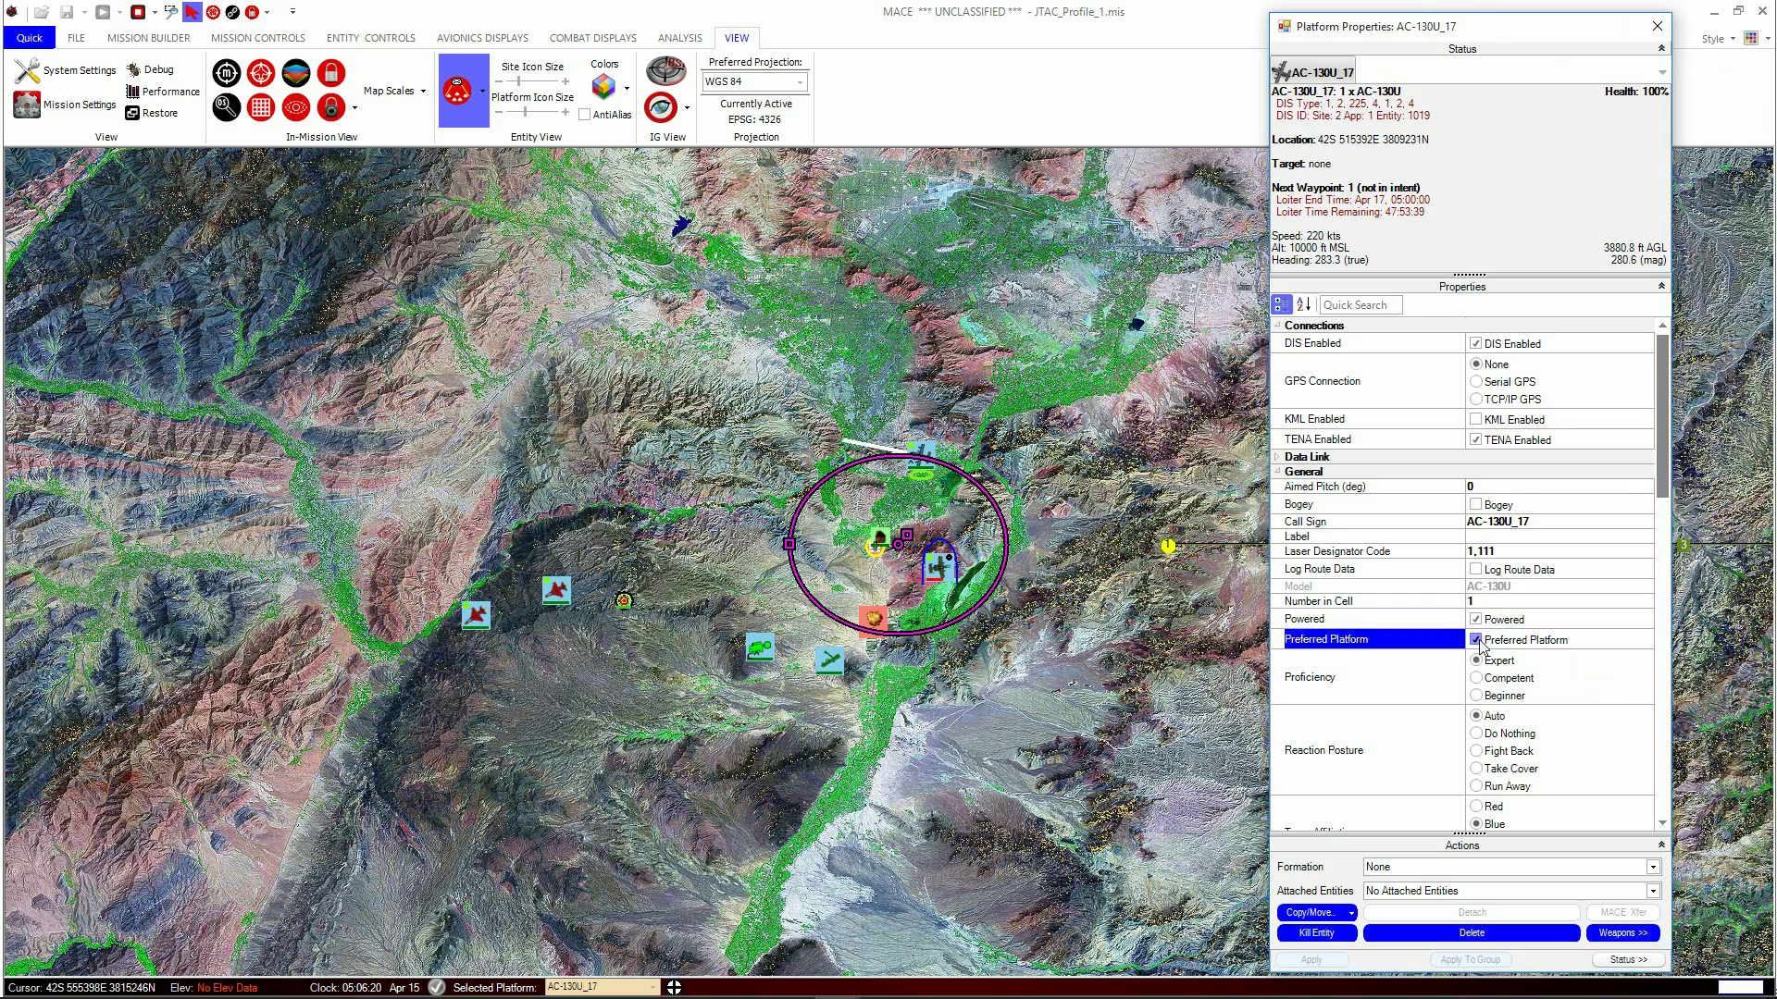
click(1657, 26)
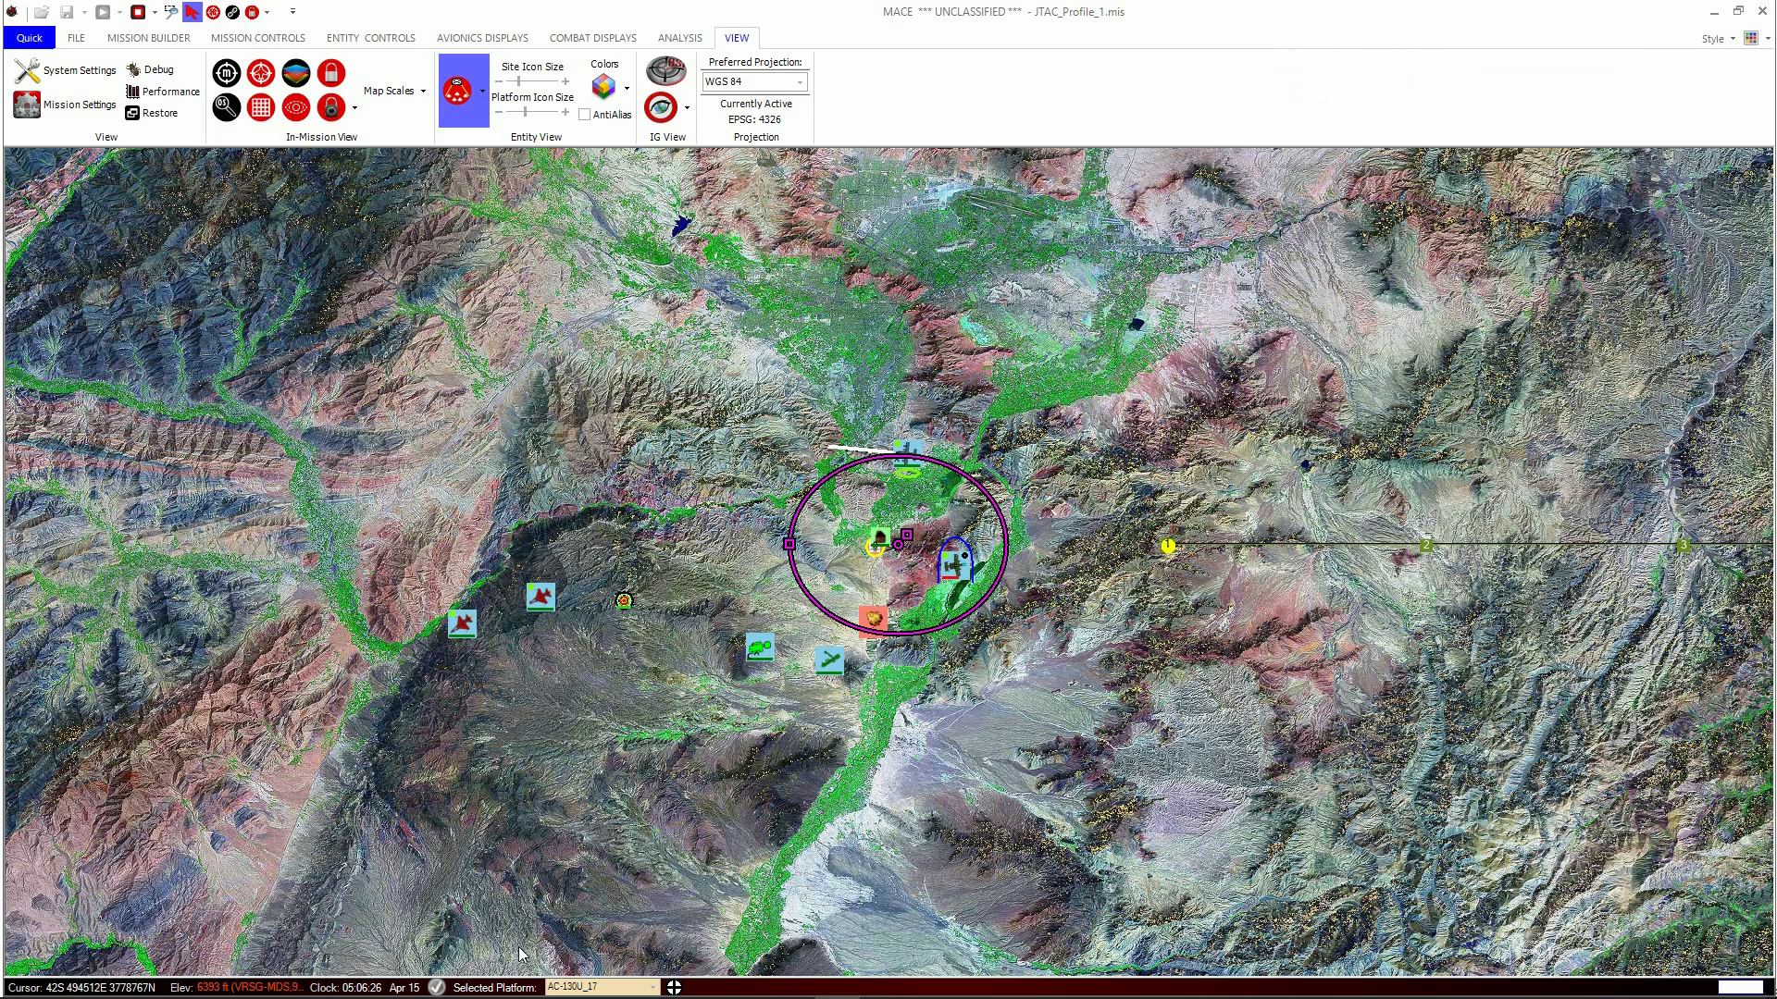
- Filter to preferred platforms, select AC-130U_17, and centre the map on it
click(438, 988)
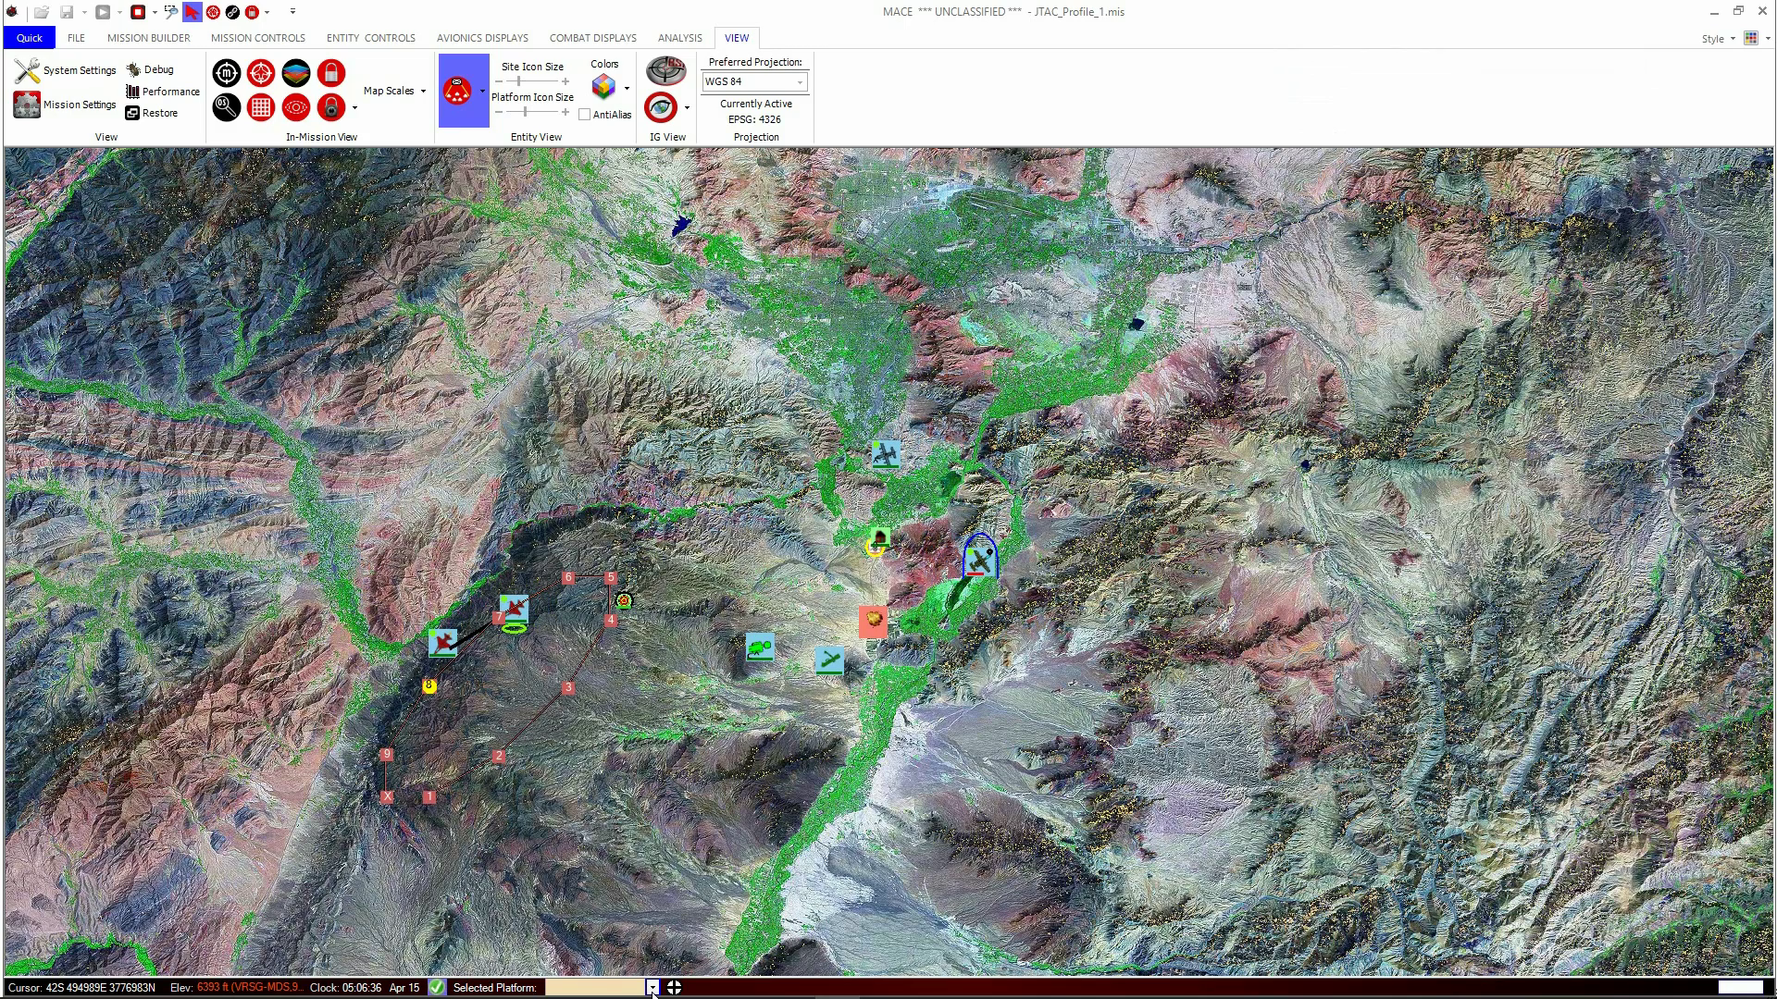
click(652, 988)
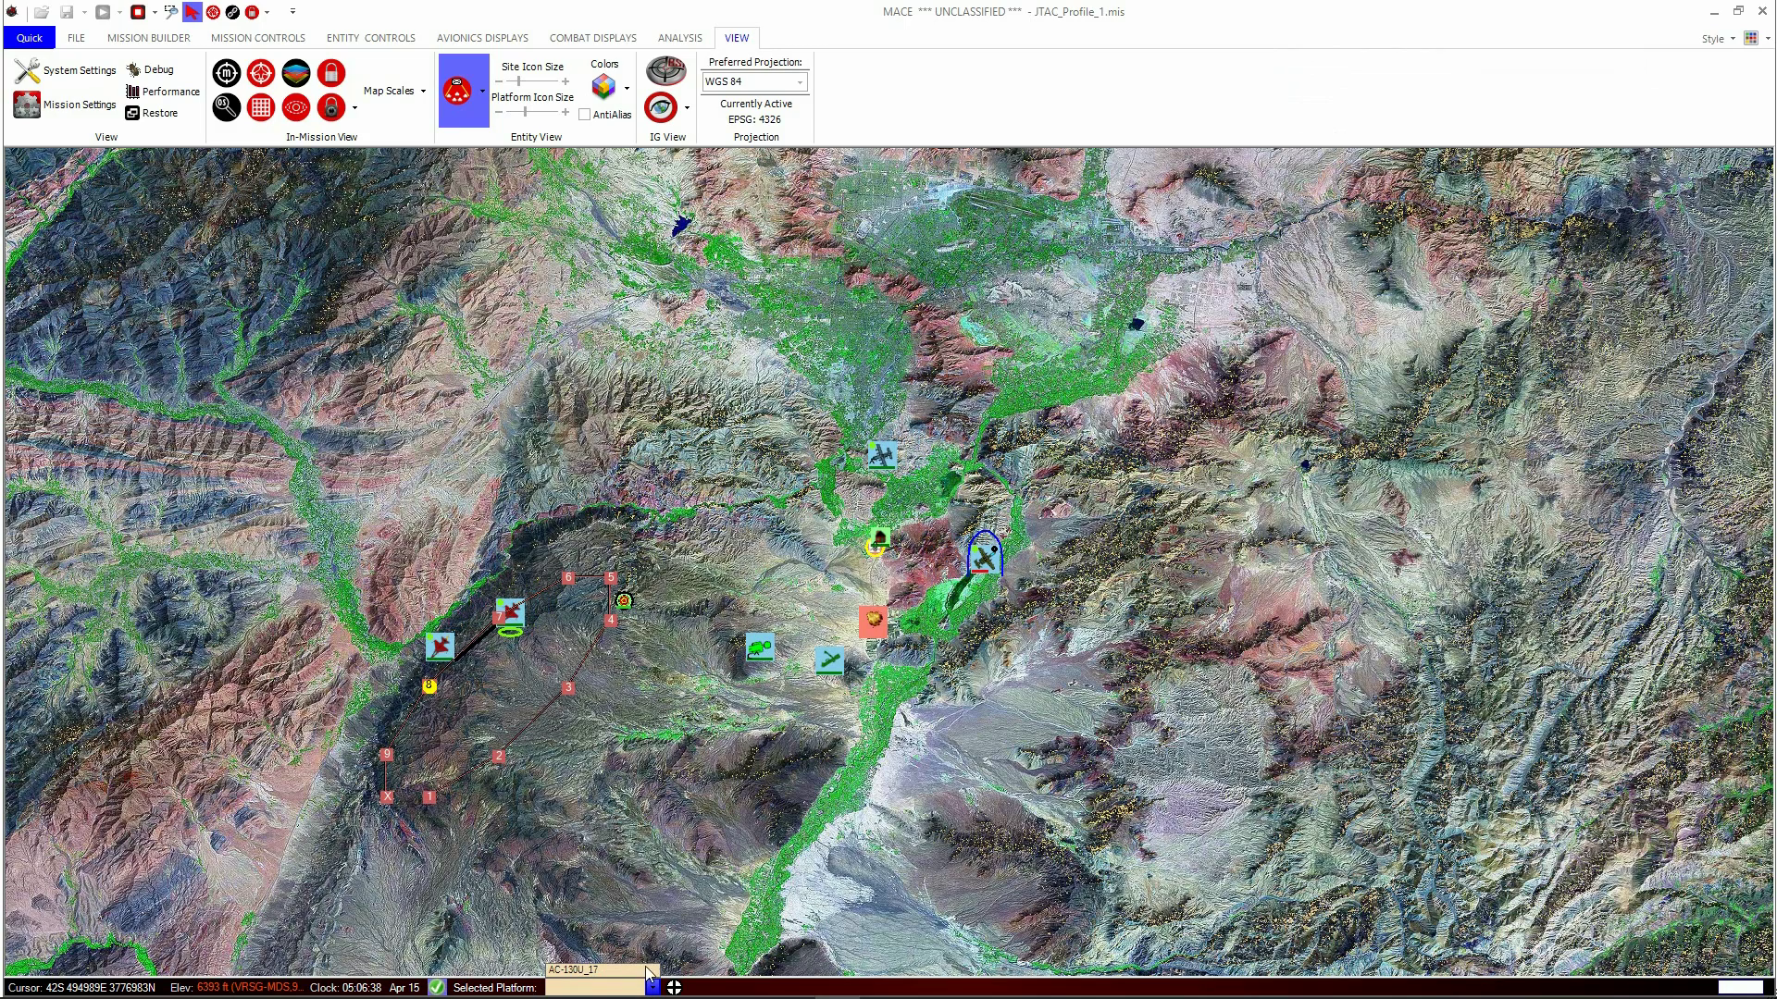
click(642, 971)
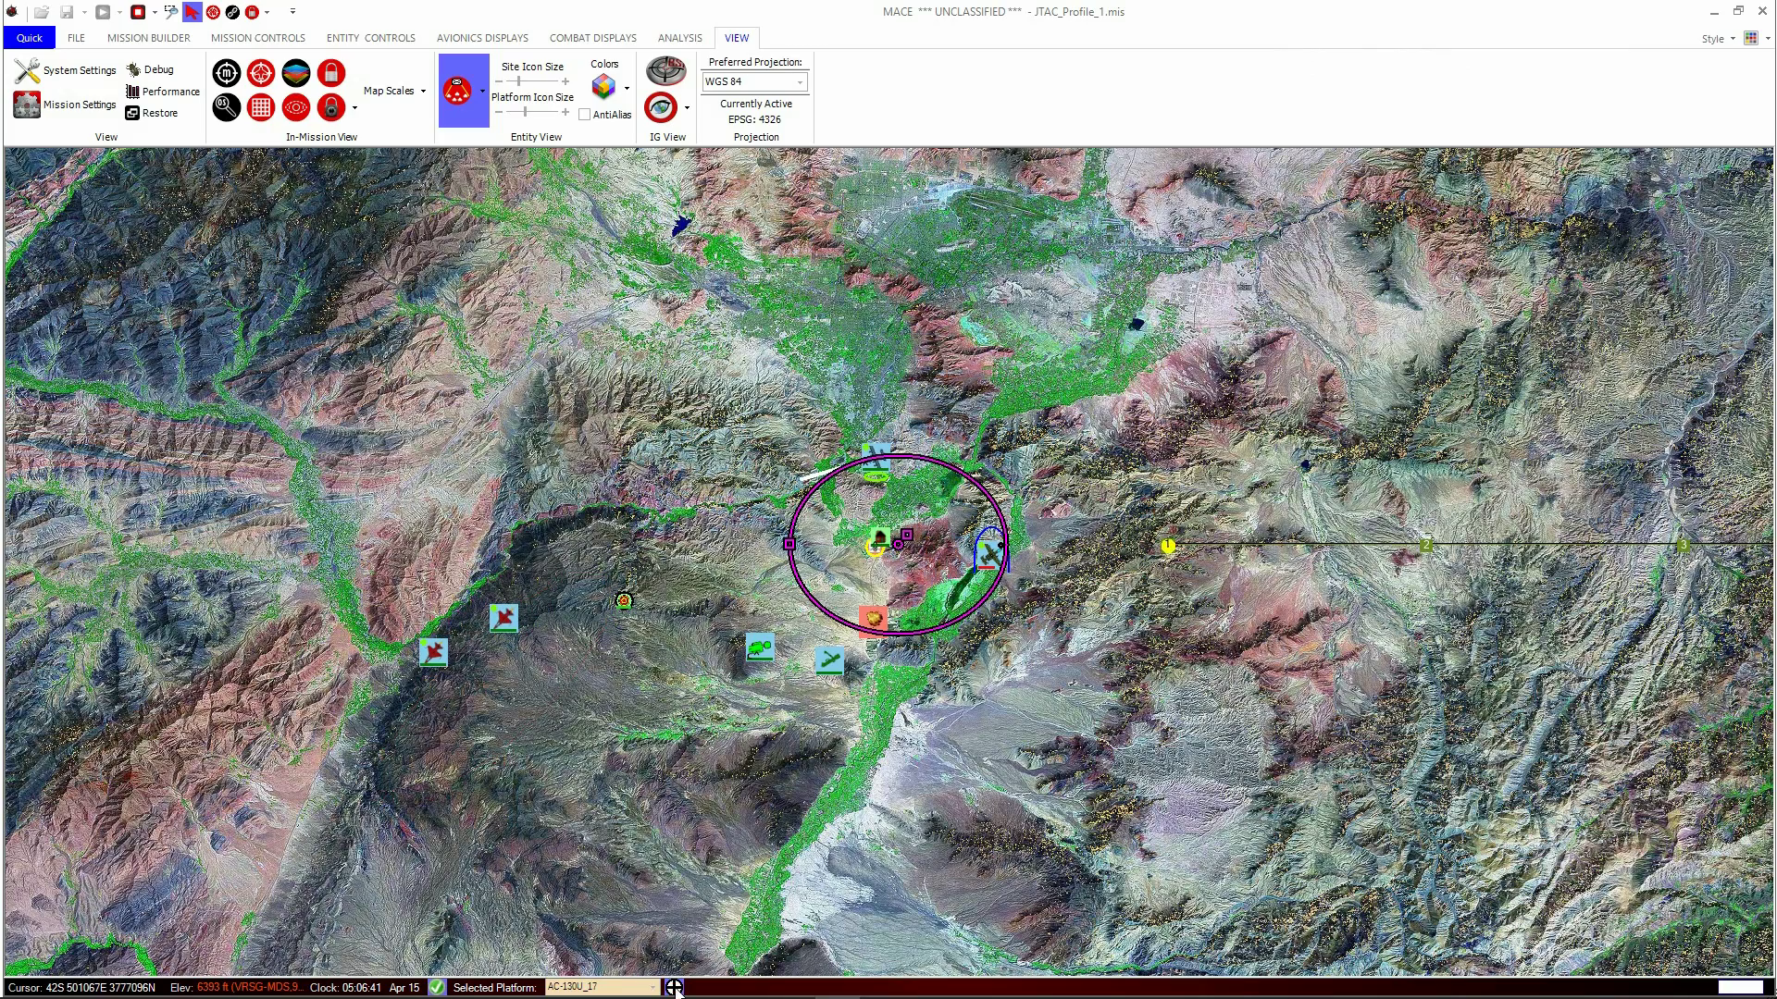
click(674, 987)
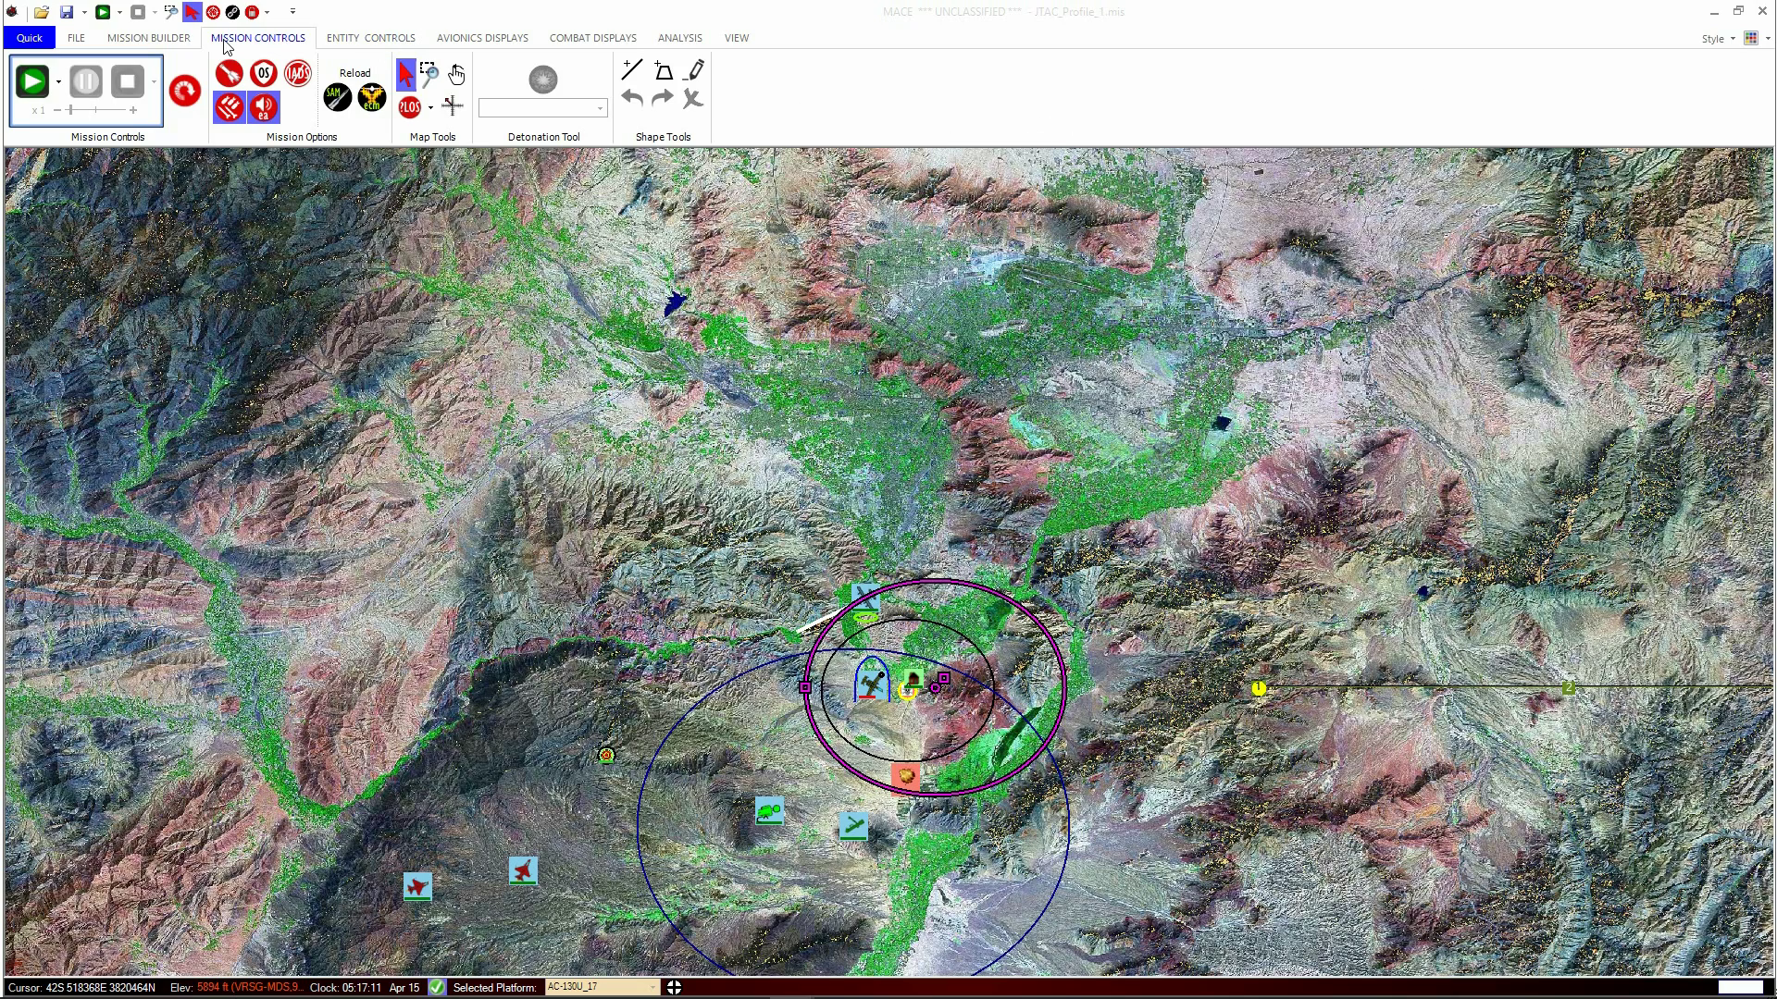
- Box-zoom the map onto the village near the green building marker
click(428, 74)
drag(786, 619, 1008, 753)
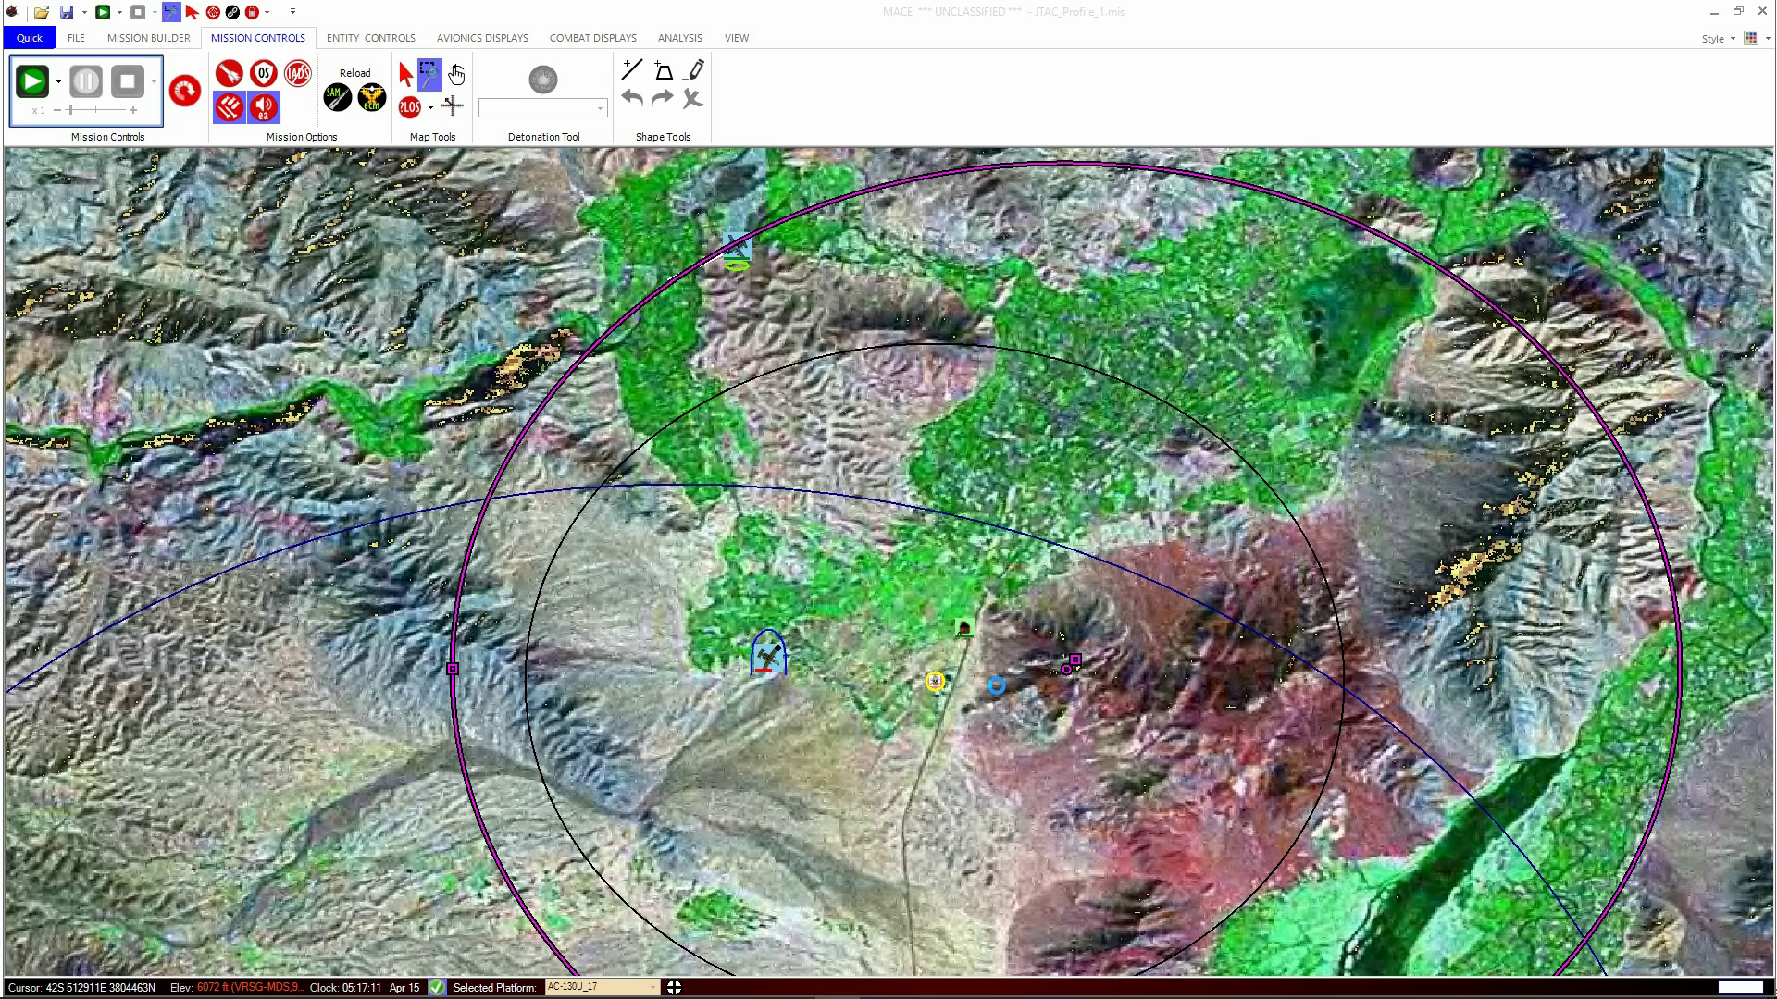
drag(916, 588, 1000, 690)
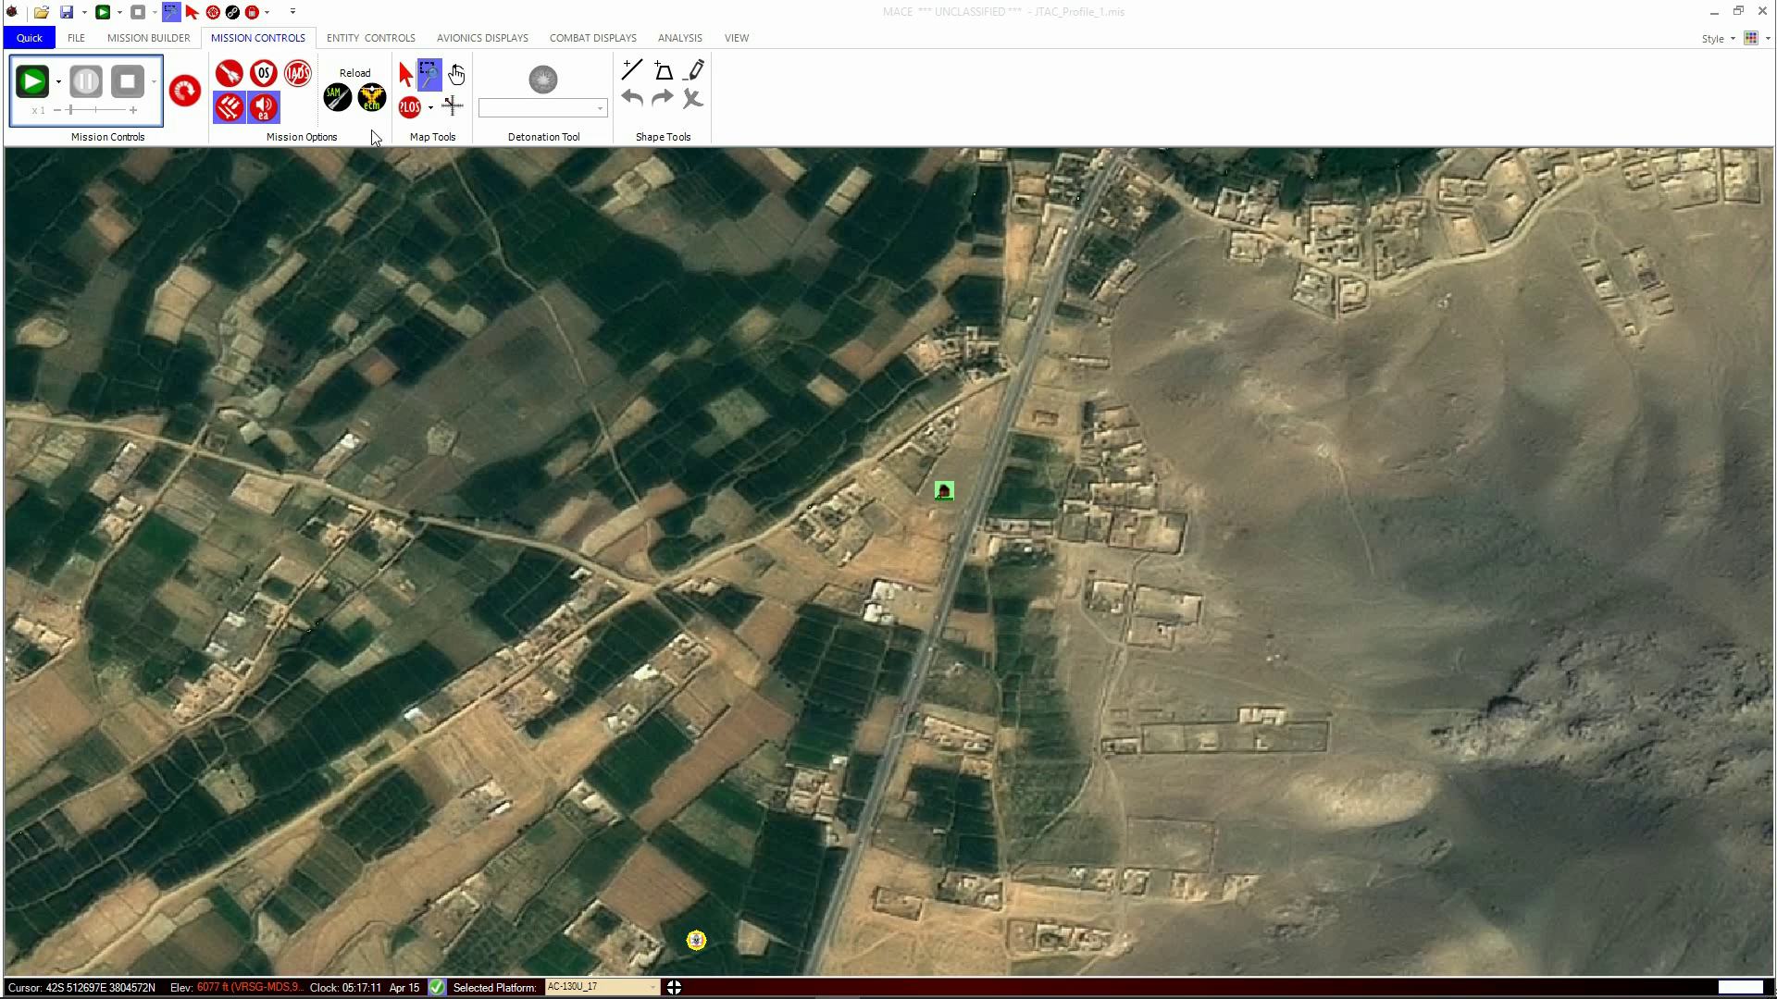
- Pan the map so the roadside village and entity markers sit centrally
click(449, 74)
drag(826, 581, 725, 583)
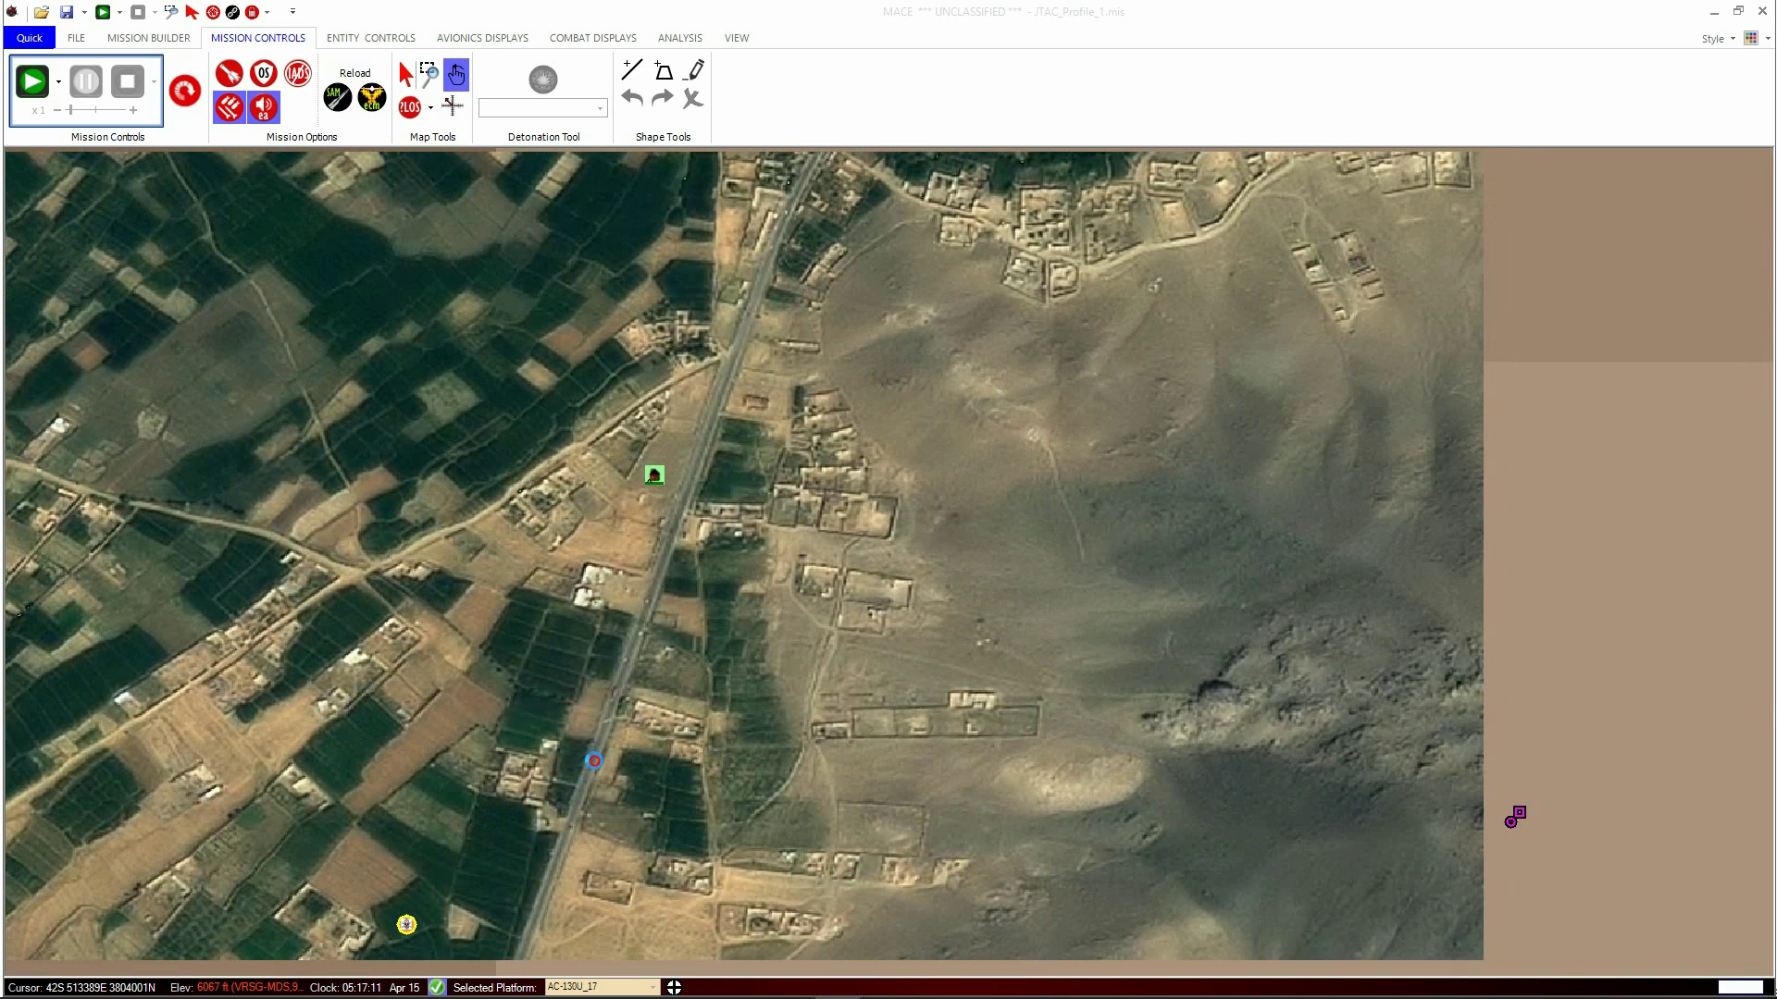
drag(689, 696, 928, 610)
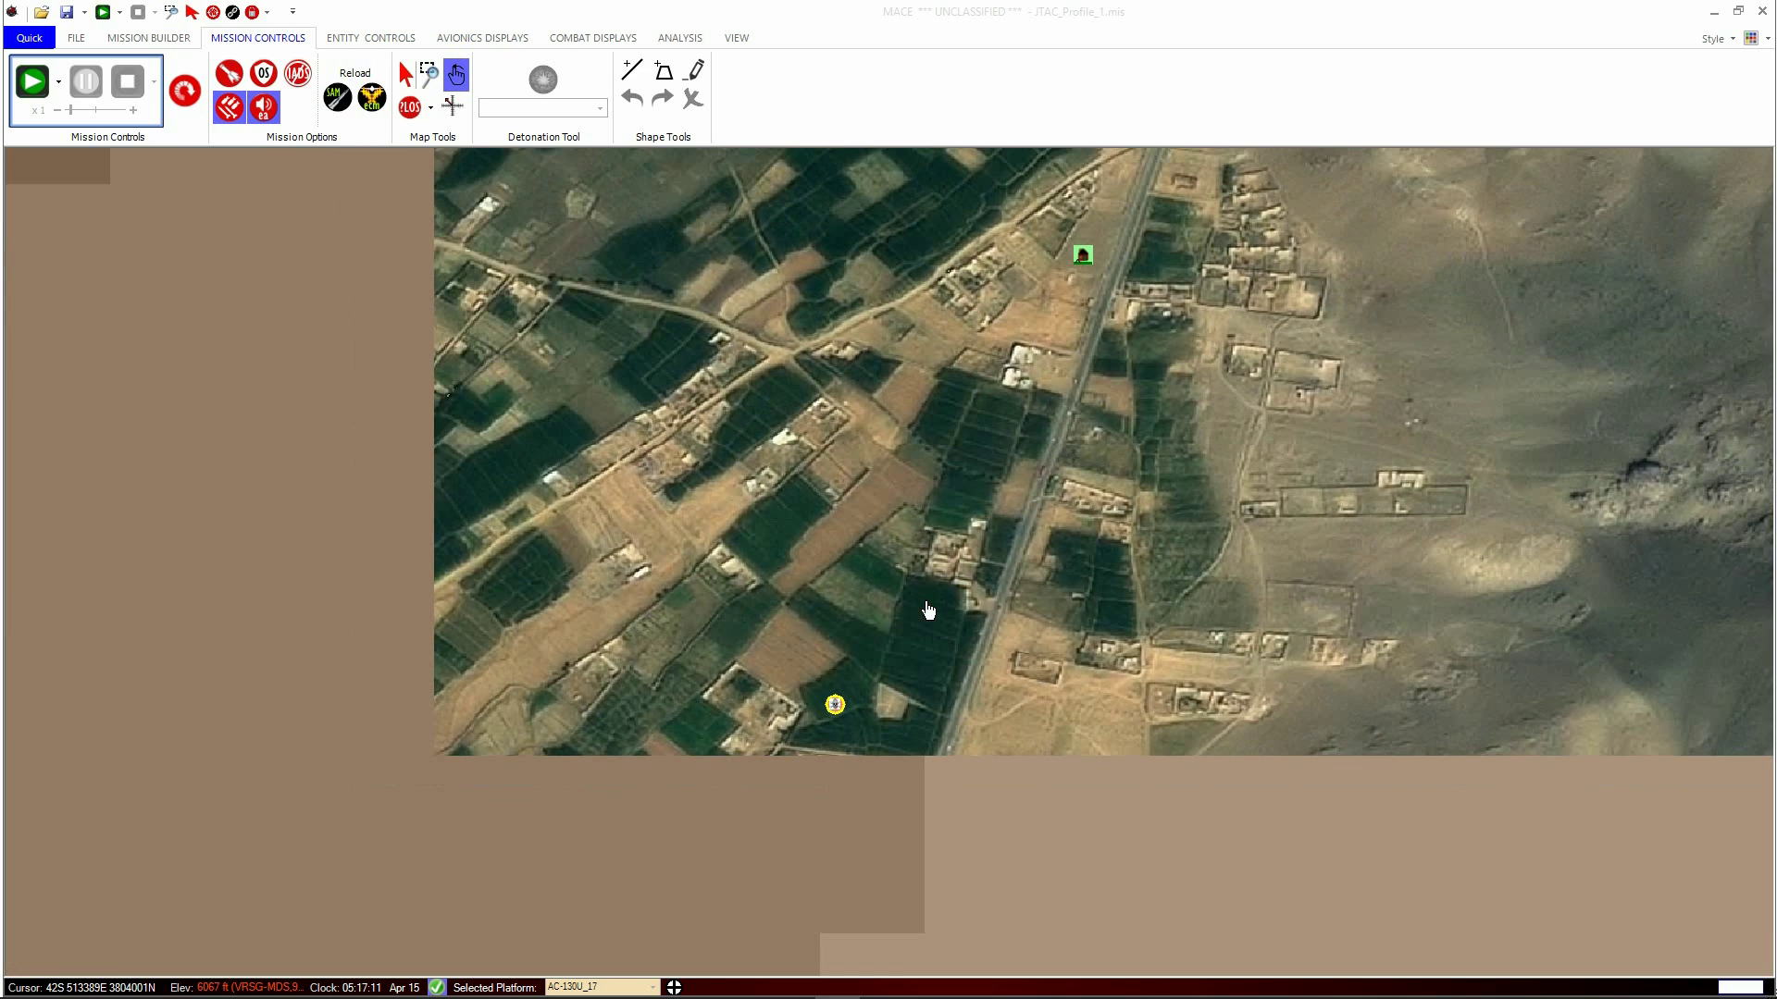
drag(955, 828, 979, 592)
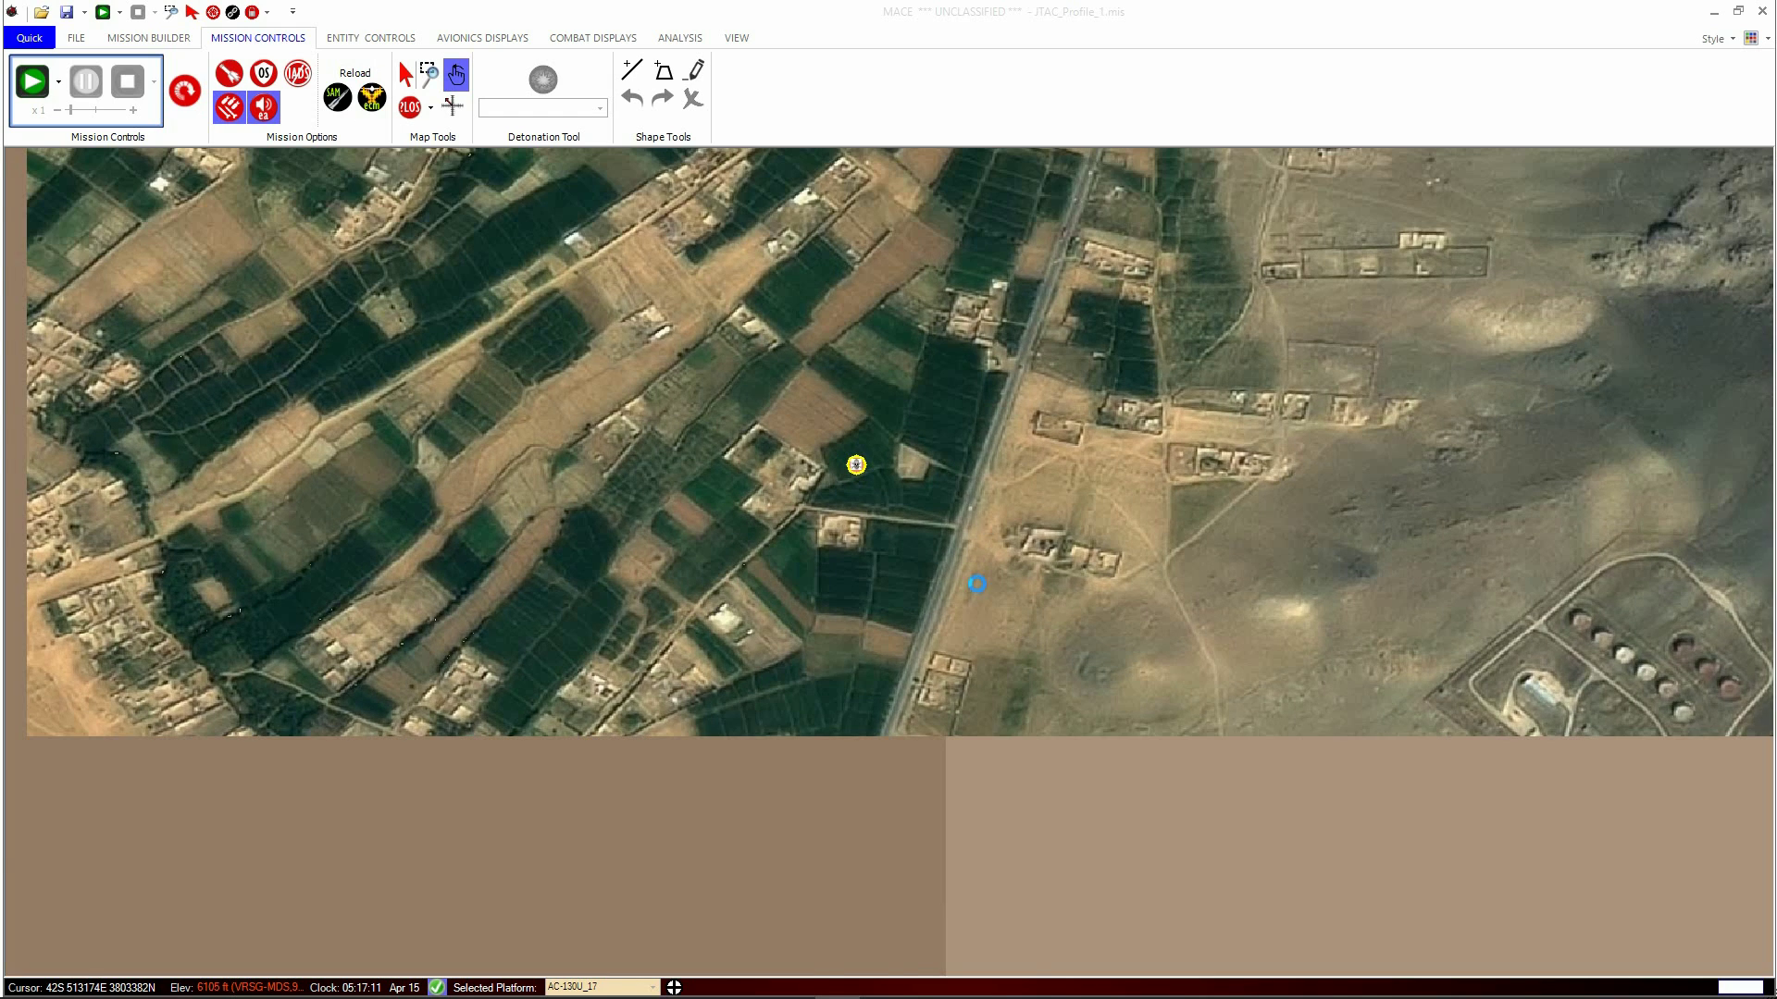
drag(651, 628, 855, 626)
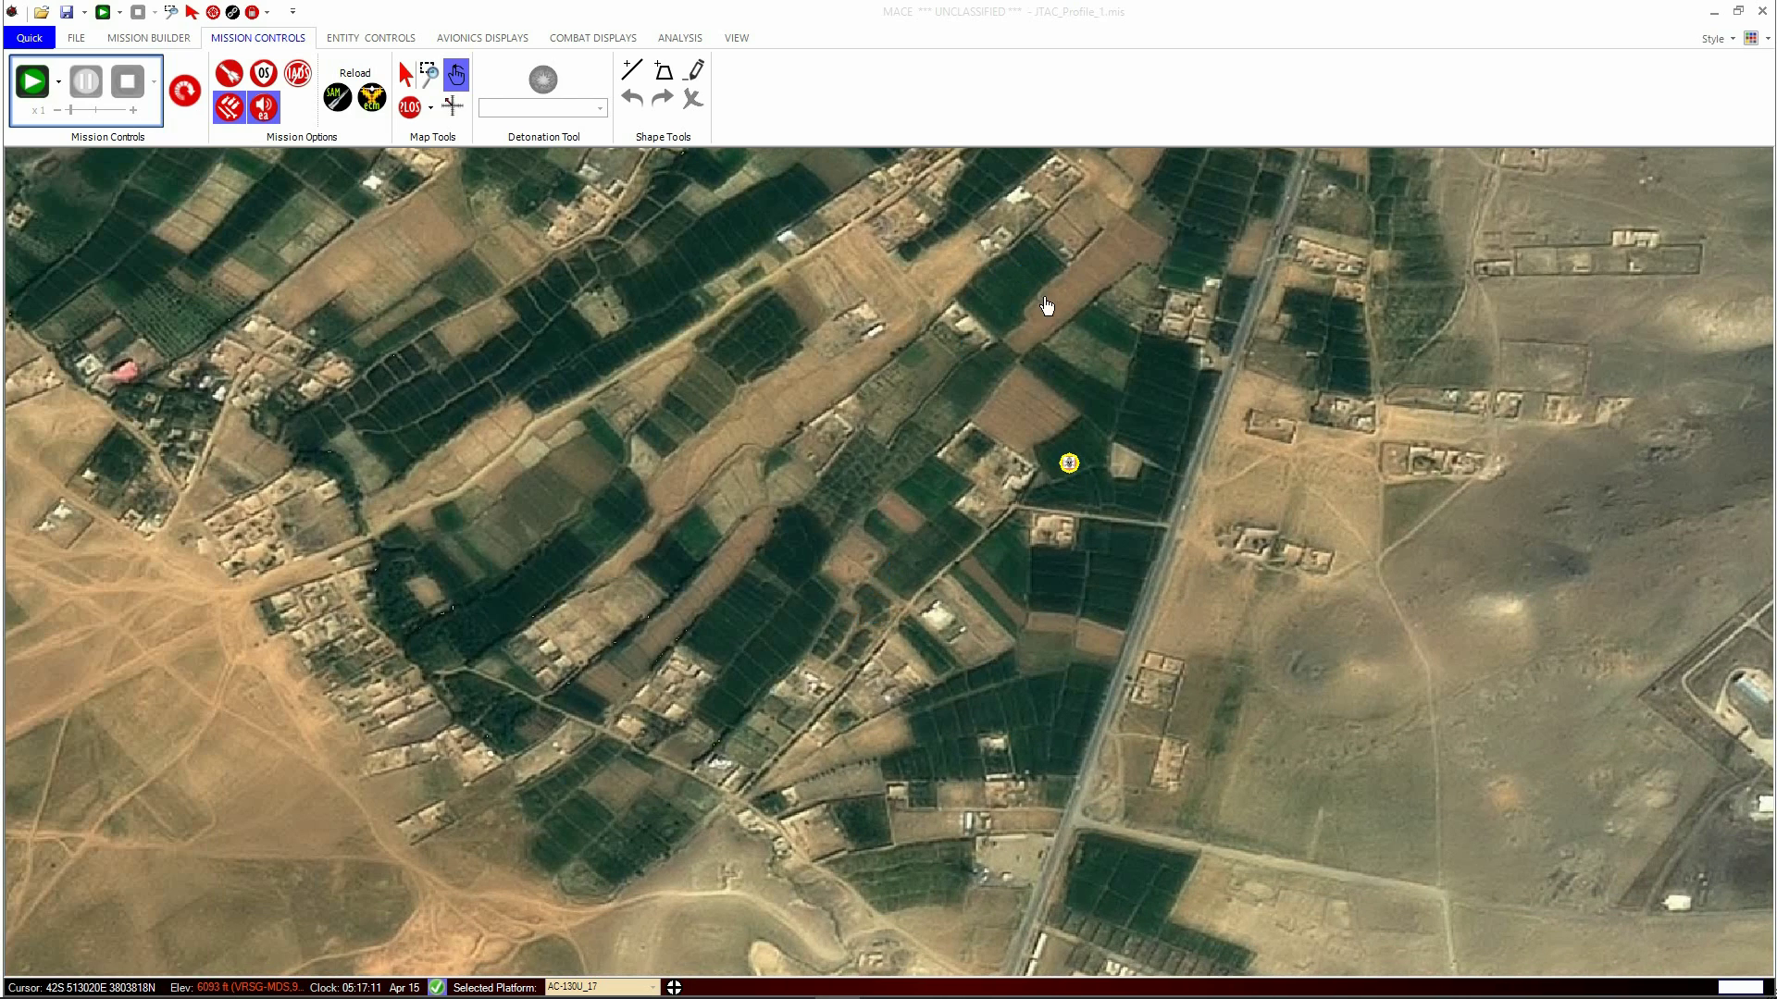
click(1071, 462)
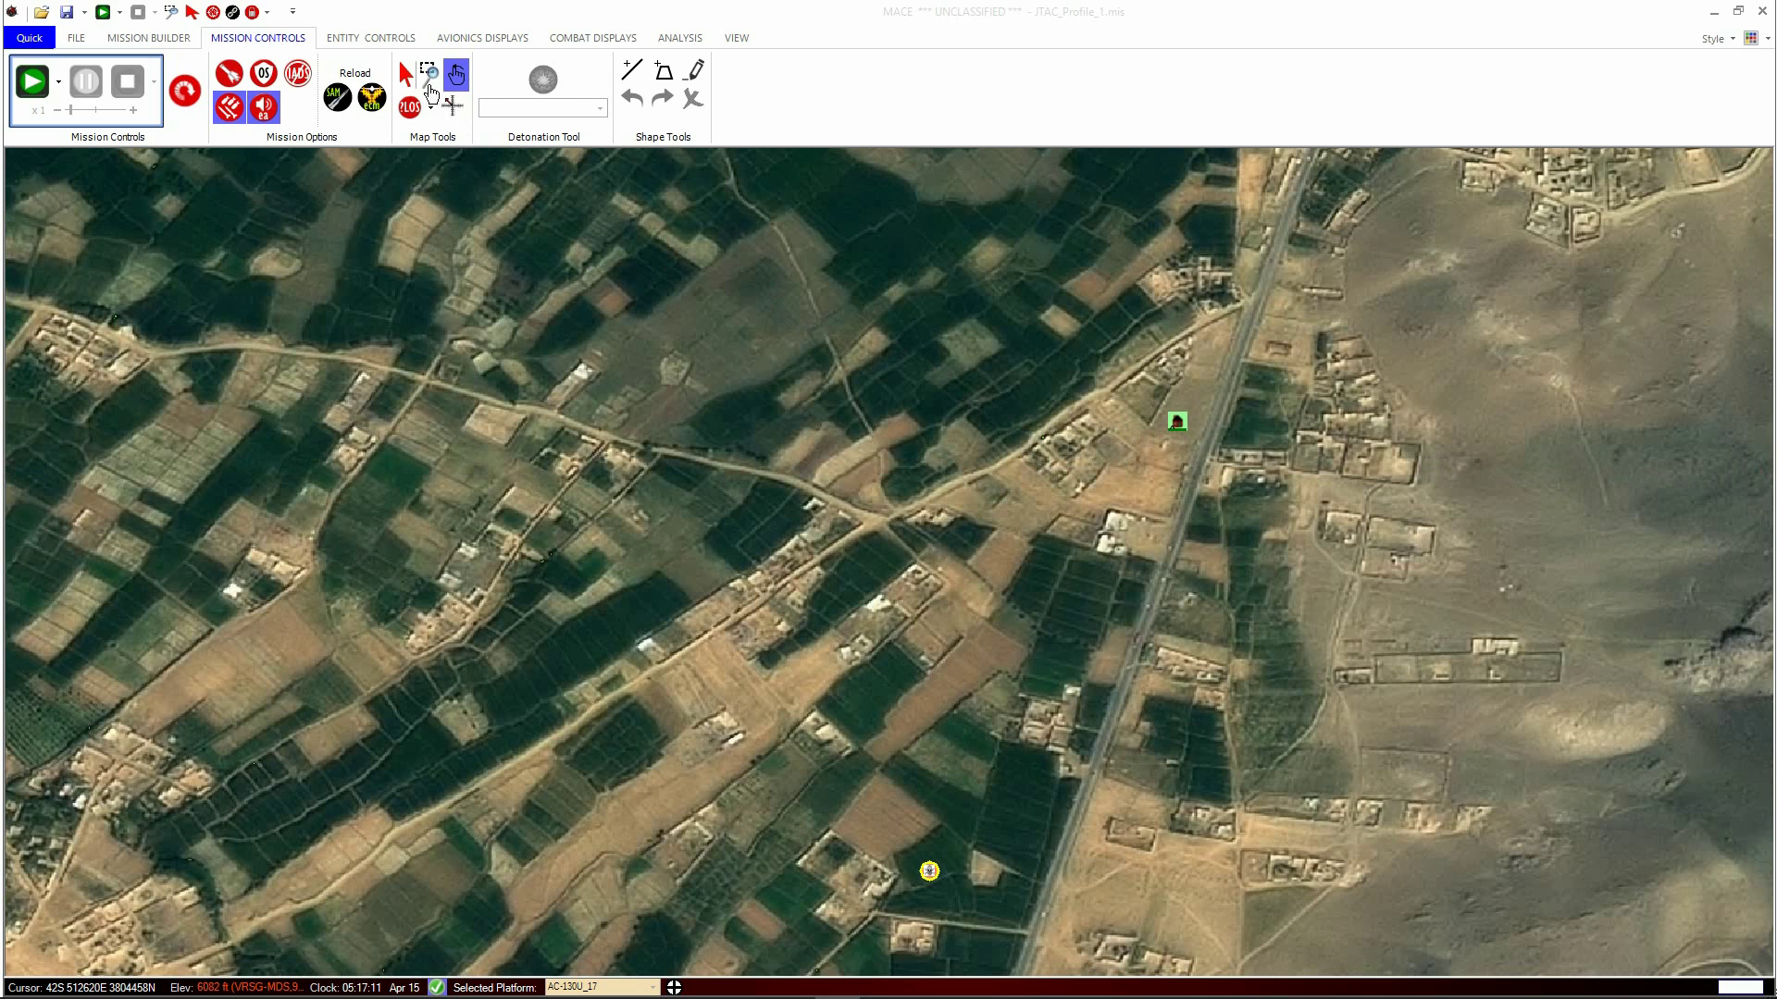
click(405, 76)
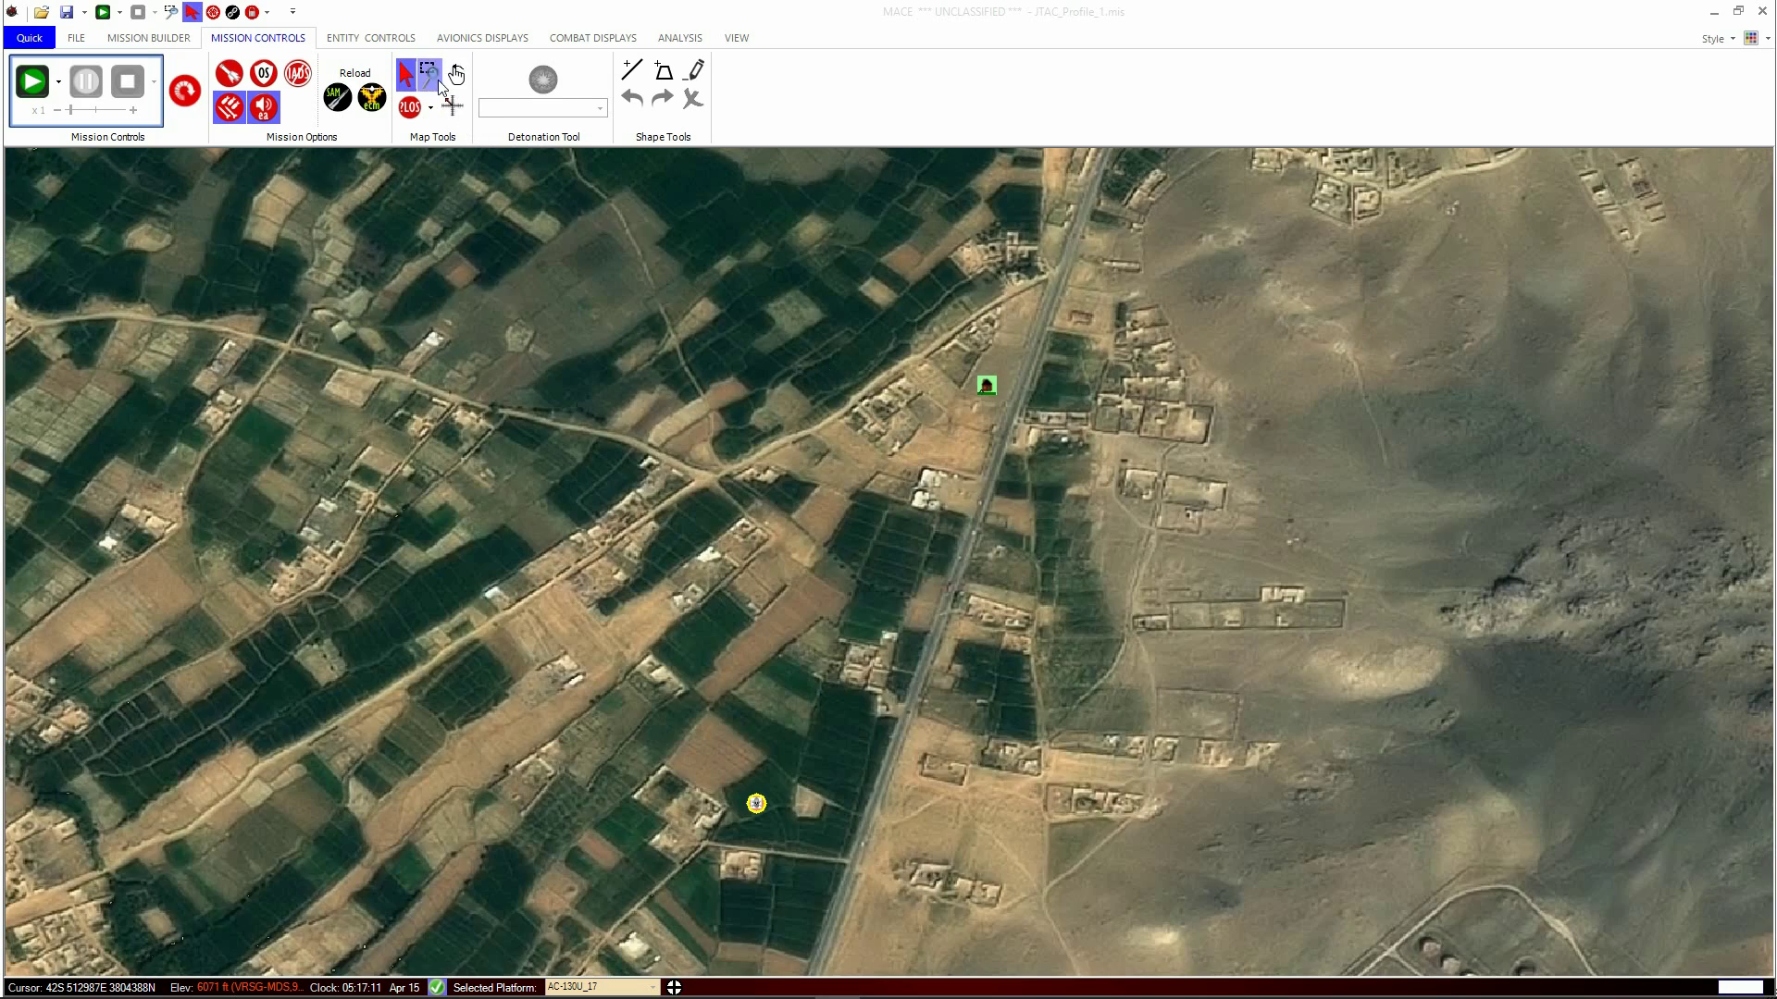
click(452, 106)
- Zoom in on the village and activate the Range-Bearing Tool
key(Escape)
scroll(1366, 306, up, 1)
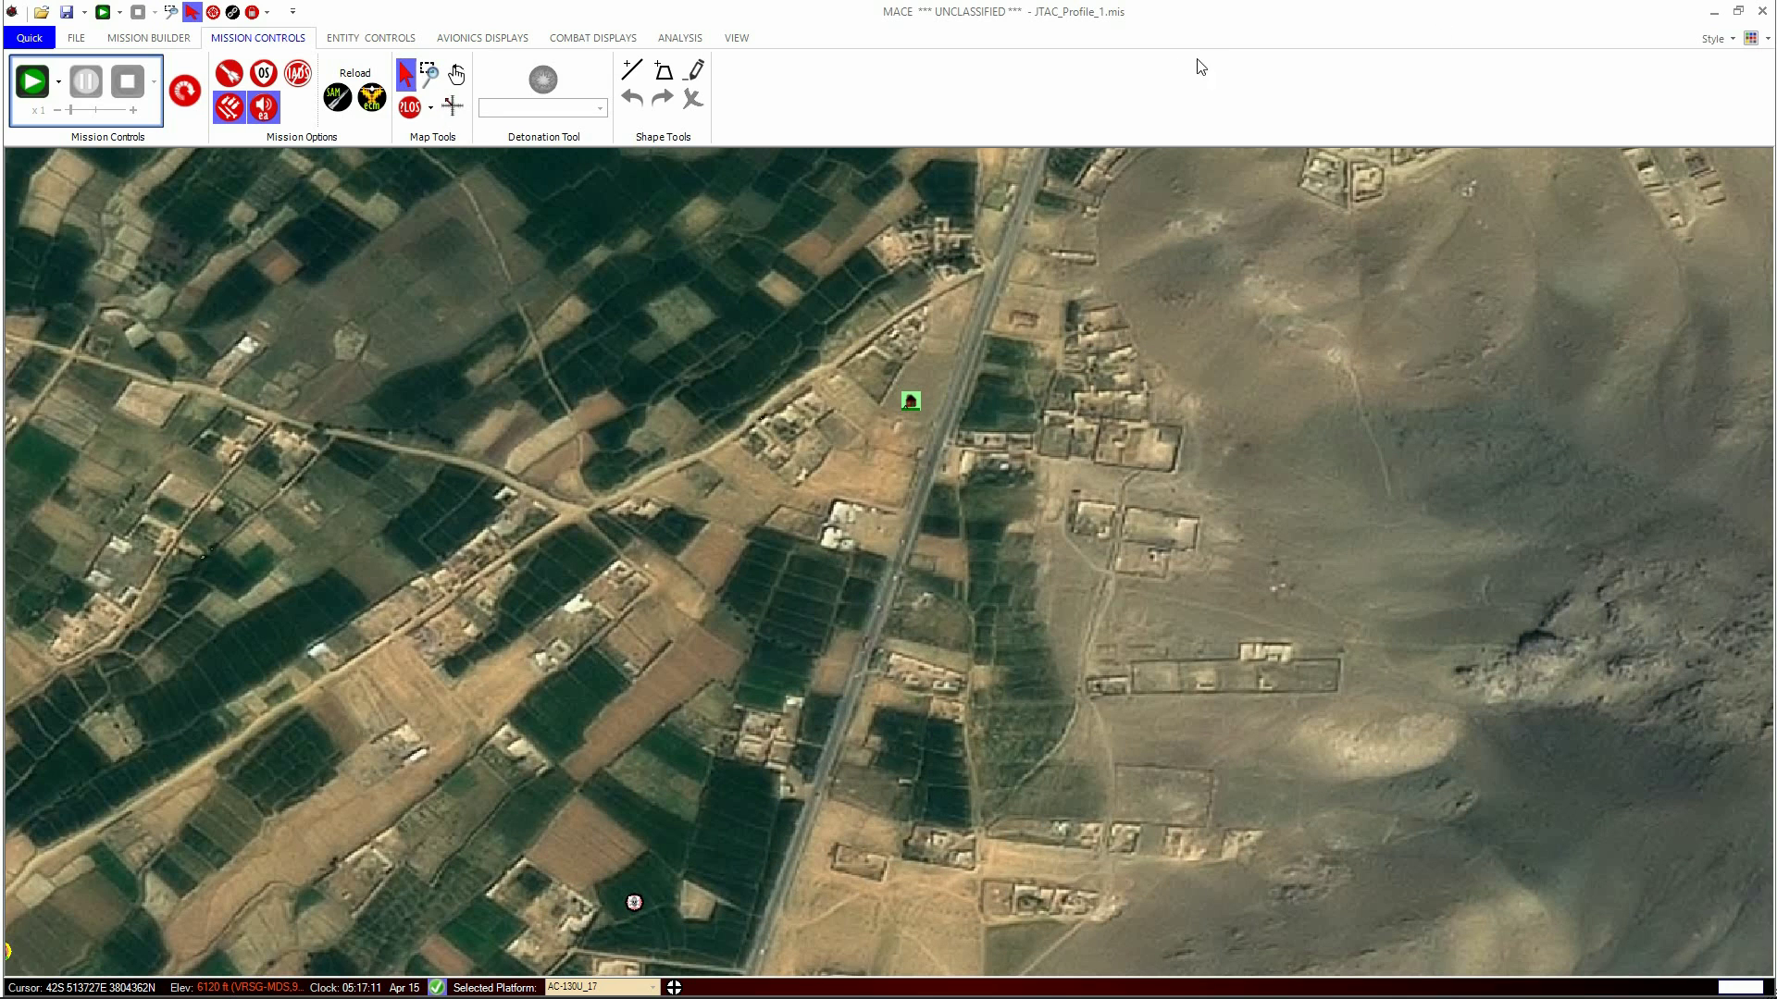
click(452, 108)
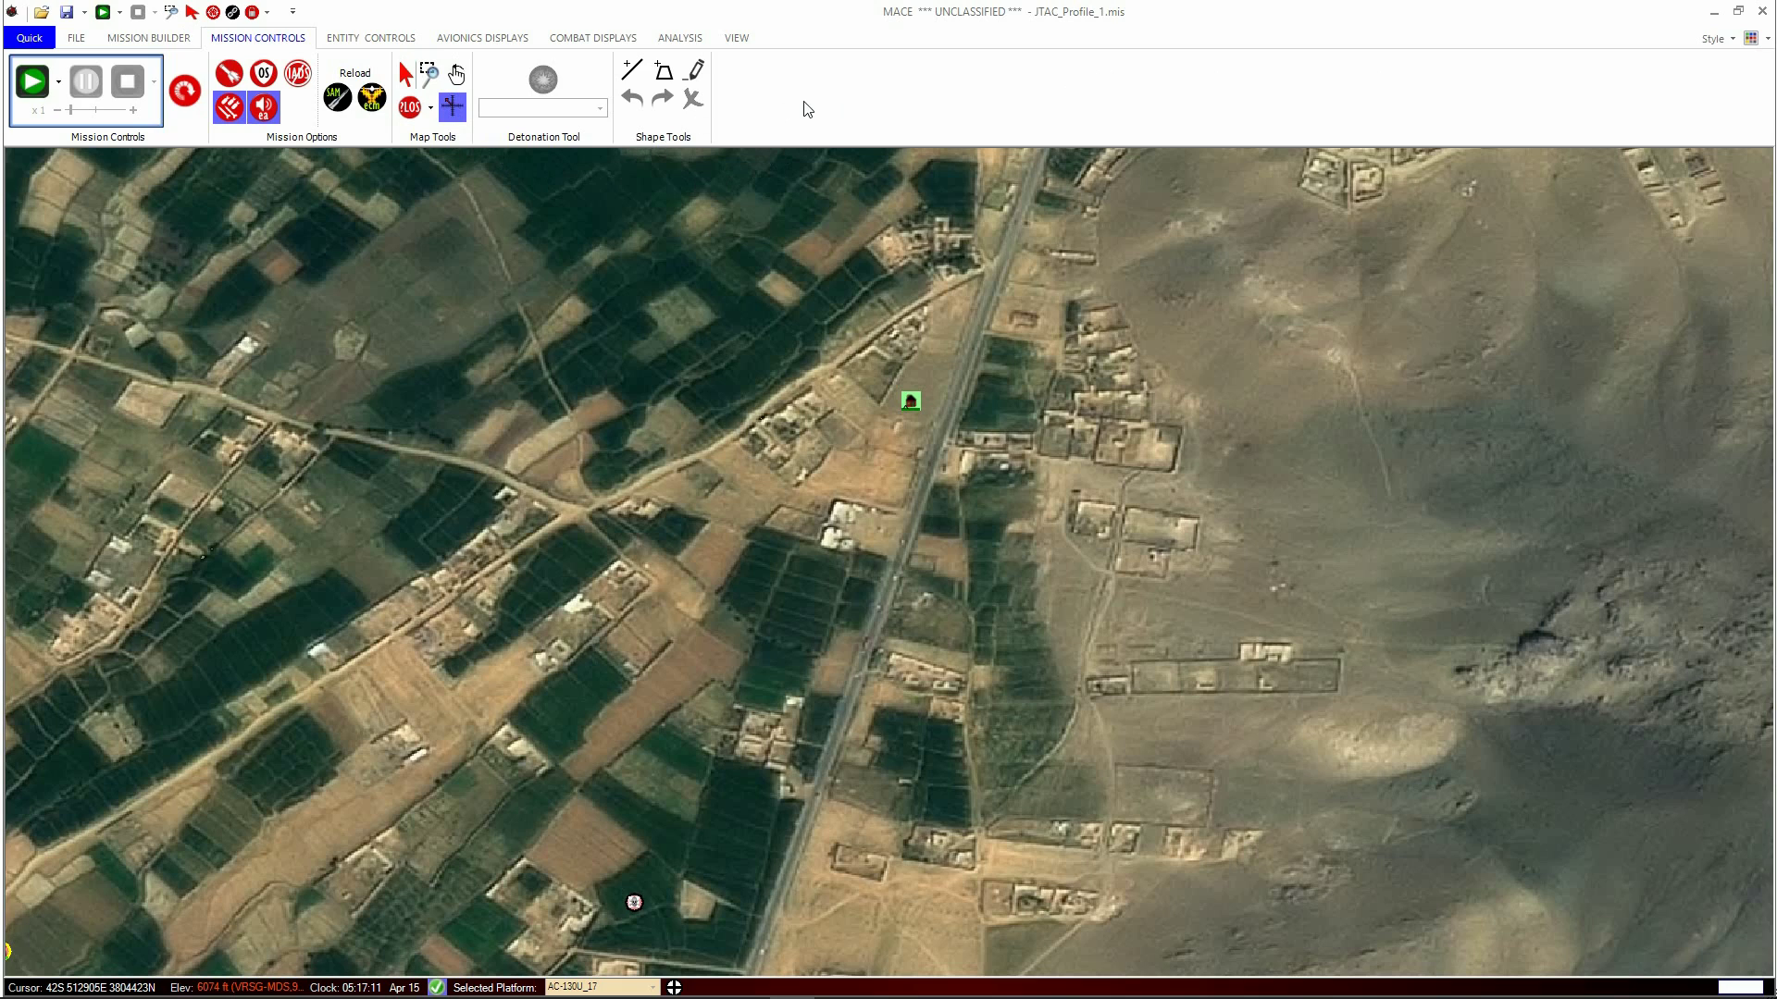
click(462, 110)
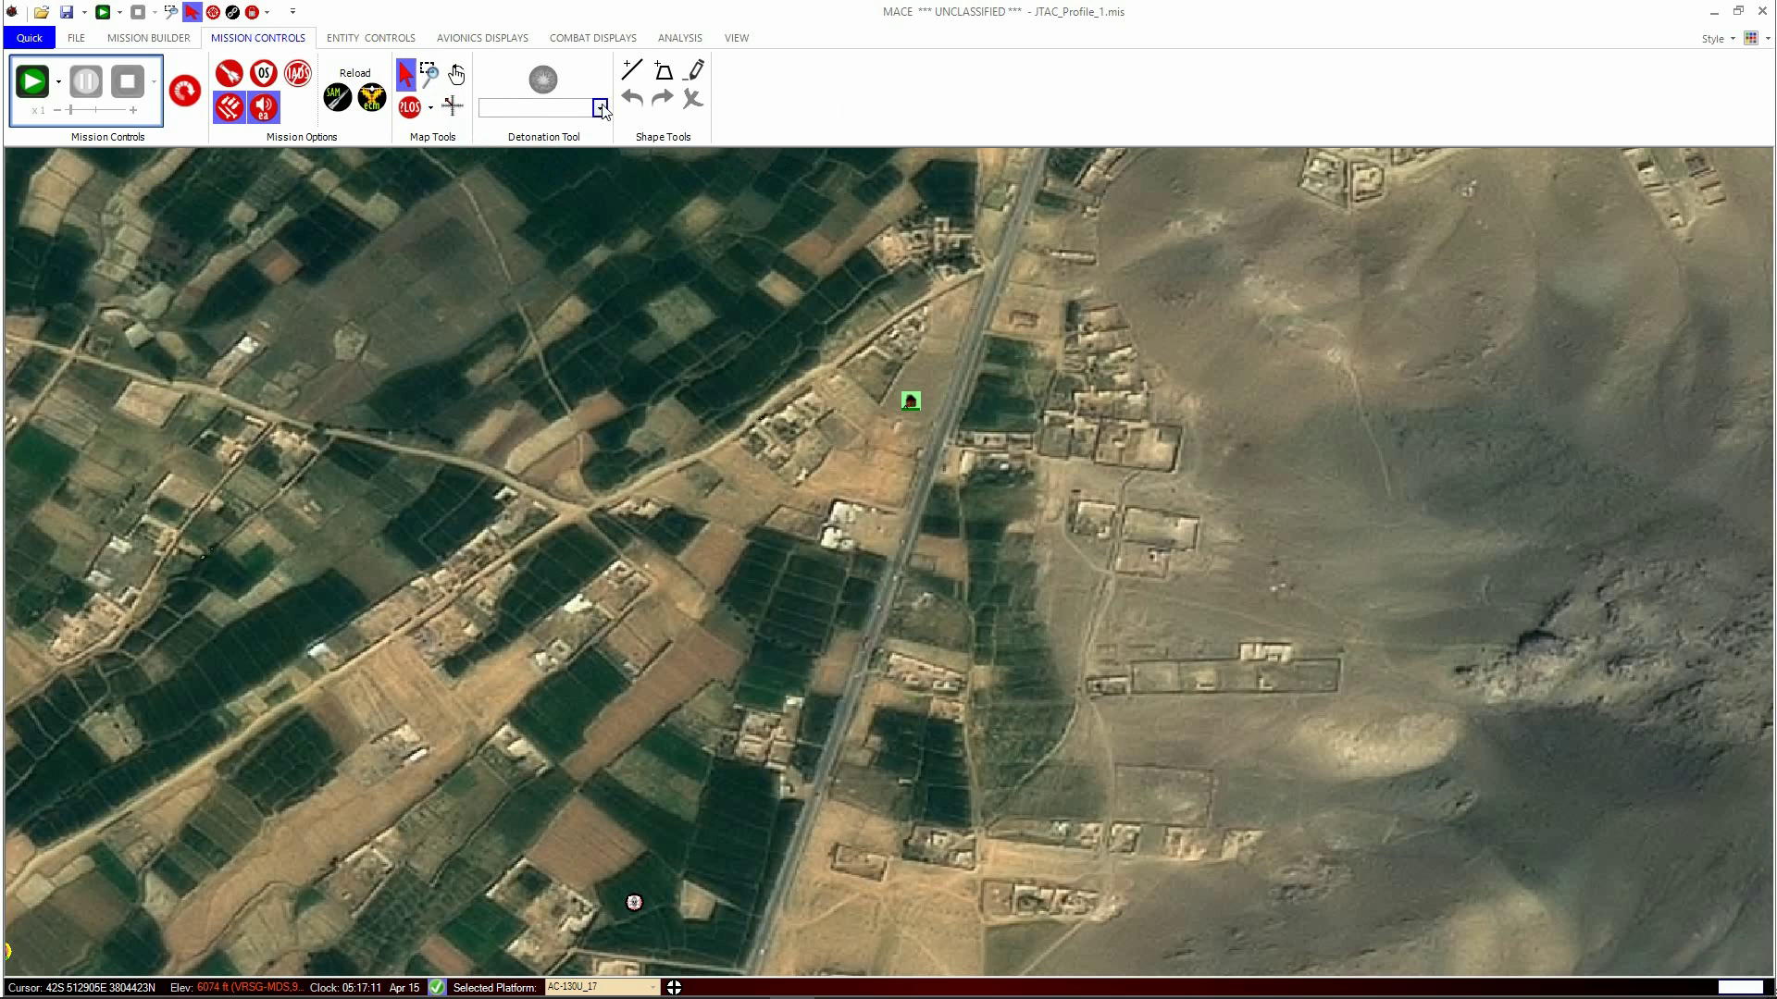
click(453, 108)
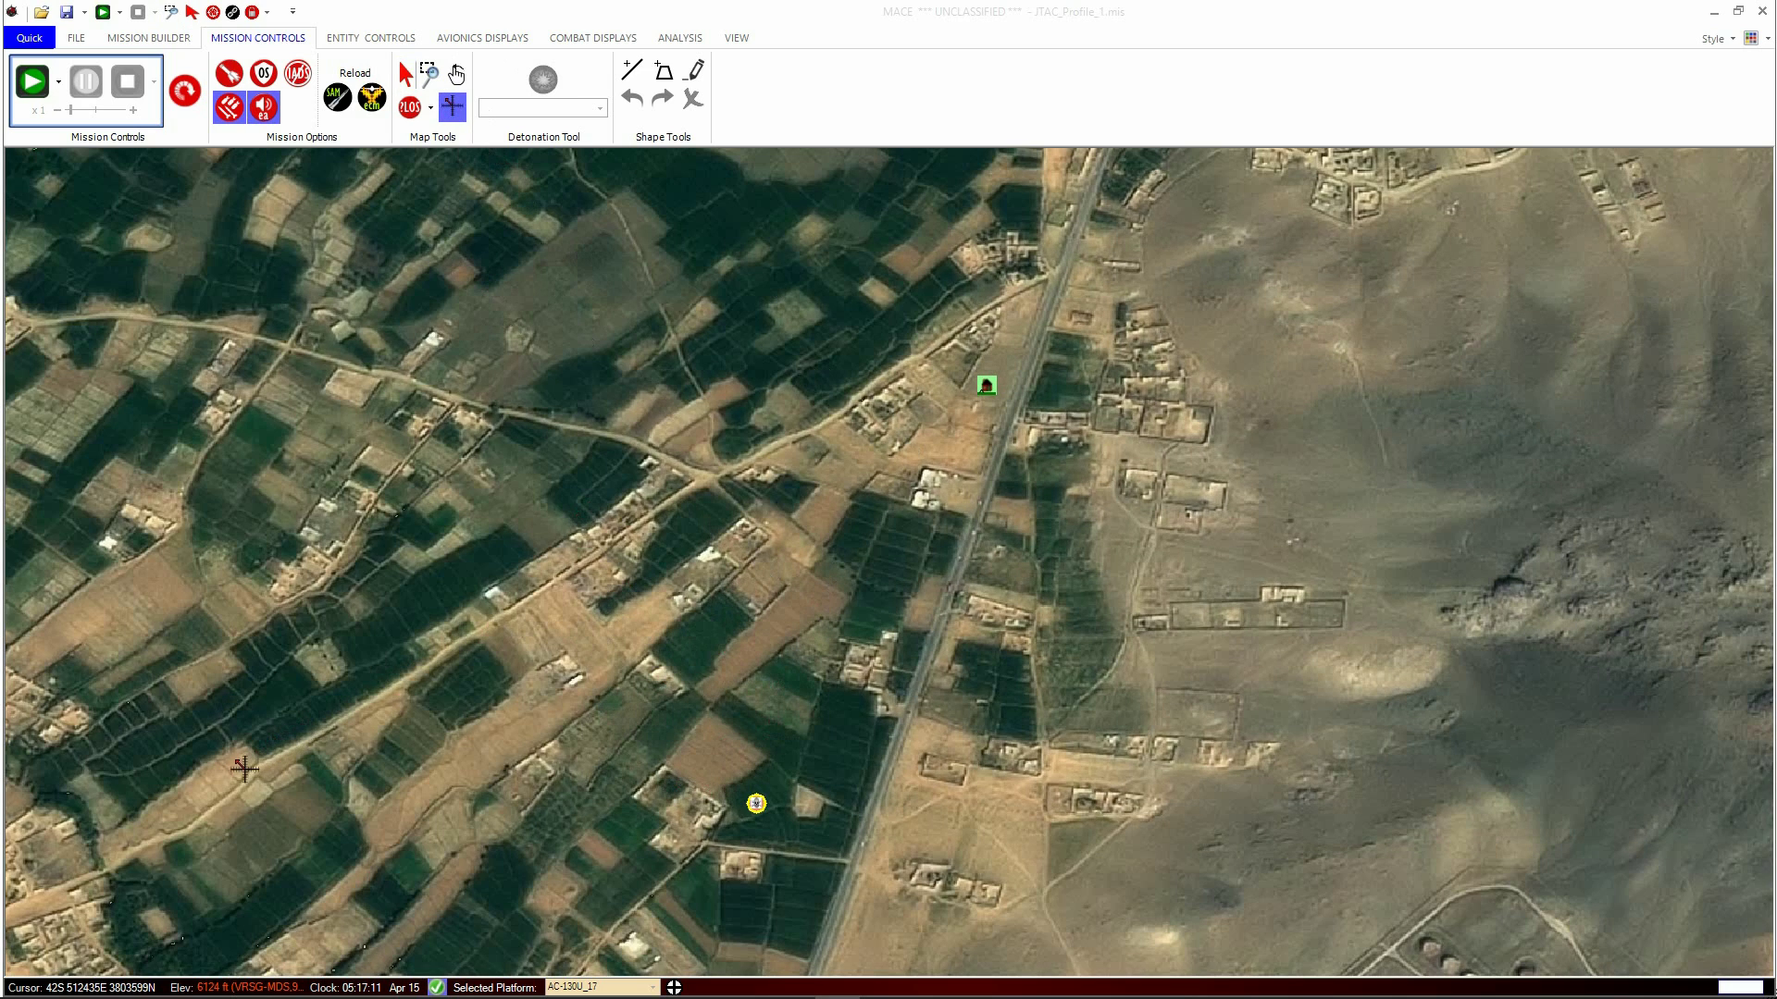
- Draw range-bearing lines east across the village and a short one north across the fields
mouse_move(241, 756)
mouse_down()
mouse_move(287, 648)
mouse_move(421, 472)
mouse_move(560, 398)
mouse_move(645, 382)
mouse_move(879, 440)
mouse_move(990, 483)
mouse_move(974, 552)
mouse_move(983, 390)
mouse_move(953, 486)
mouse_move(967, 560)
mouse_move(1145, 546)
mouse_move(1185, 516)
mouse_up()
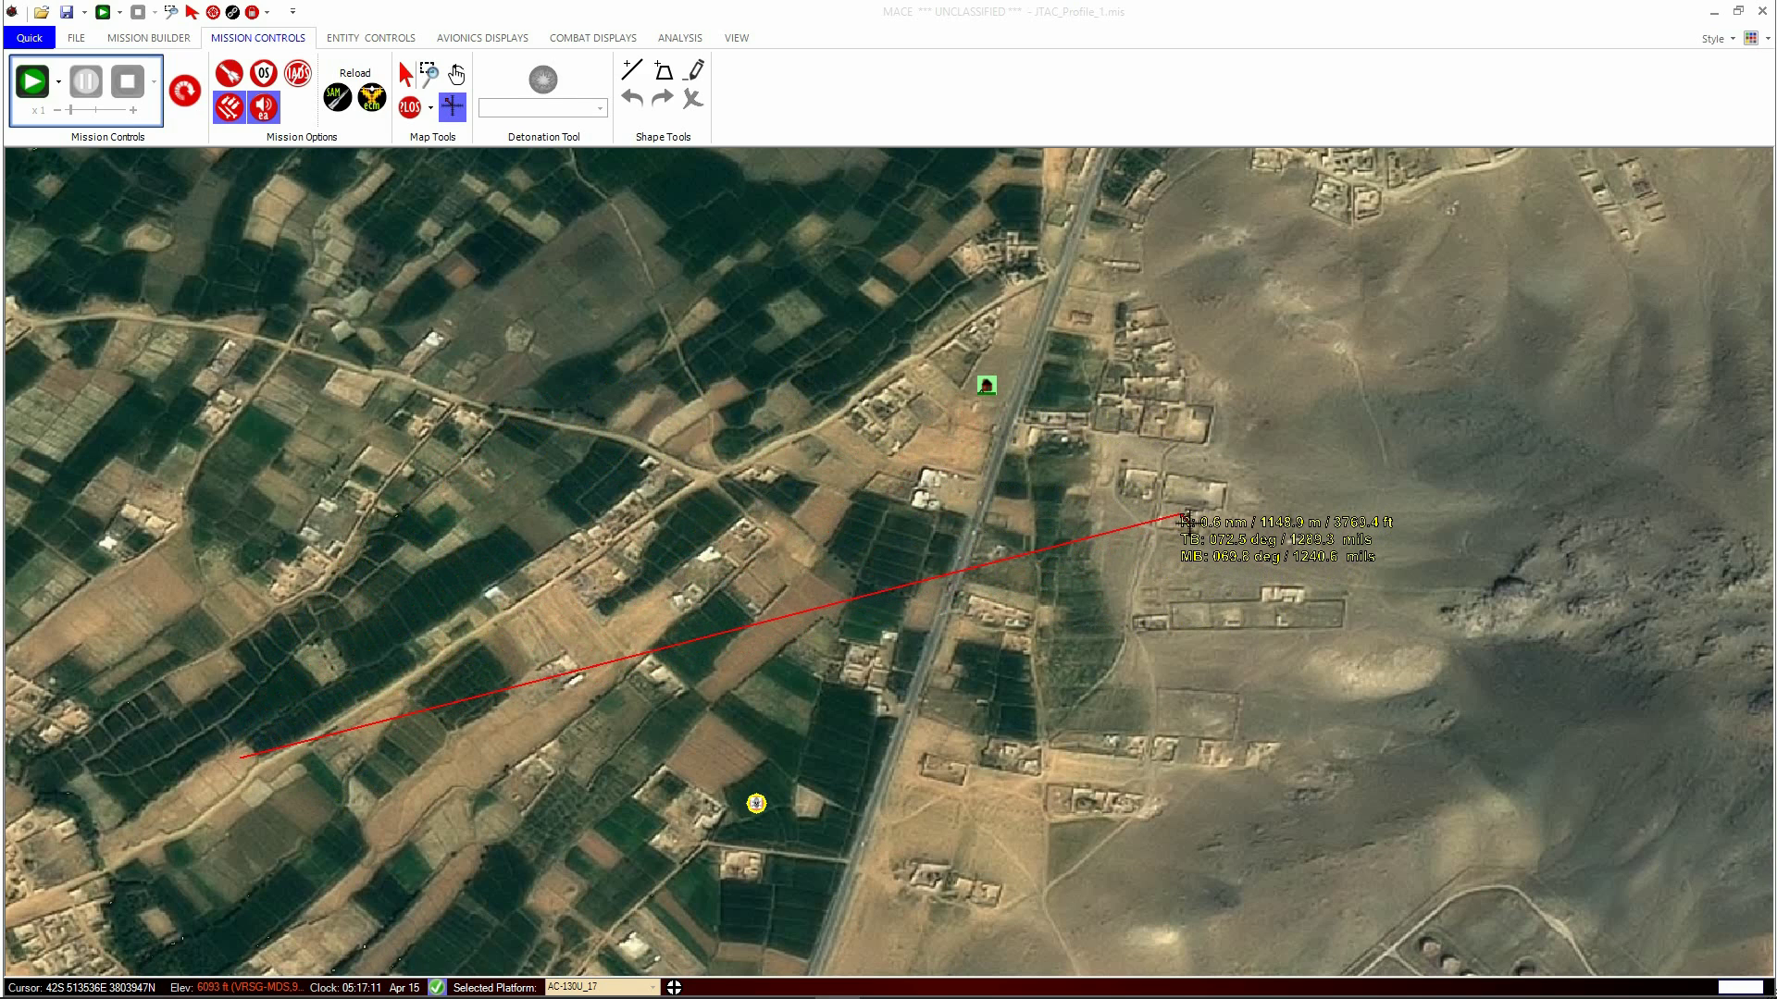
drag(1183, 519, 1183, 519)
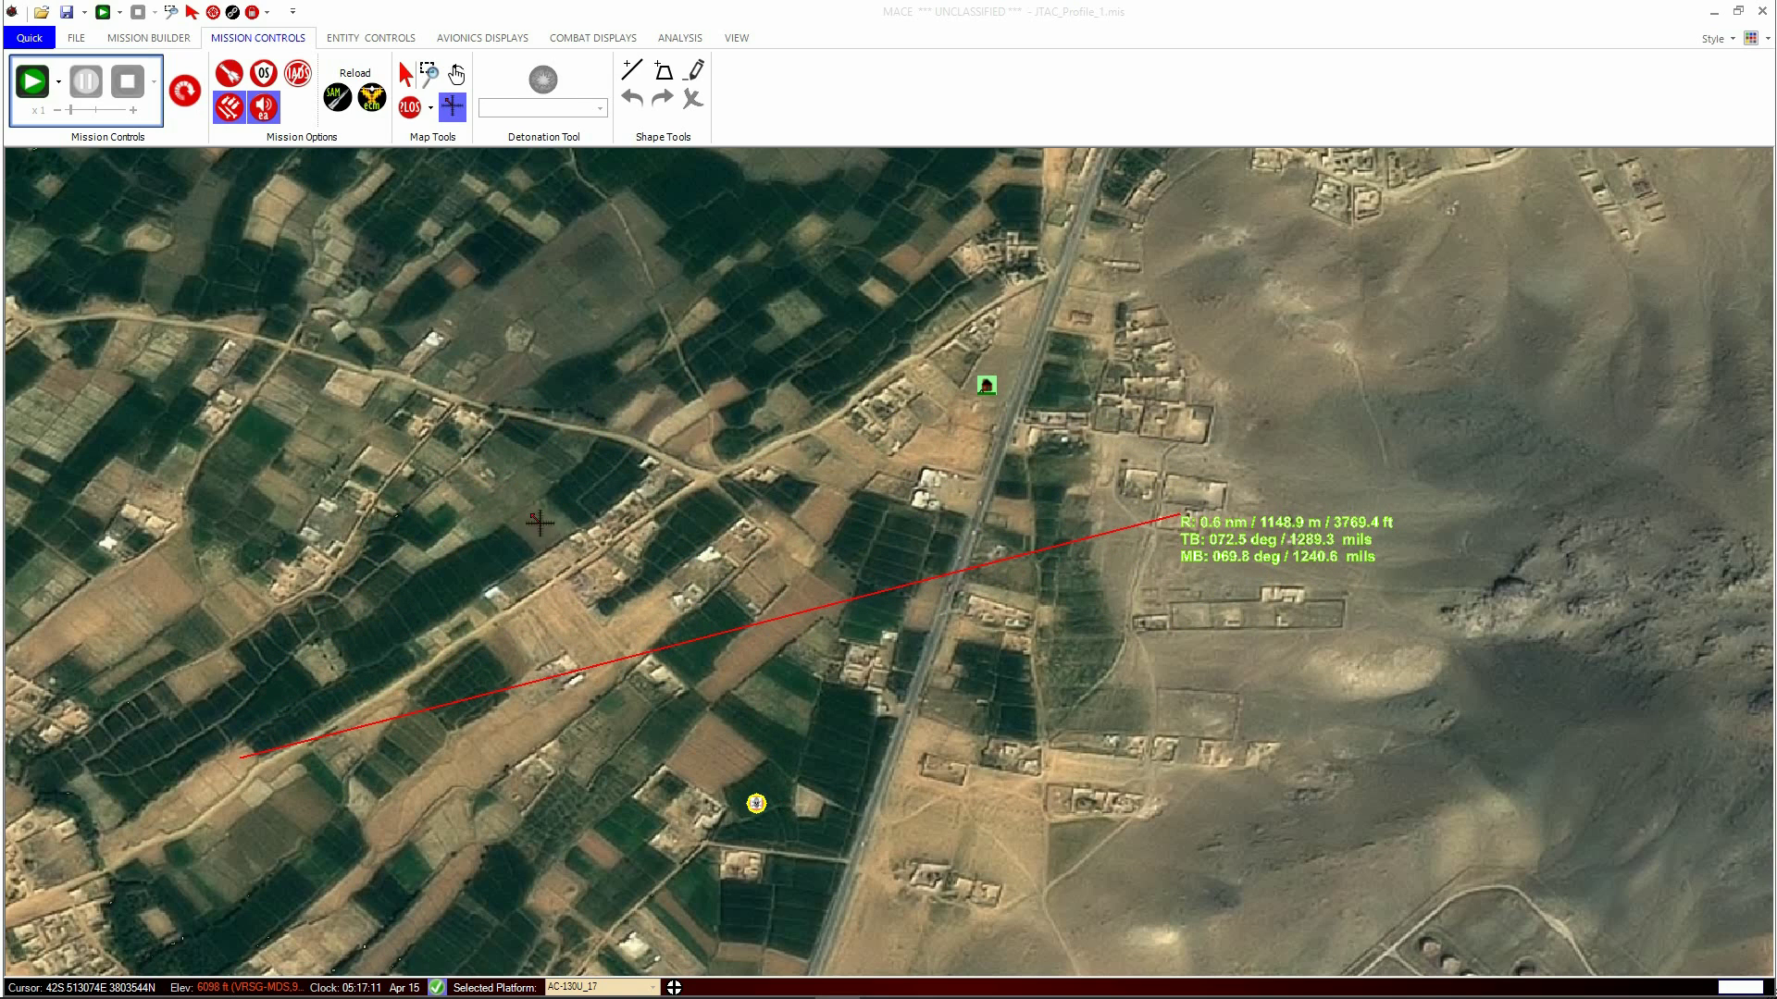
drag(477, 431, 1164, 651)
drag(841, 752, 946, 428)
key(Escape)
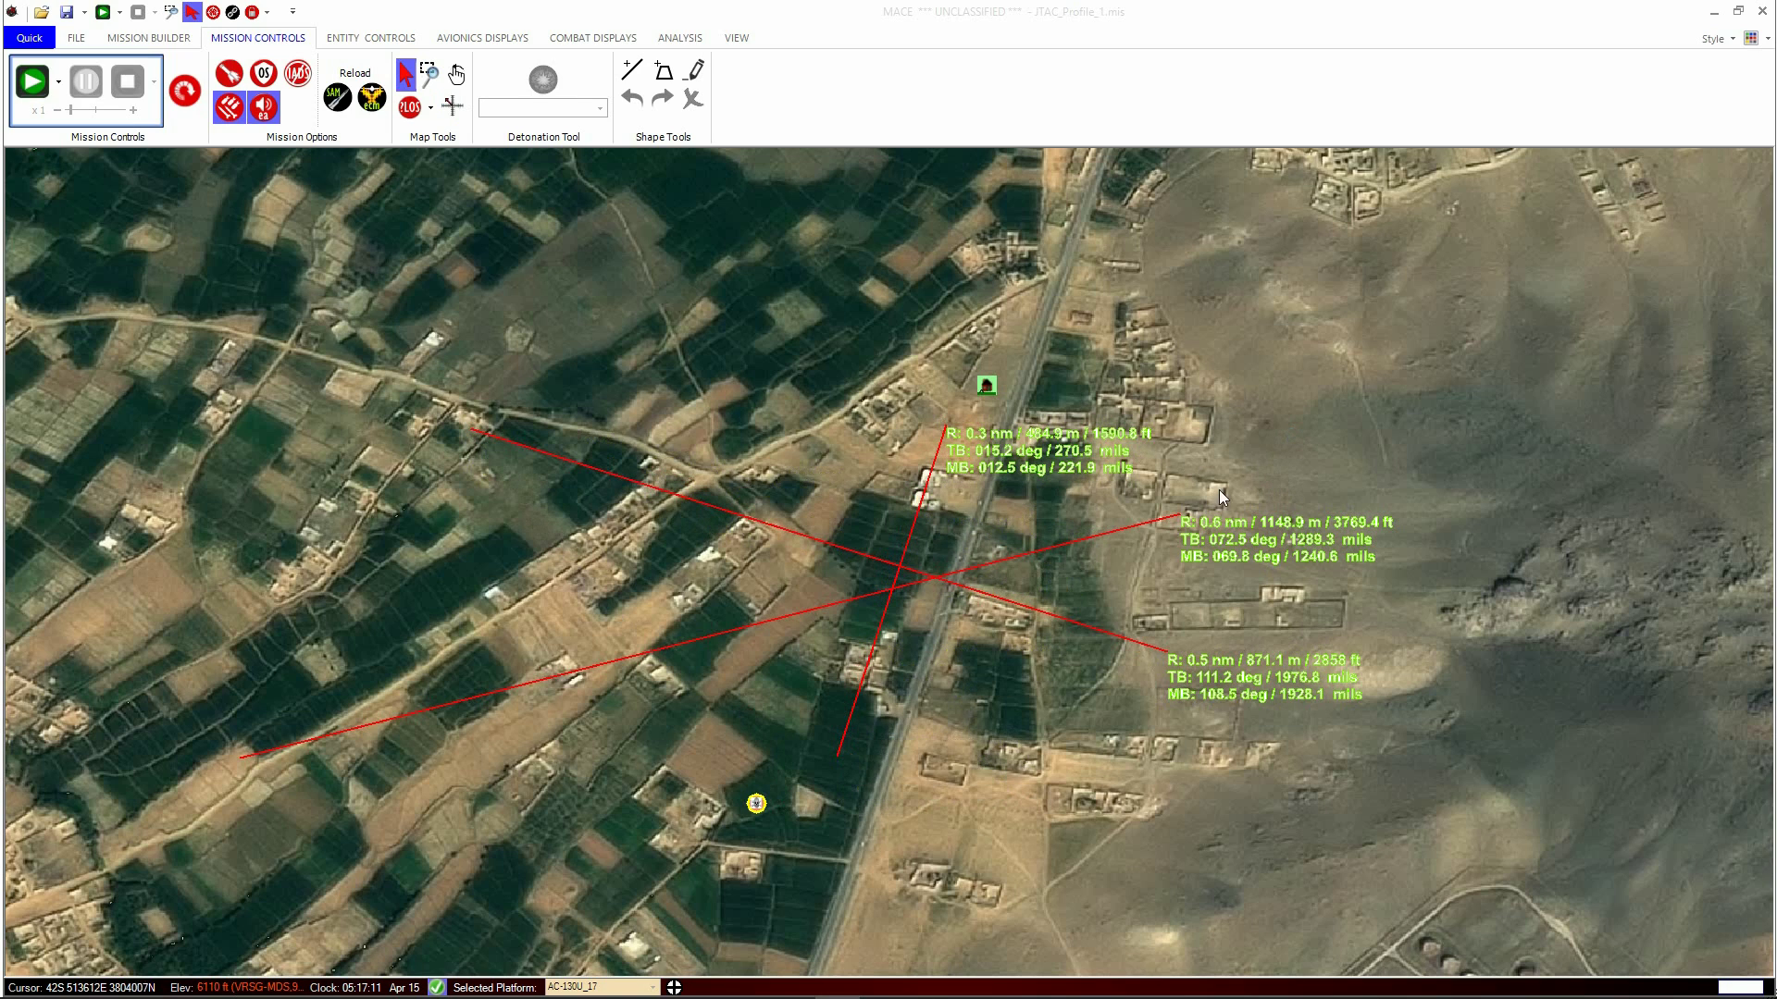
- Delete the 0.6 nm line, keeping 0.5 nm at 111.2° and 0.3 nm at 015.2°
click(1130, 526)
key(Delete)
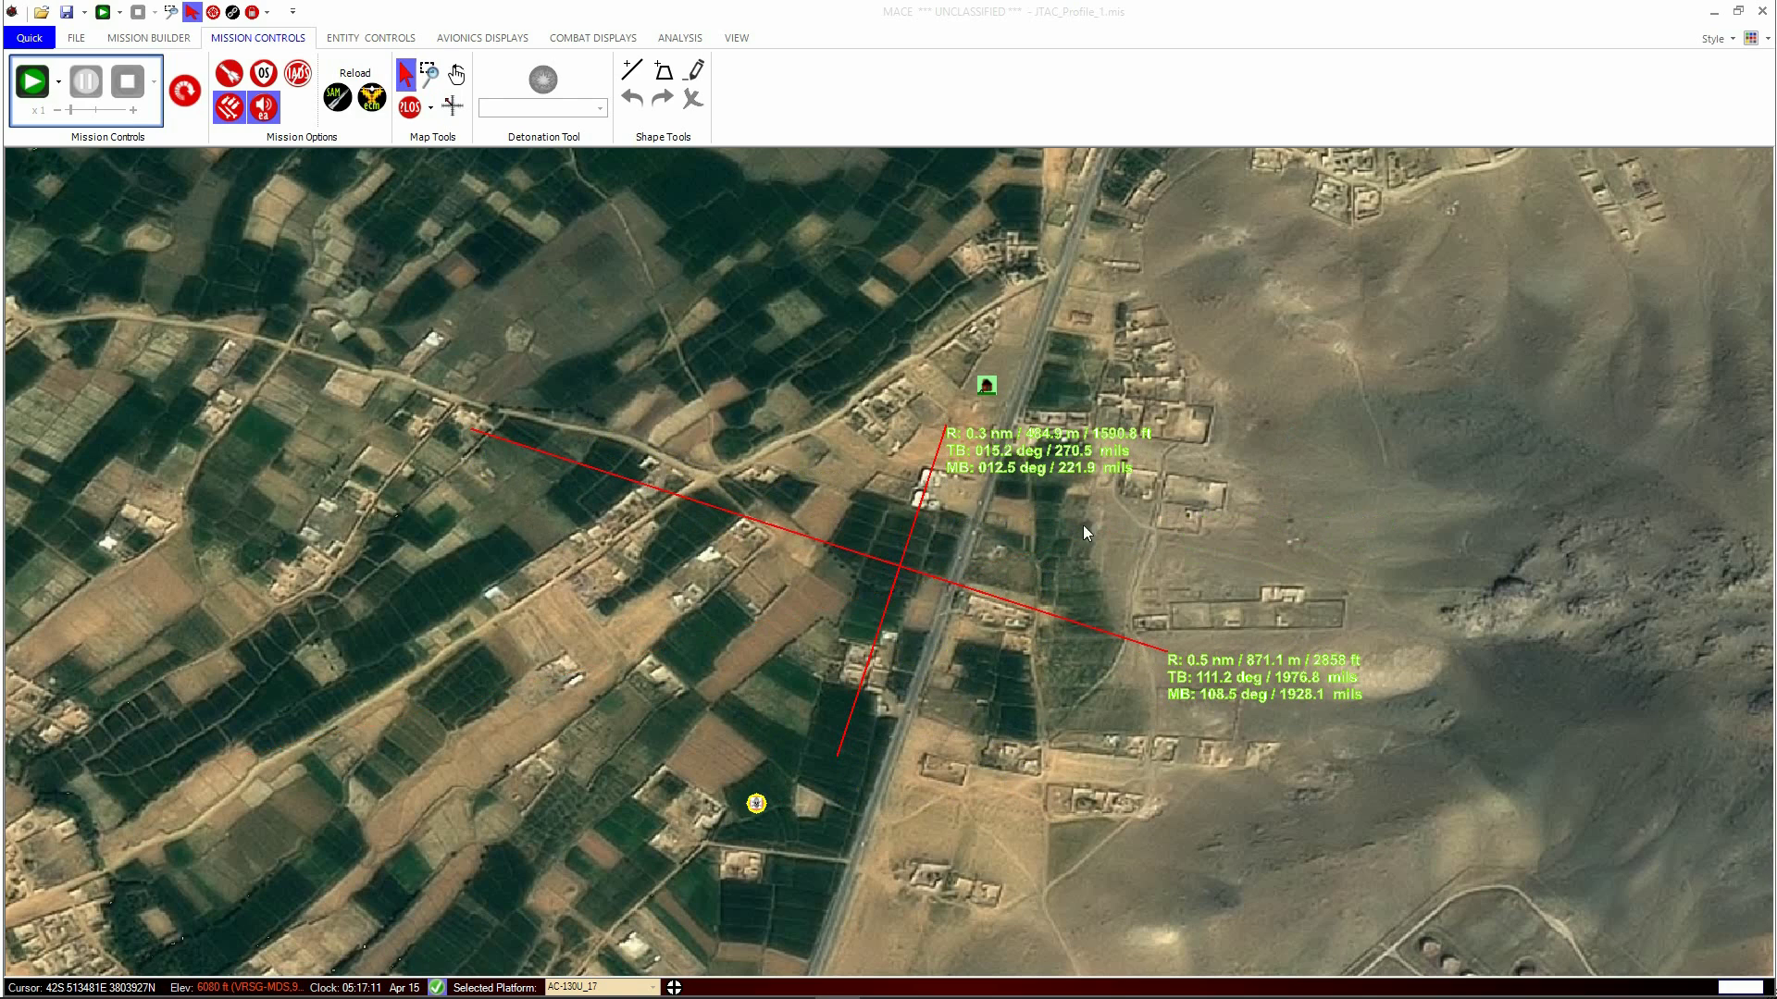
right_click(925, 477)
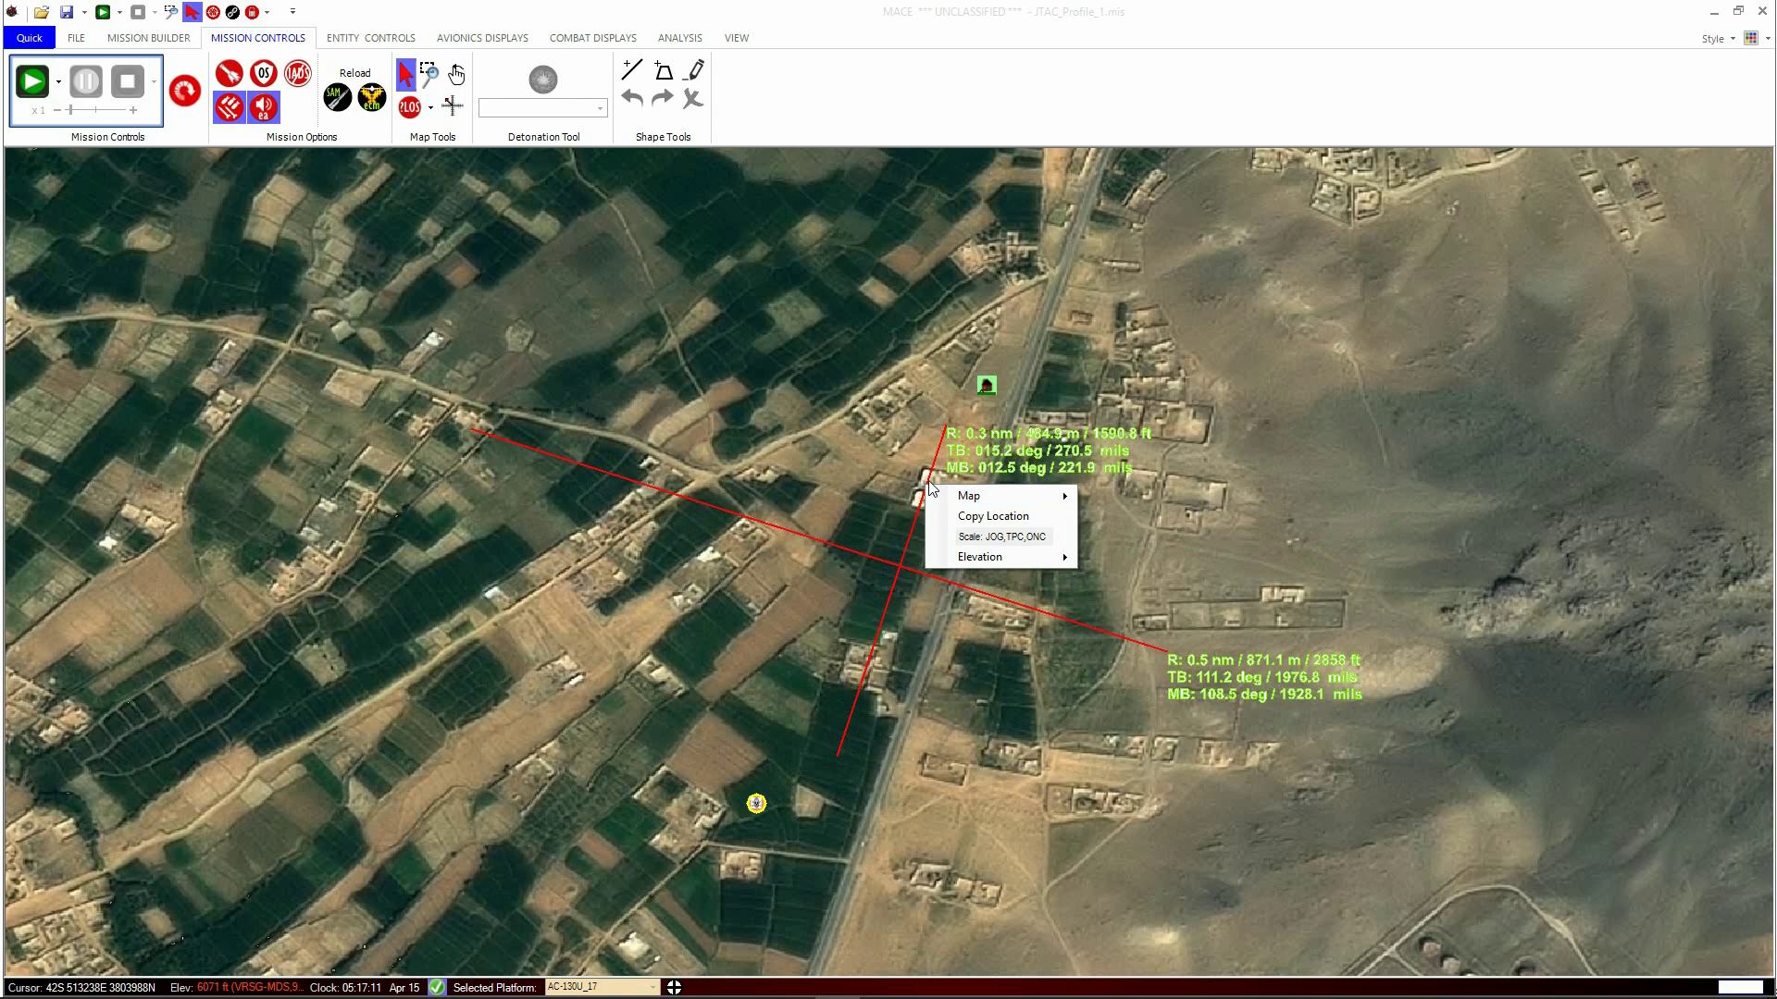